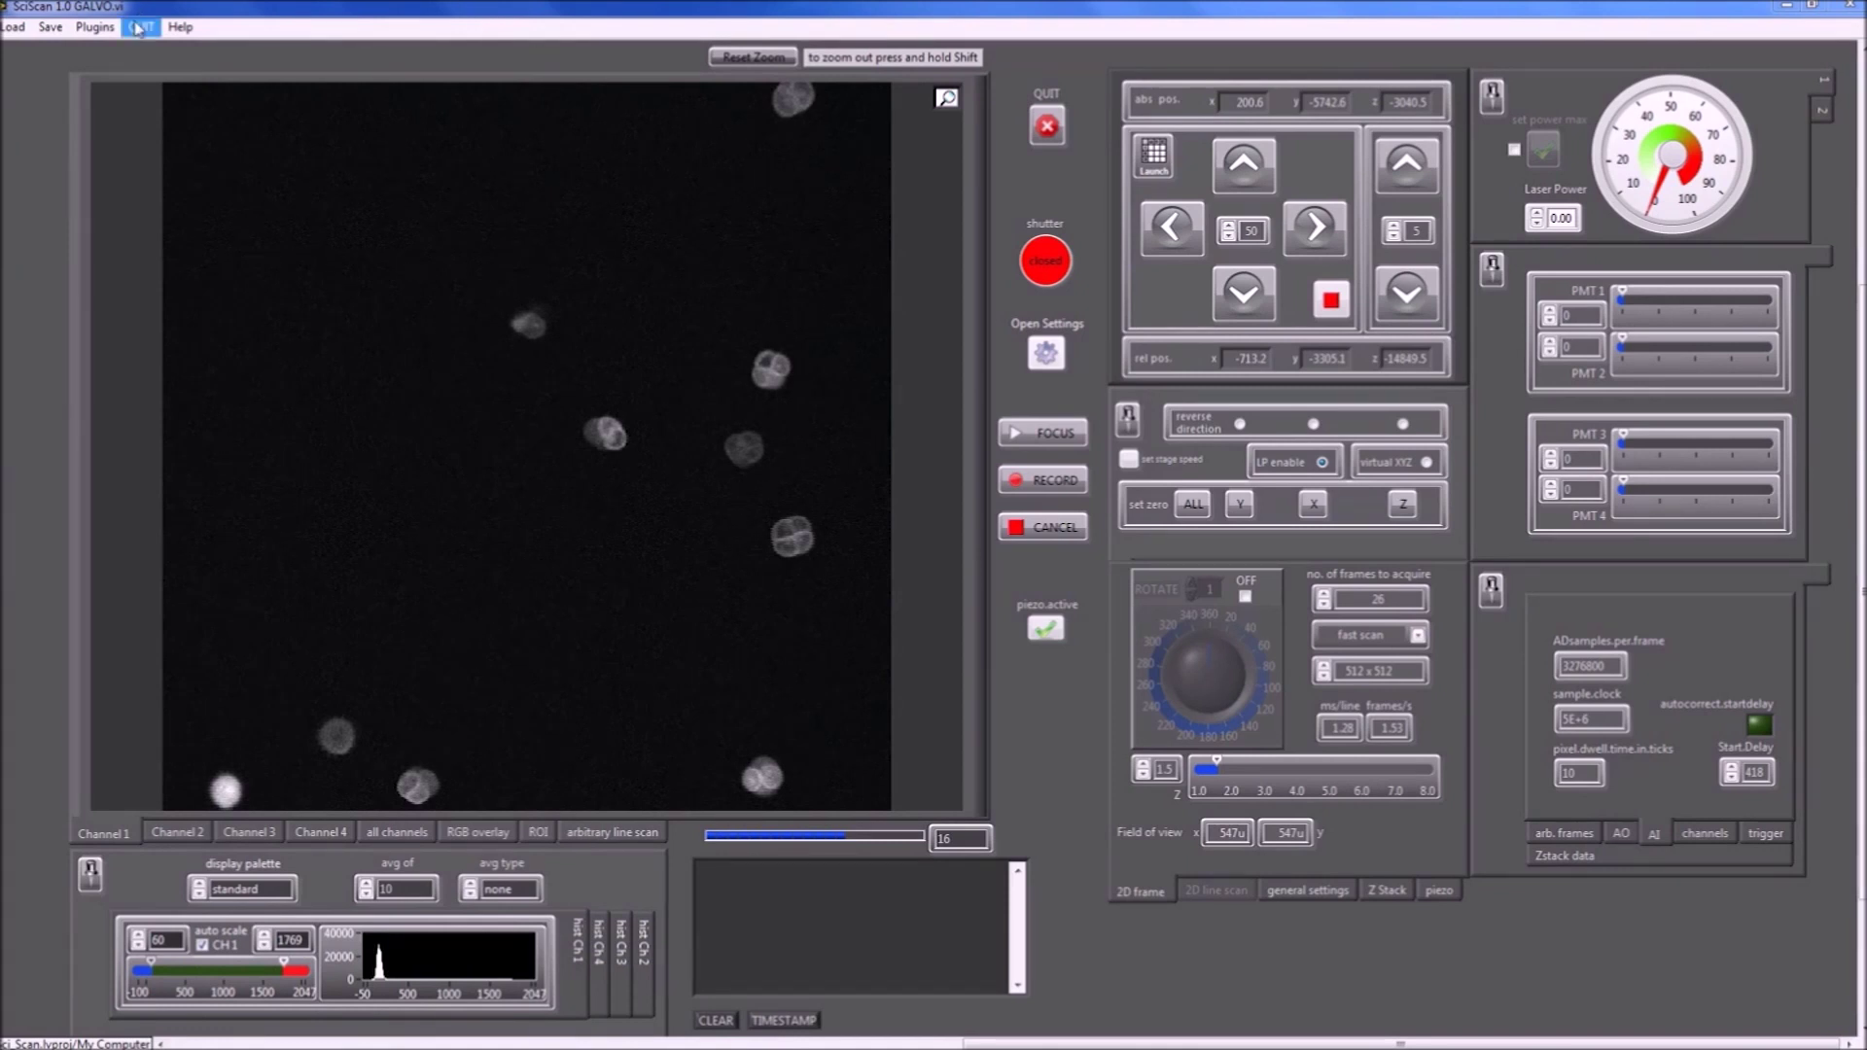
Launch the Sci-Script module and start with an empty macro.
{"action": "left_click", "coordinate": [96, 27]}
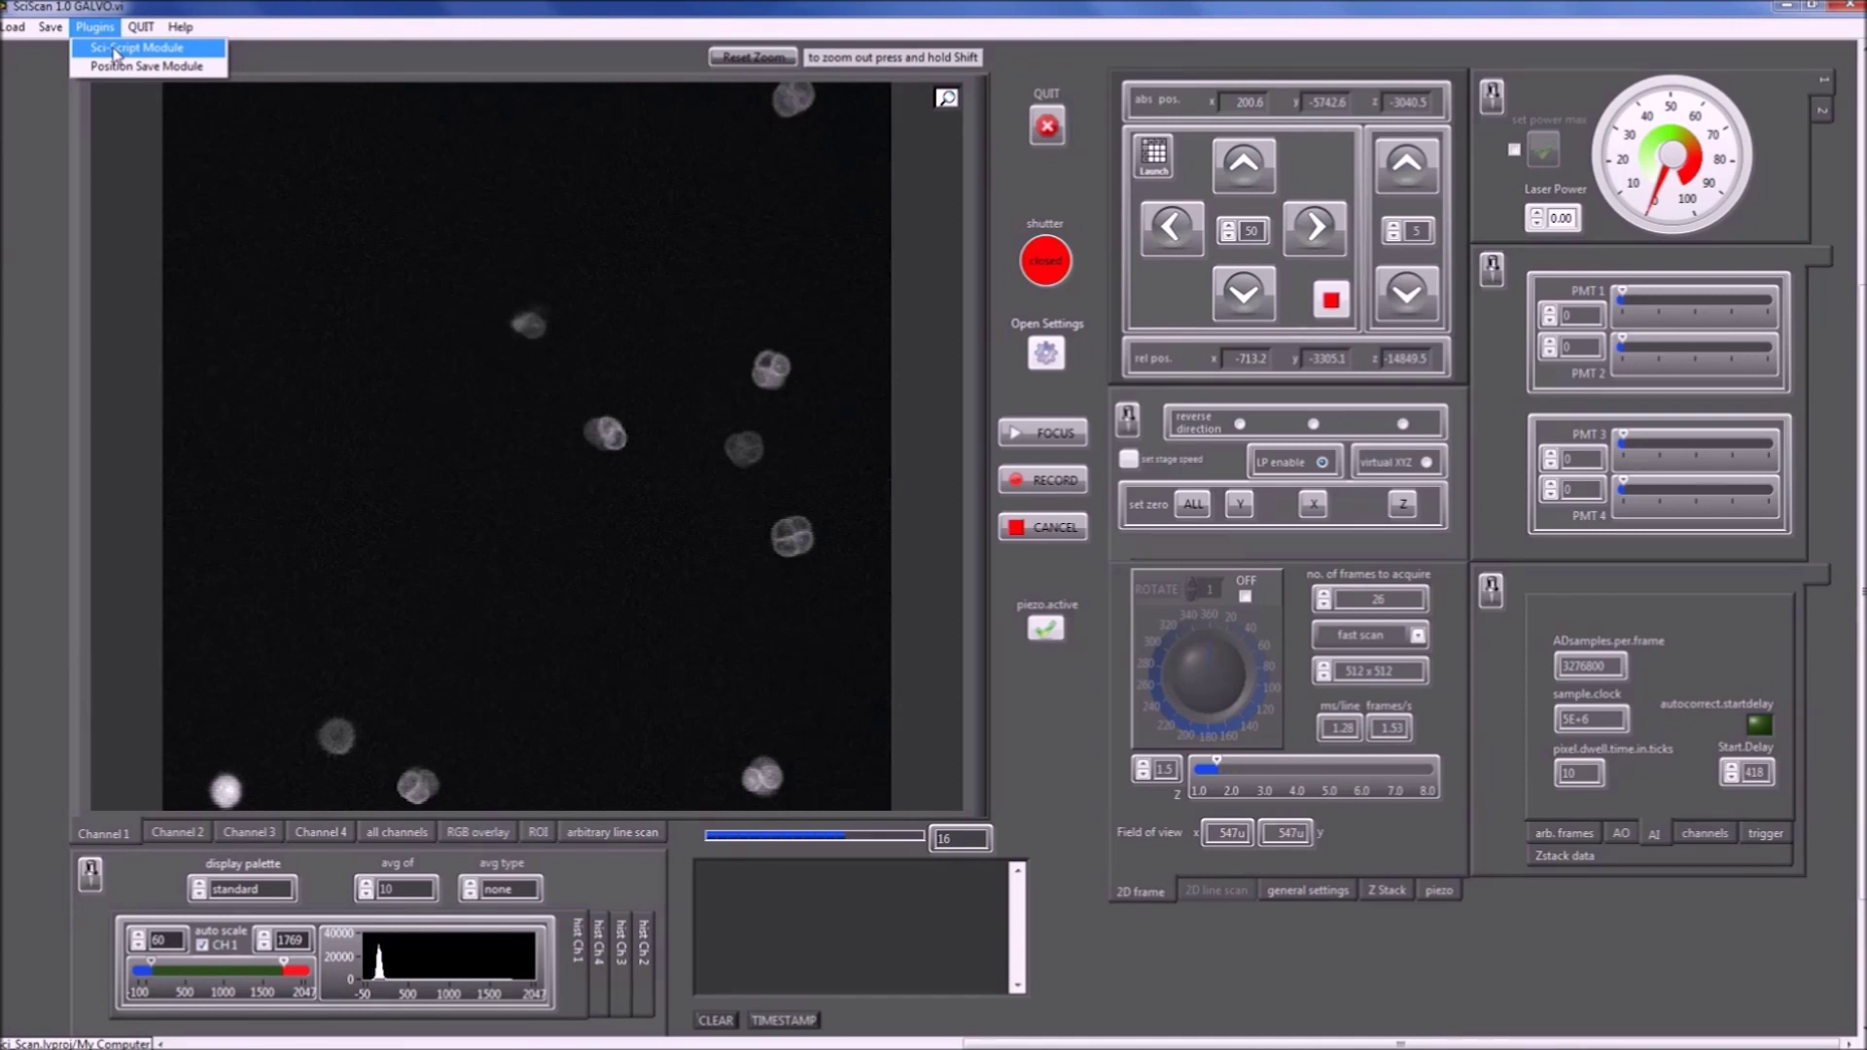
{"action": "left_click", "coordinate": [114, 49]}
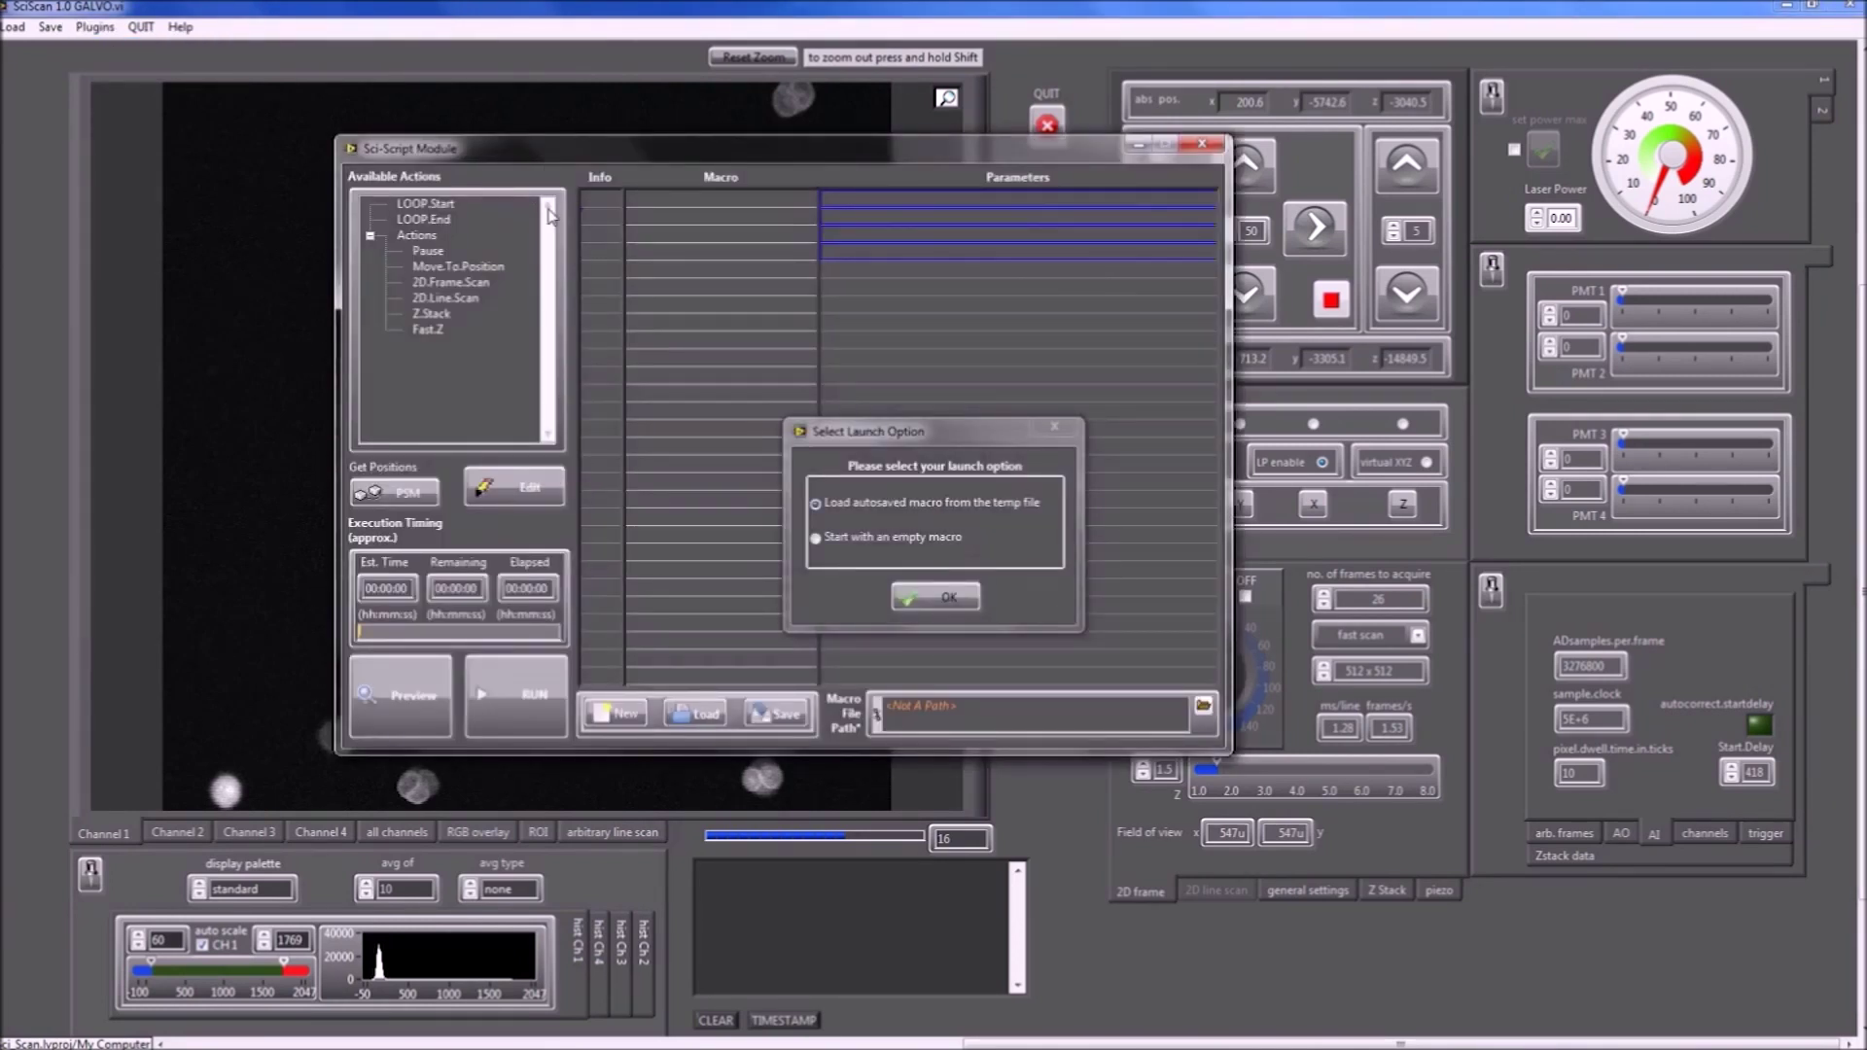
{"action": "left_click_drag", "start_coordinate": [864, 436], "coordinate": [829, 429]}
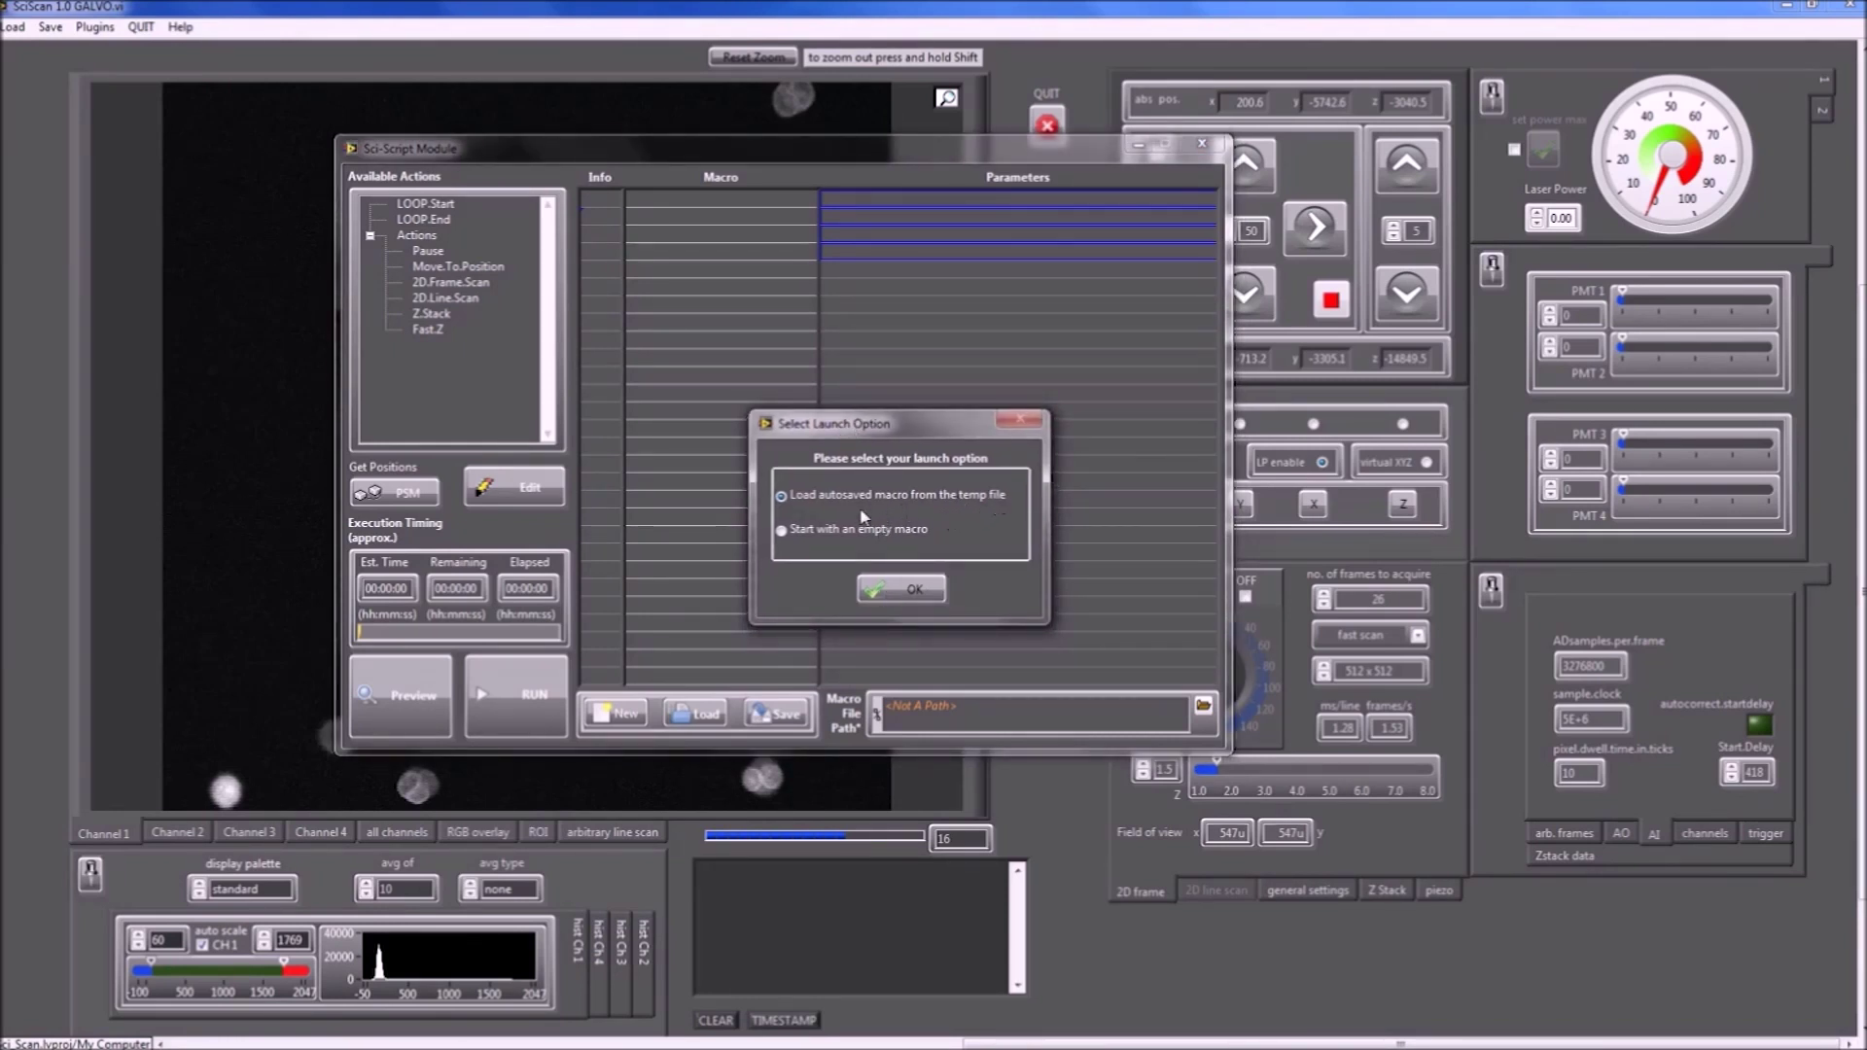
{"action": "left_click", "coordinate": [782, 531]}
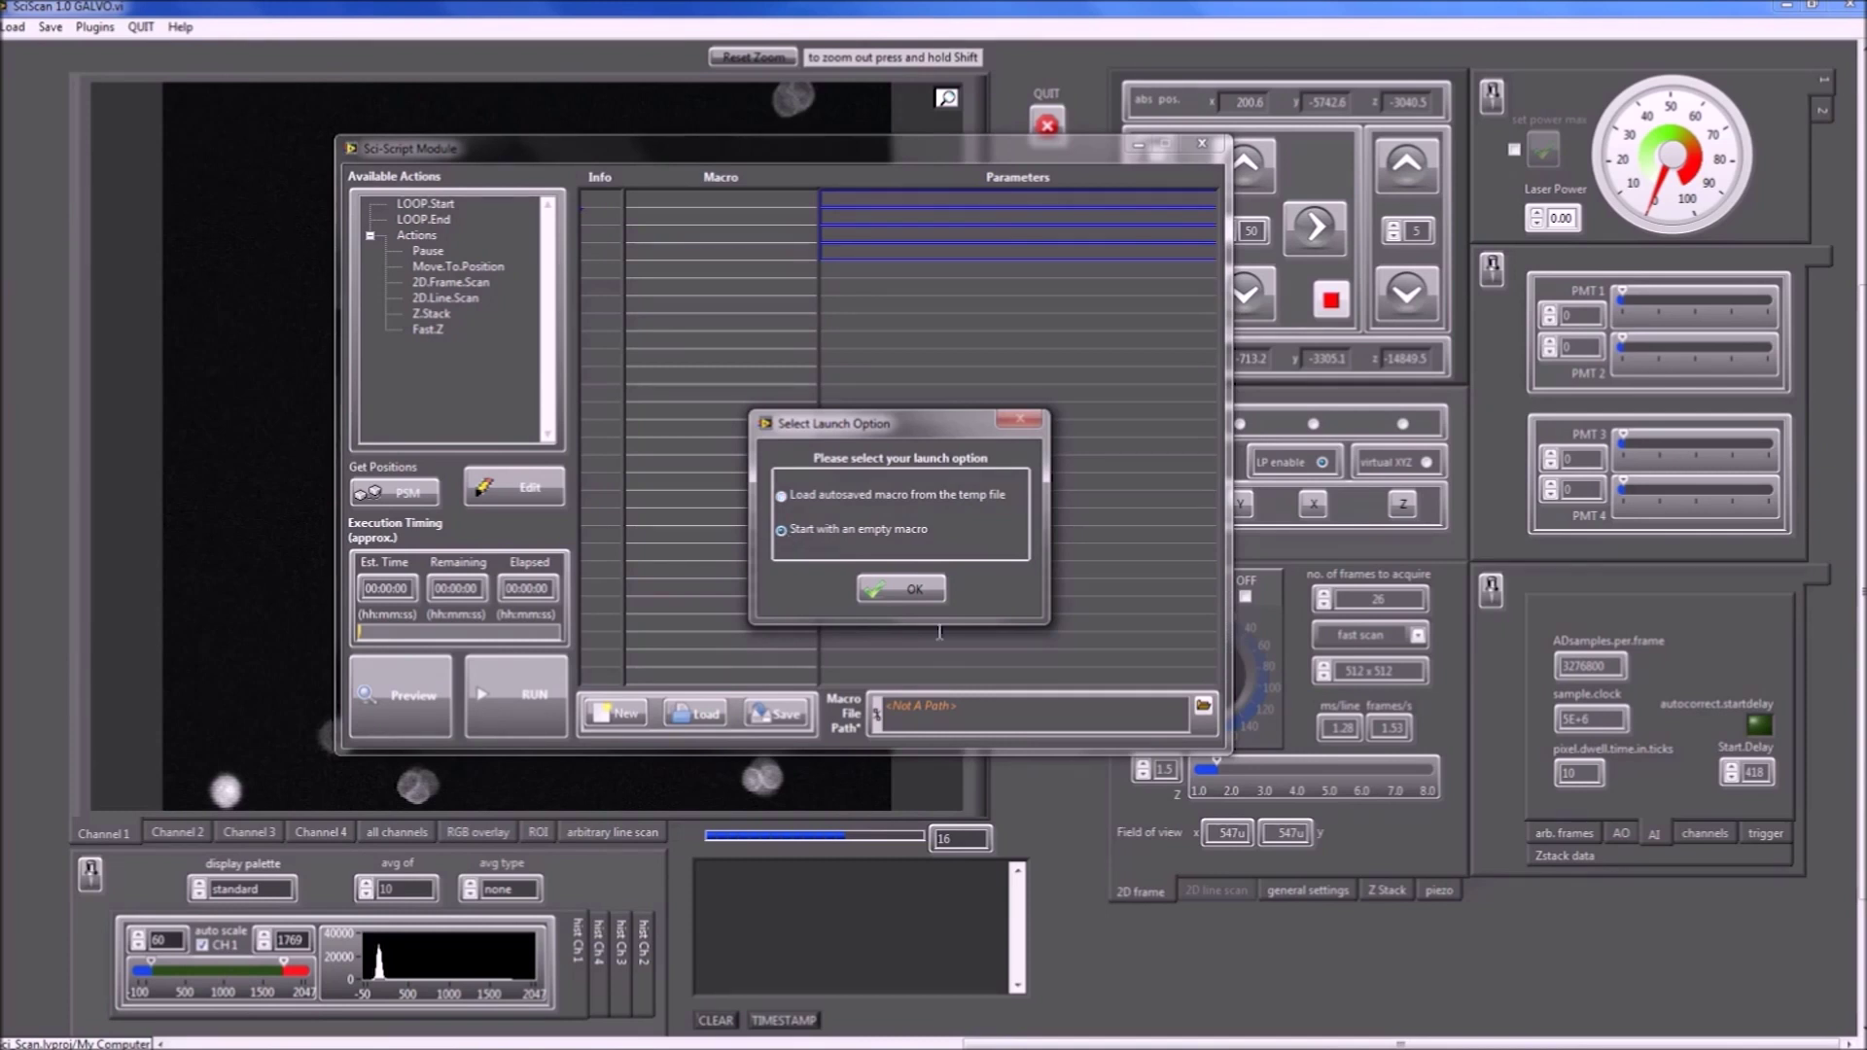
{"action": "left_click", "coordinate": [912, 593]}
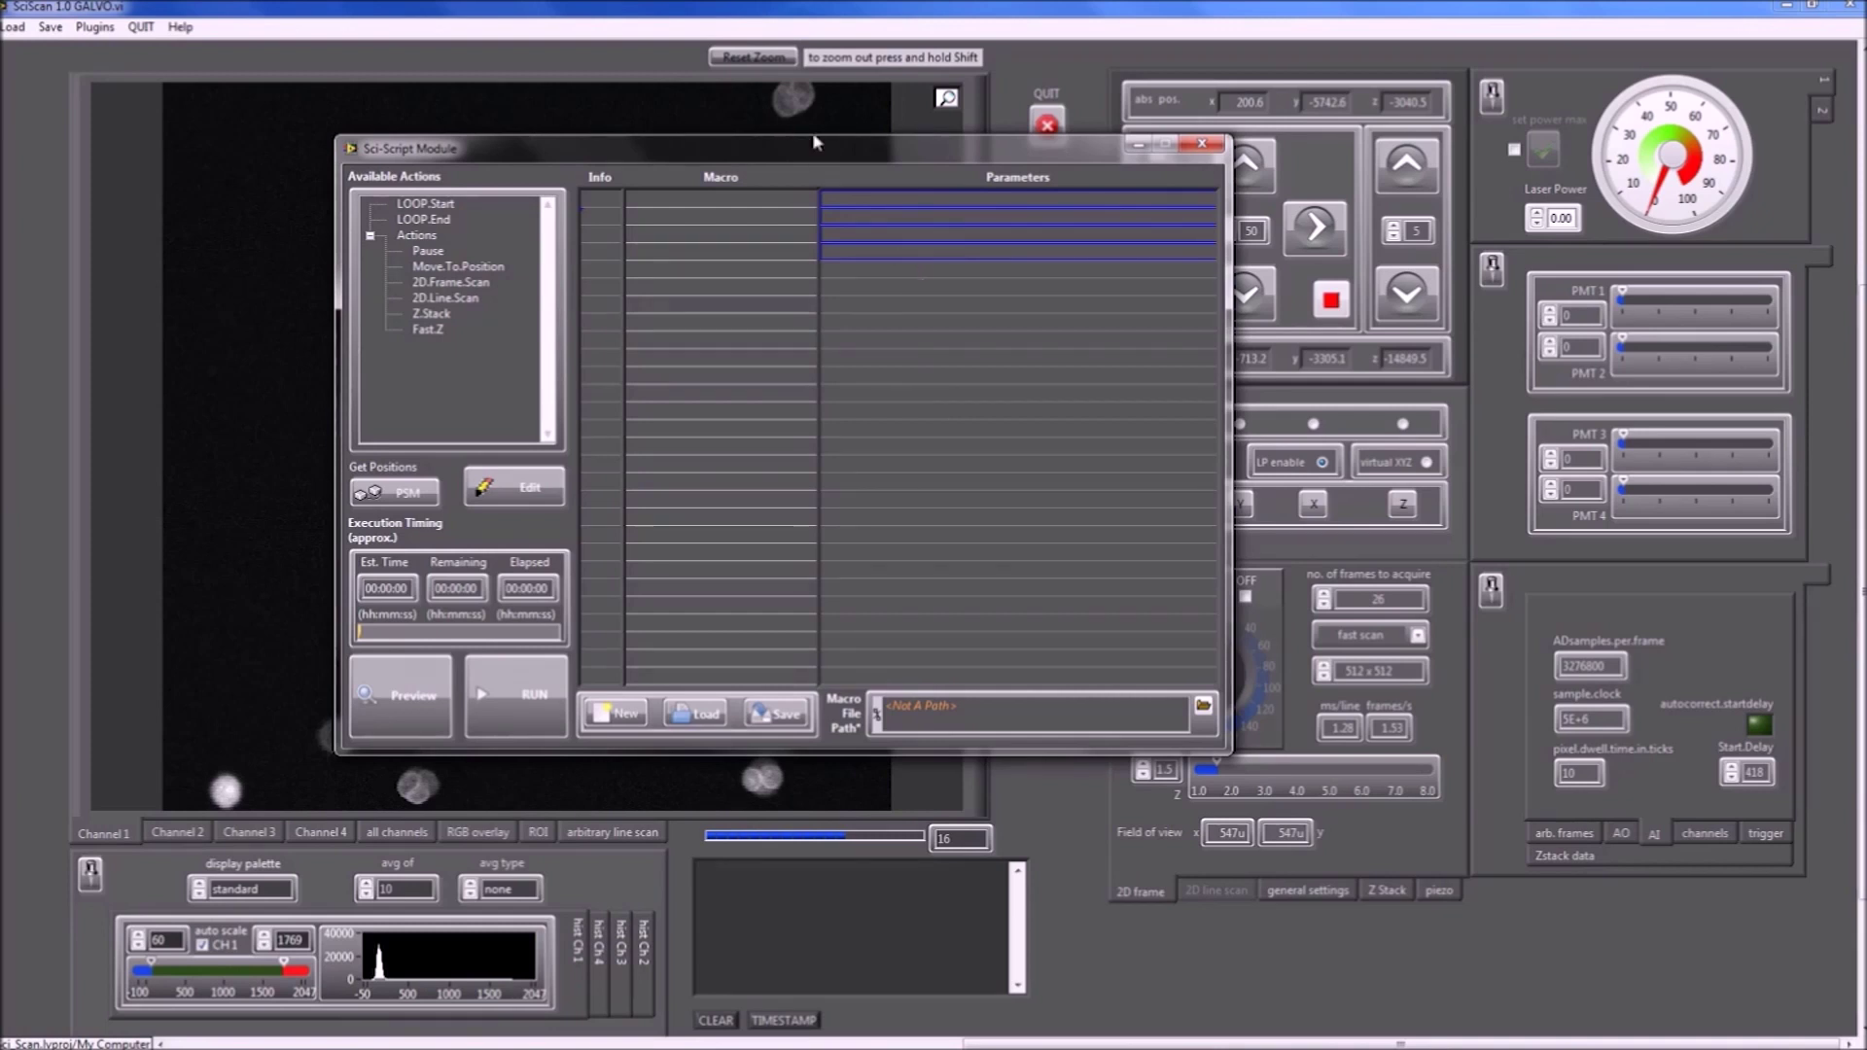
Begin the macro with a LOOP.Start action set to 3 iterations.
{"action": "left_click_drag", "start_coordinate": [803, 144], "coordinate": [852, 166]}
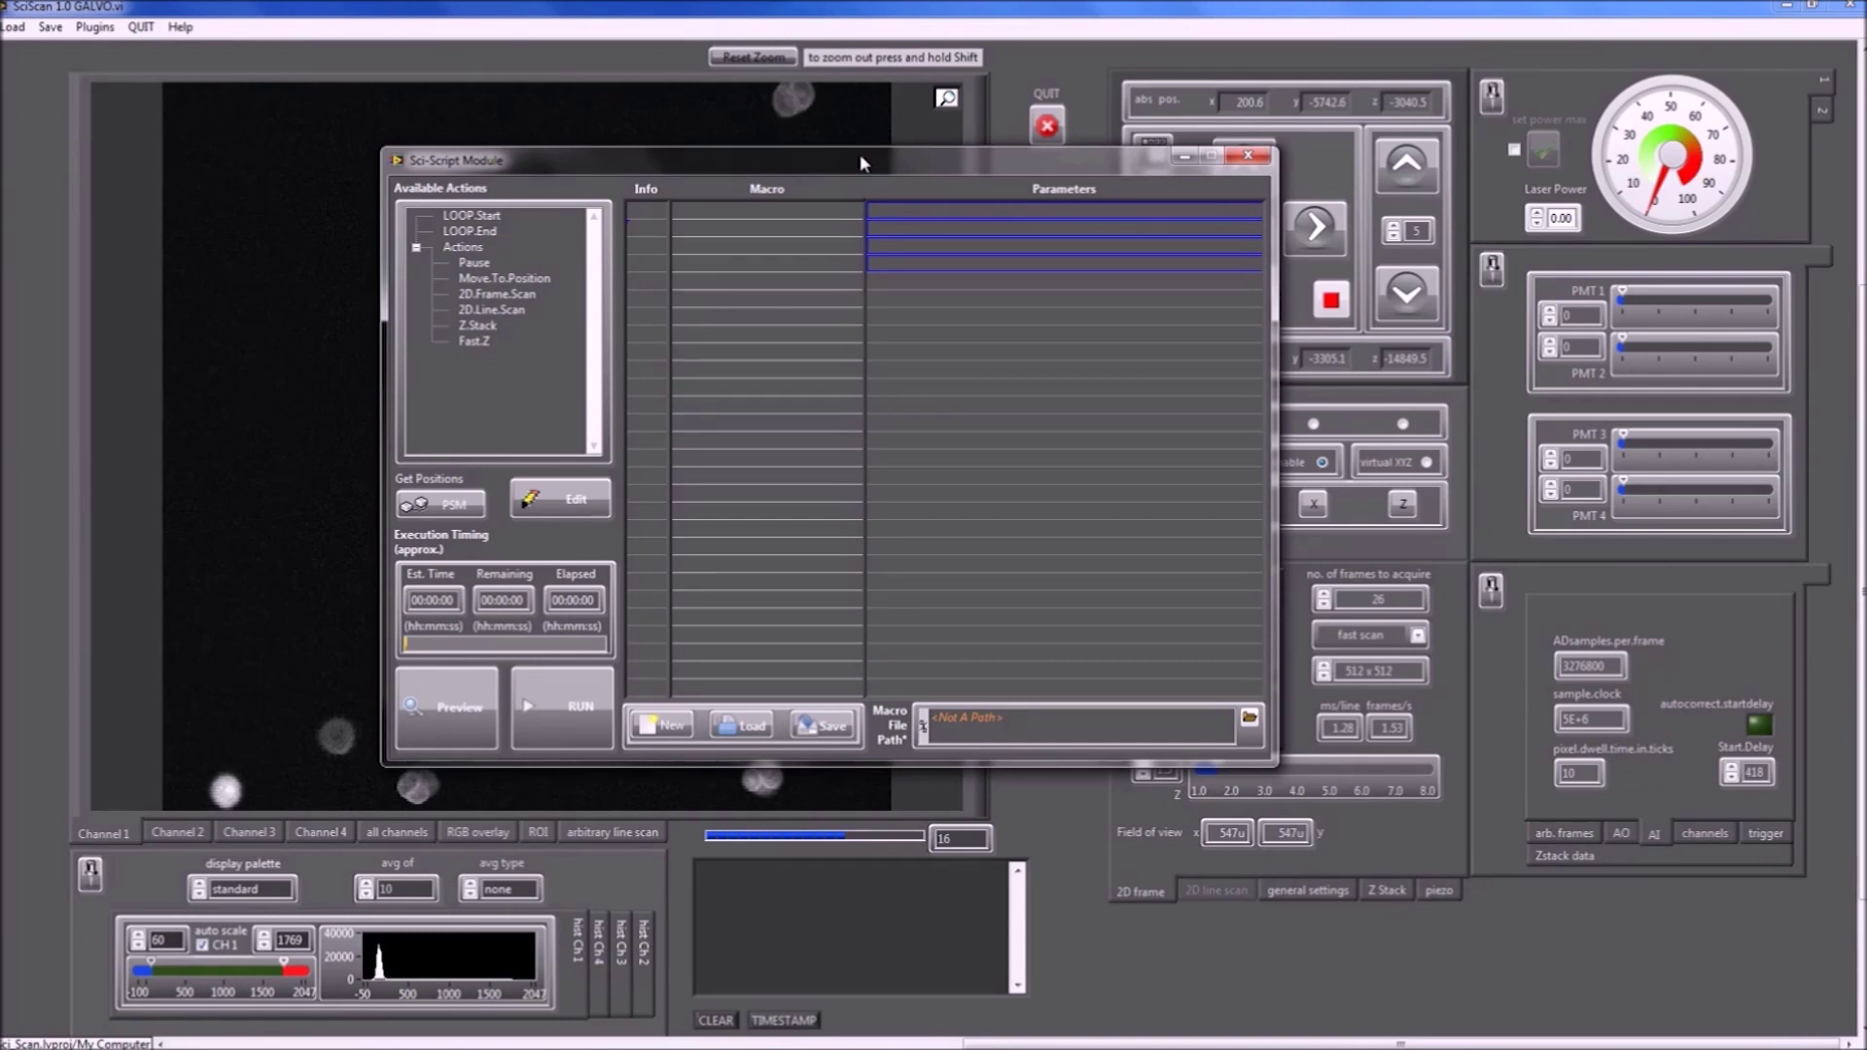
{"action": "left_click_drag", "start_coordinate": [860, 154], "coordinate": [872, 163]}
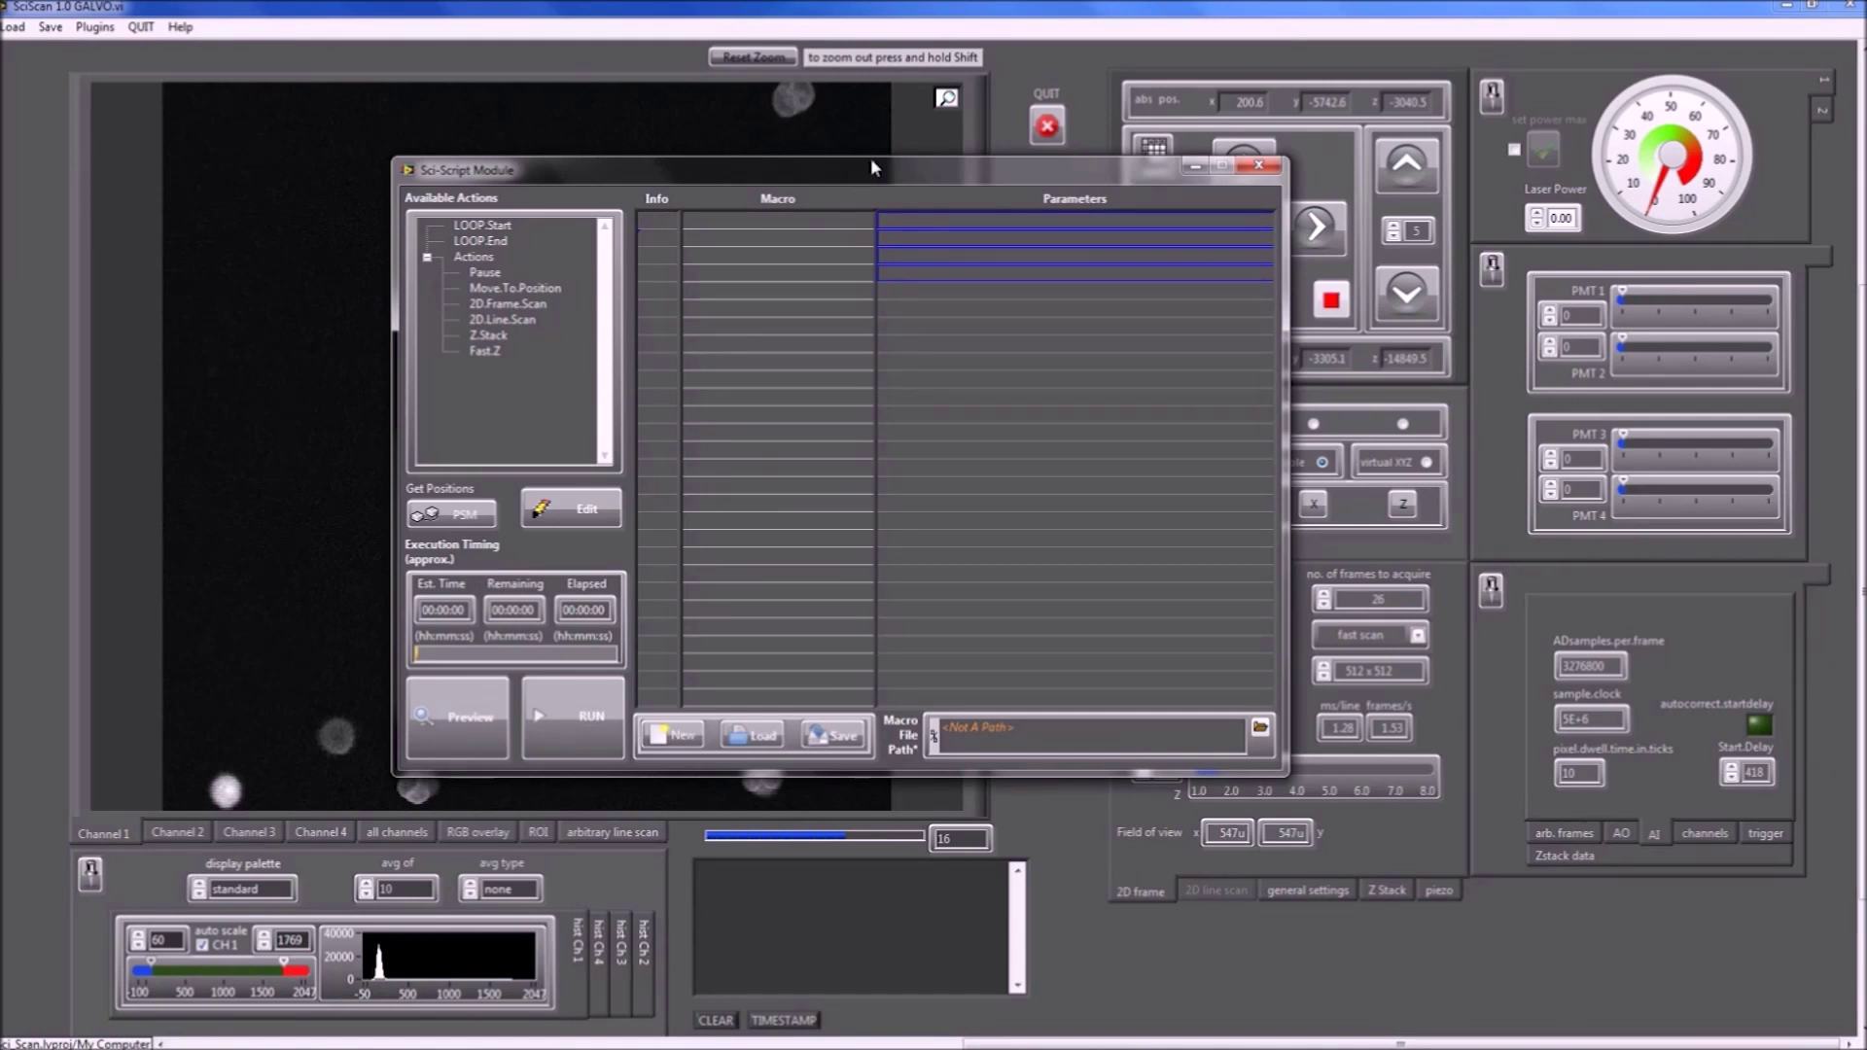
{"action": "left_click_drag", "start_coordinate": [872, 163], "coordinate": [891, 166]}
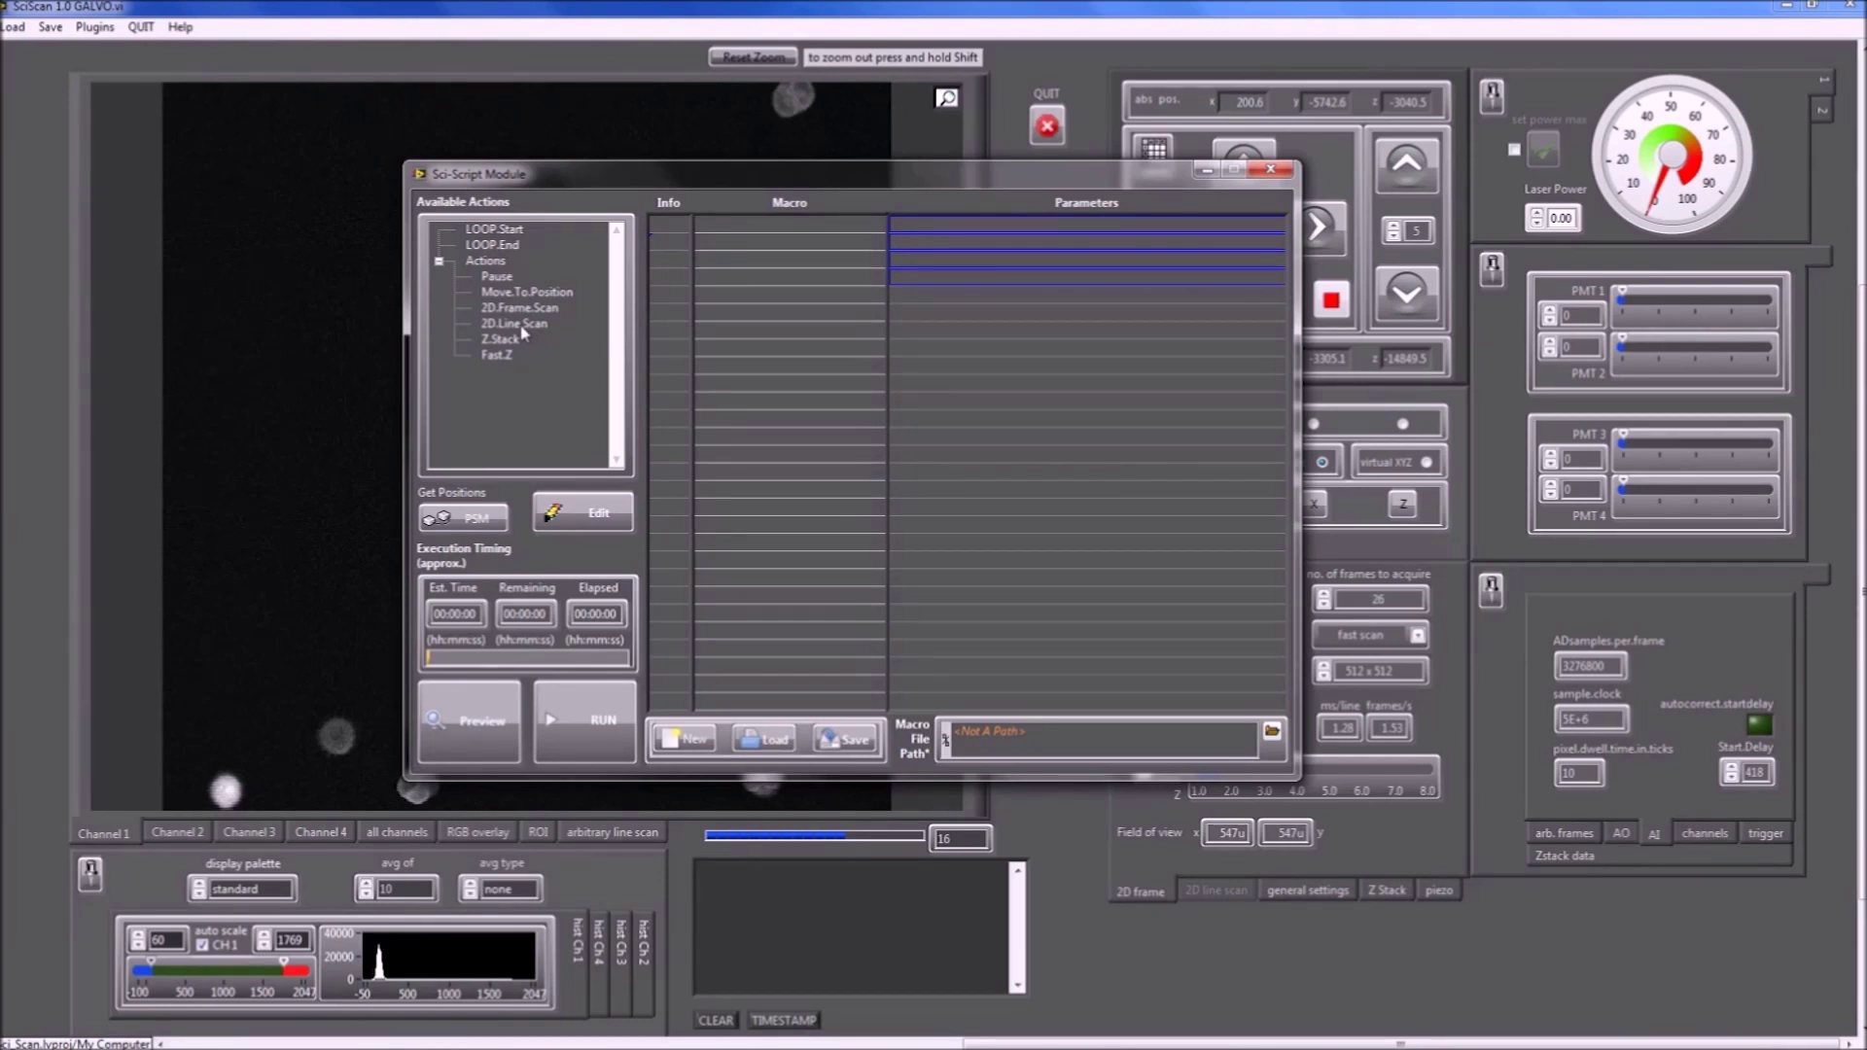
{"action": "left_click_drag", "start_coordinate": [572, 188], "coordinate": [745, 251]}
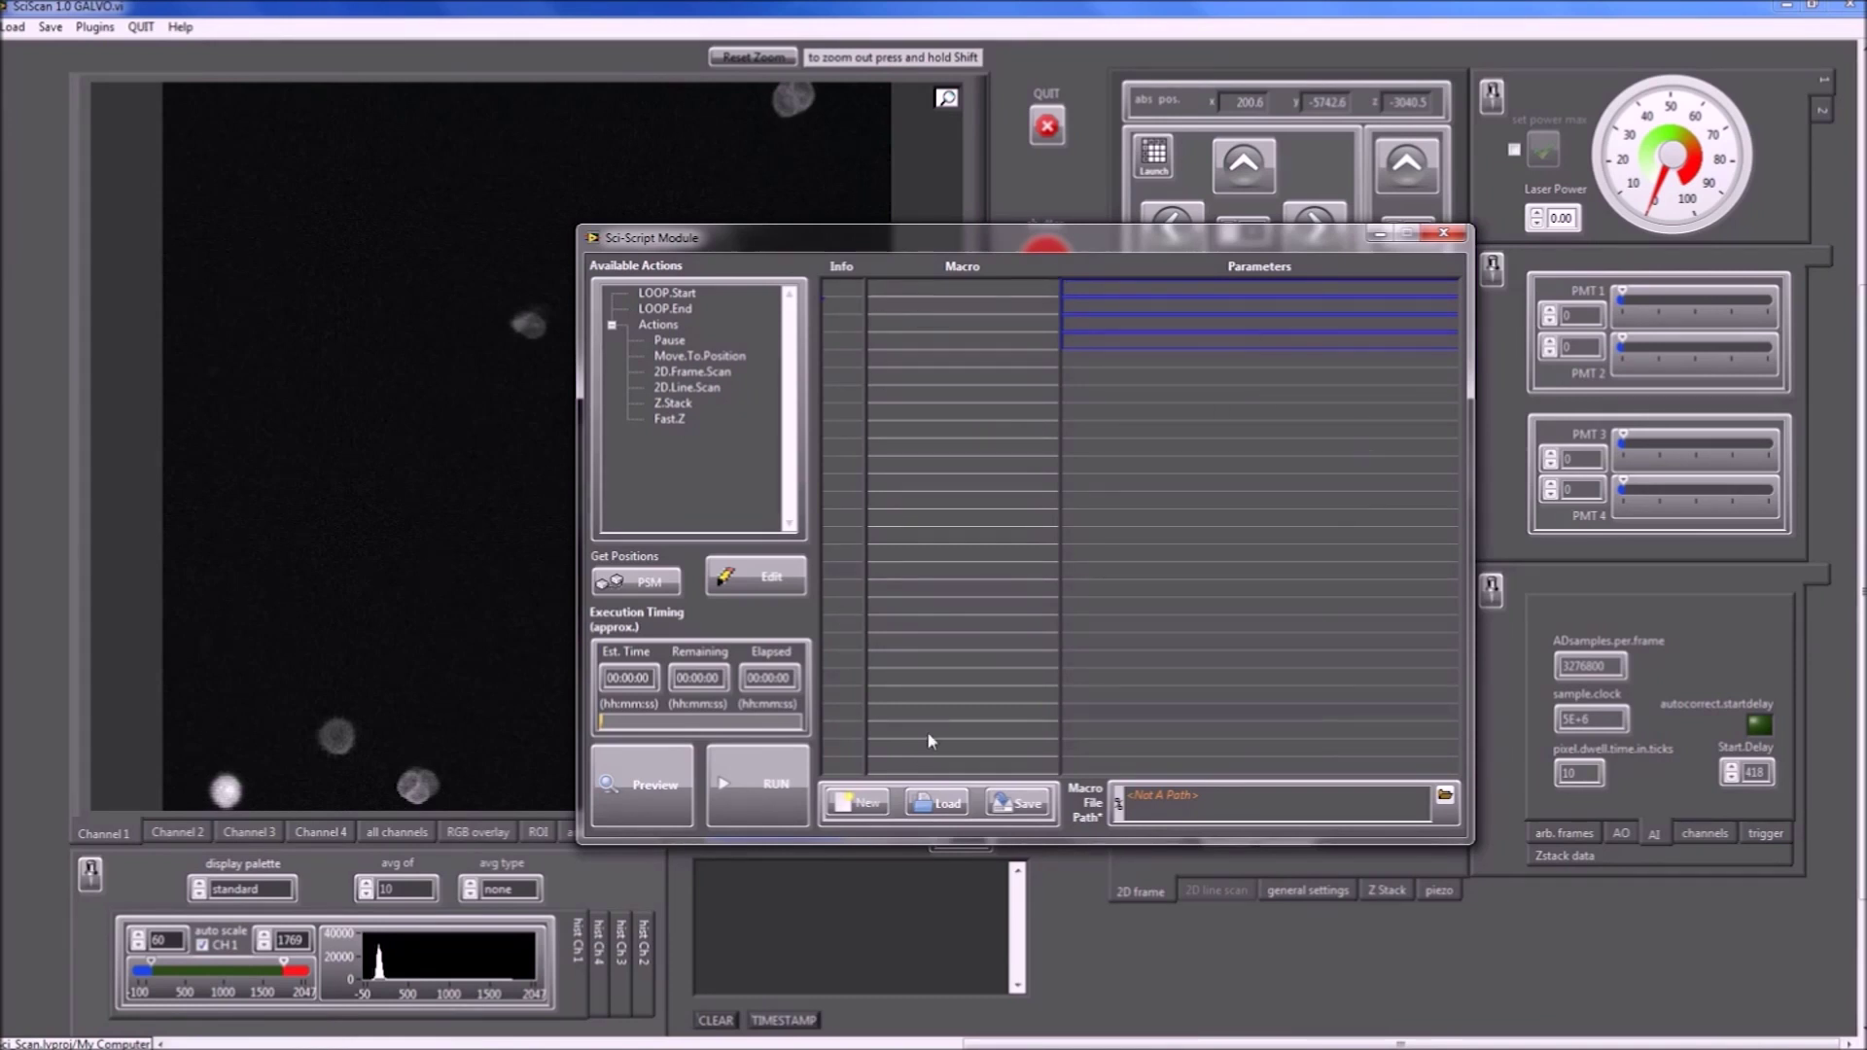
{"action": "left_click", "coordinate": [673, 296]}
{"action": "left_click_drag", "start_coordinate": [673, 296], "coordinate": [932, 297]}
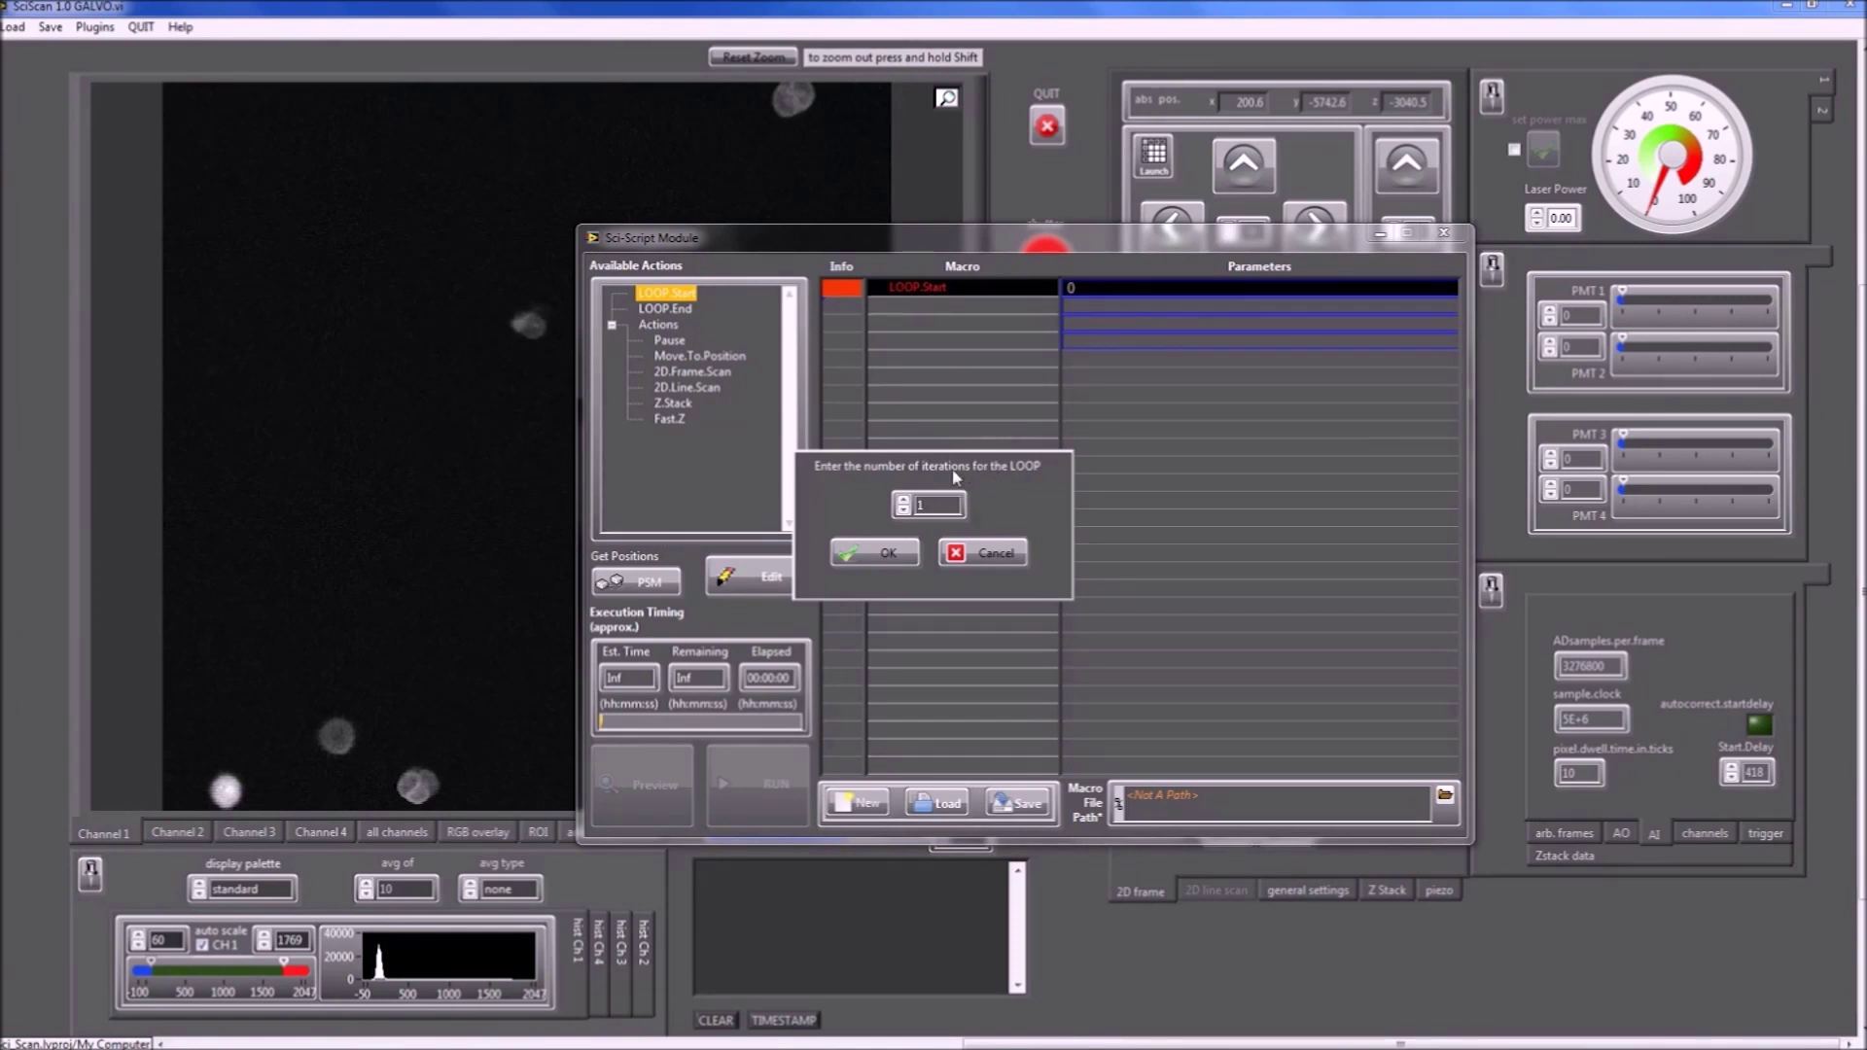
{"action": "left_click", "coordinate": [903, 500]}
{"action": "left_click", "coordinate": [902, 499]}
{"action": "left_click", "coordinate": [893, 550]}
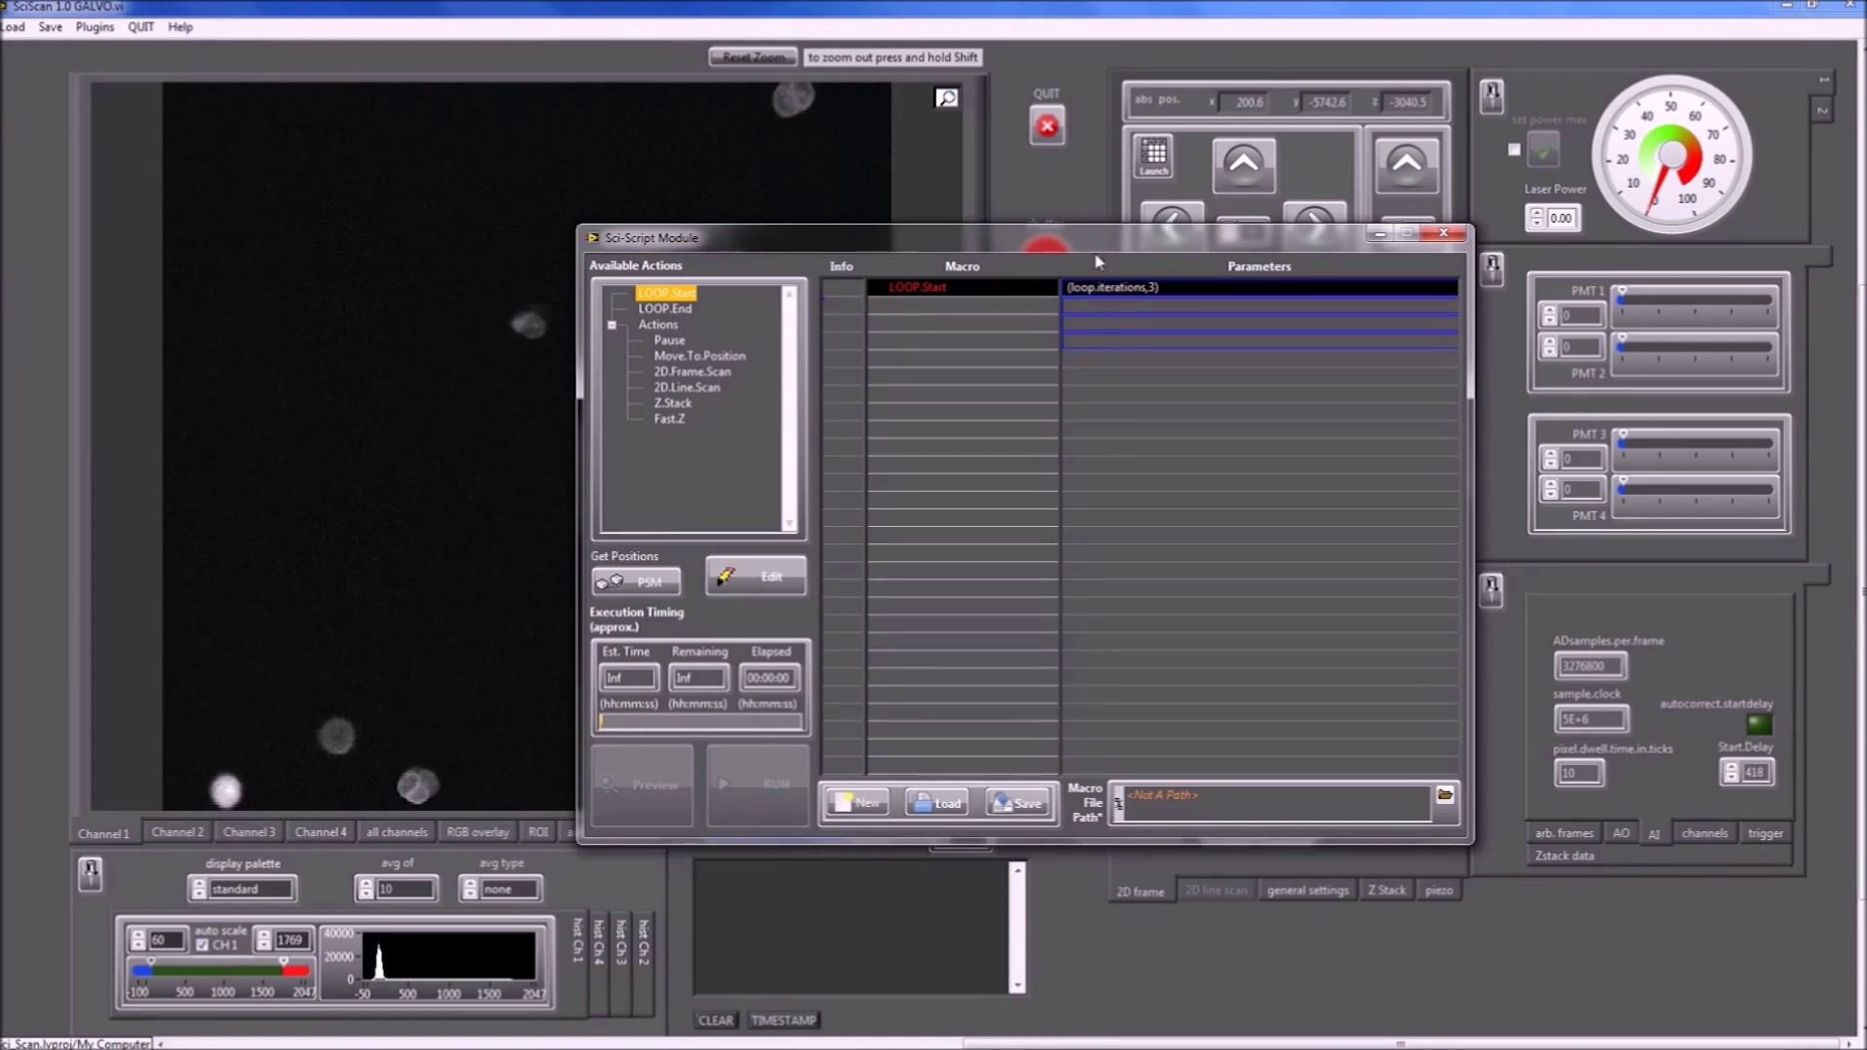
Add a 2D.Frame.Scan action to the macro directly below LOOP.Start.
{"action": "left_click_drag", "start_coordinate": [1085, 247], "coordinate": [1232, 343]}
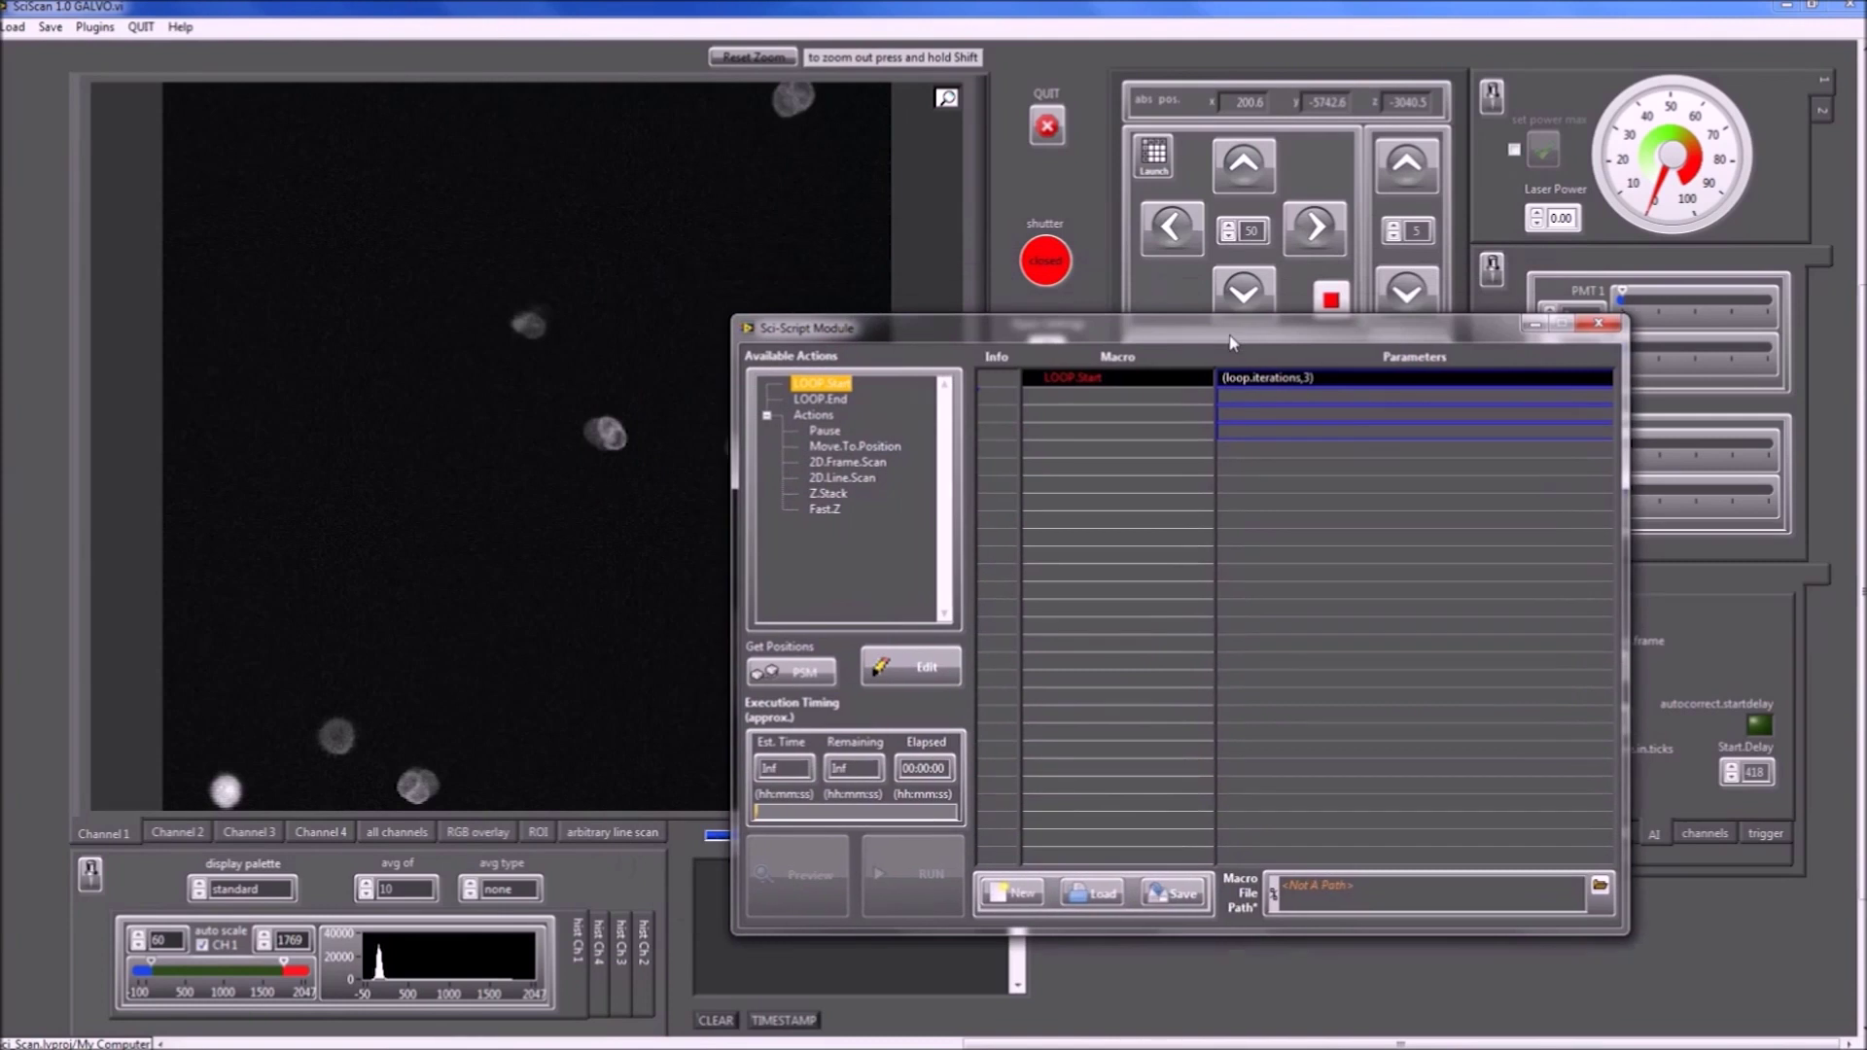
{"action": "left_click", "coordinate": [872, 462]}
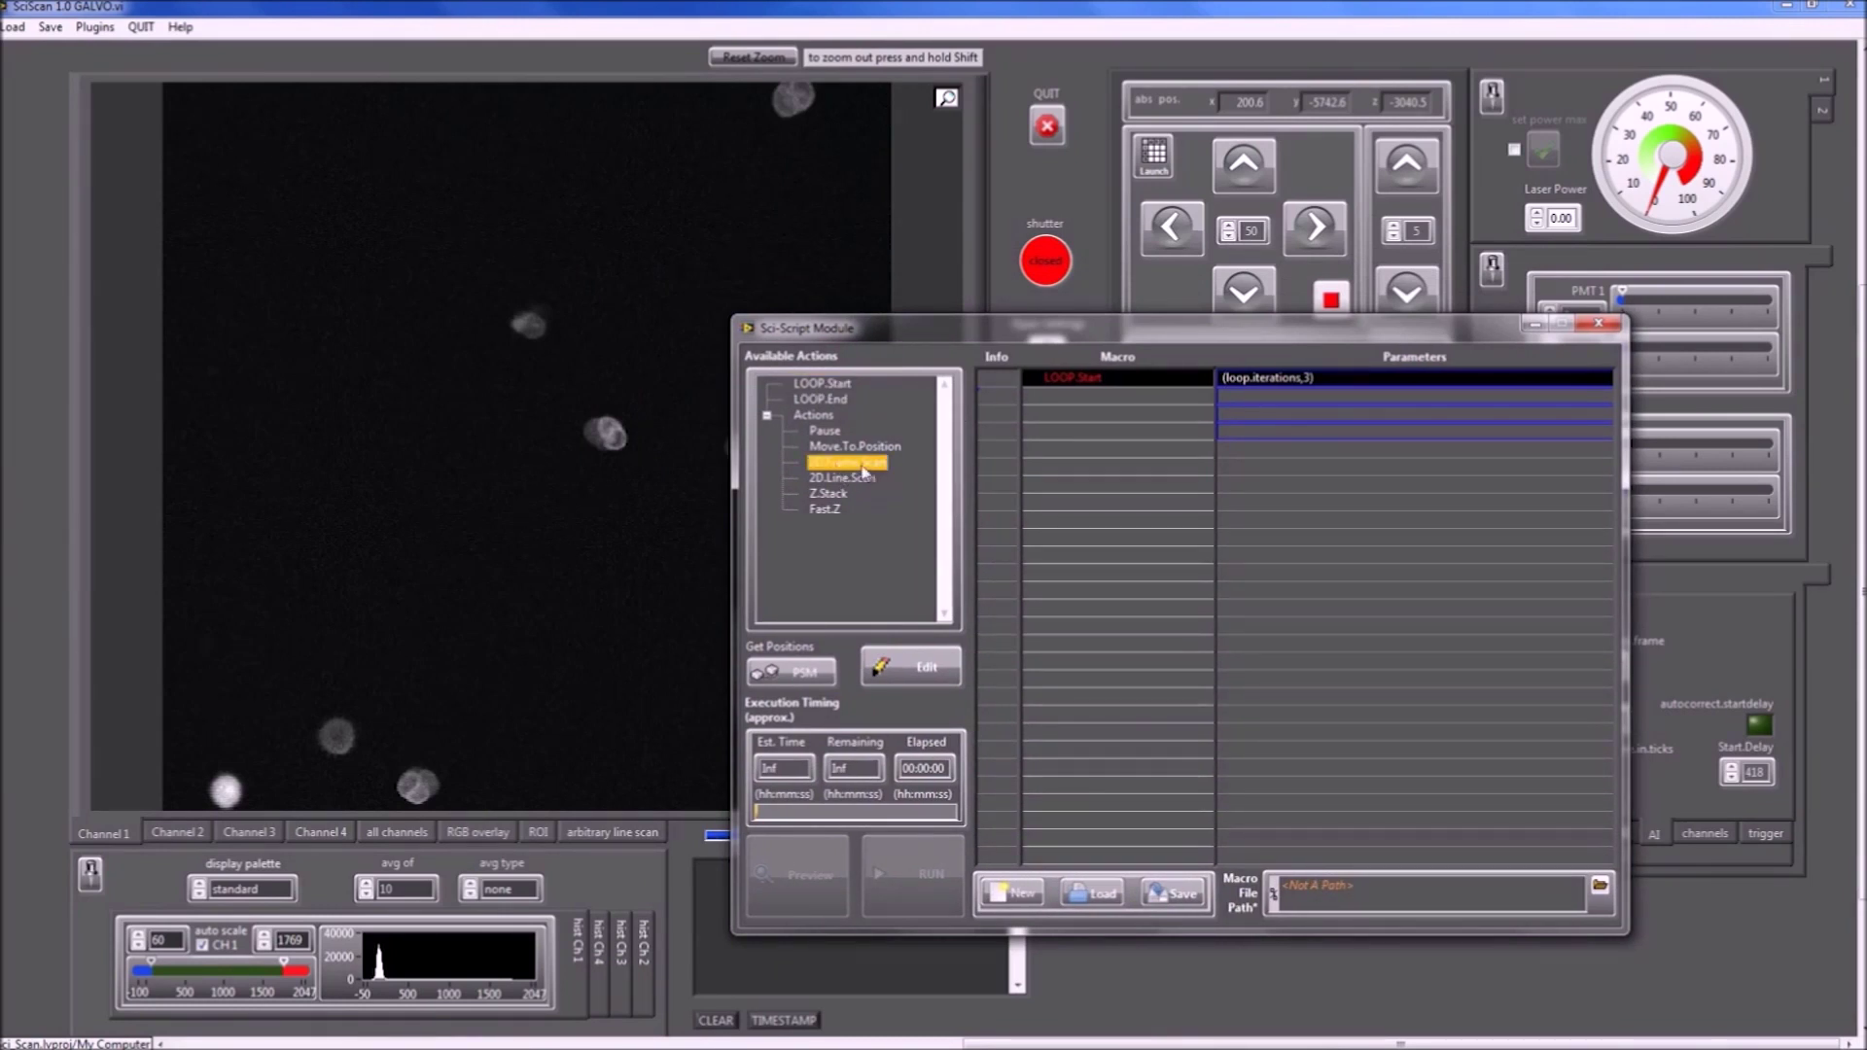
{"action": "left_click_drag", "start_coordinate": [859, 469], "coordinate": [1108, 408]}
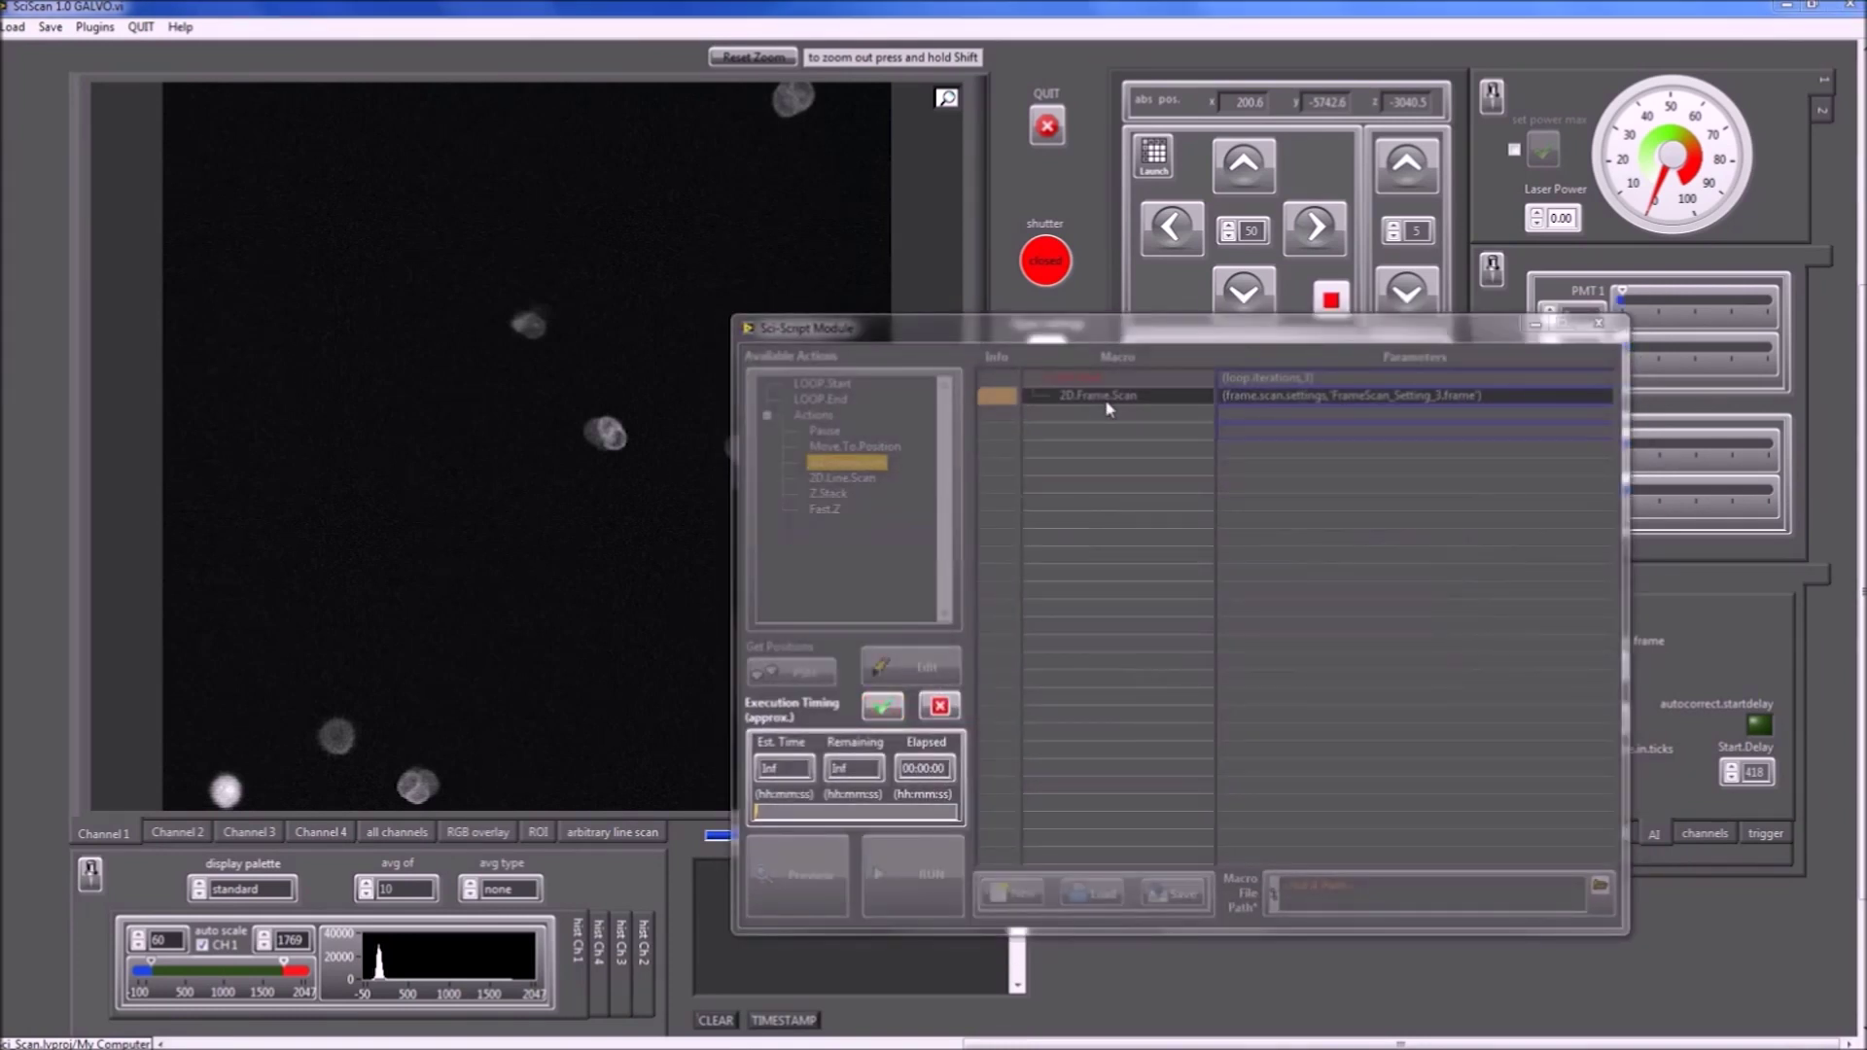
Move the Settings Update Guide and Sci-Script Module windows clear of the stage and scan controls.
{"action": "left_click_drag", "start_coordinate": [952, 447], "coordinate": [1413, 134]}
{"action": "left_click_drag", "start_coordinate": [999, 335], "coordinate": [1233, 433]}
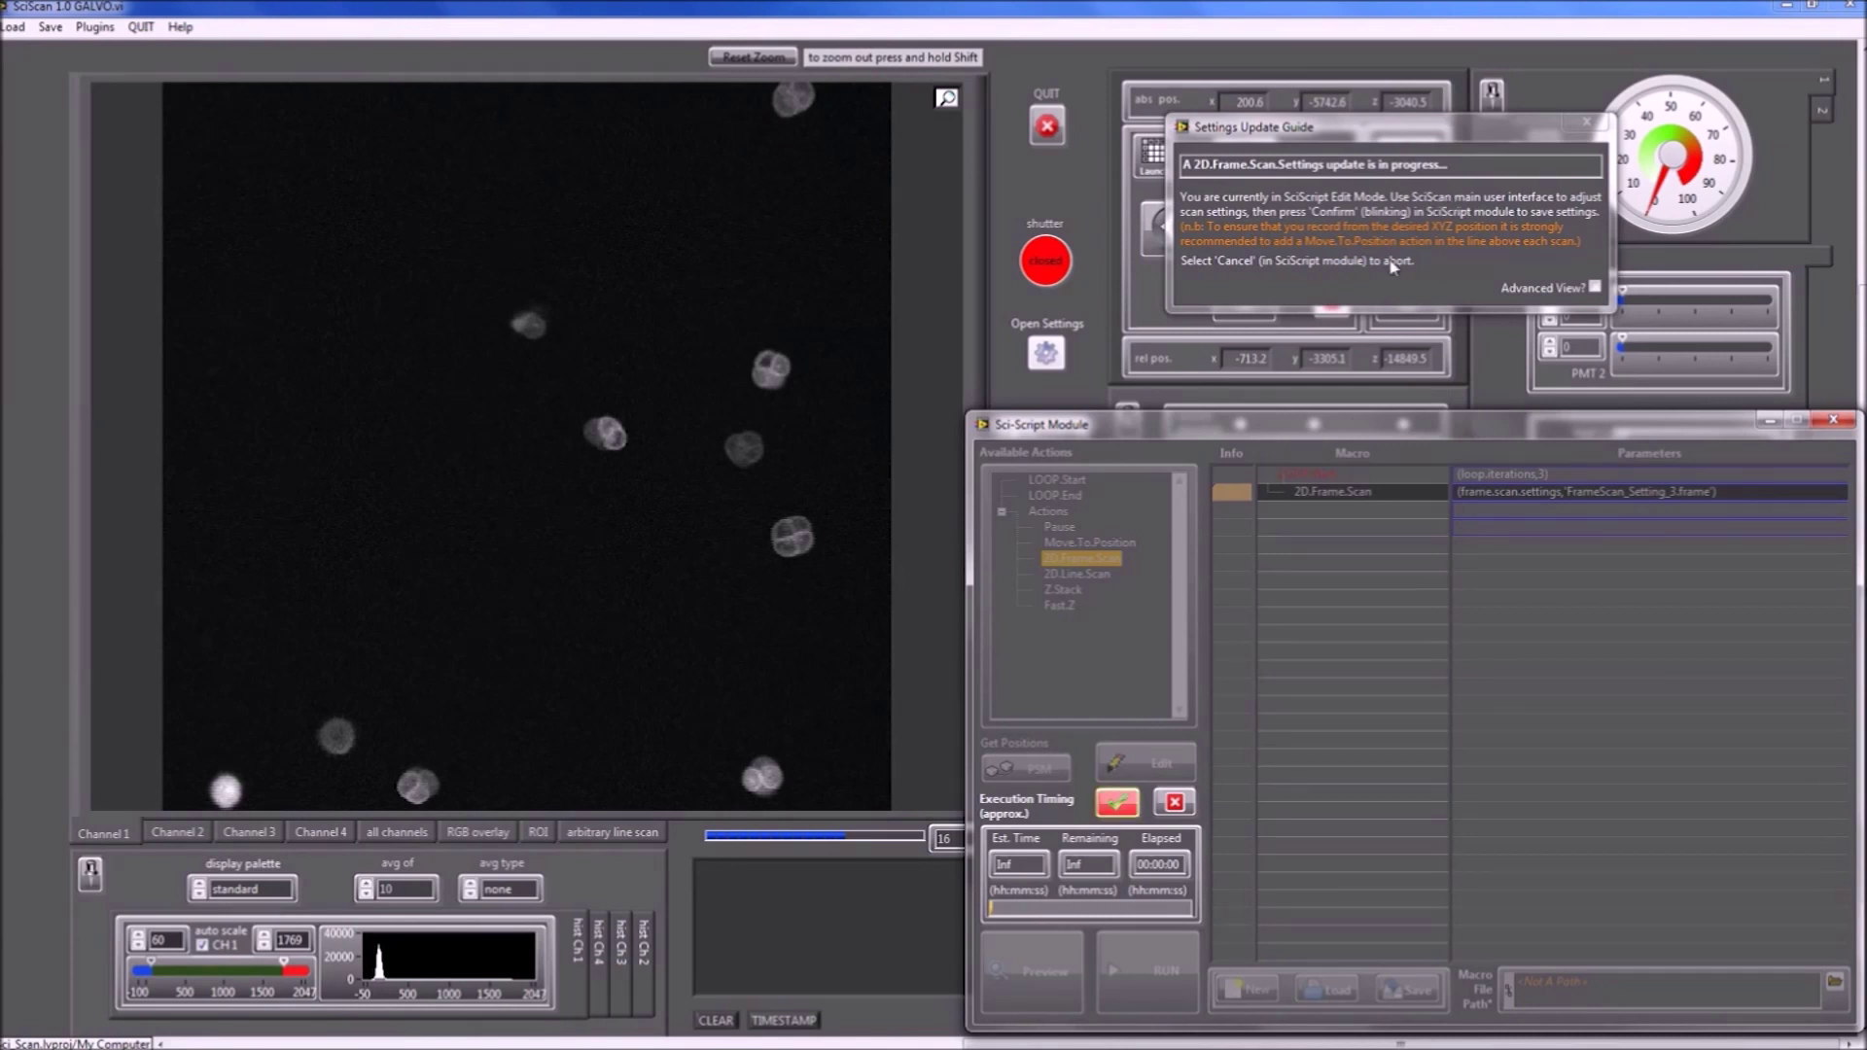
{"action": "left_click_drag", "start_coordinate": [1381, 431], "coordinate": [1440, 452]}
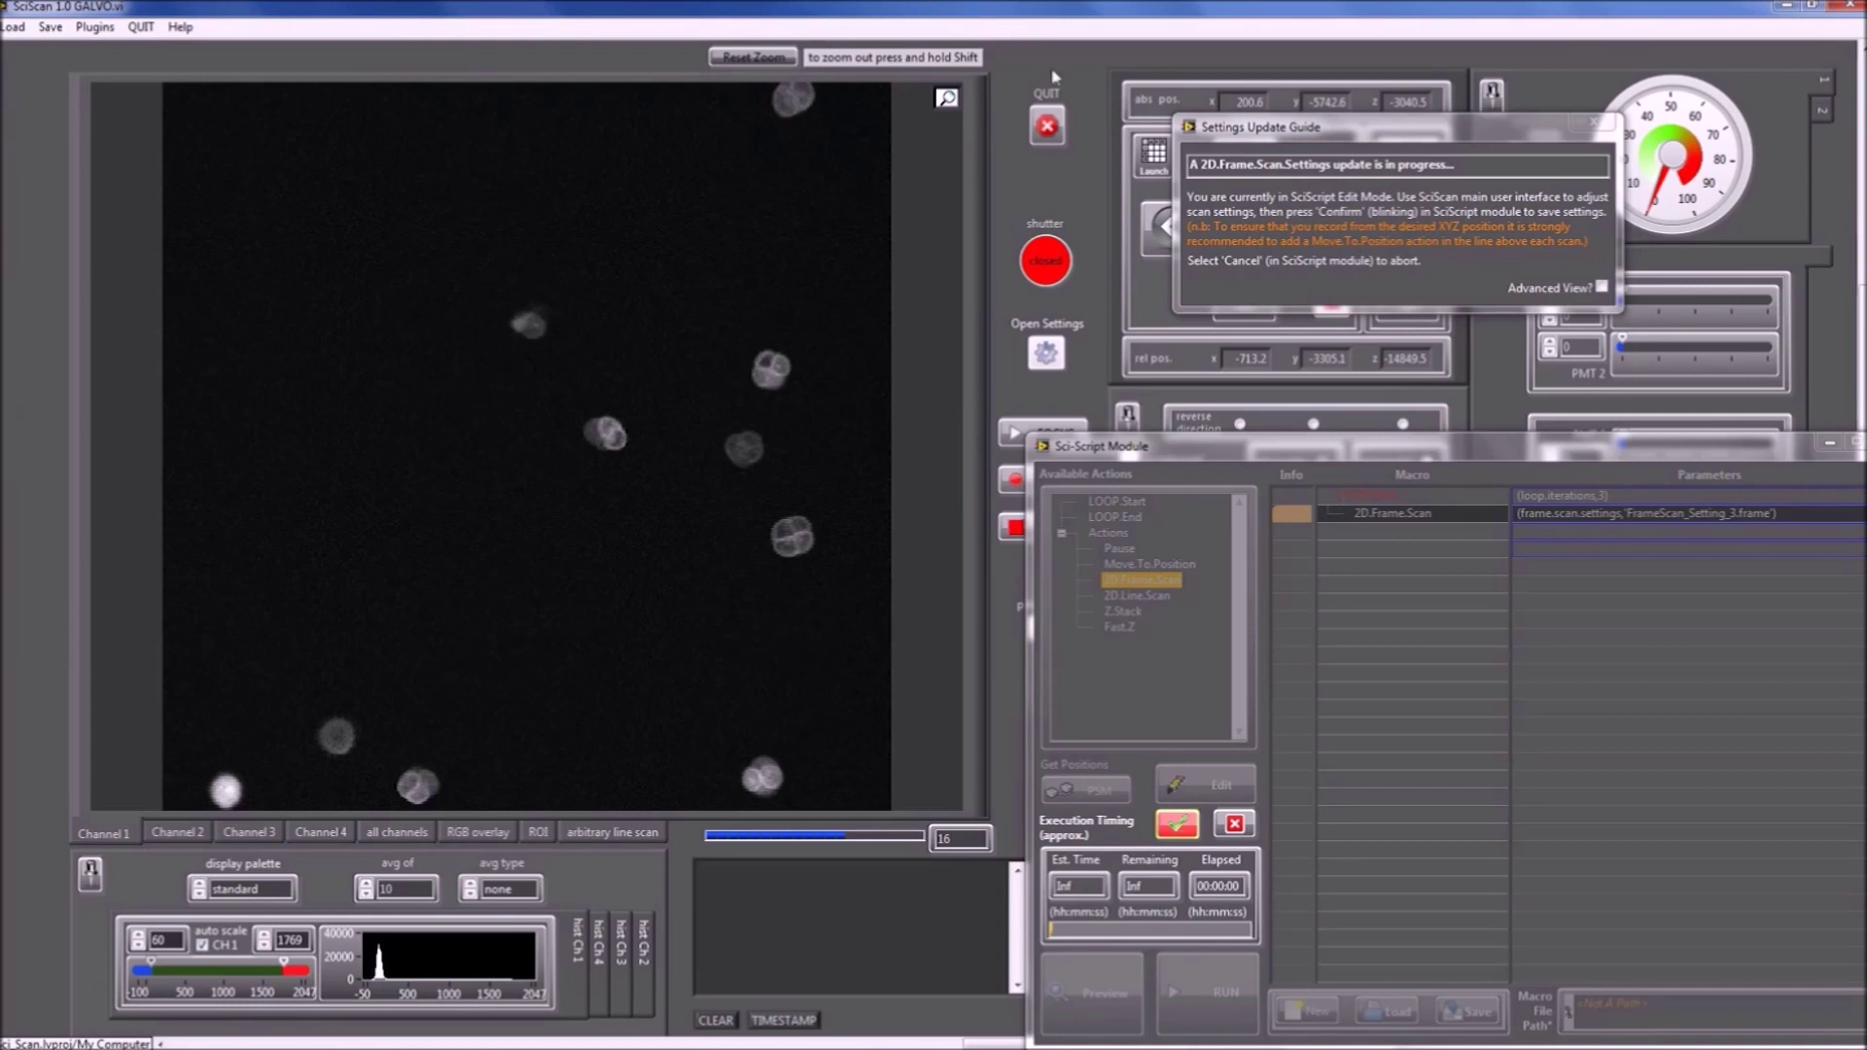
{"action": "left_click_drag", "start_coordinate": [1167, 453], "coordinate": [1605, 461]}
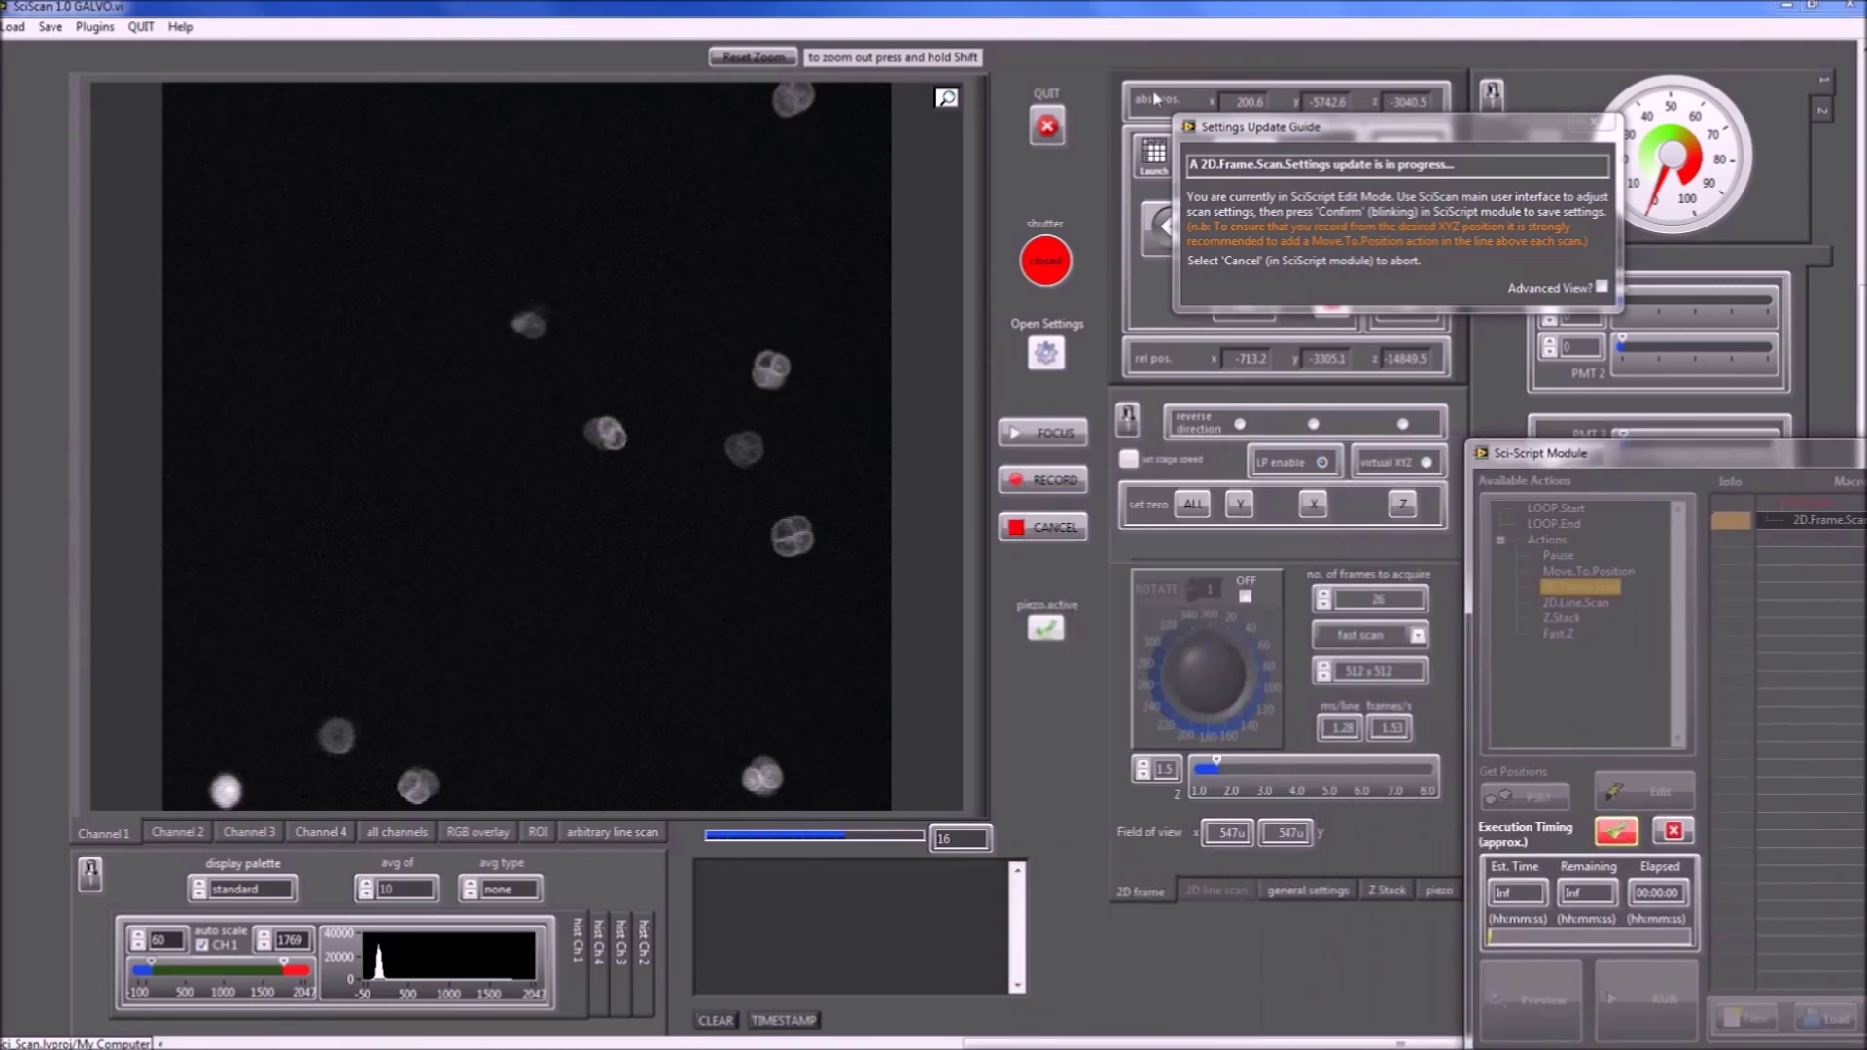
{"action": "left_click_drag", "start_coordinate": [1246, 138], "coordinate": [1551, 156]}
{"action": "left_click_drag", "start_coordinate": [1496, 454], "coordinate": [1516, 450]}
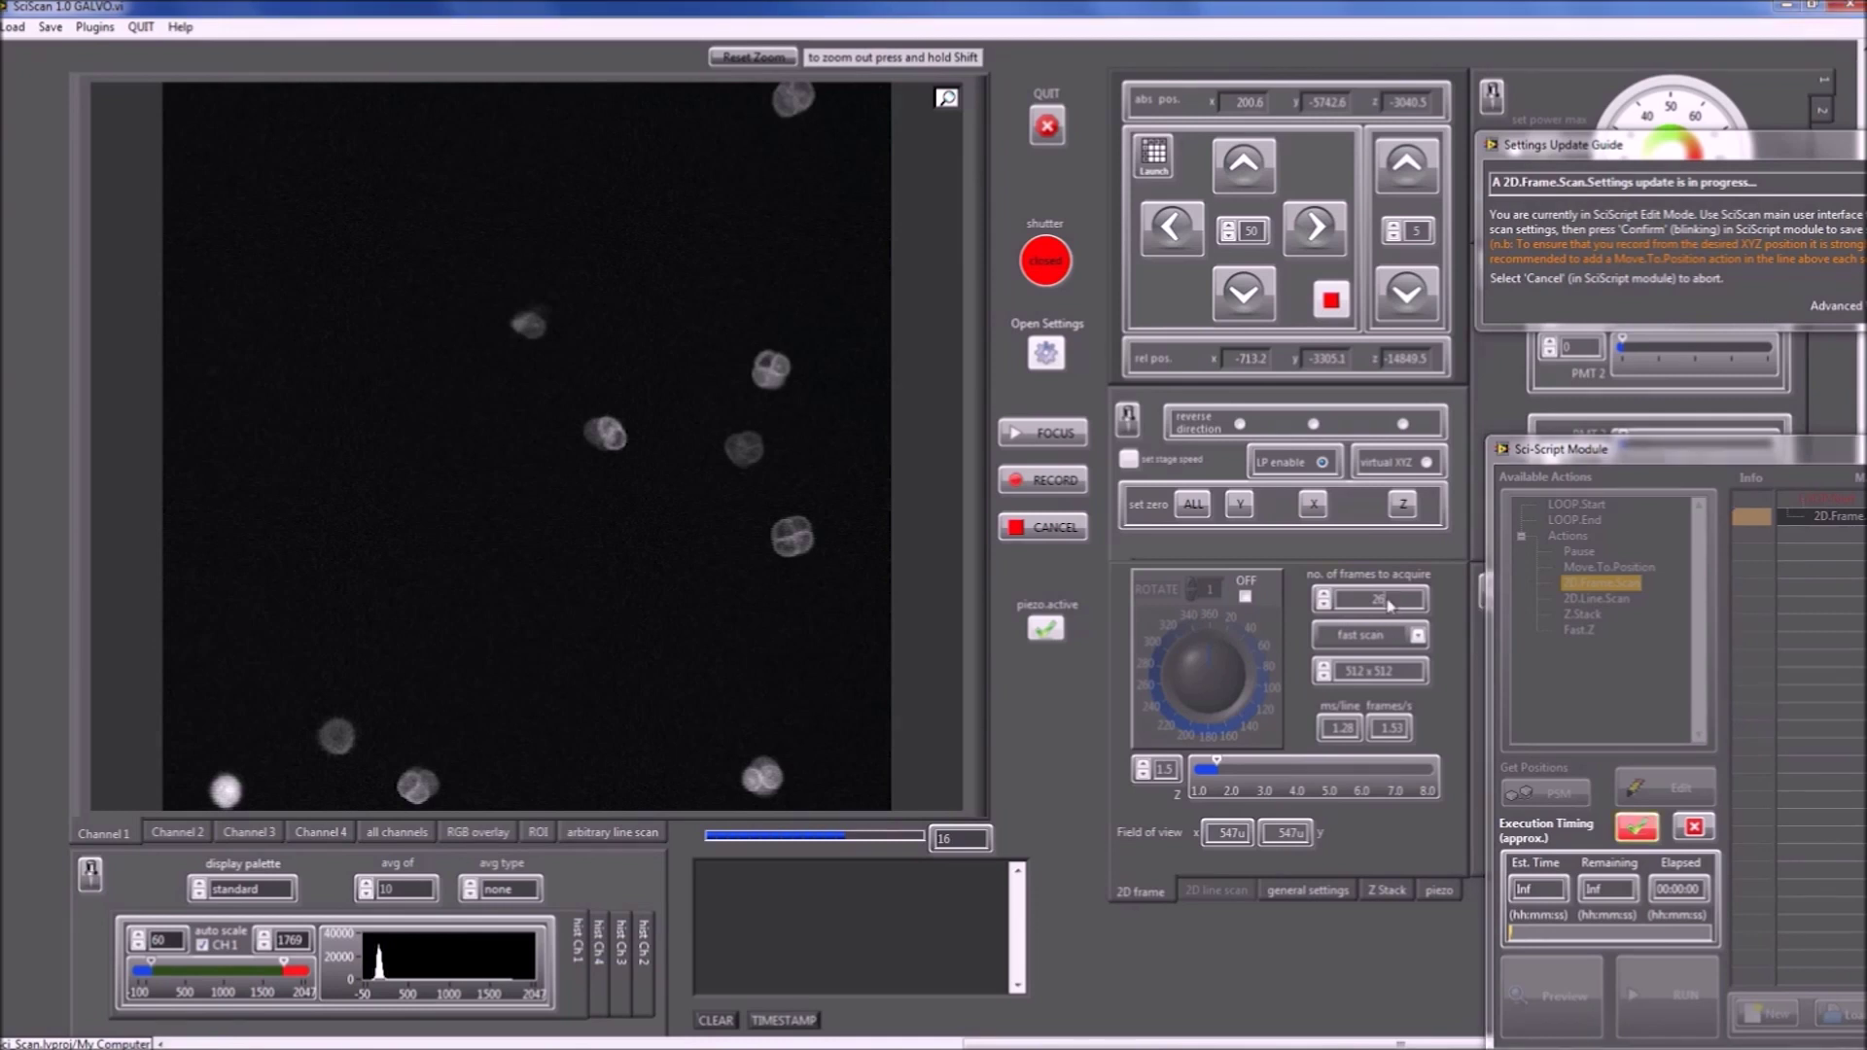
Set the frame scan to acquire 26 frames at a resolution of 512 x 512.
{"action": "double_click", "coordinate": [1396, 600]}
{"action": "left_click", "coordinate": [1354, 684]}
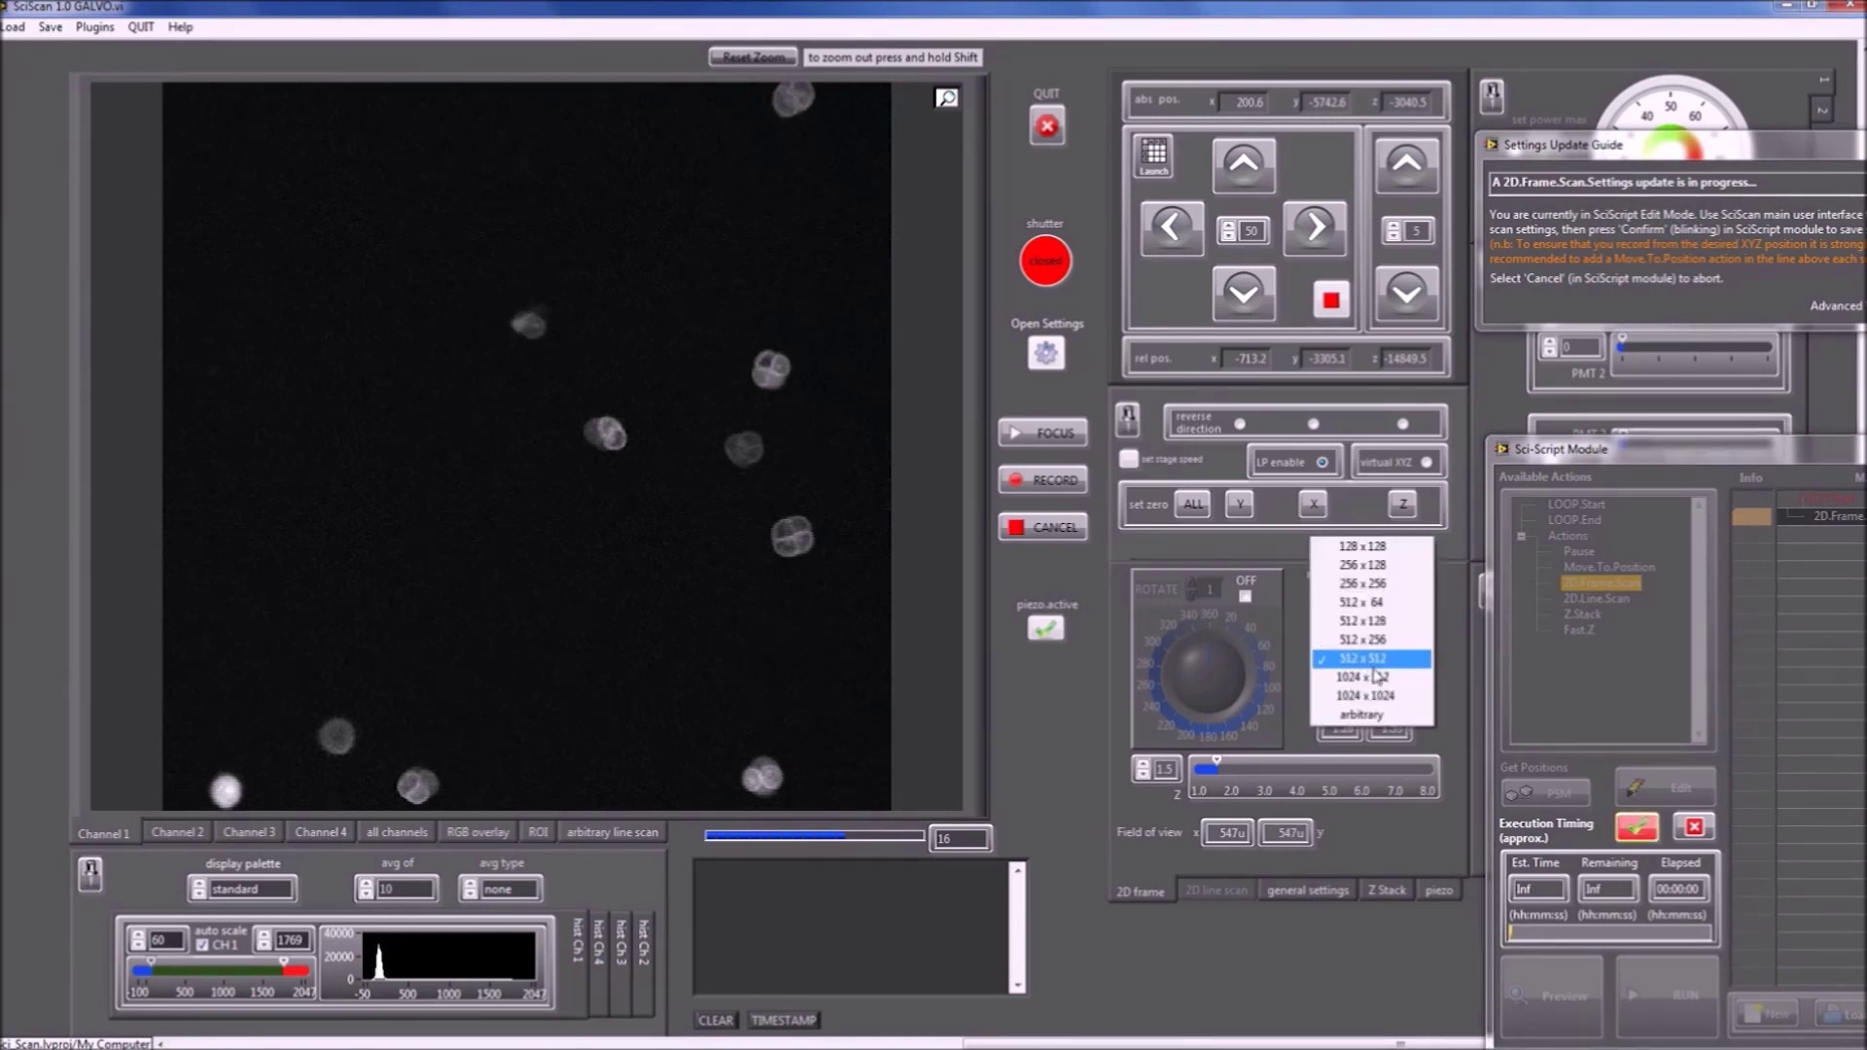
{"action": "left_click", "coordinate": [1381, 662]}
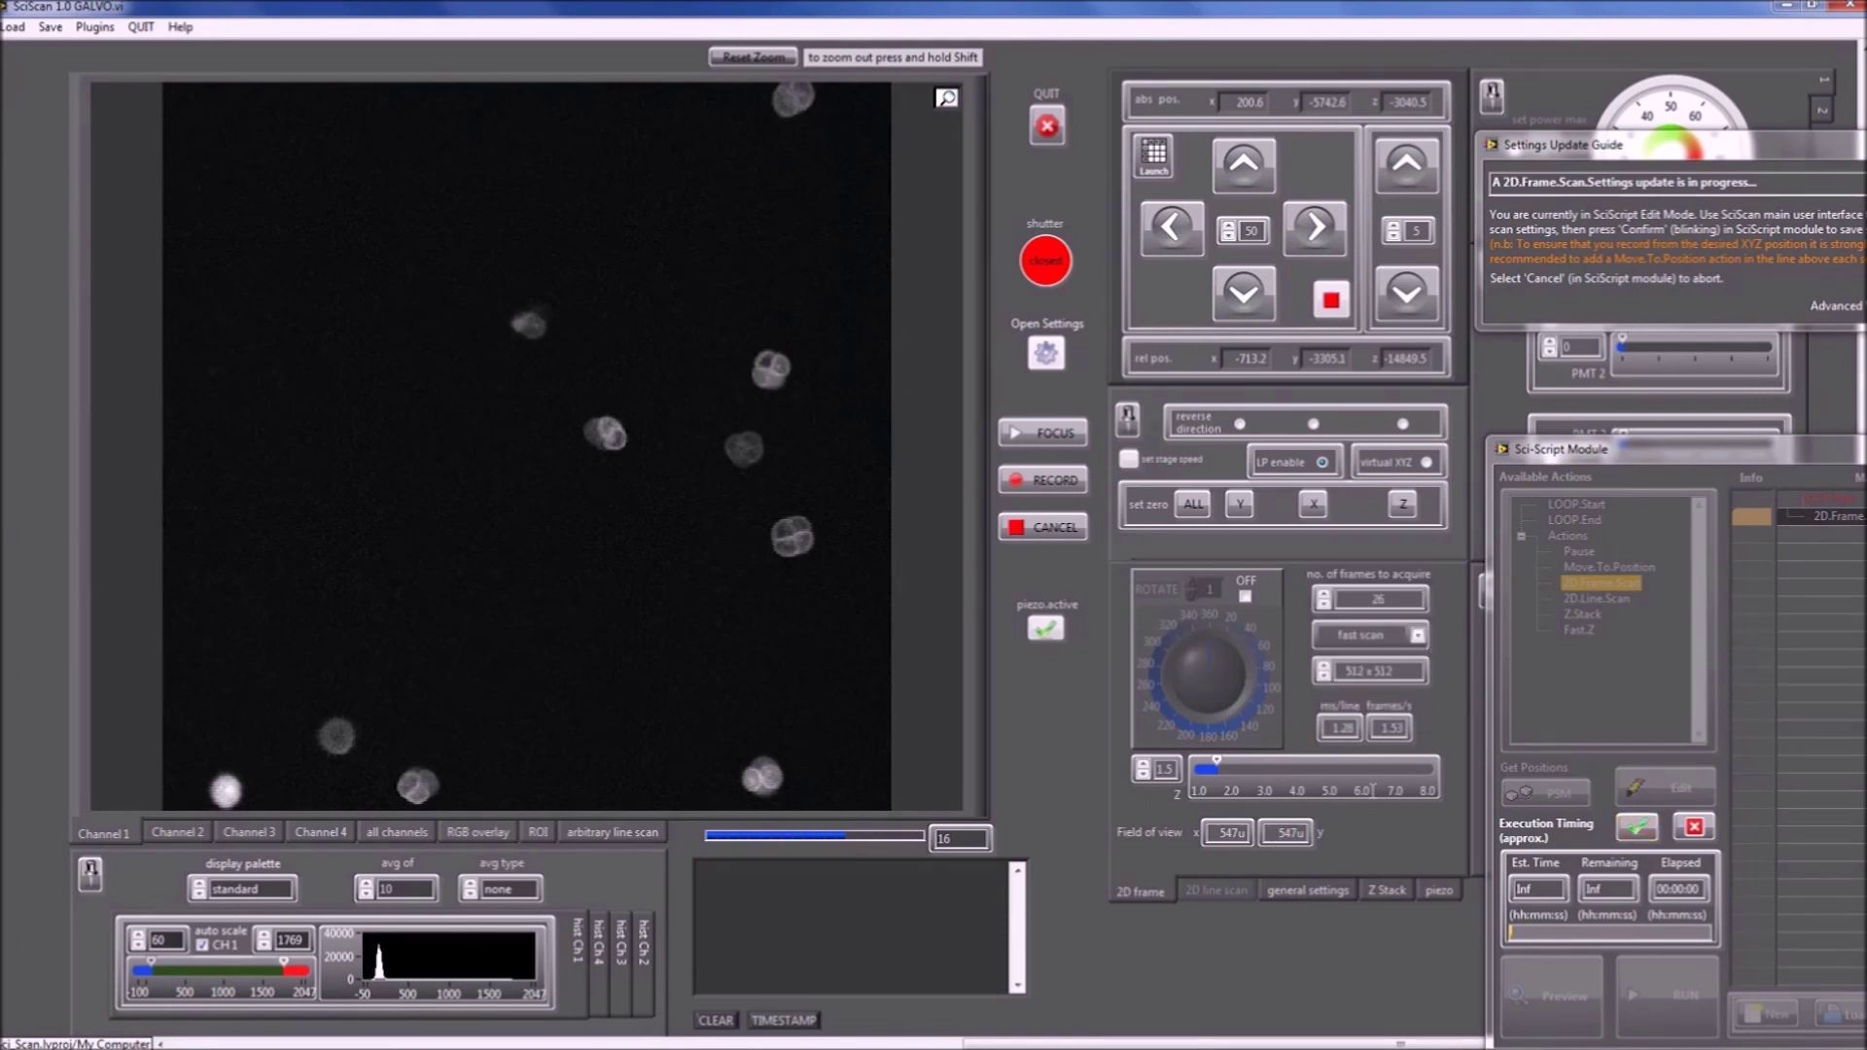
{"action": "left_click", "coordinate": [1324, 603]}
{"action": "left_click", "coordinate": [1324, 603]}
{"action": "left_click", "coordinate": [1324, 592]}
{"action": "left_click", "coordinate": [1323, 593]}
Bring the stage to X 42.4, Y -5624 under live focus, stop focusing, and save the 2D.Frame.Scan settings to the macro.
{"action": "left_click", "coordinate": [1046, 440]}
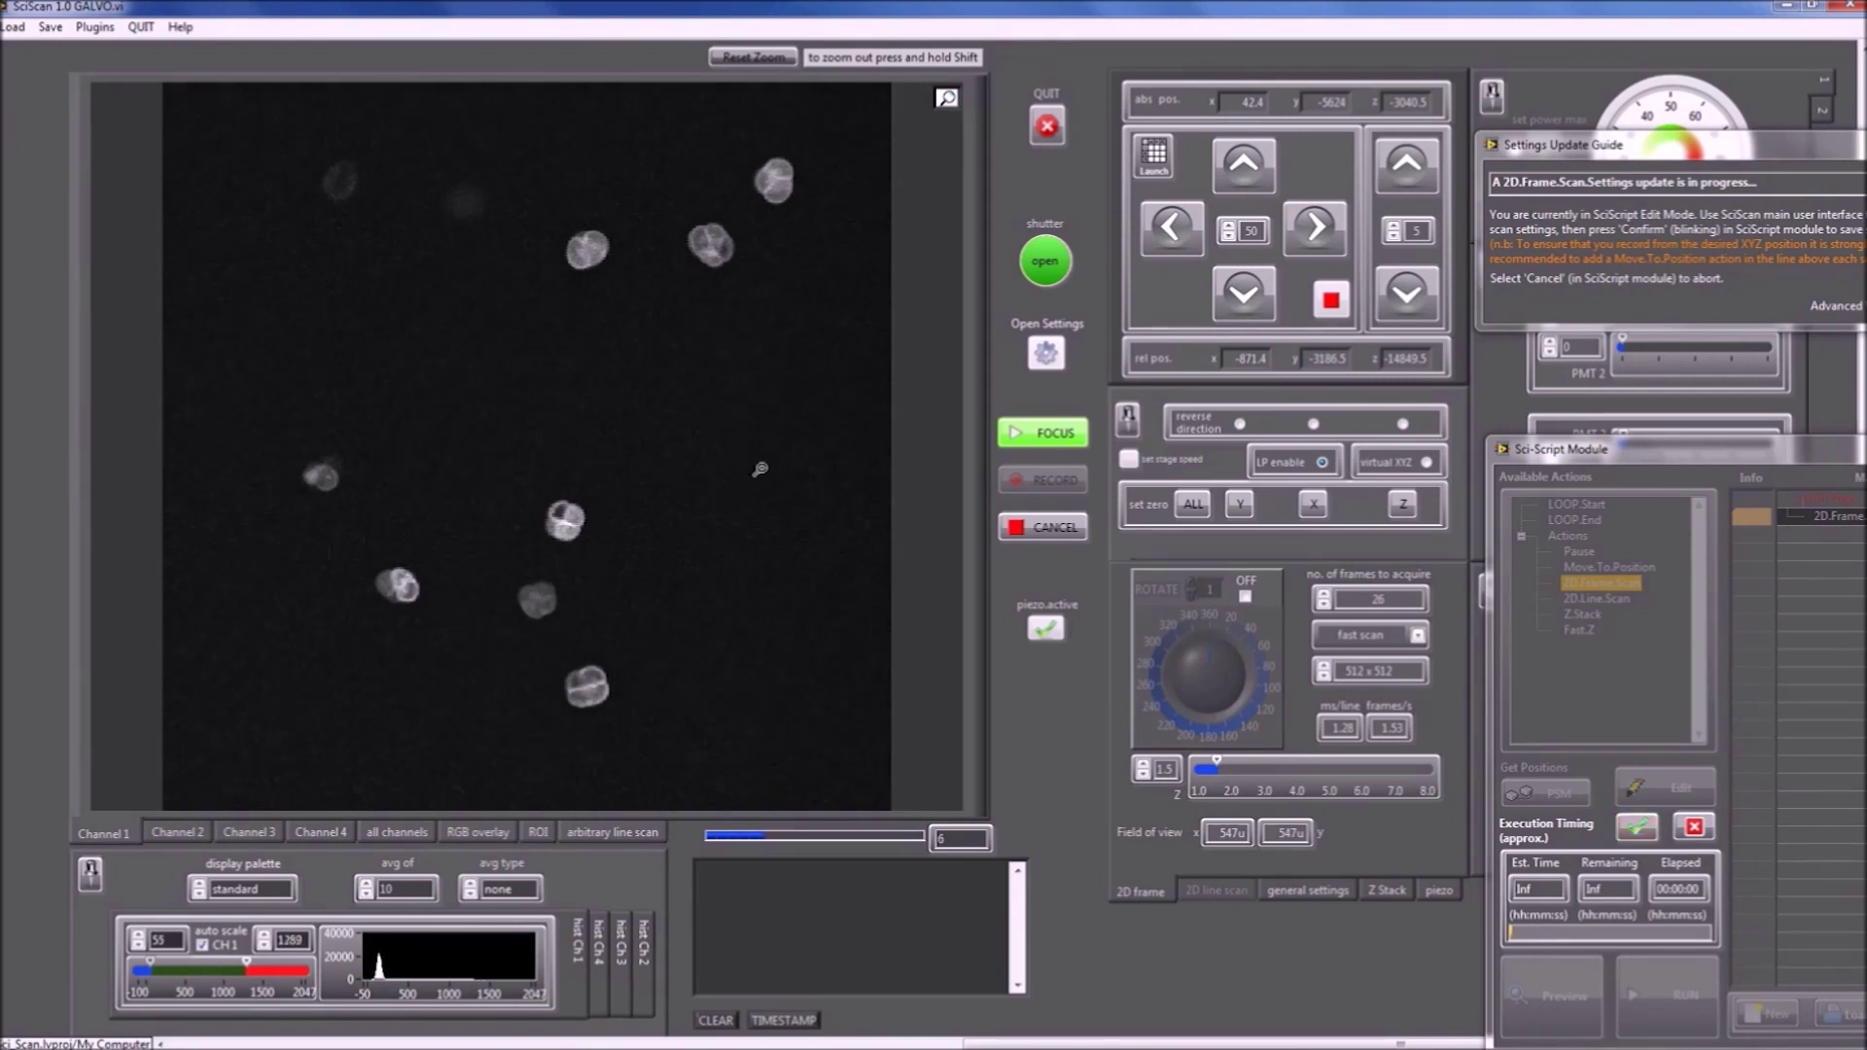
{"action": "left_click", "coordinate": [1043, 433]}
{"action": "left_click_drag", "start_coordinate": [1625, 456], "coordinate": [1083, 420]}
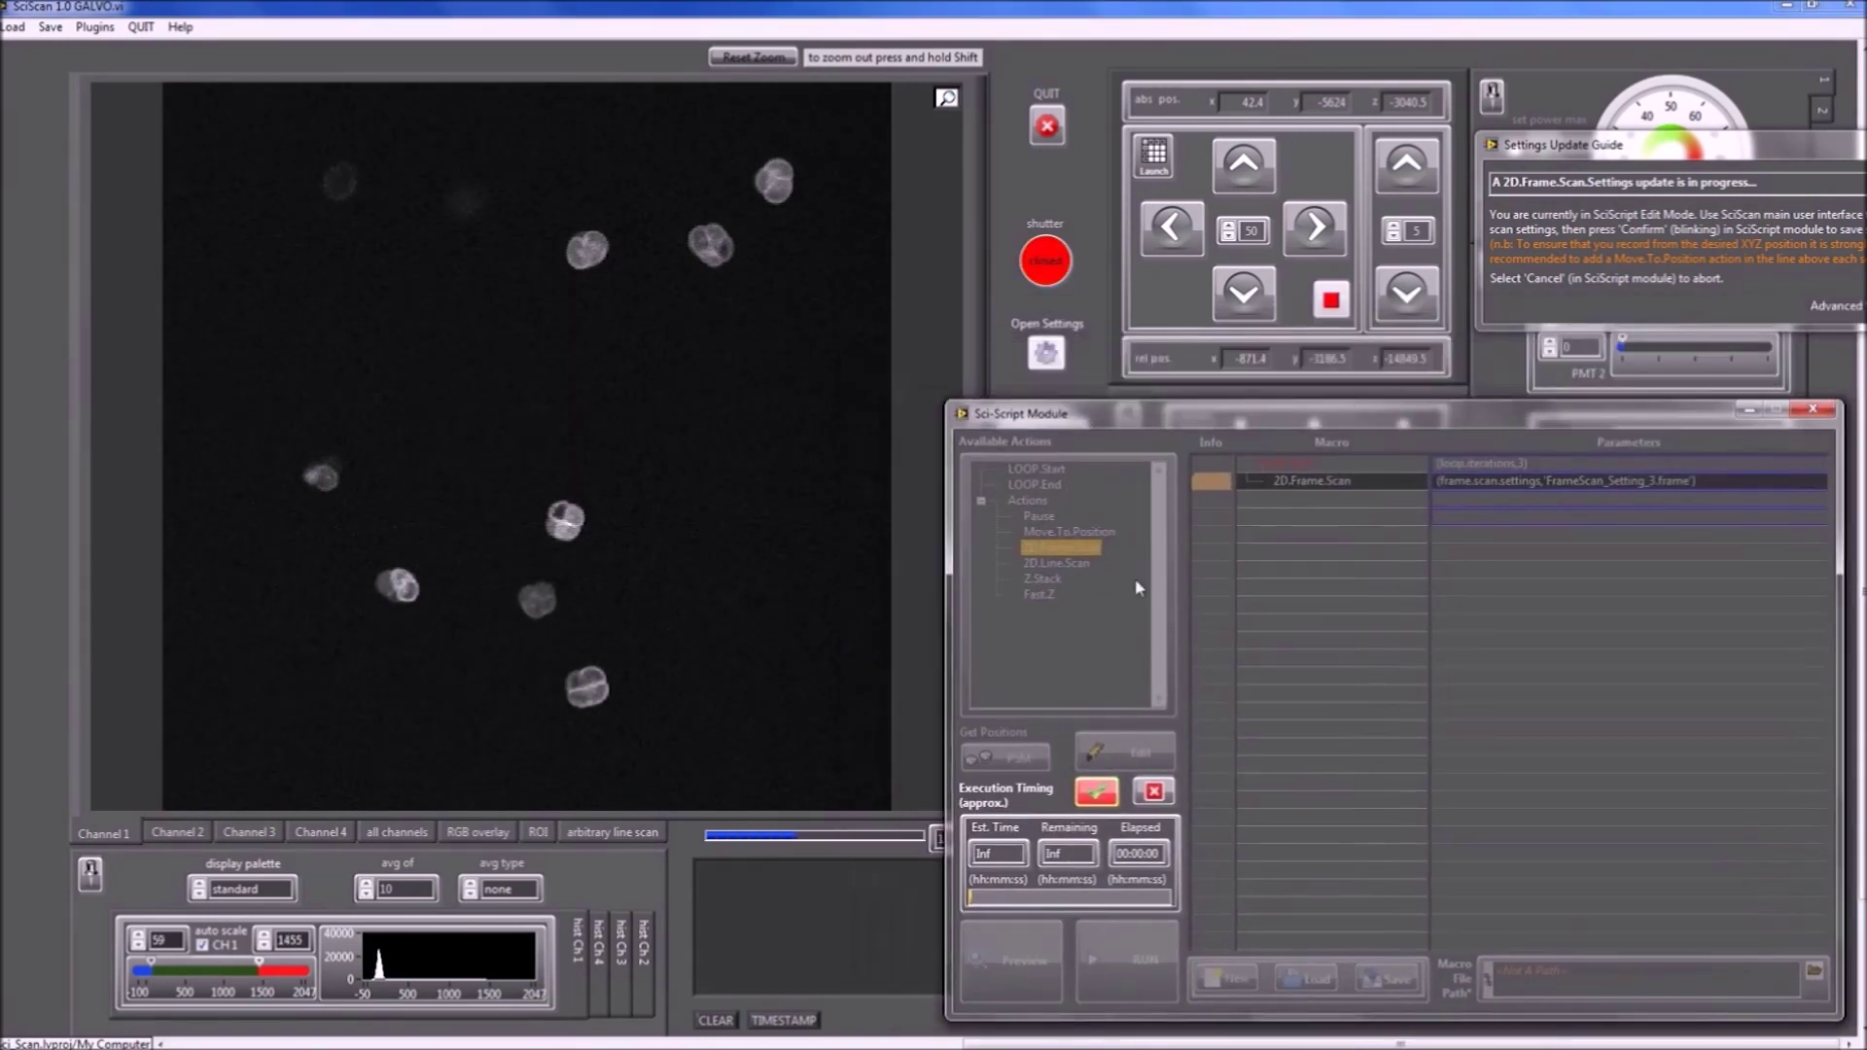
{"action": "left_click", "coordinate": [1112, 793]}
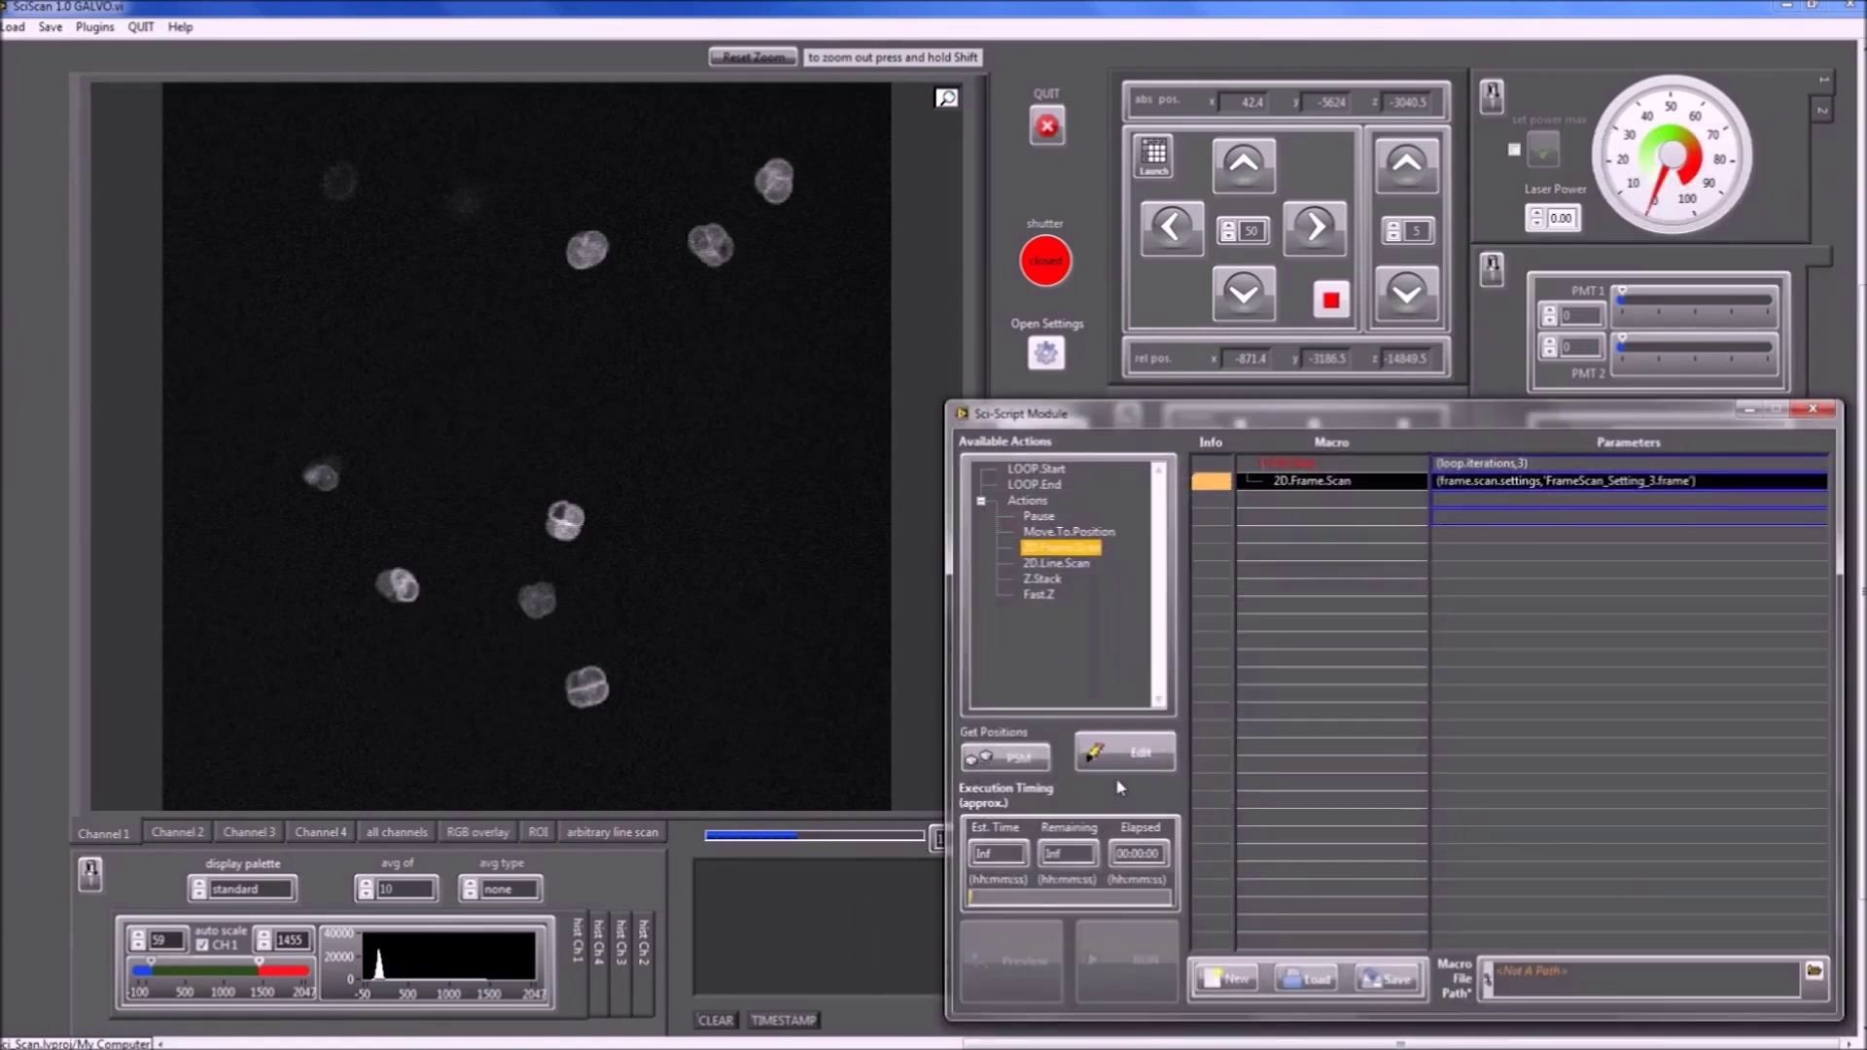
Read the warning attached to the 2D.Frame.Scan line, then close it.
{"action": "left_click", "coordinate": [1227, 492]}
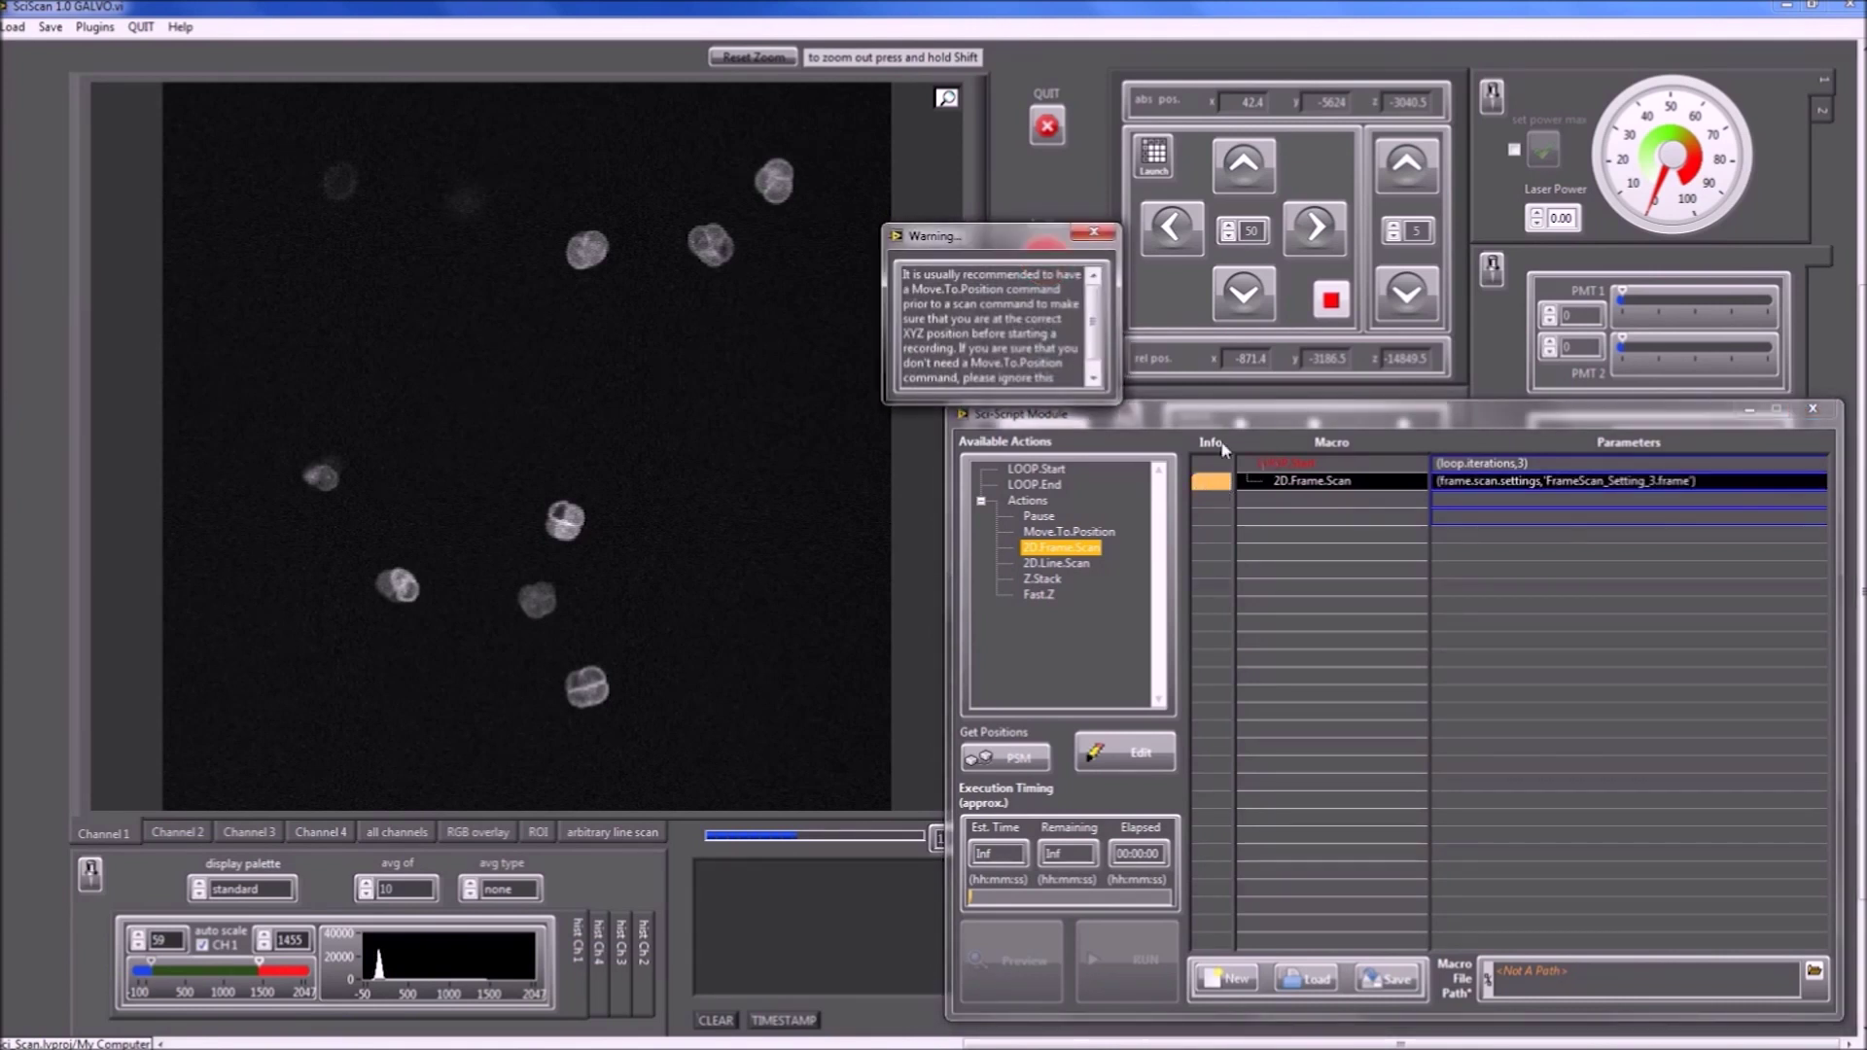
{"action": "left_click_drag", "start_coordinate": [972, 231], "coordinate": [1103, 260]}
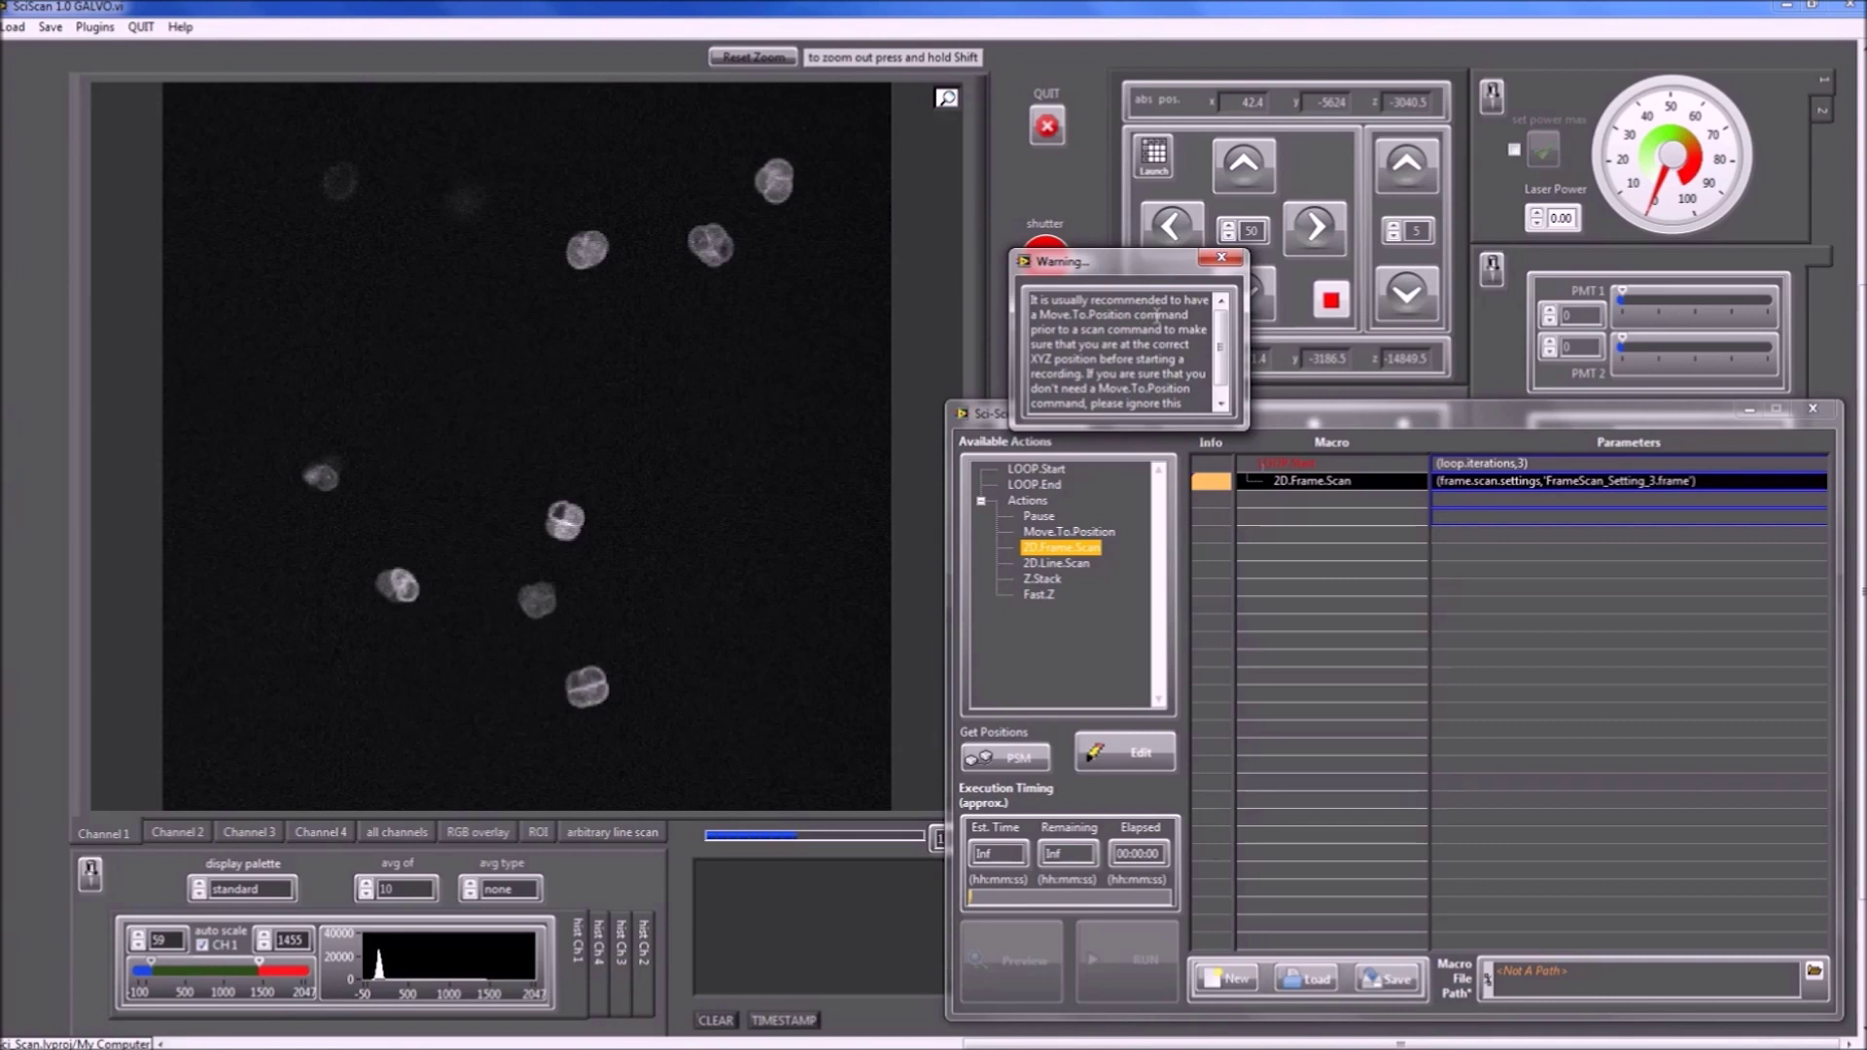
{"action": "left_click_drag", "start_coordinate": [1056, 319], "coordinate": [1135, 322]}
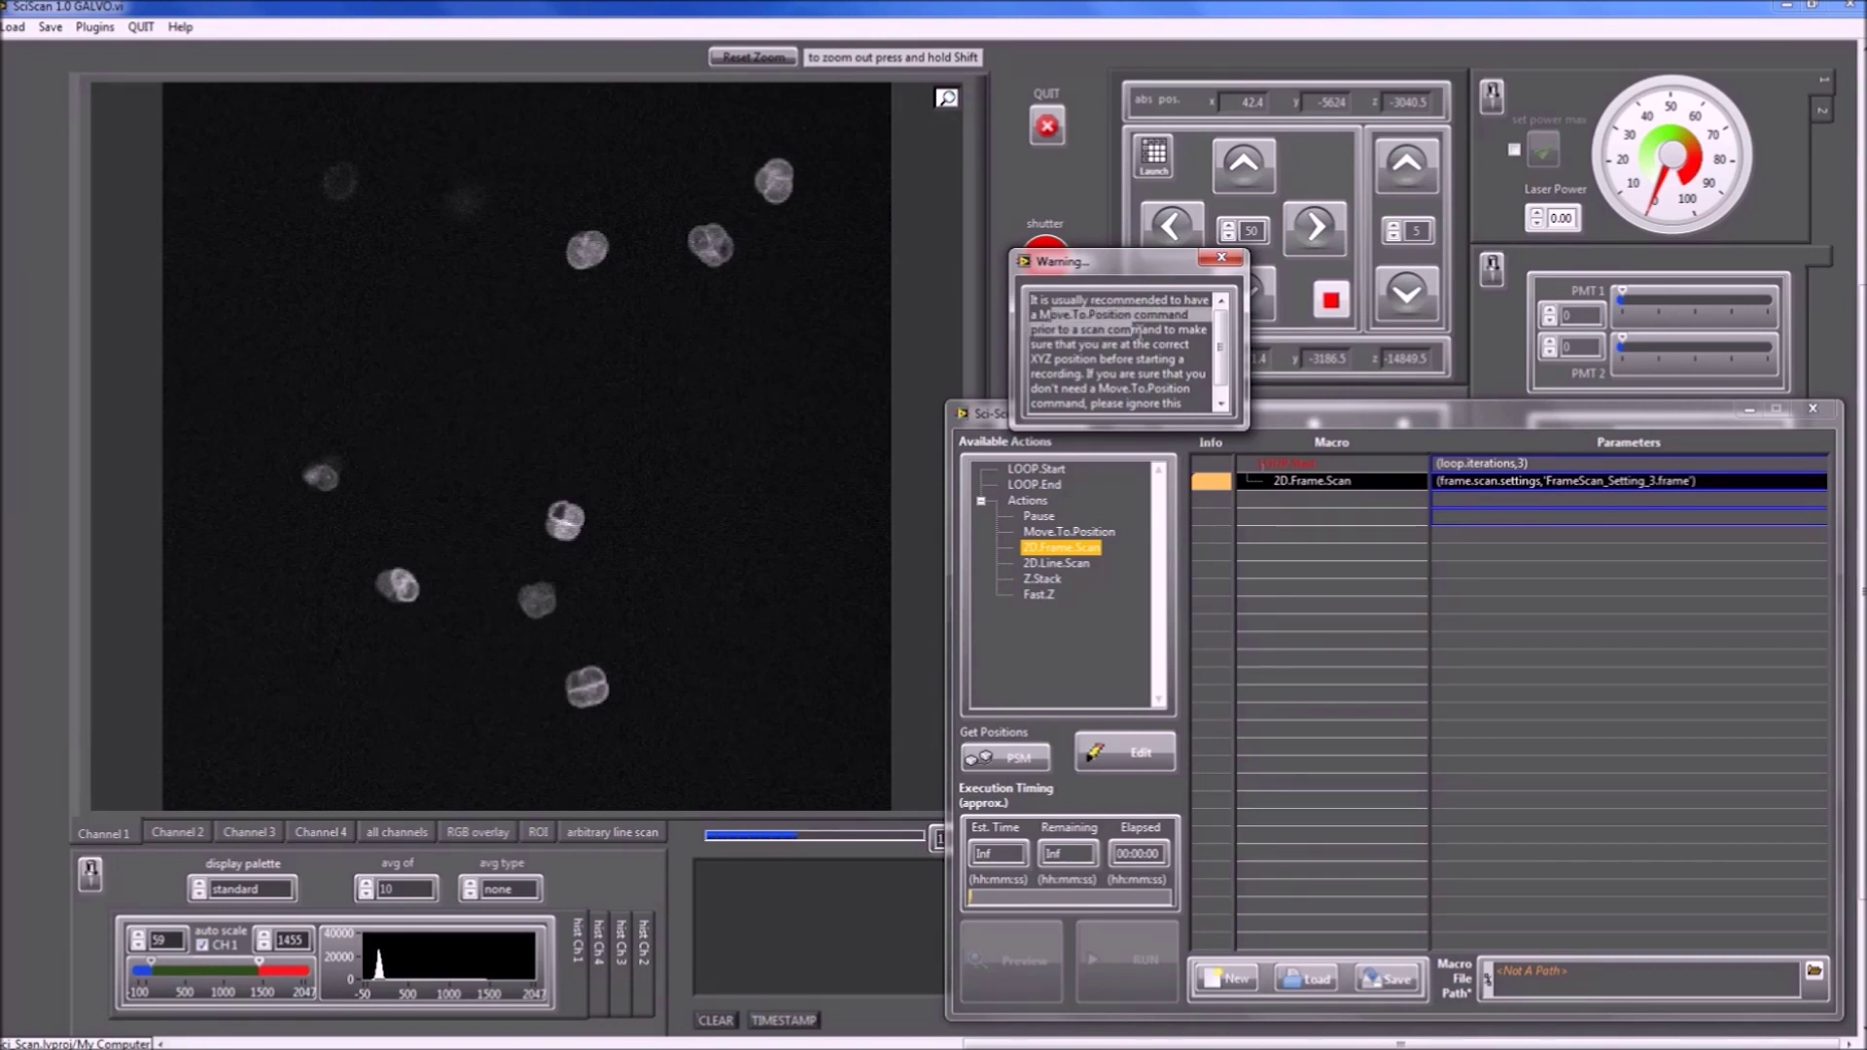
{"action": "left_click", "coordinate": [1122, 358]}
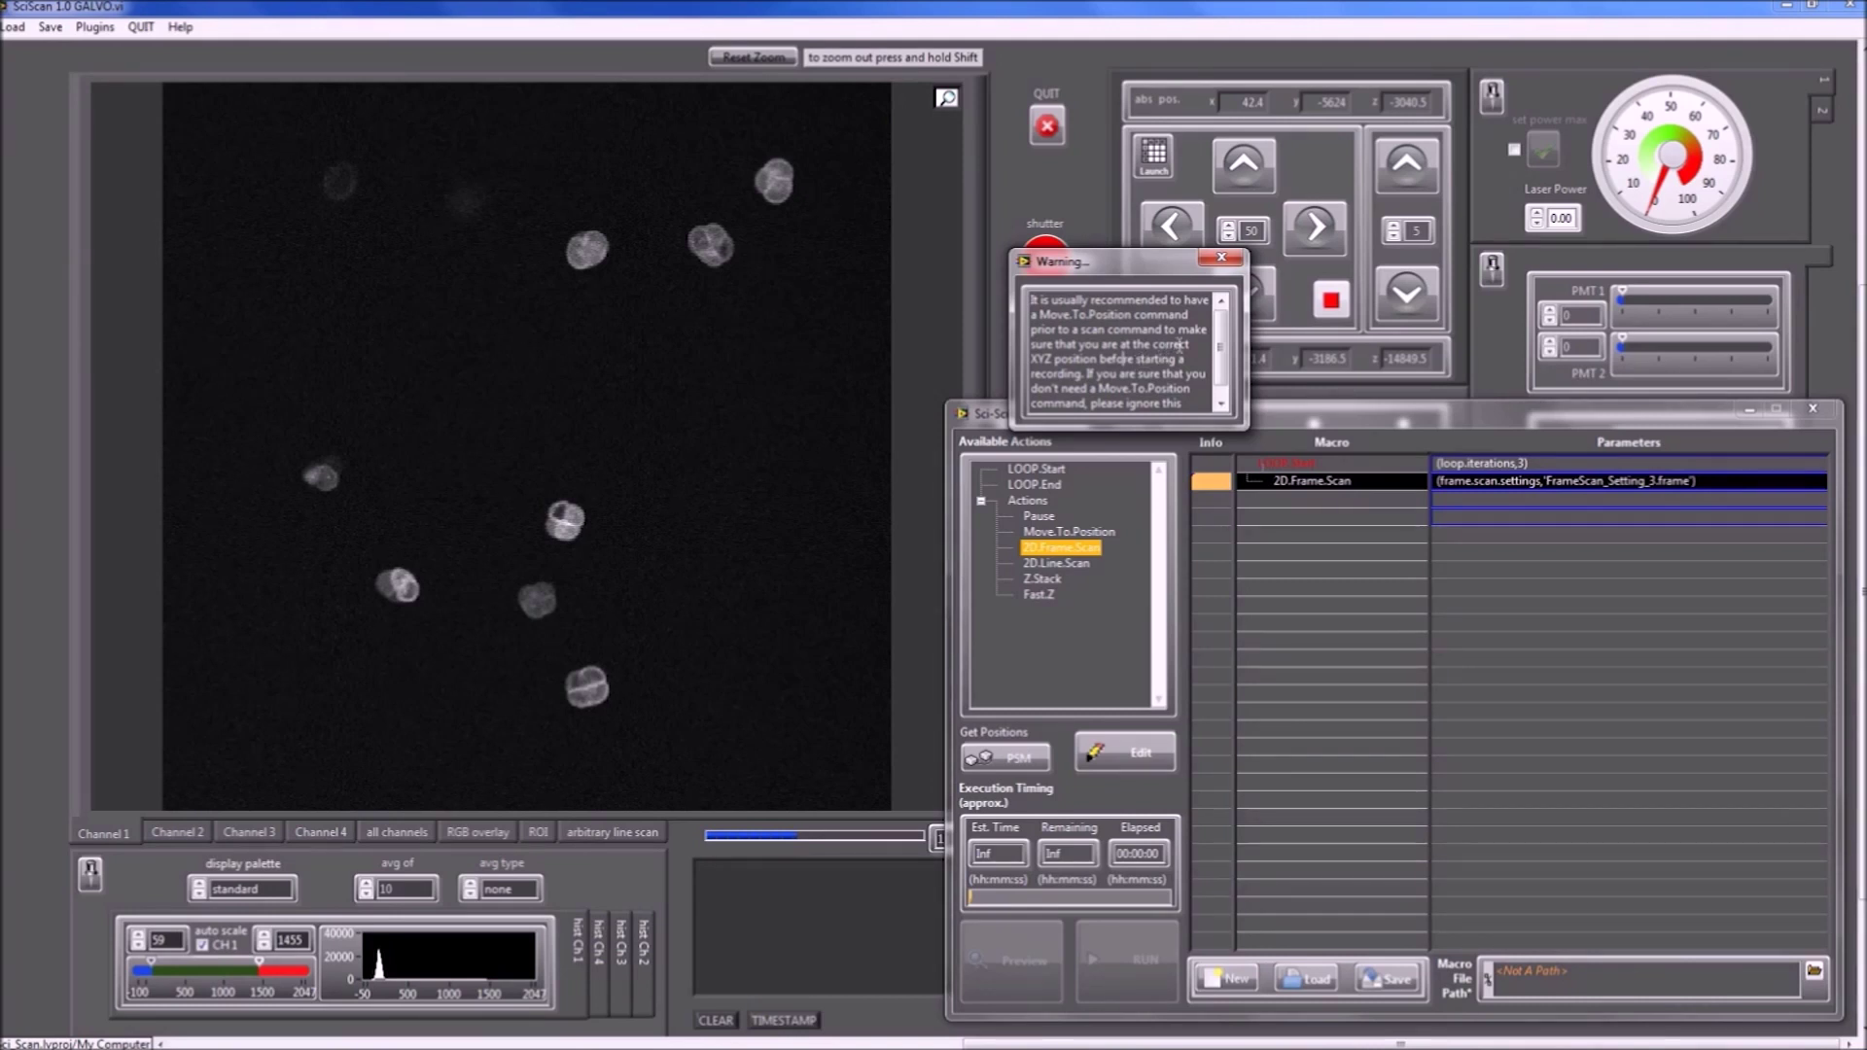
{"action": "left_click", "coordinate": [1222, 258]}
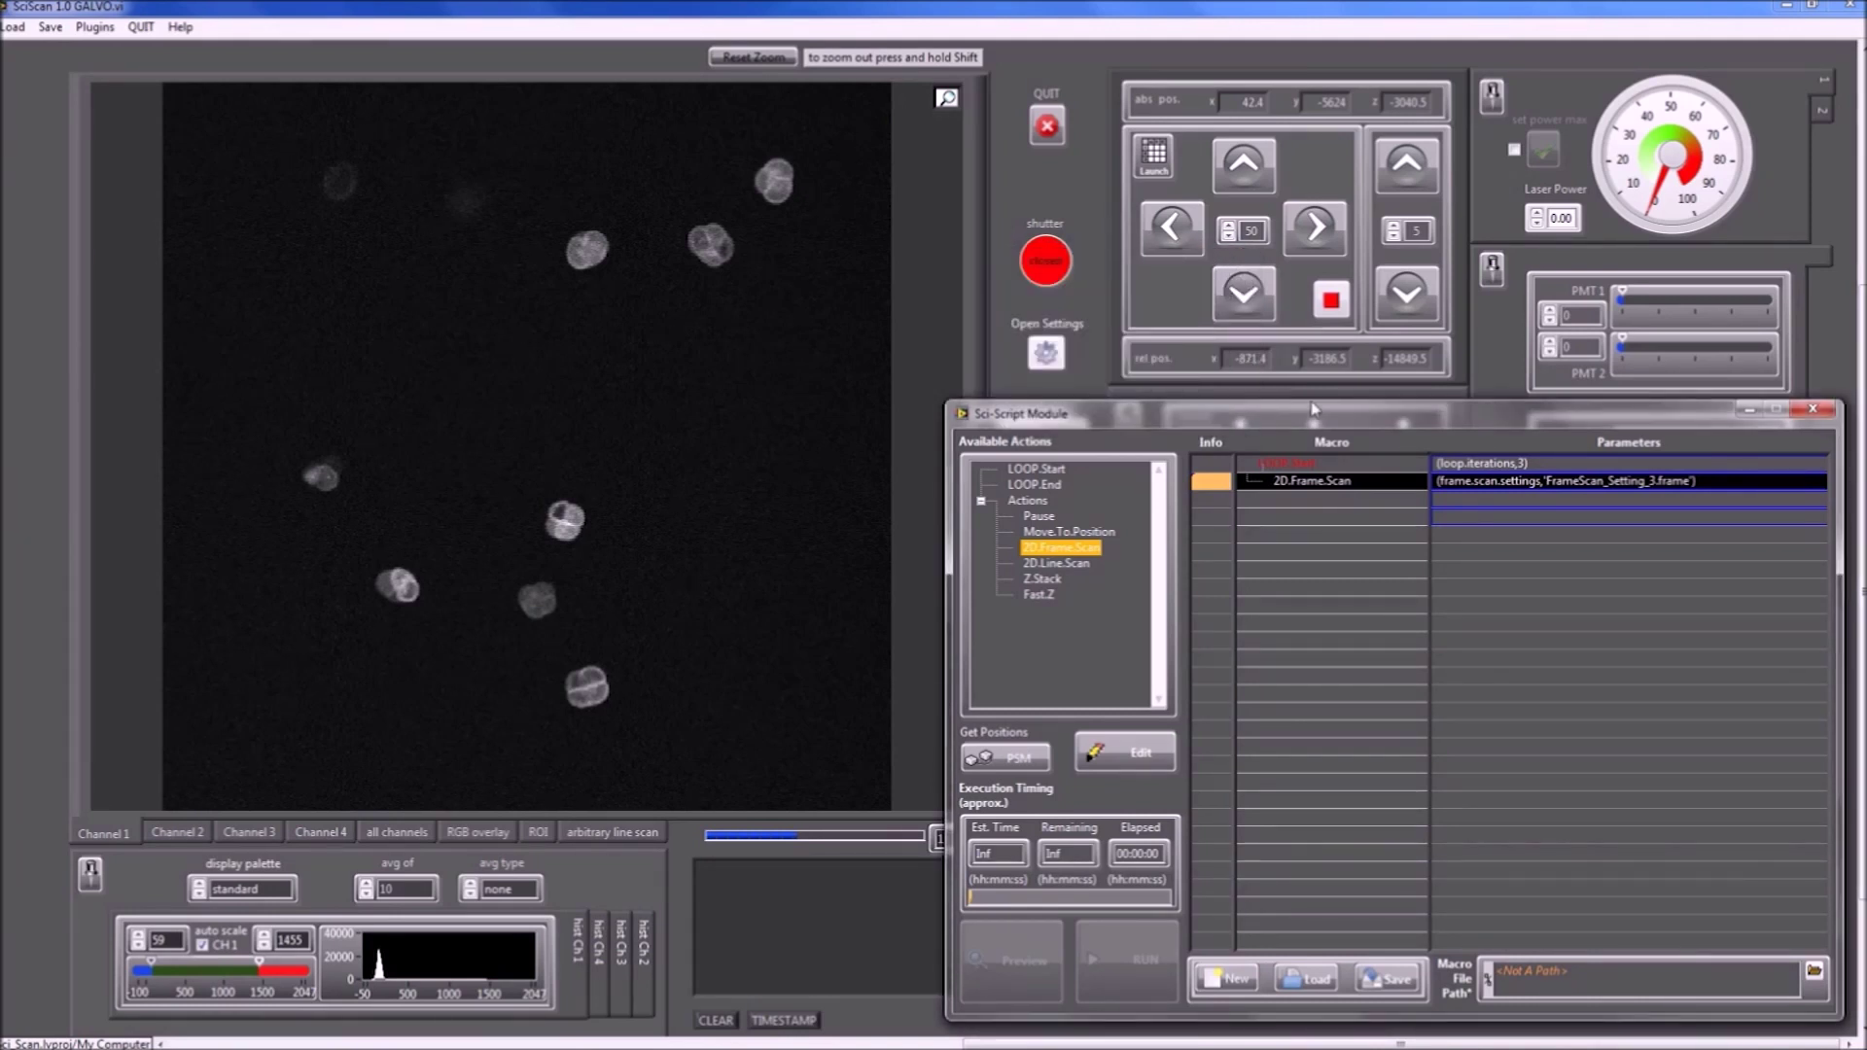
Insert a Move.To.Position action above 2D.Frame.Scan using the current stage position X 42.4, Y -5624, Z -3040.5.
{"action": "left_click", "coordinate": [1071, 535]}
{"action": "left_click_drag", "start_coordinate": [1071, 535], "coordinate": [1302, 484]}
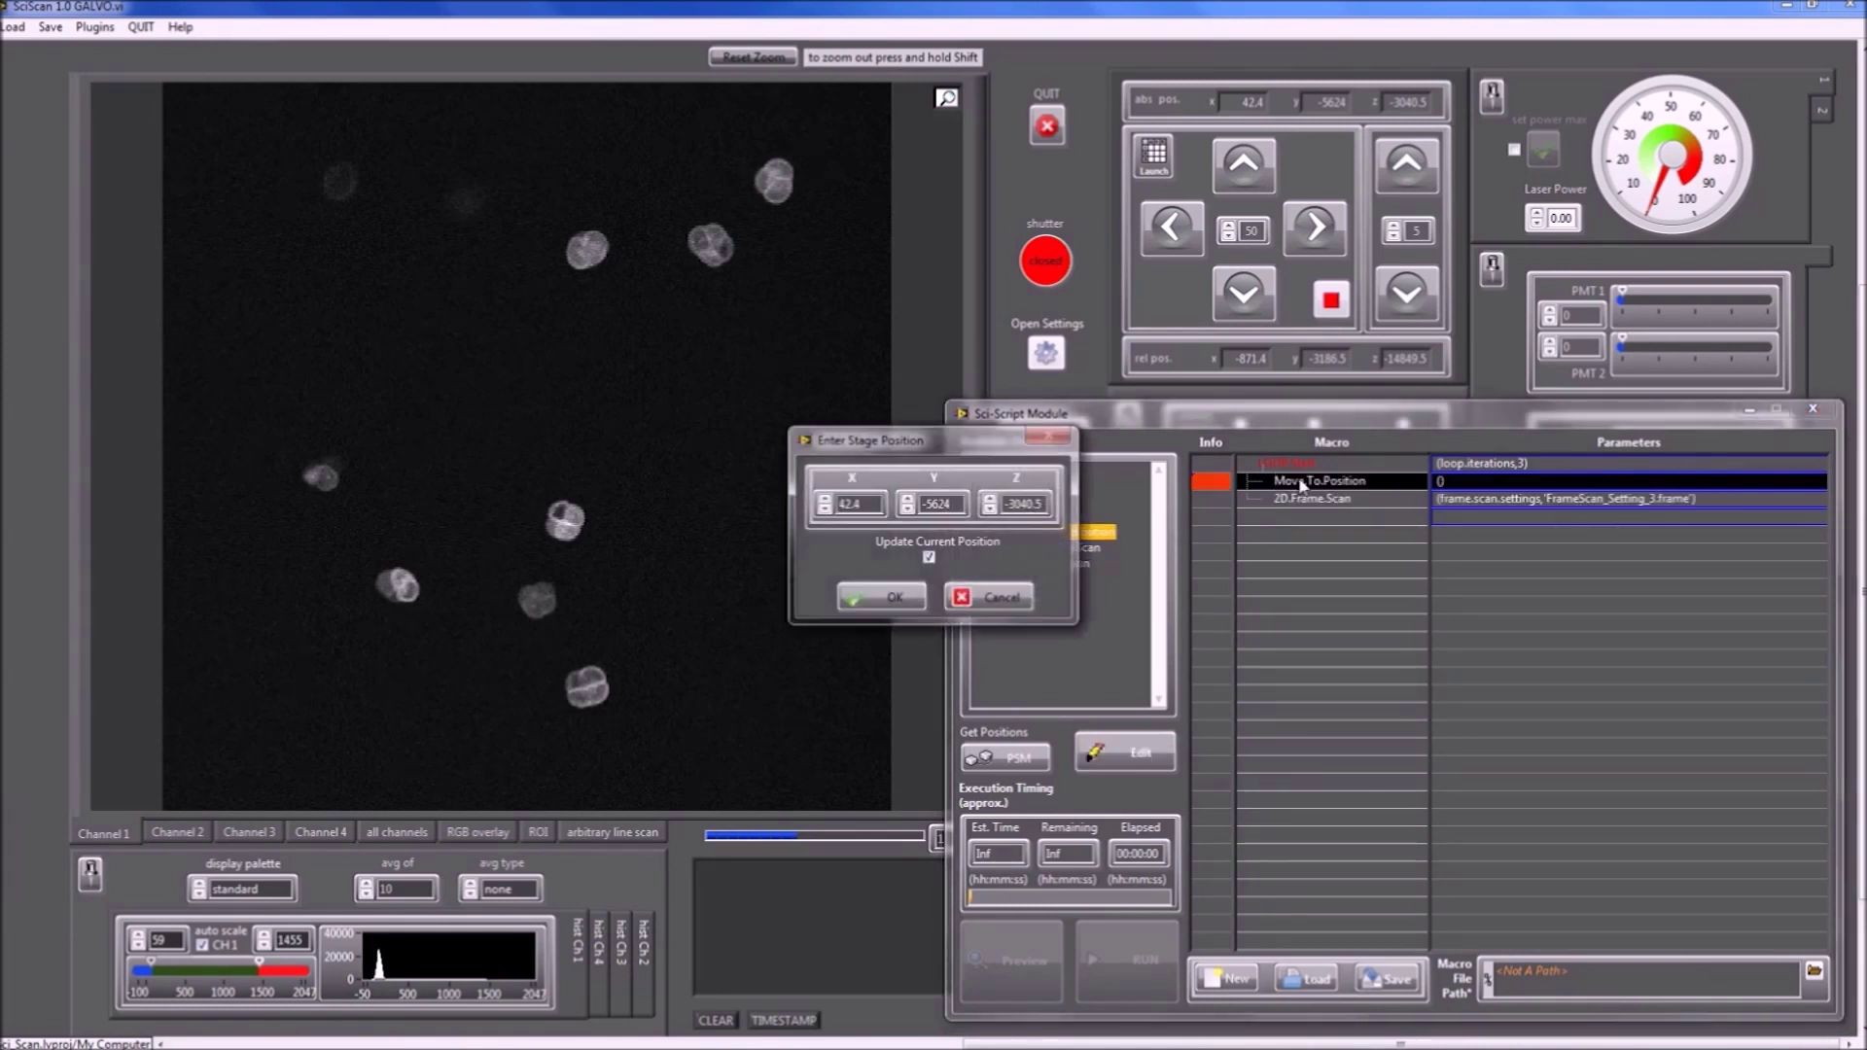
{"action": "left_click_drag", "start_coordinate": [864, 442], "coordinate": [1052, 470]}
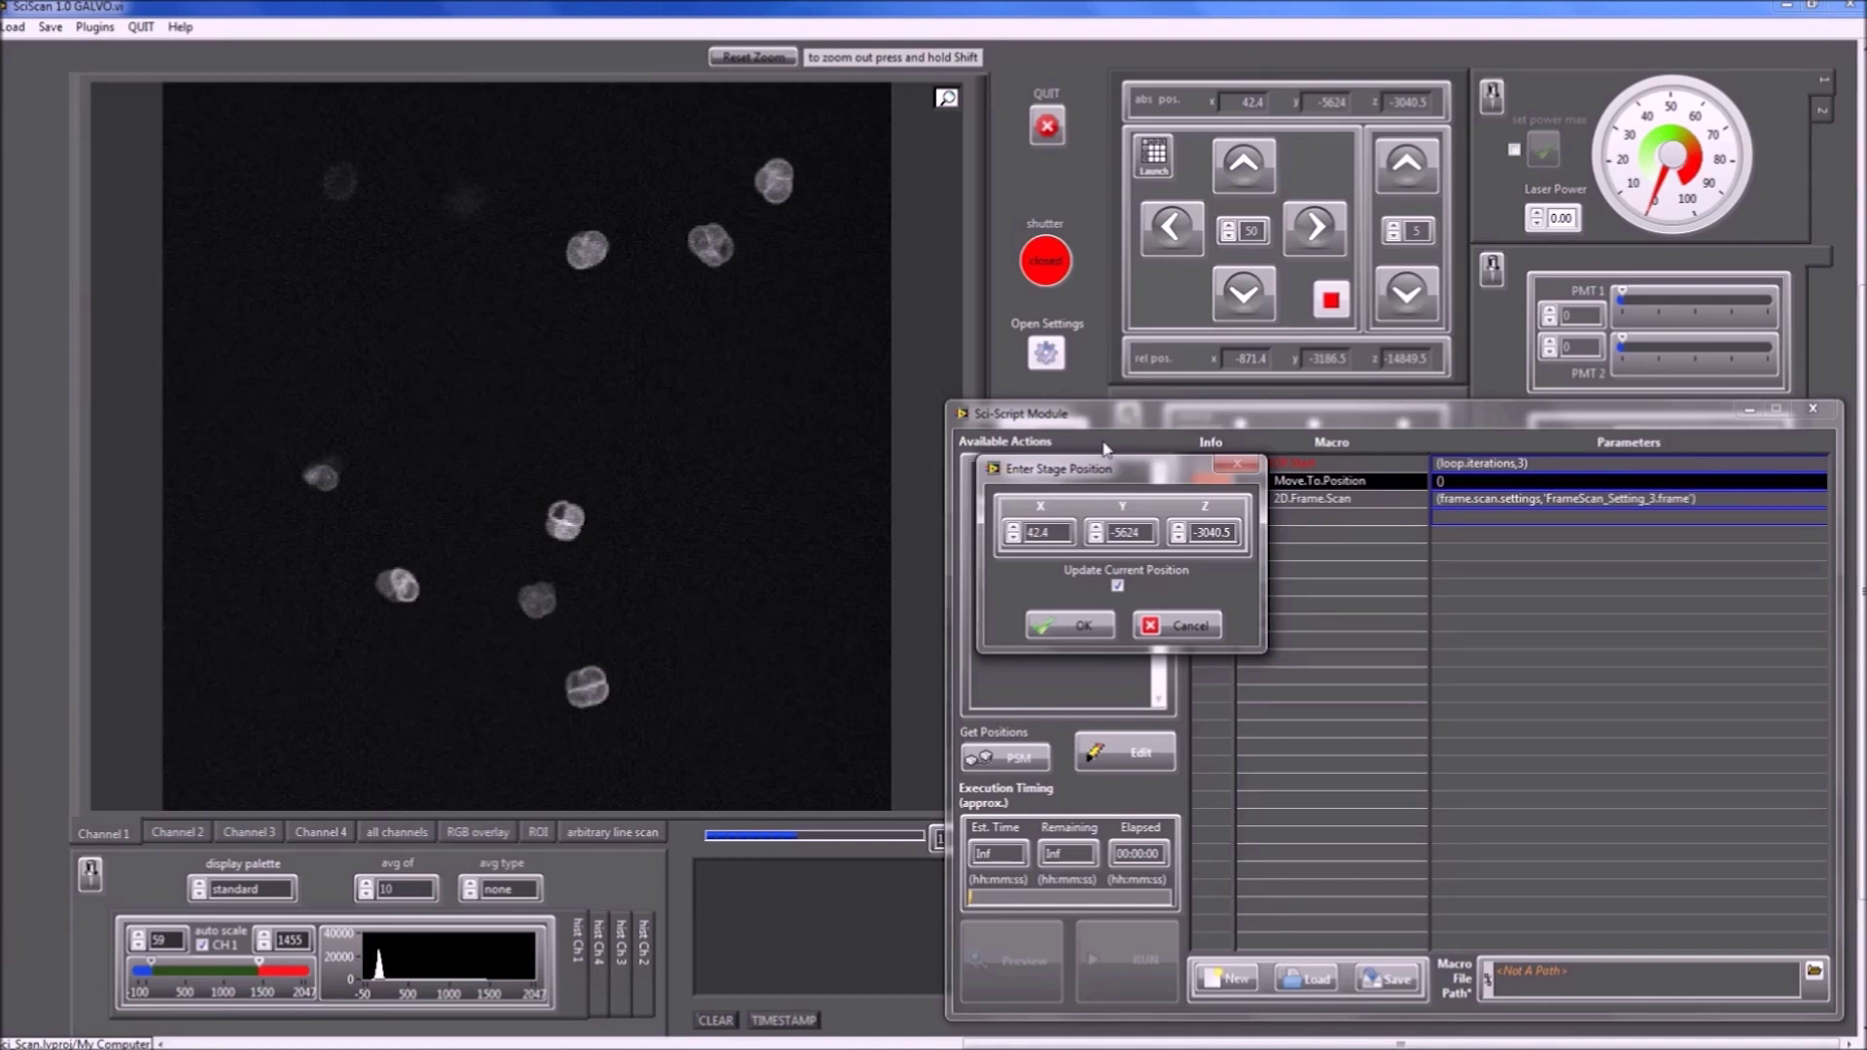
{"action": "left_click", "coordinate": [1085, 627]}
Add a Move.To.Position action below the 2D.Frame.Scan line and bring the stage to X -356.8, Y -5424 under live focus.
{"action": "left_click_drag", "start_coordinate": [1070, 535], "coordinate": [1352, 521]}
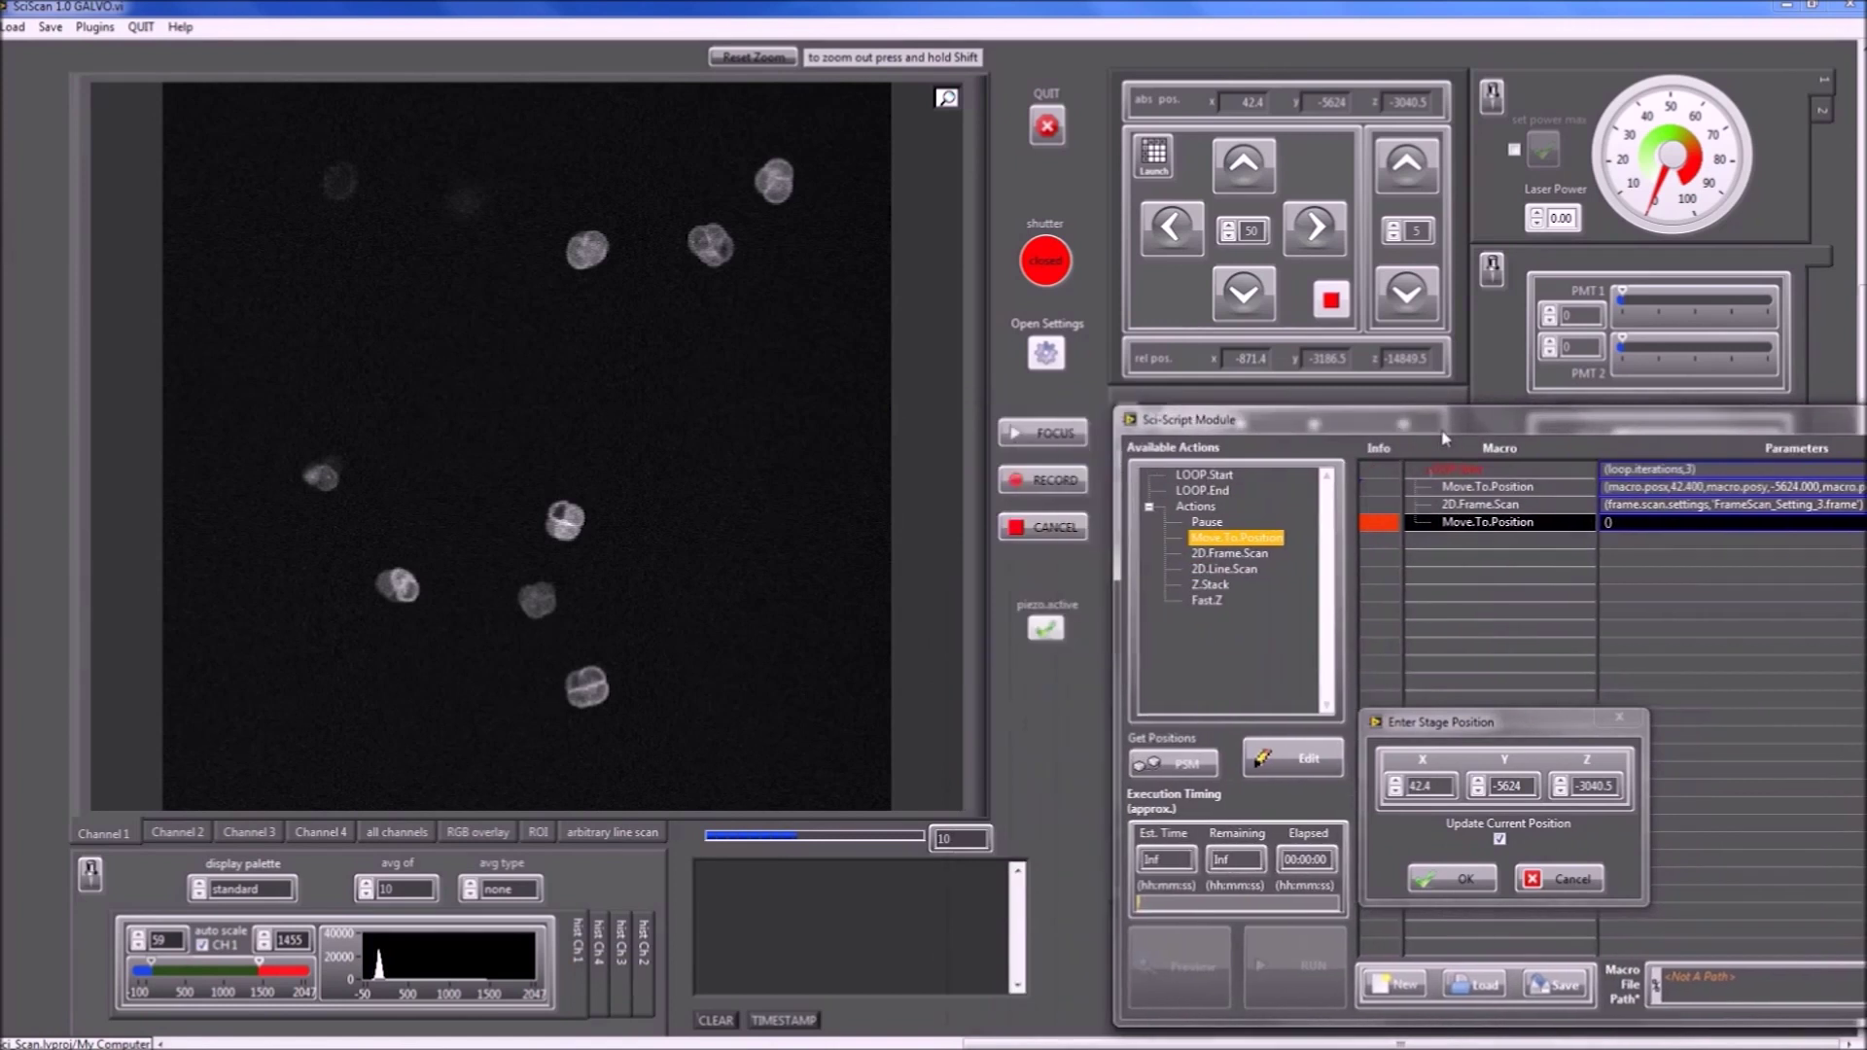
{"action": "left_click", "coordinate": [1055, 433]}
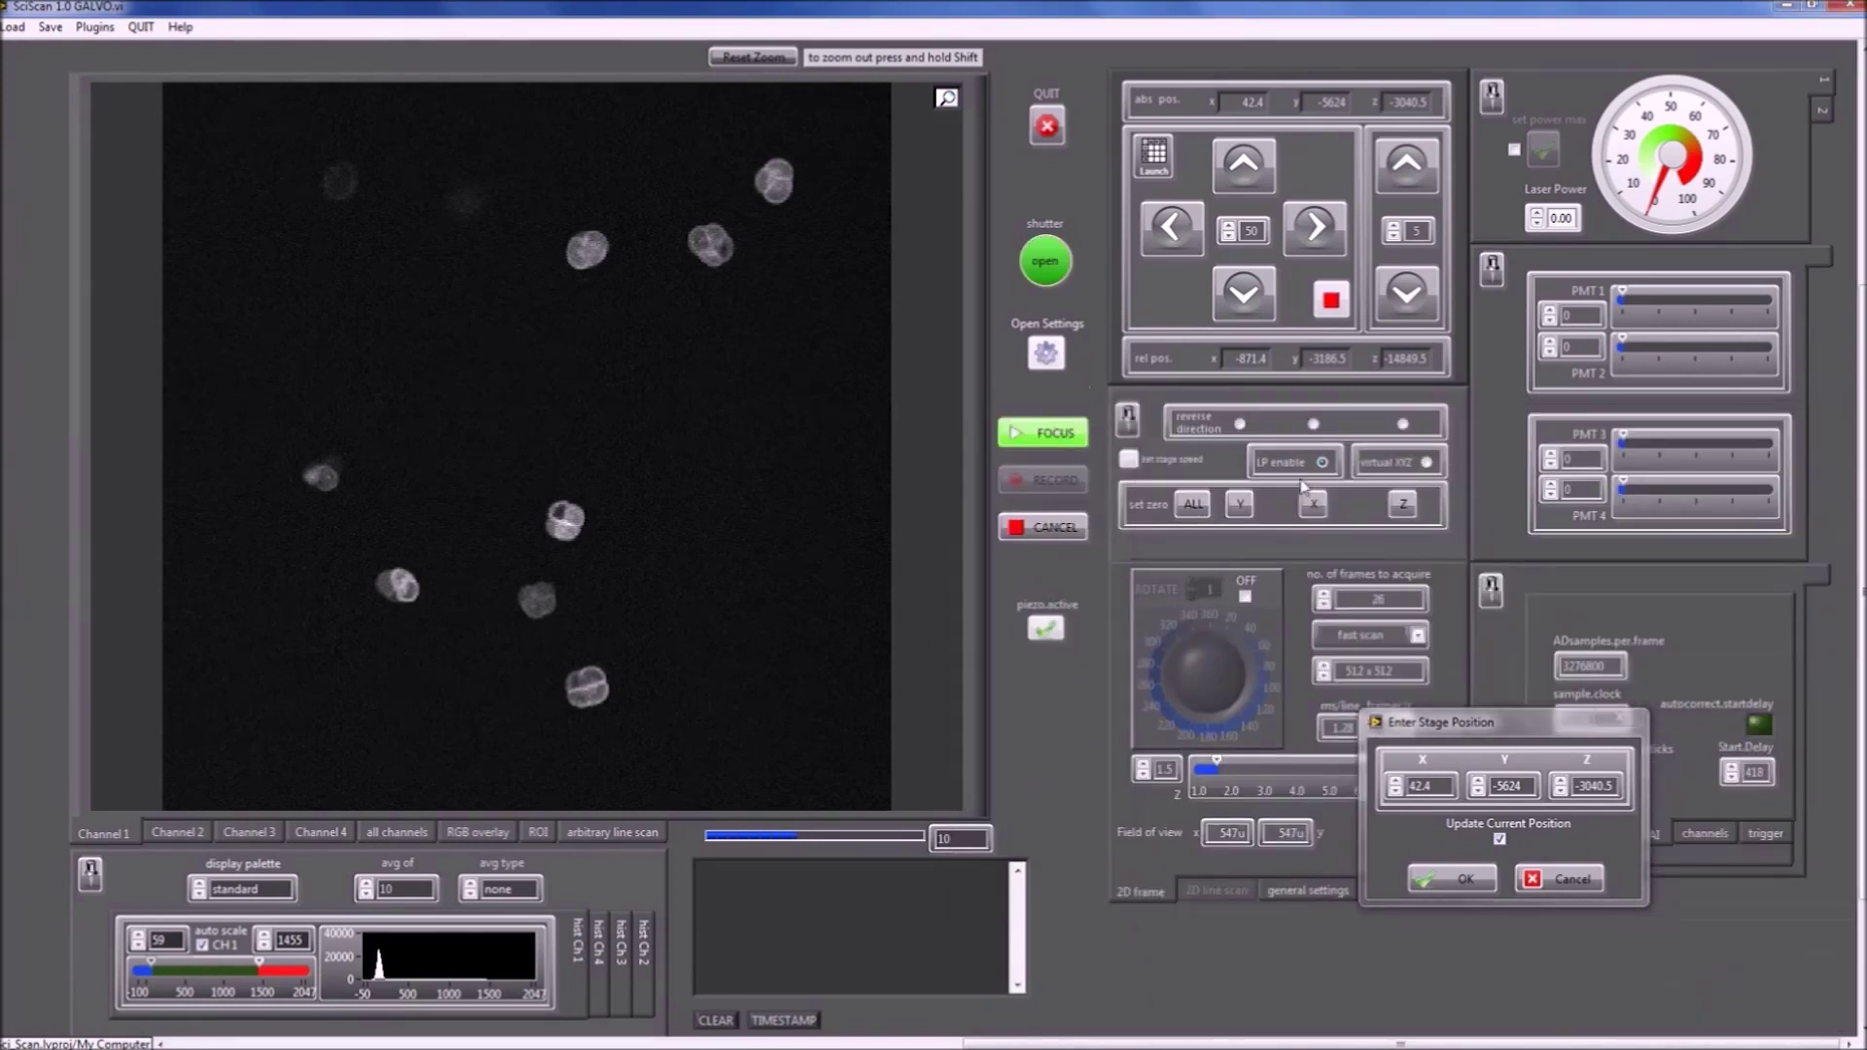
{"action": "left_click", "coordinate": [1253, 168]}
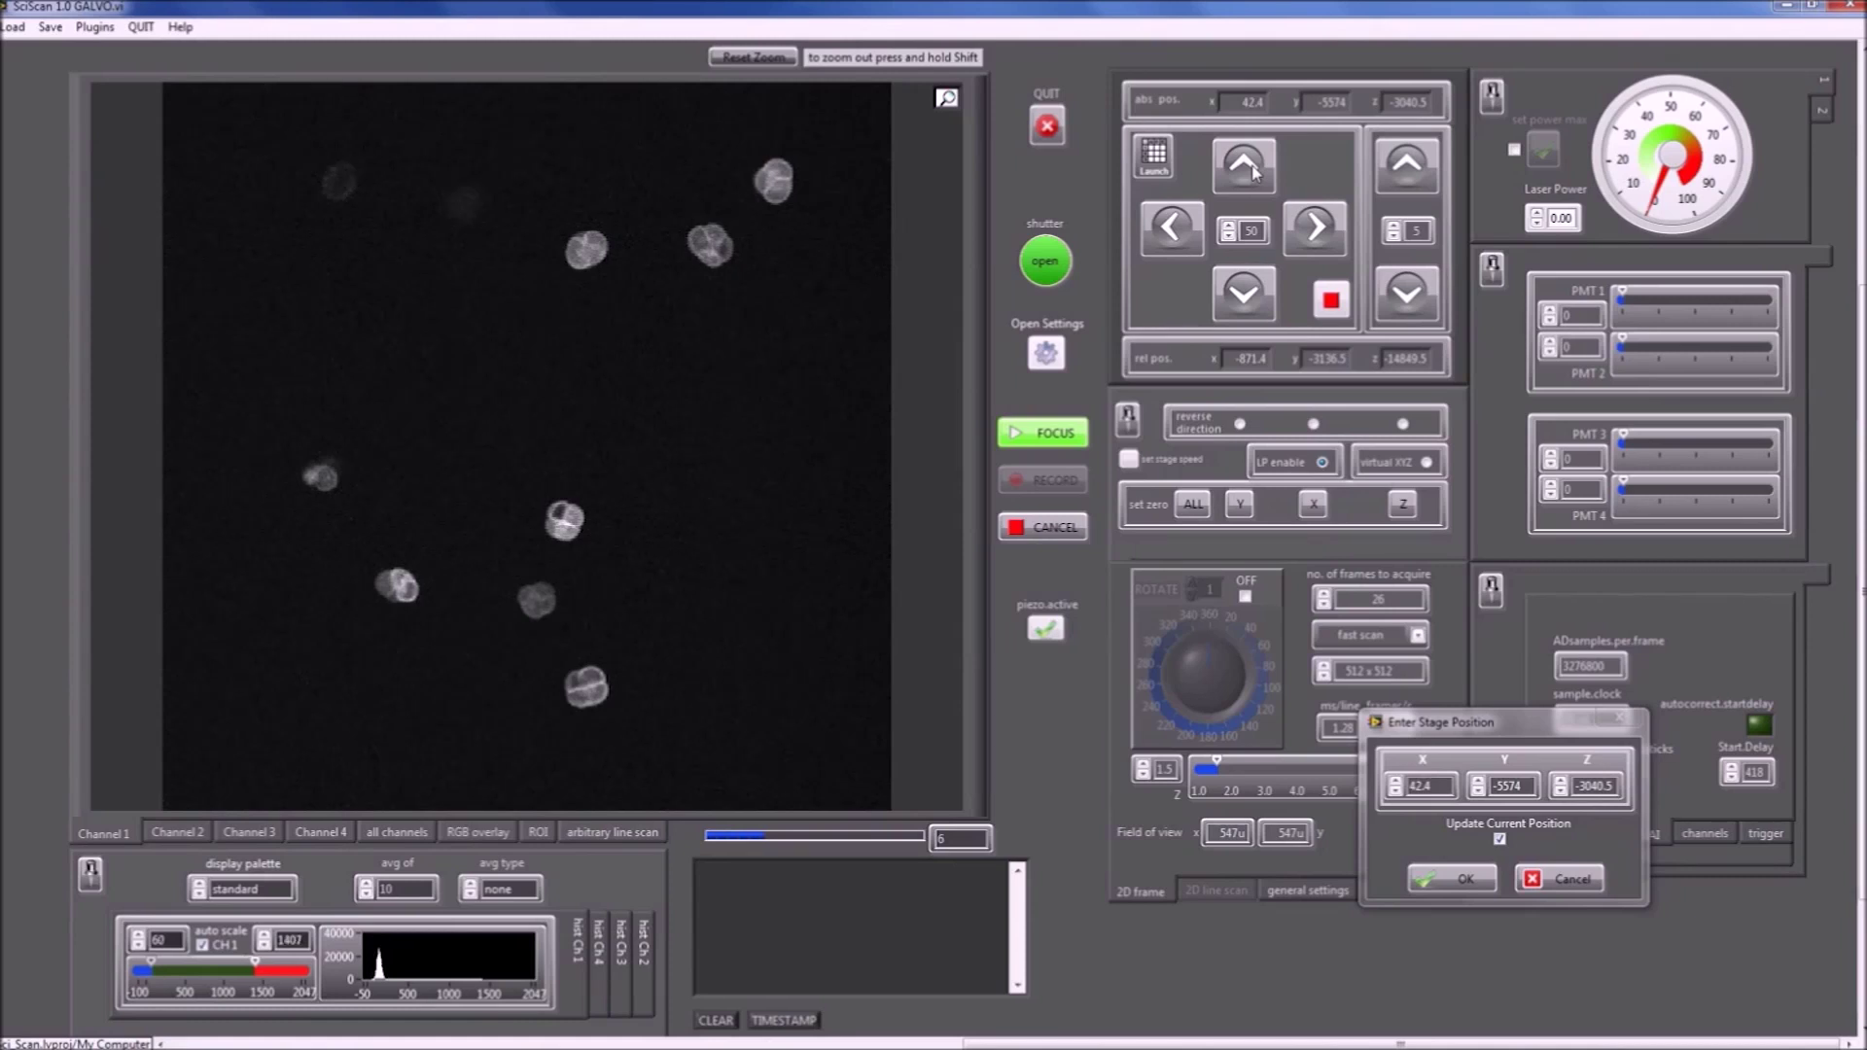
{"action": "left_click", "coordinate": [1252, 169]}
{"action": "left_click", "coordinate": [1252, 168]}
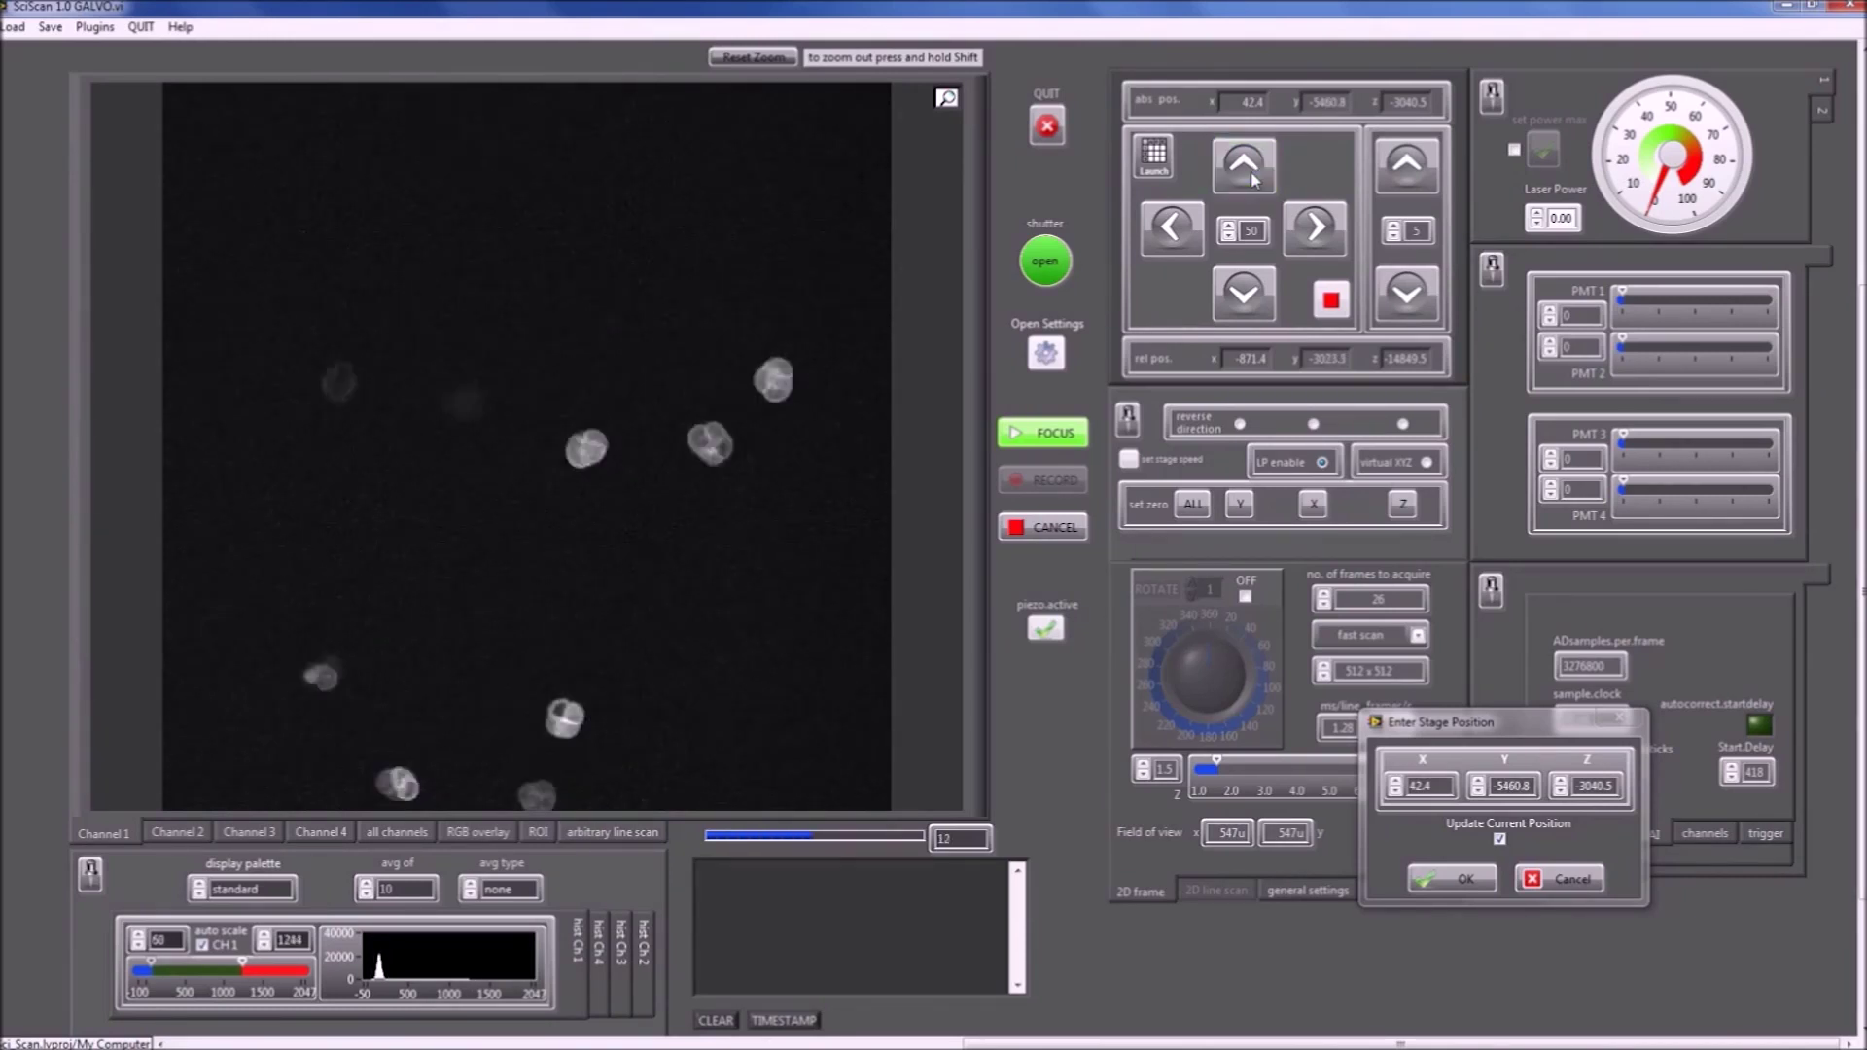
{"action": "left_click", "coordinate": [1315, 234]}
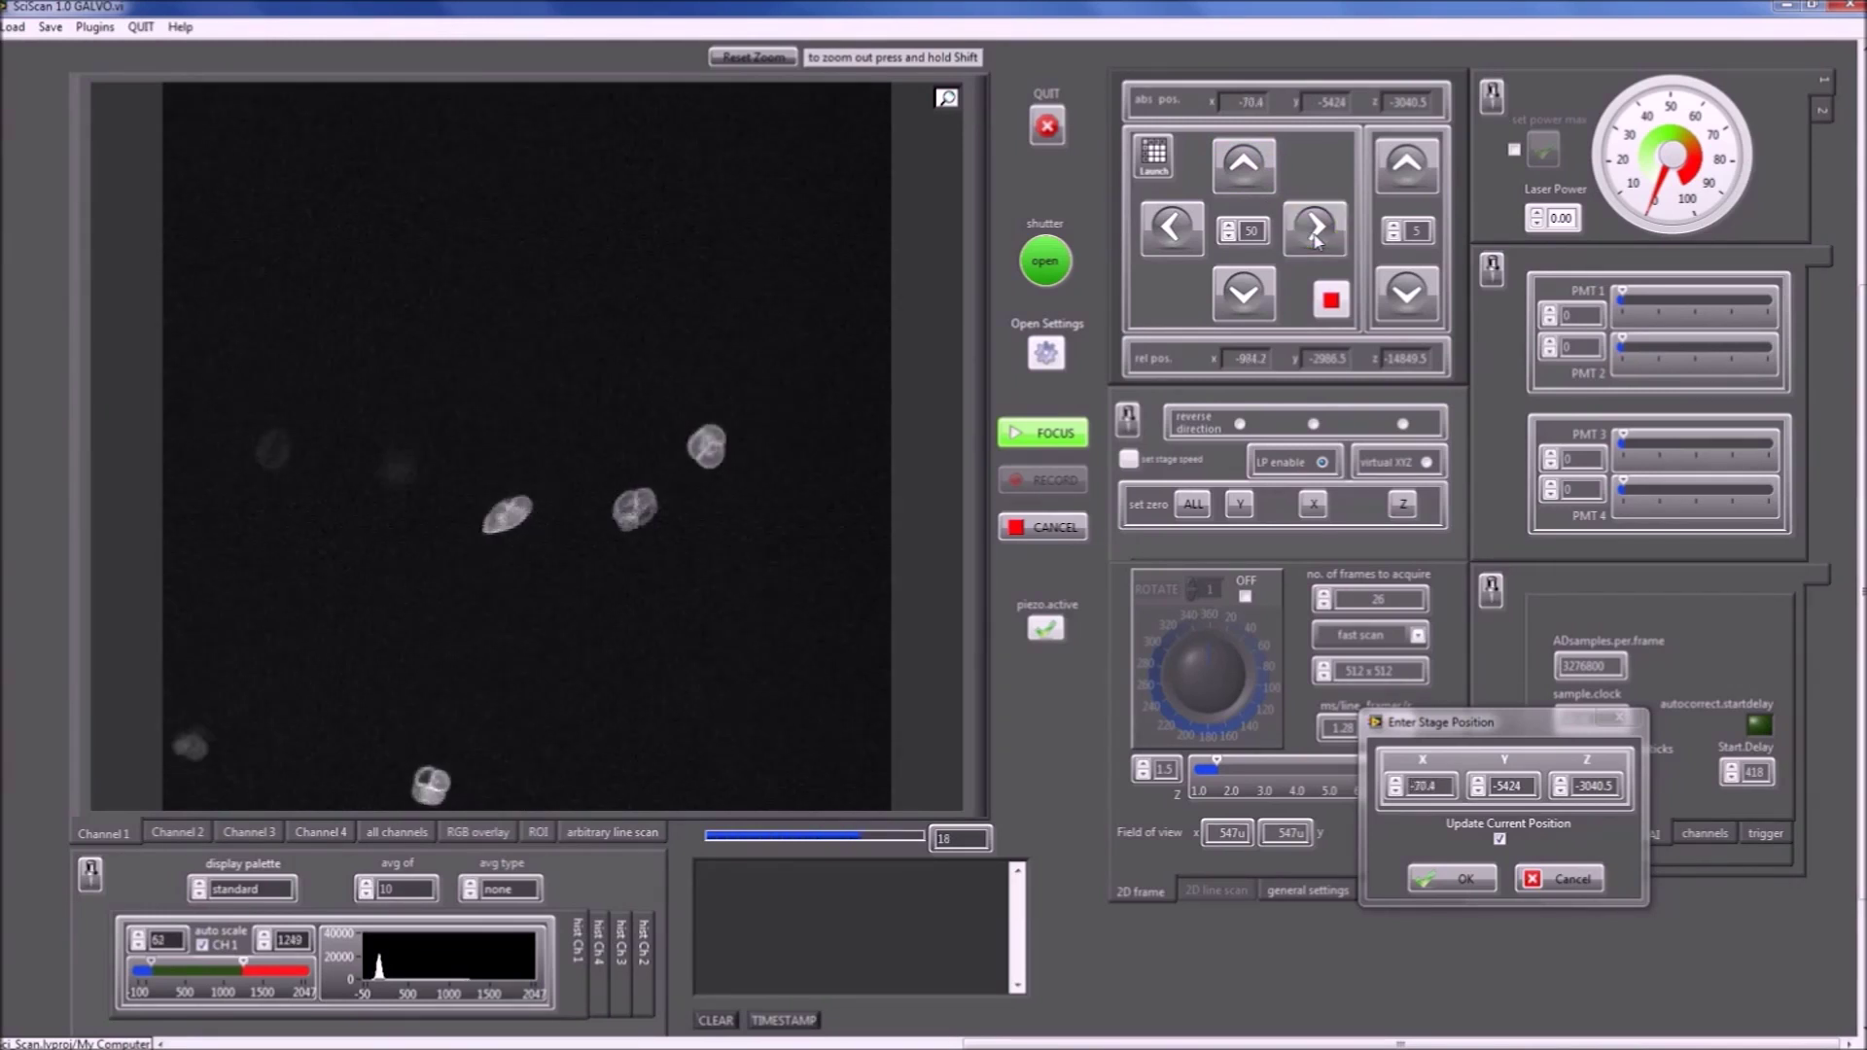
{"action": "left_click", "coordinate": [1315, 233]}
{"action": "left_click", "coordinate": [1314, 233]}
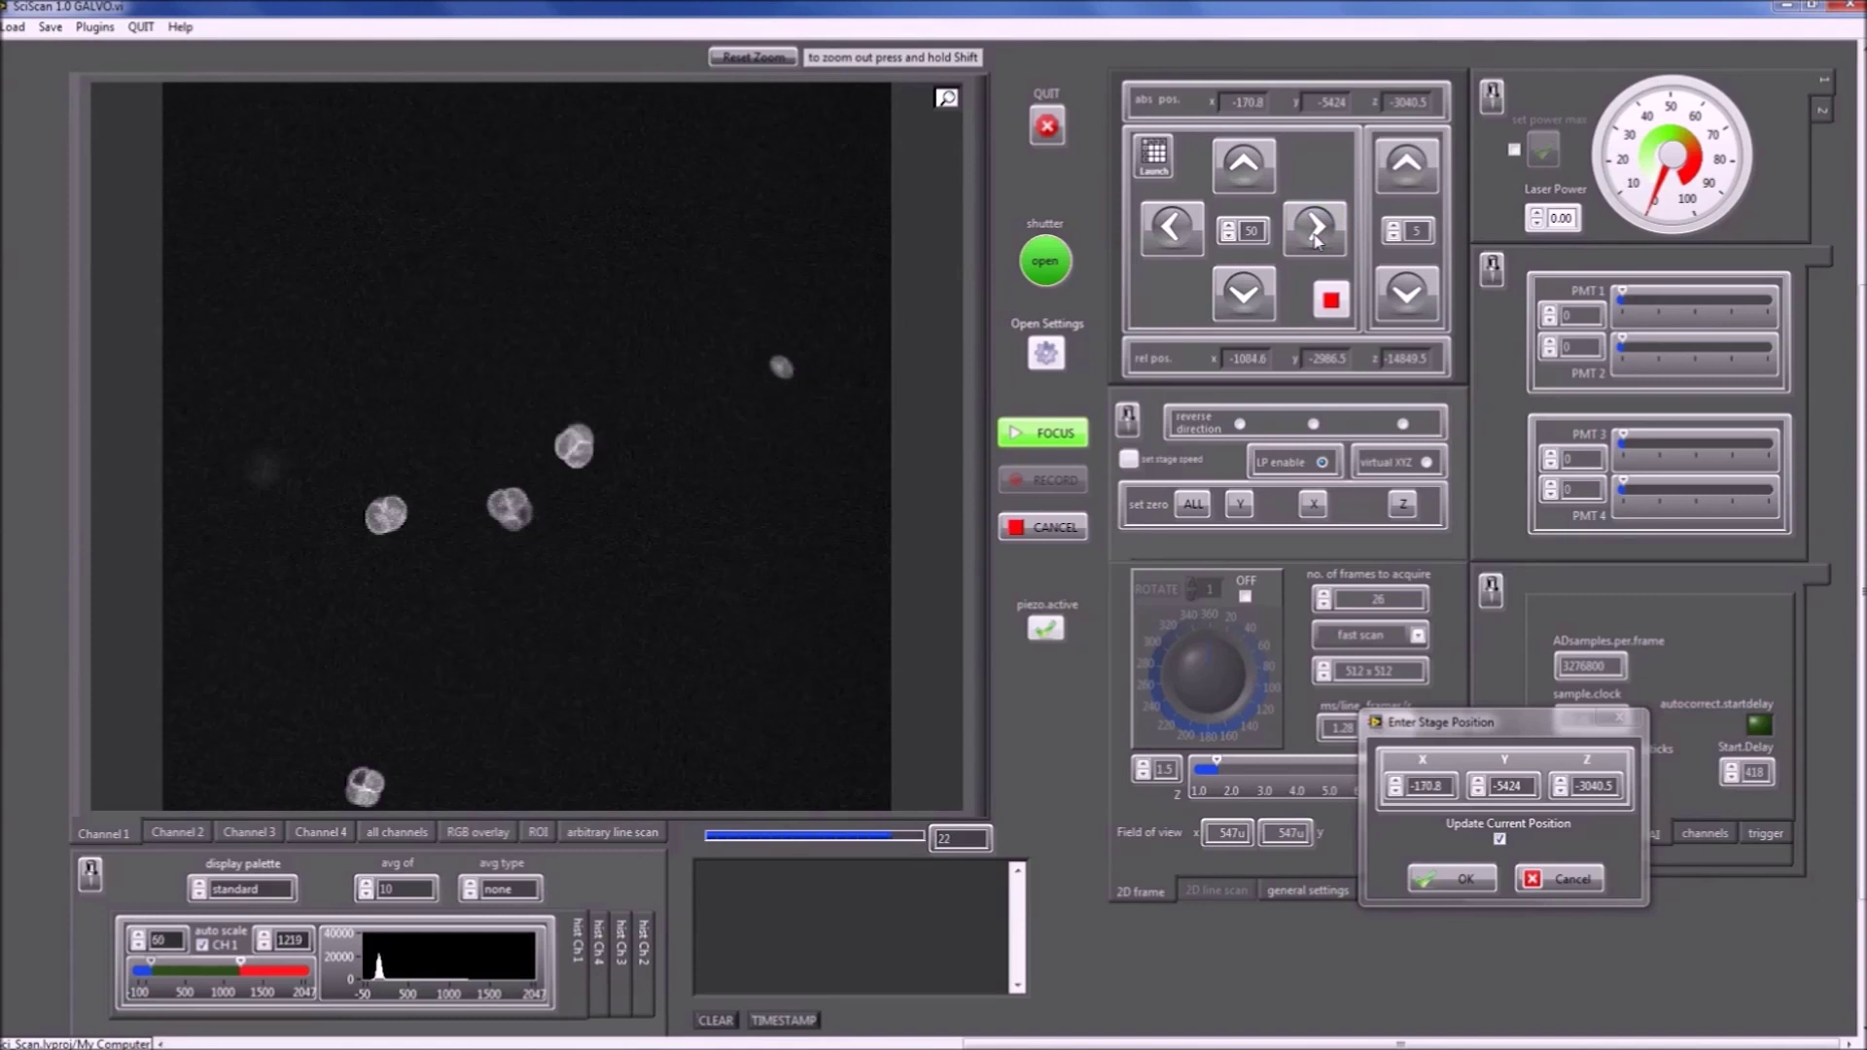
{"action": "left_click", "coordinate": [1315, 233]}
{"action": "left_click", "coordinate": [1315, 233]}
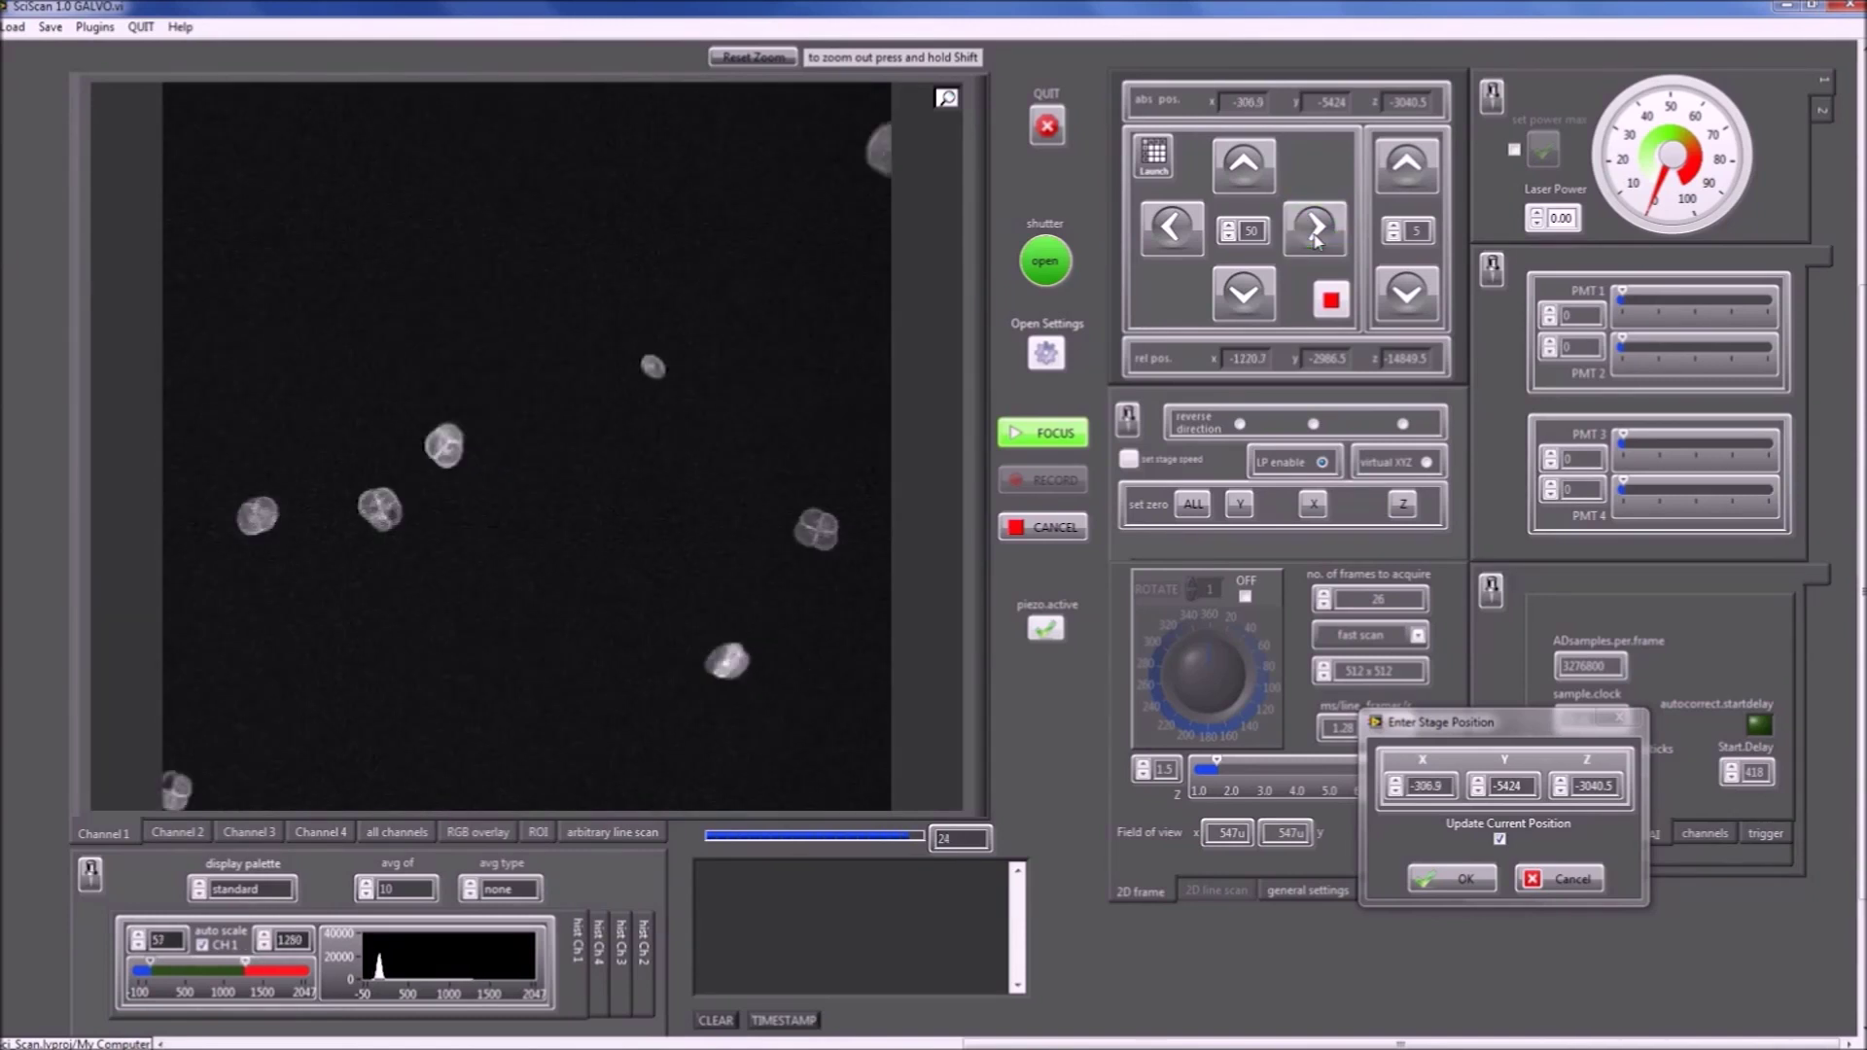
{"action": "left_click", "coordinate": [1315, 233]}
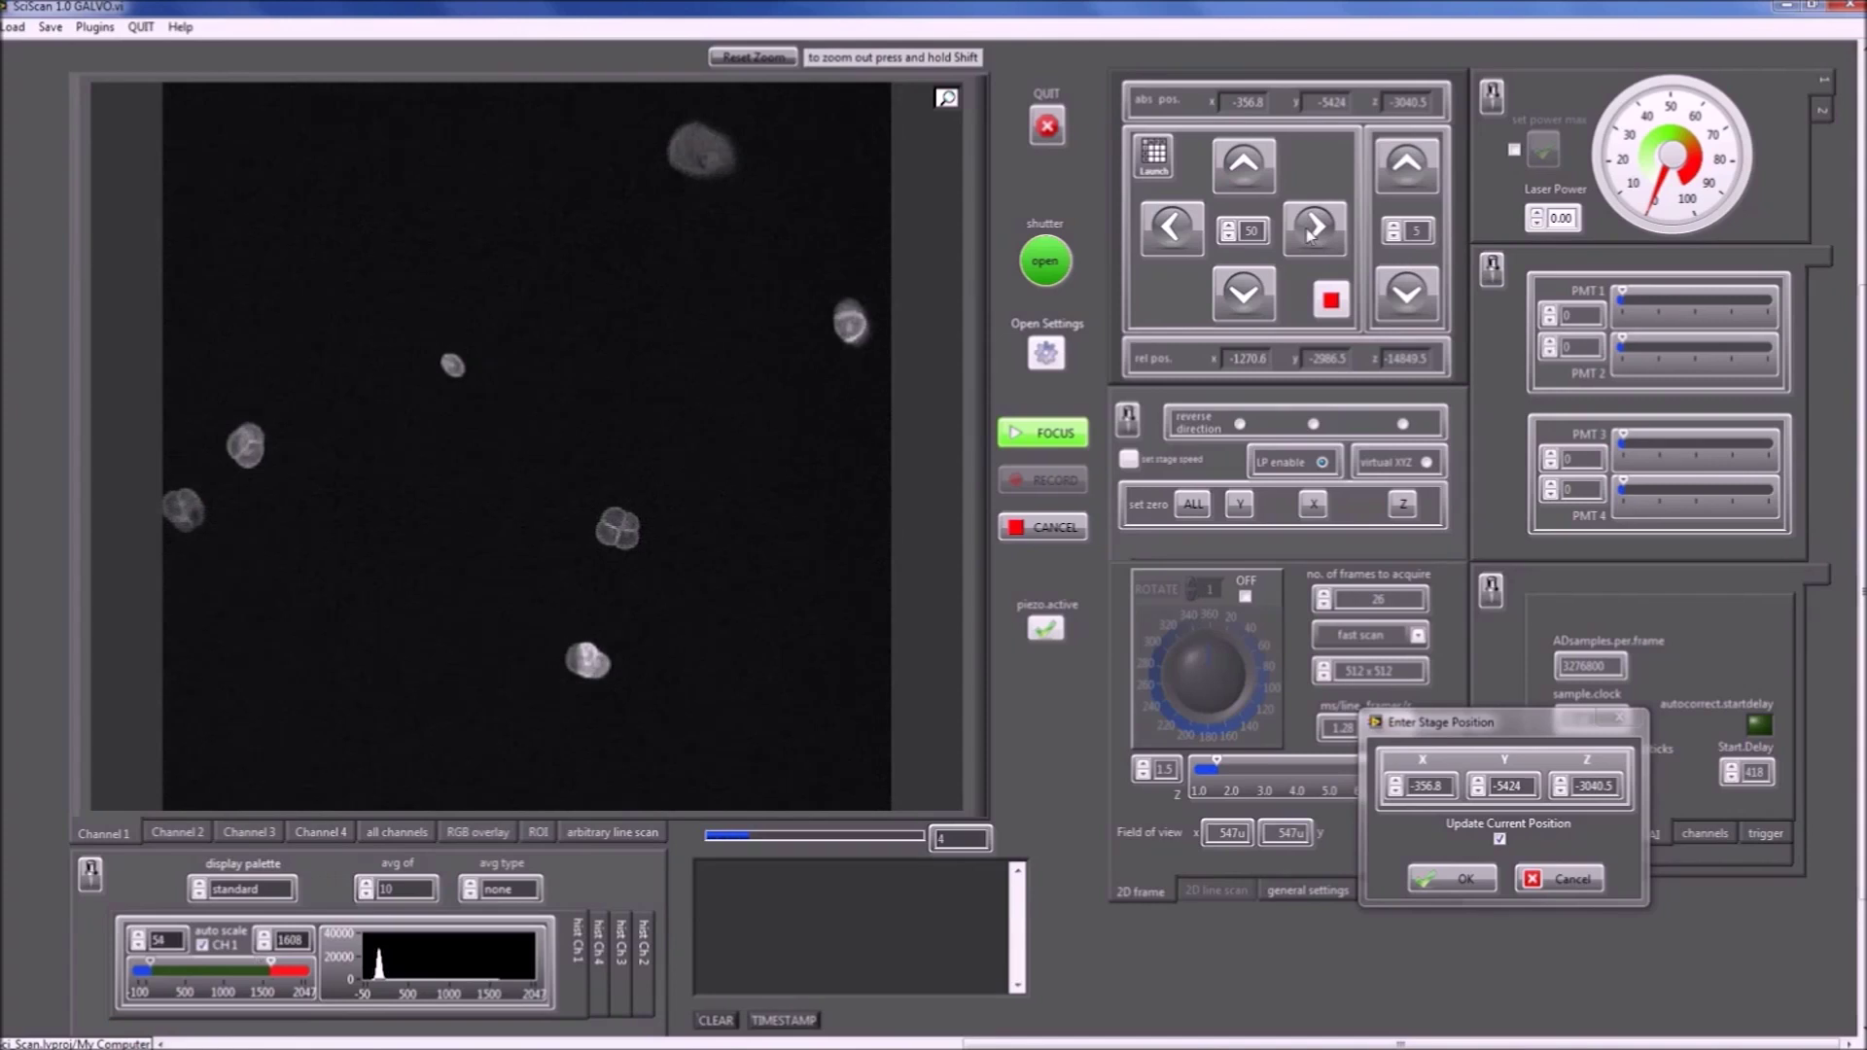
Confirm the current stage position for the second Move.To.Position action and bring the Sci-Script module back into view.
{"action": "left_click_drag", "start_coordinate": [1464, 727], "coordinate": [1416, 640]}
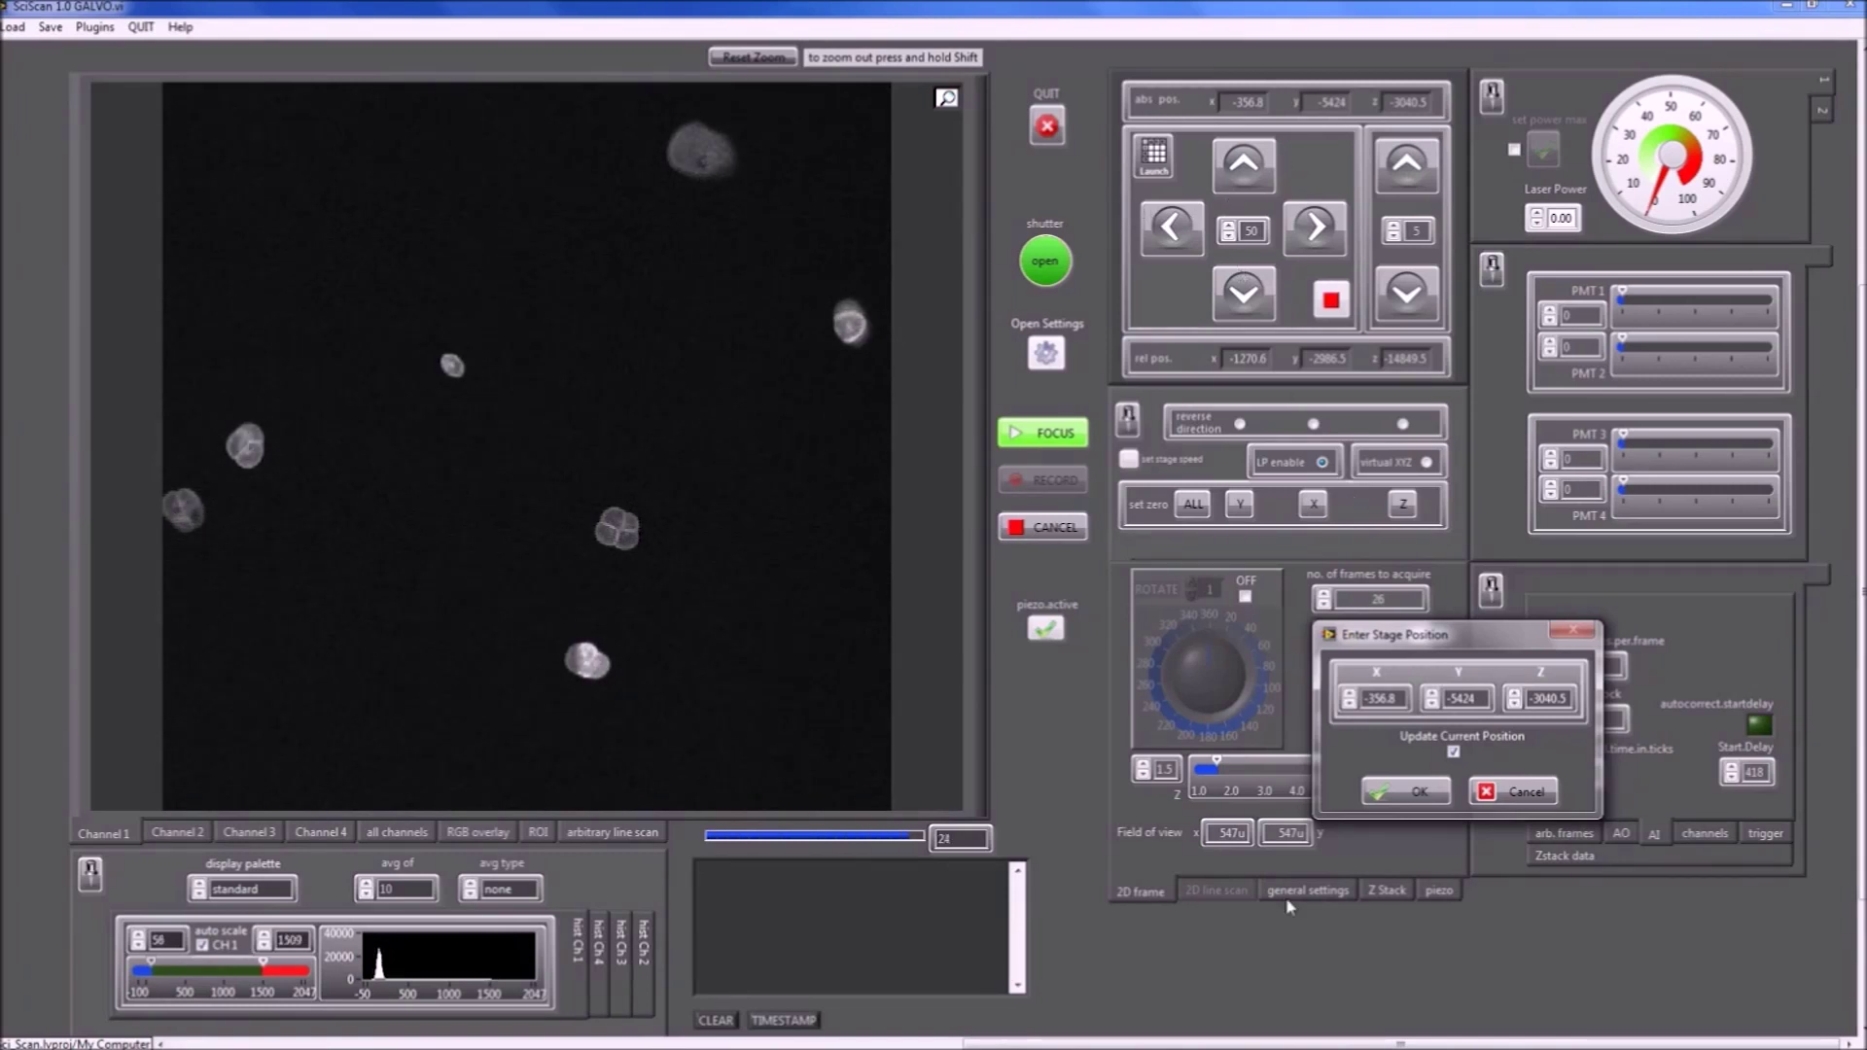
{"action": "left_click", "coordinate": [1401, 793]}
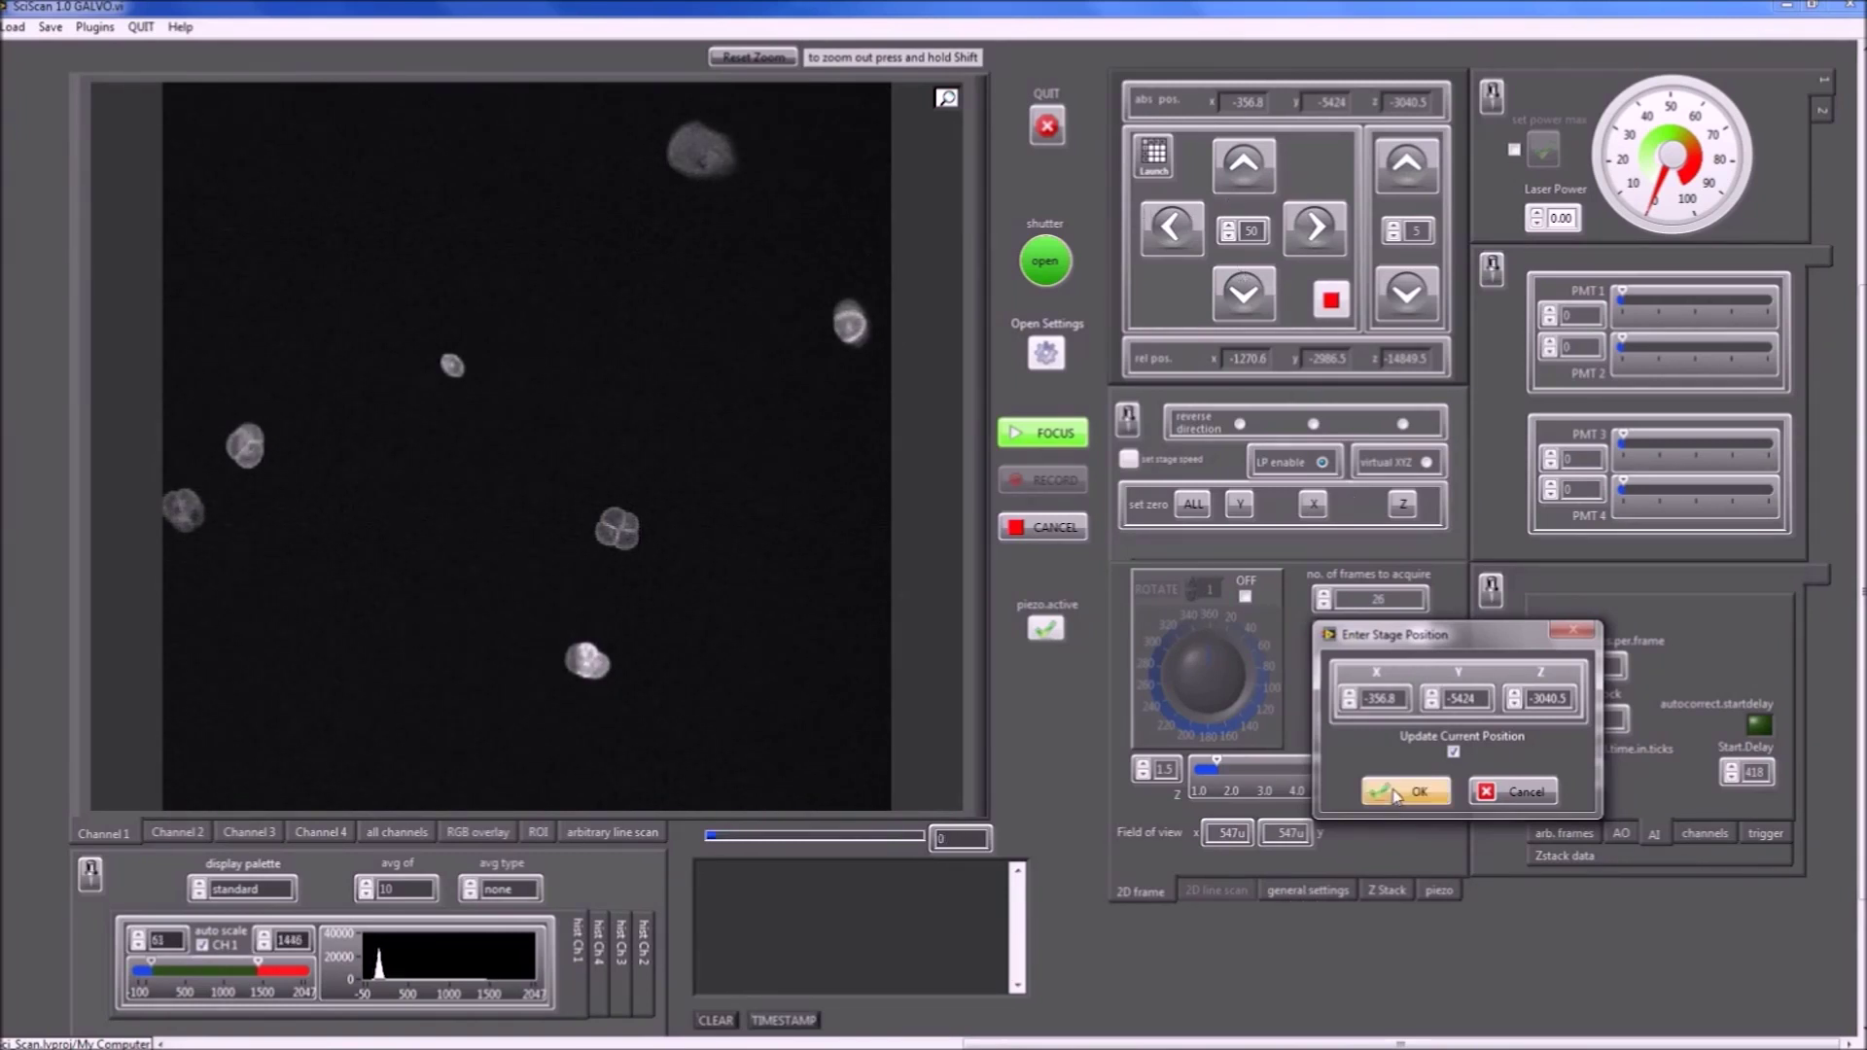
{"action": "left_click", "coordinate": [95, 27]}
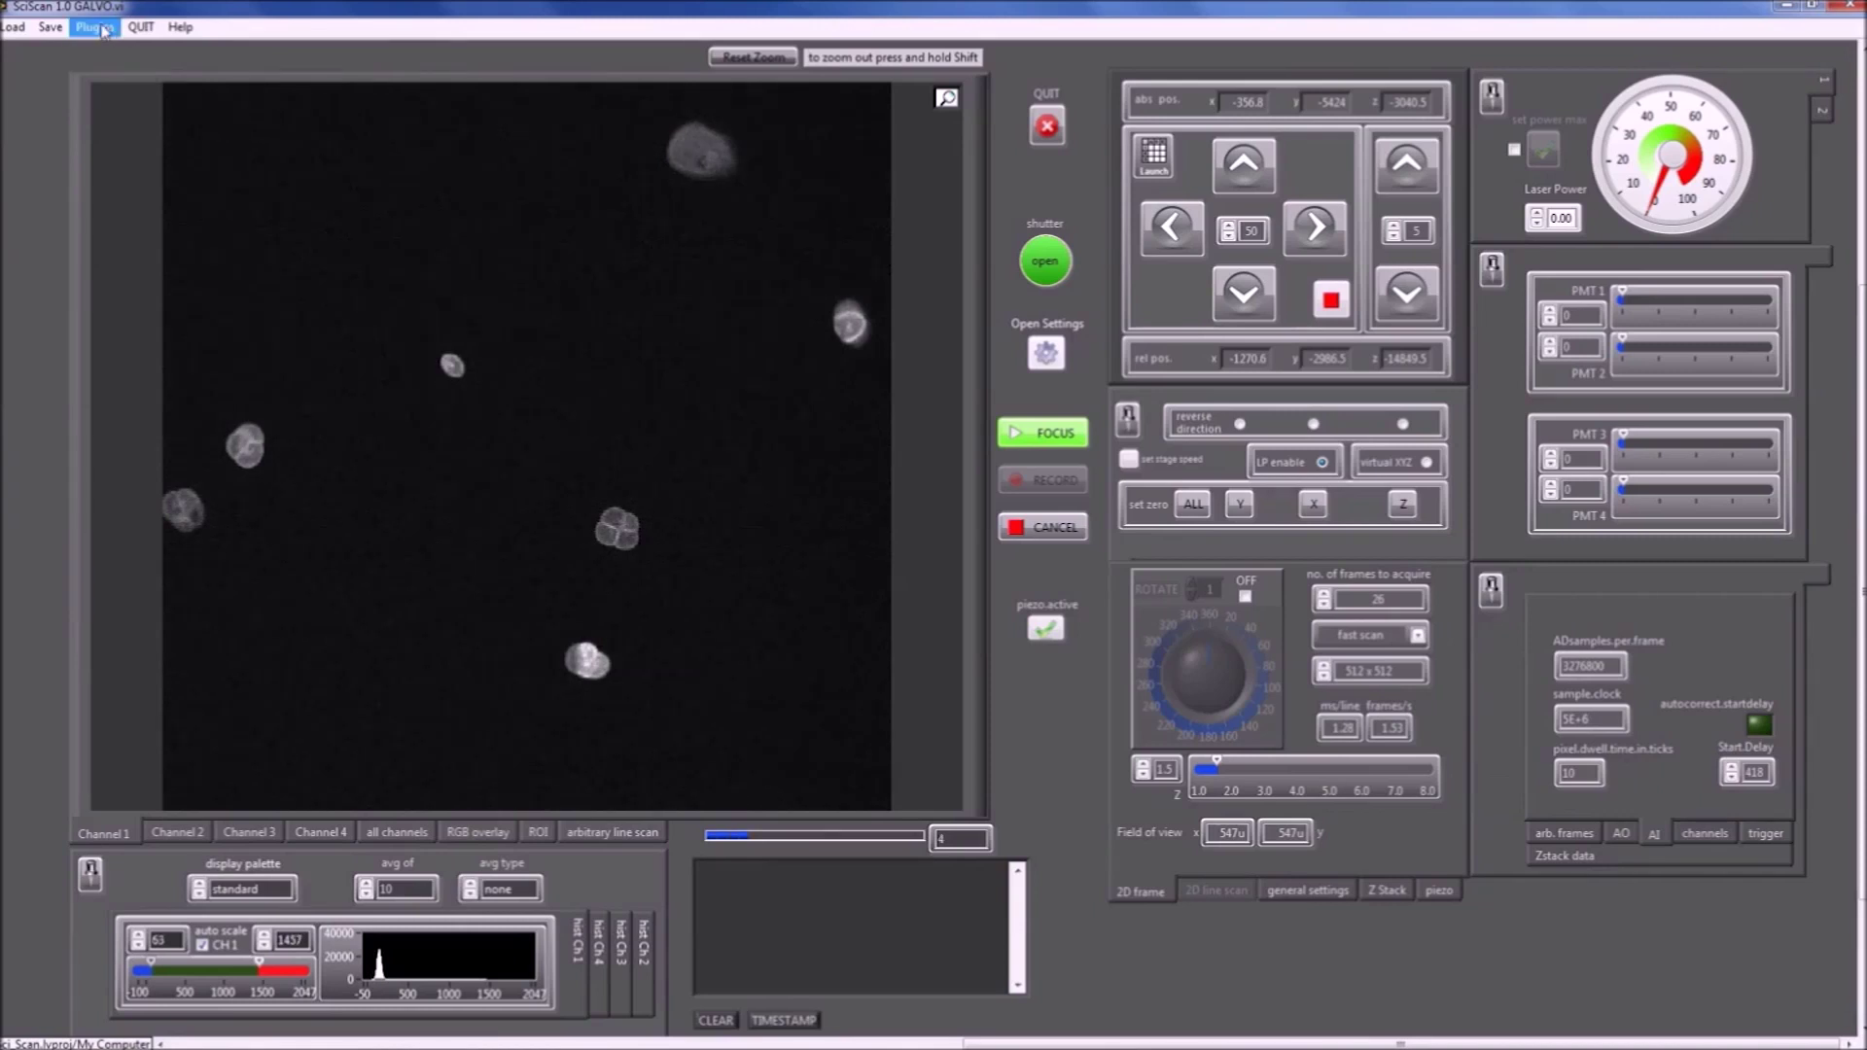
{"action": "left_click", "coordinate": [117, 47]}
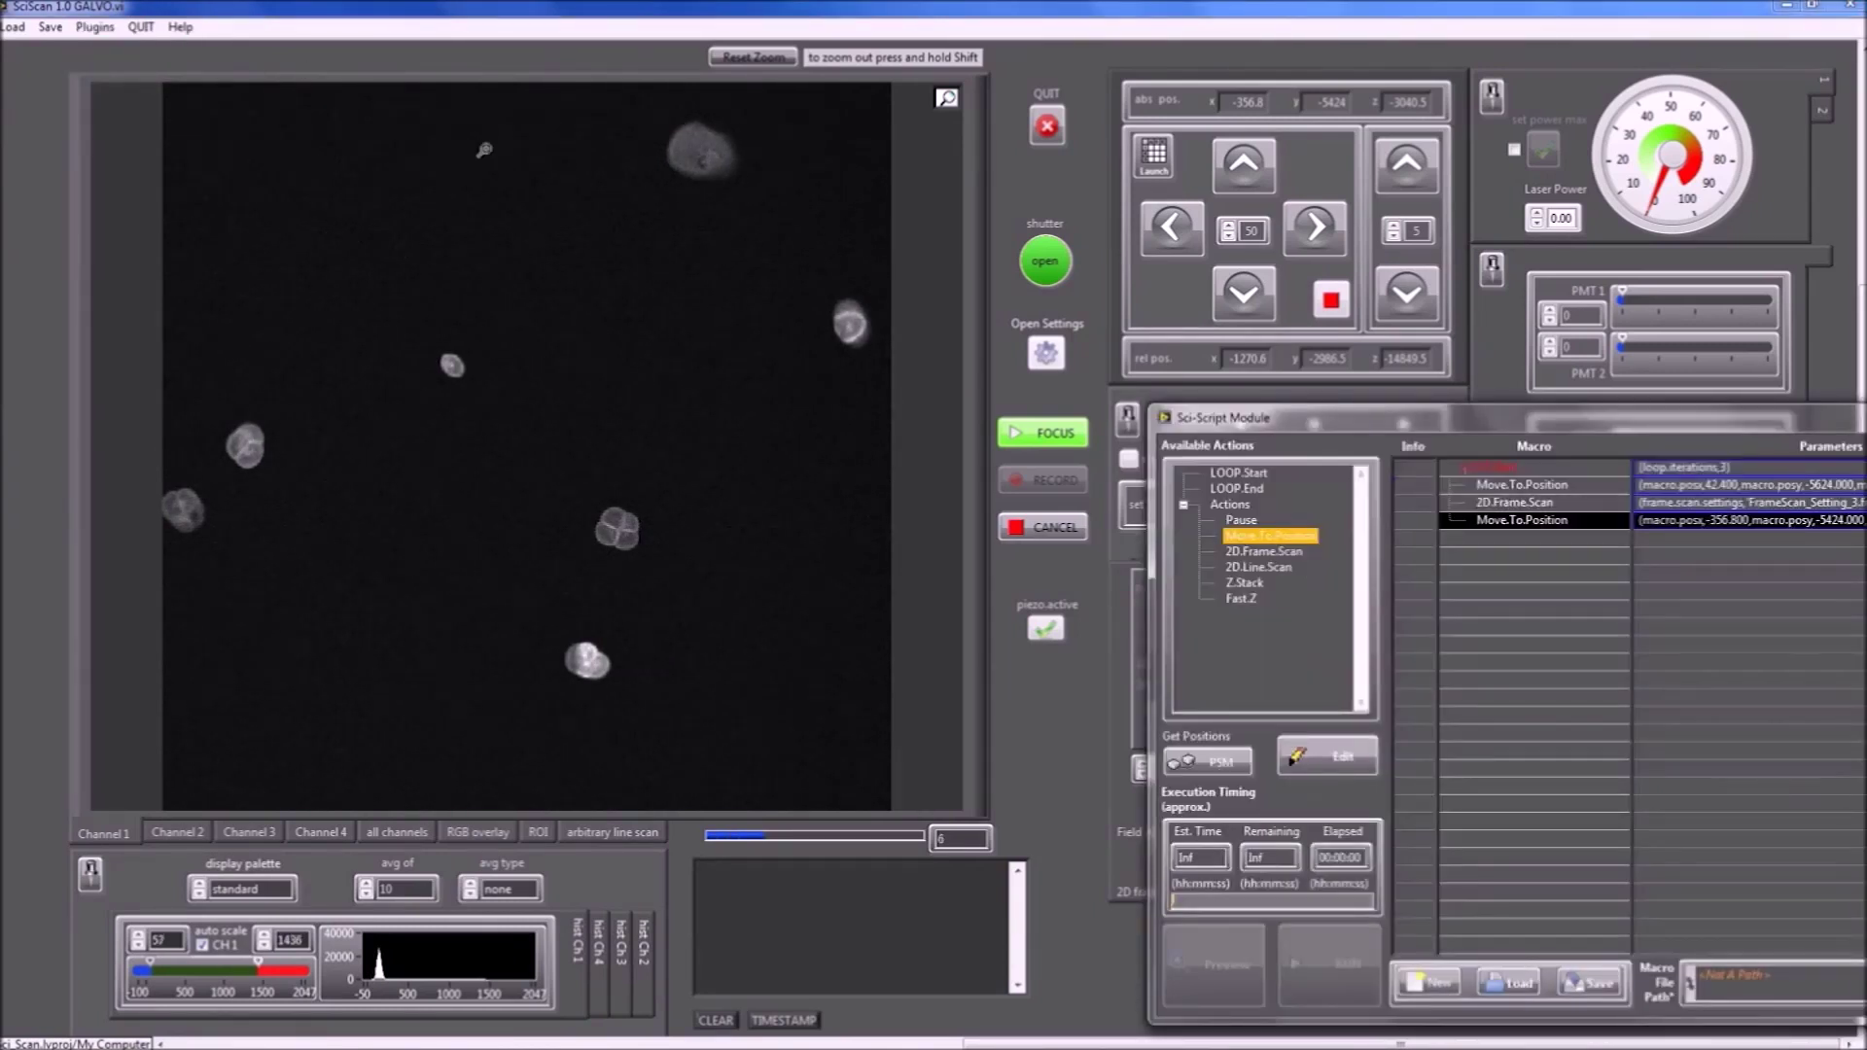
{"action": "left_click_drag", "start_coordinate": [1439, 418], "coordinate": [1262, 378]}
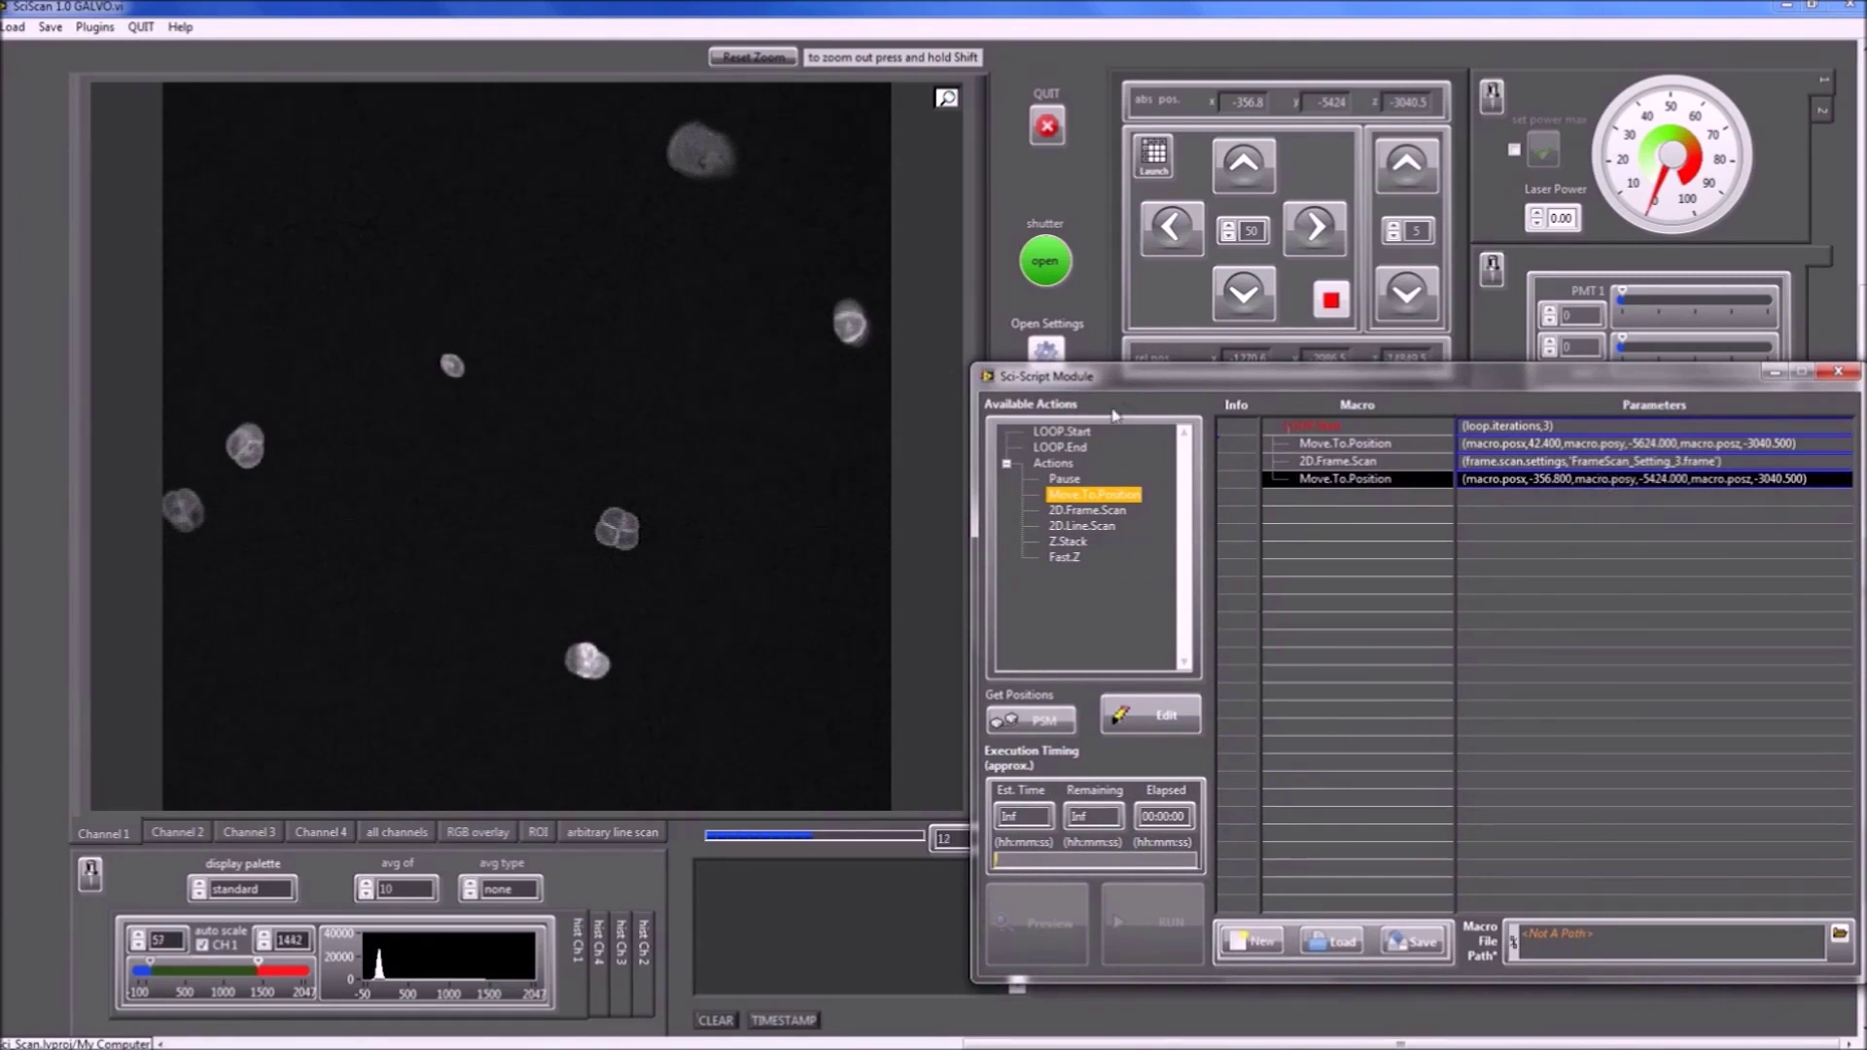
Add a 2D.Frame.Scan action below the second Move.To.Position, set it to acquire 18 frames, and save its settings to the macro.
{"action": "left_click_drag", "start_coordinate": [1102, 517], "coordinate": [1331, 552]}
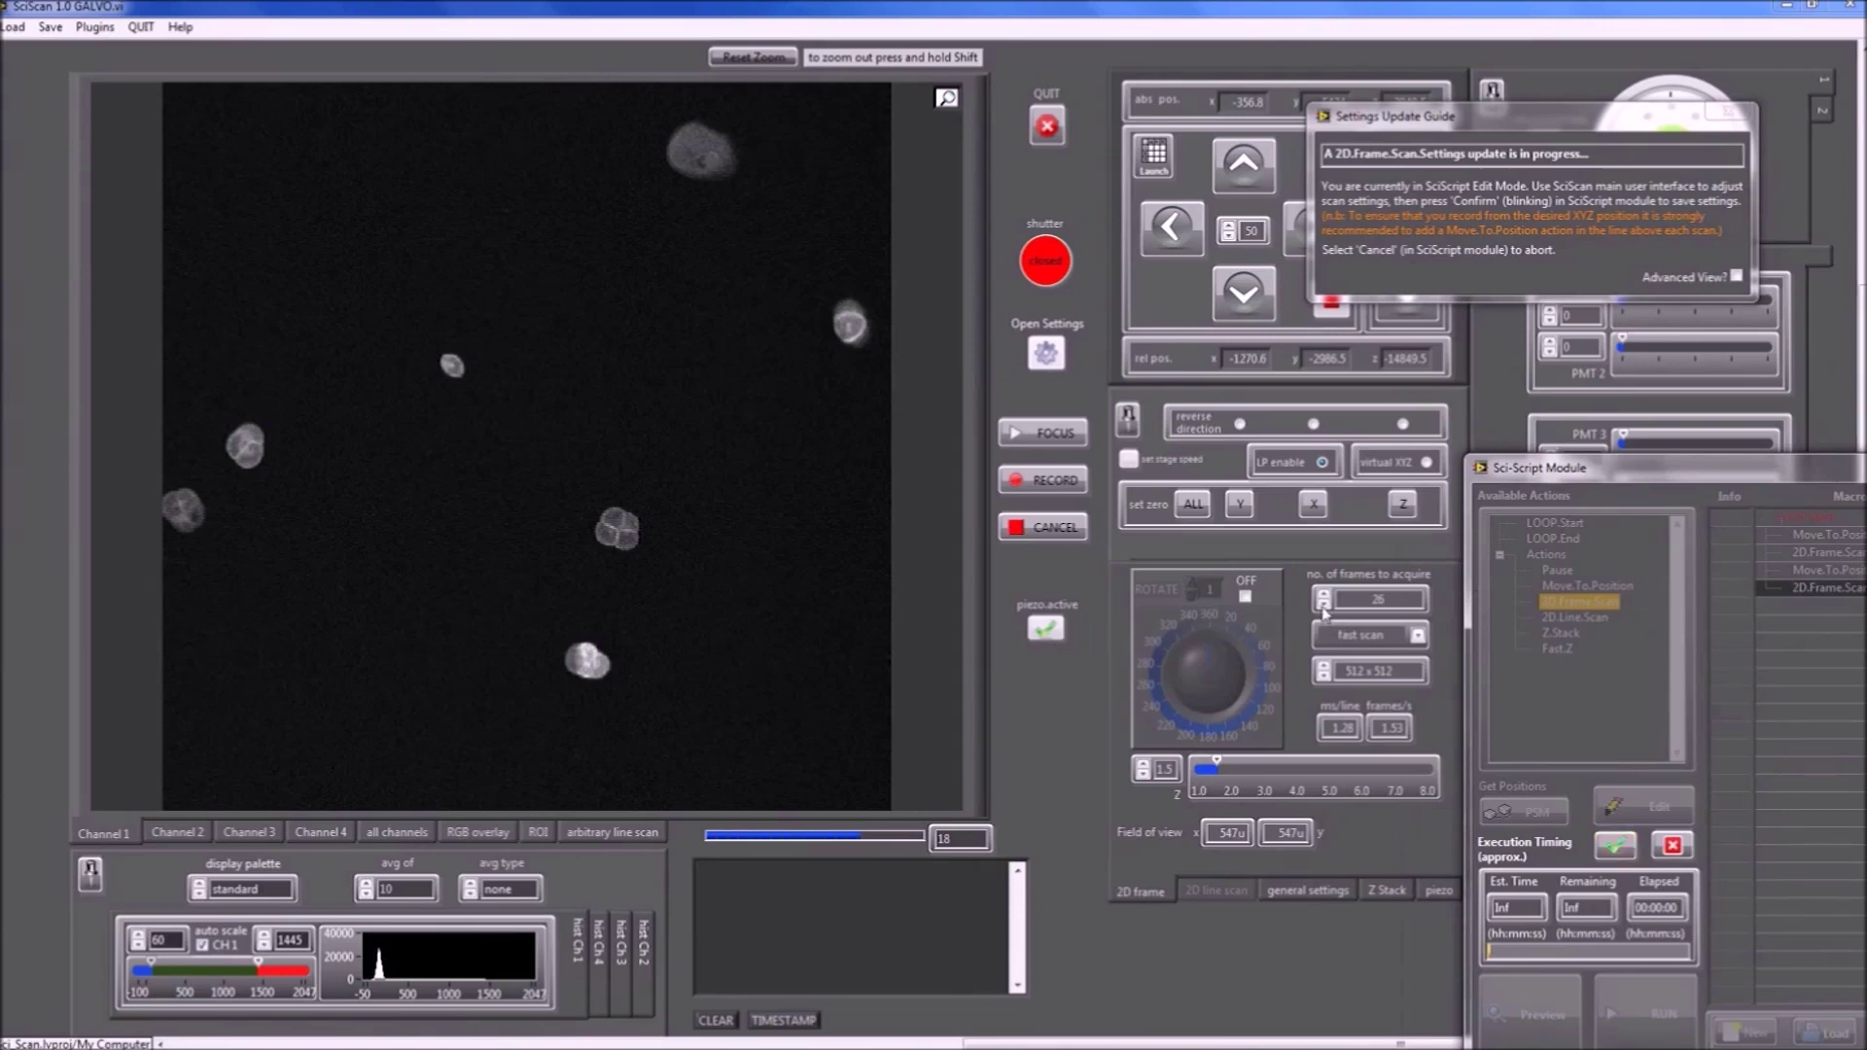
{"action": "left_click", "coordinate": [1323, 603]}
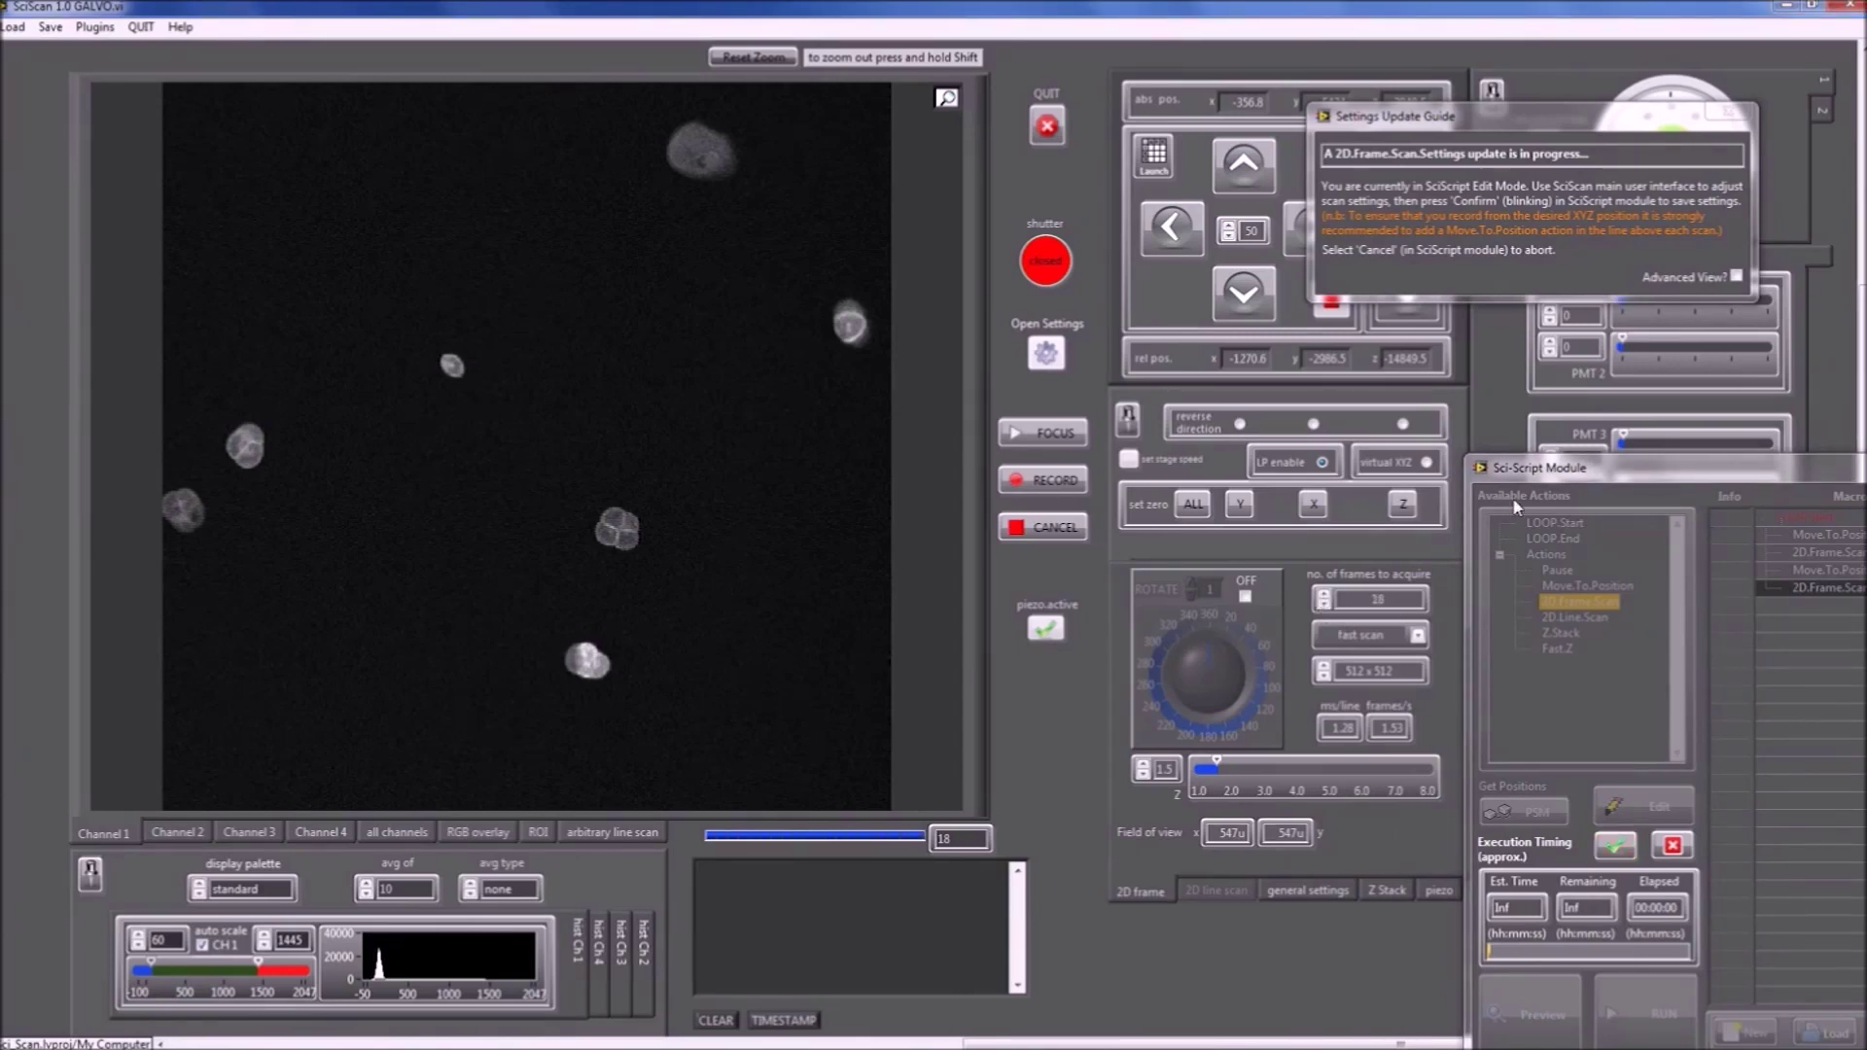
{"action": "left_click_drag", "start_coordinate": [1566, 472], "coordinate": [1001, 420]}
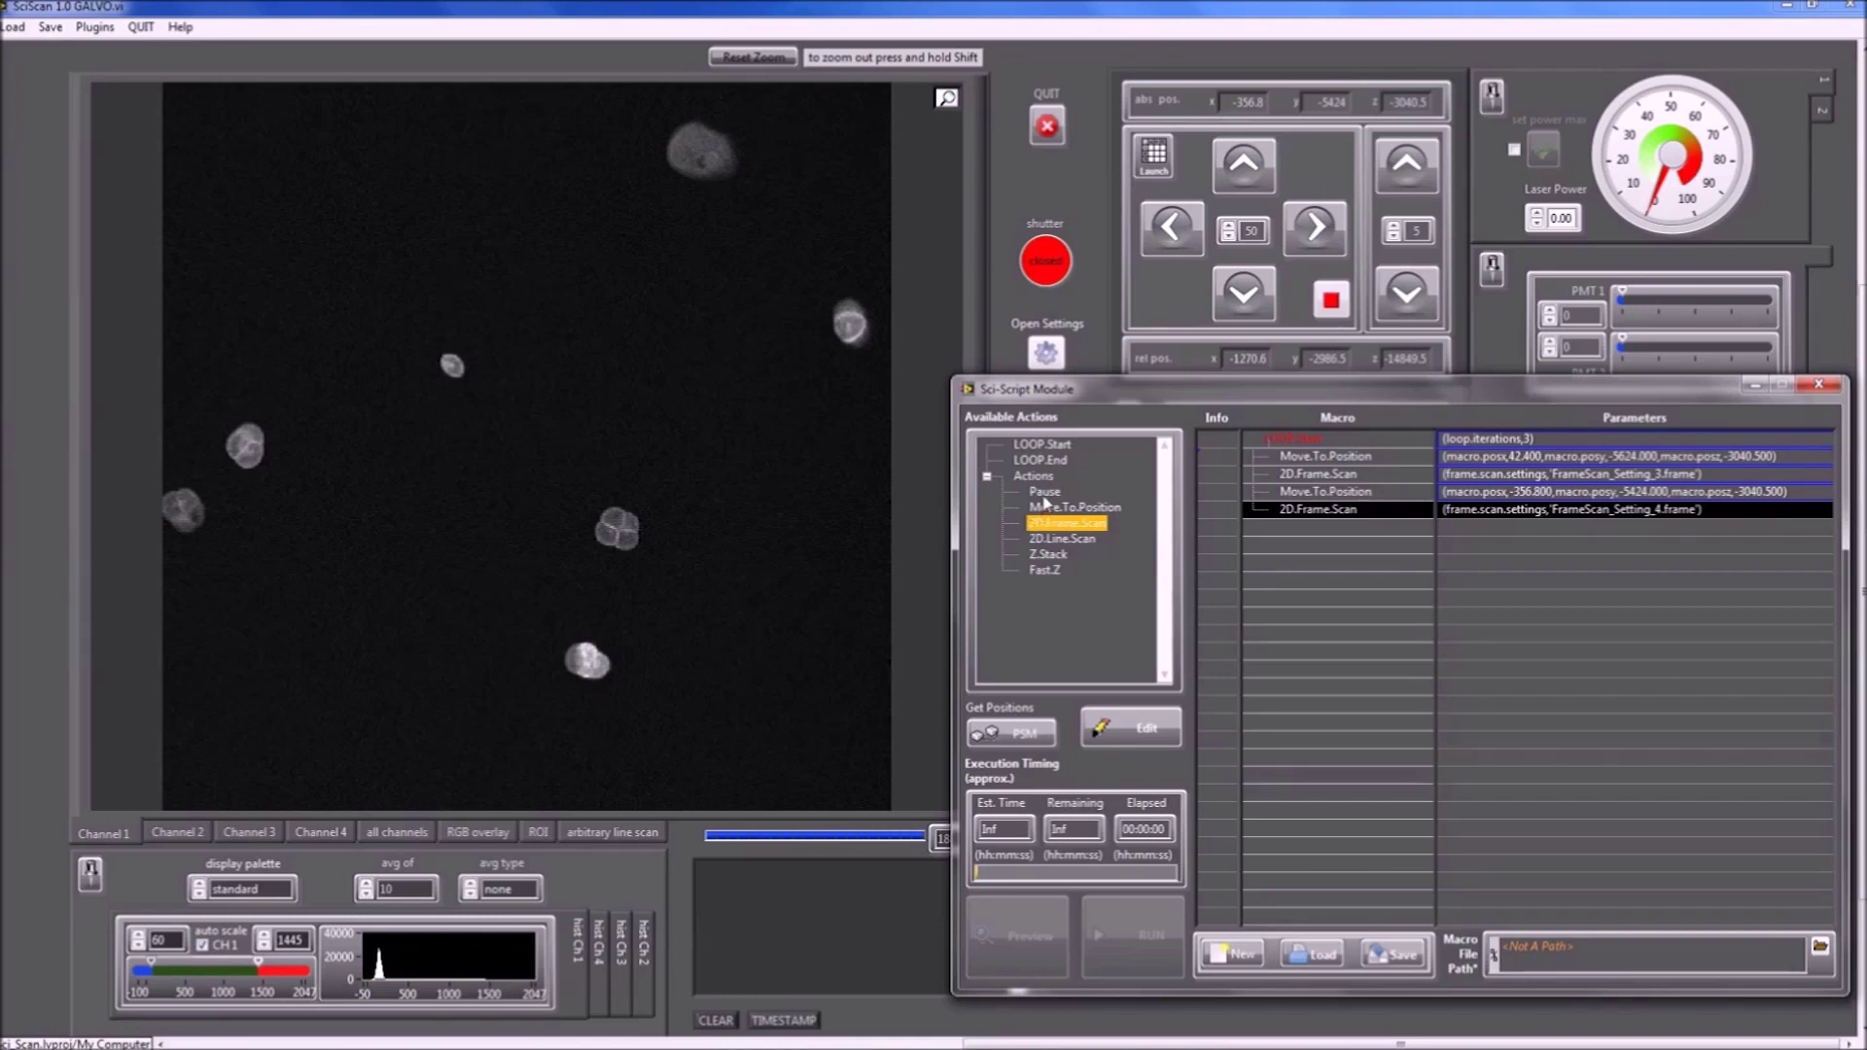
Append a 5-second Pause below the second 2D.Frame.Scan and close the loop with a LOOP.End action.
{"action": "left_click_drag", "start_coordinate": [1045, 493], "coordinate": [1505, 540]}
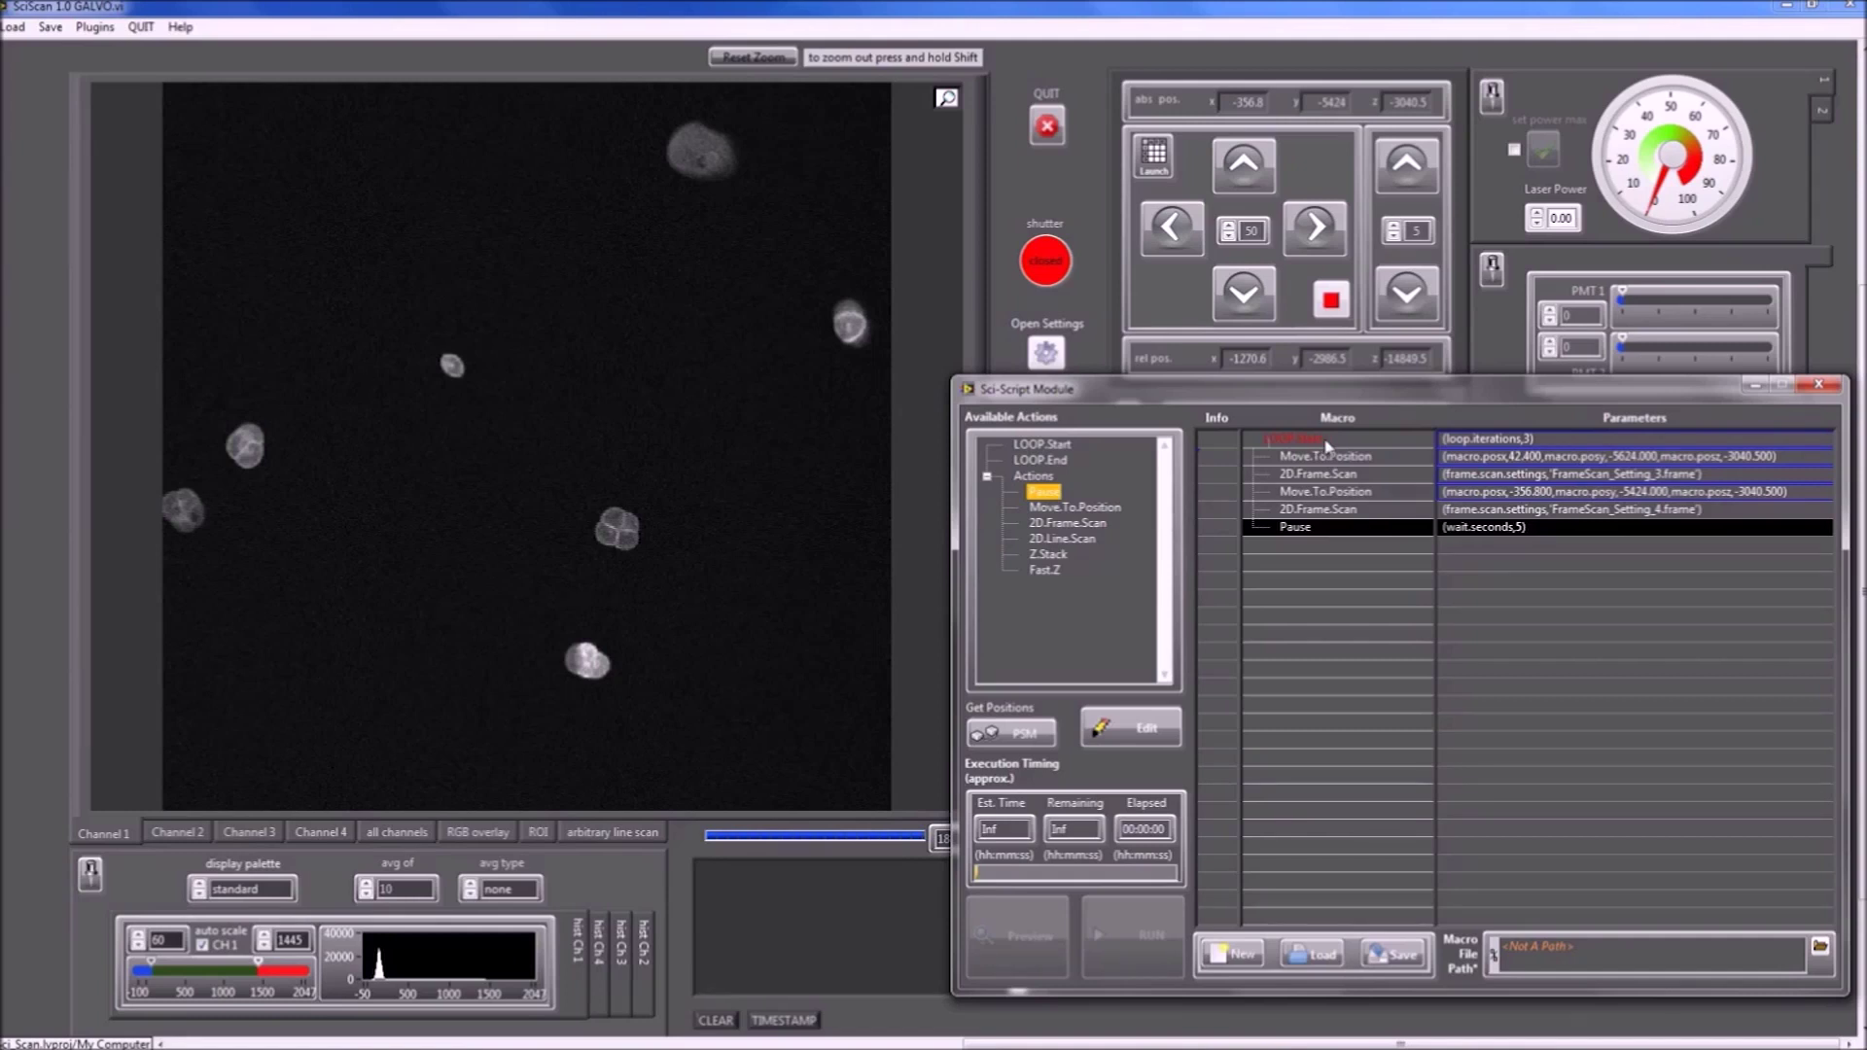
{"action": "left_click_drag", "start_coordinate": [1040, 460], "coordinate": [1340, 552]}
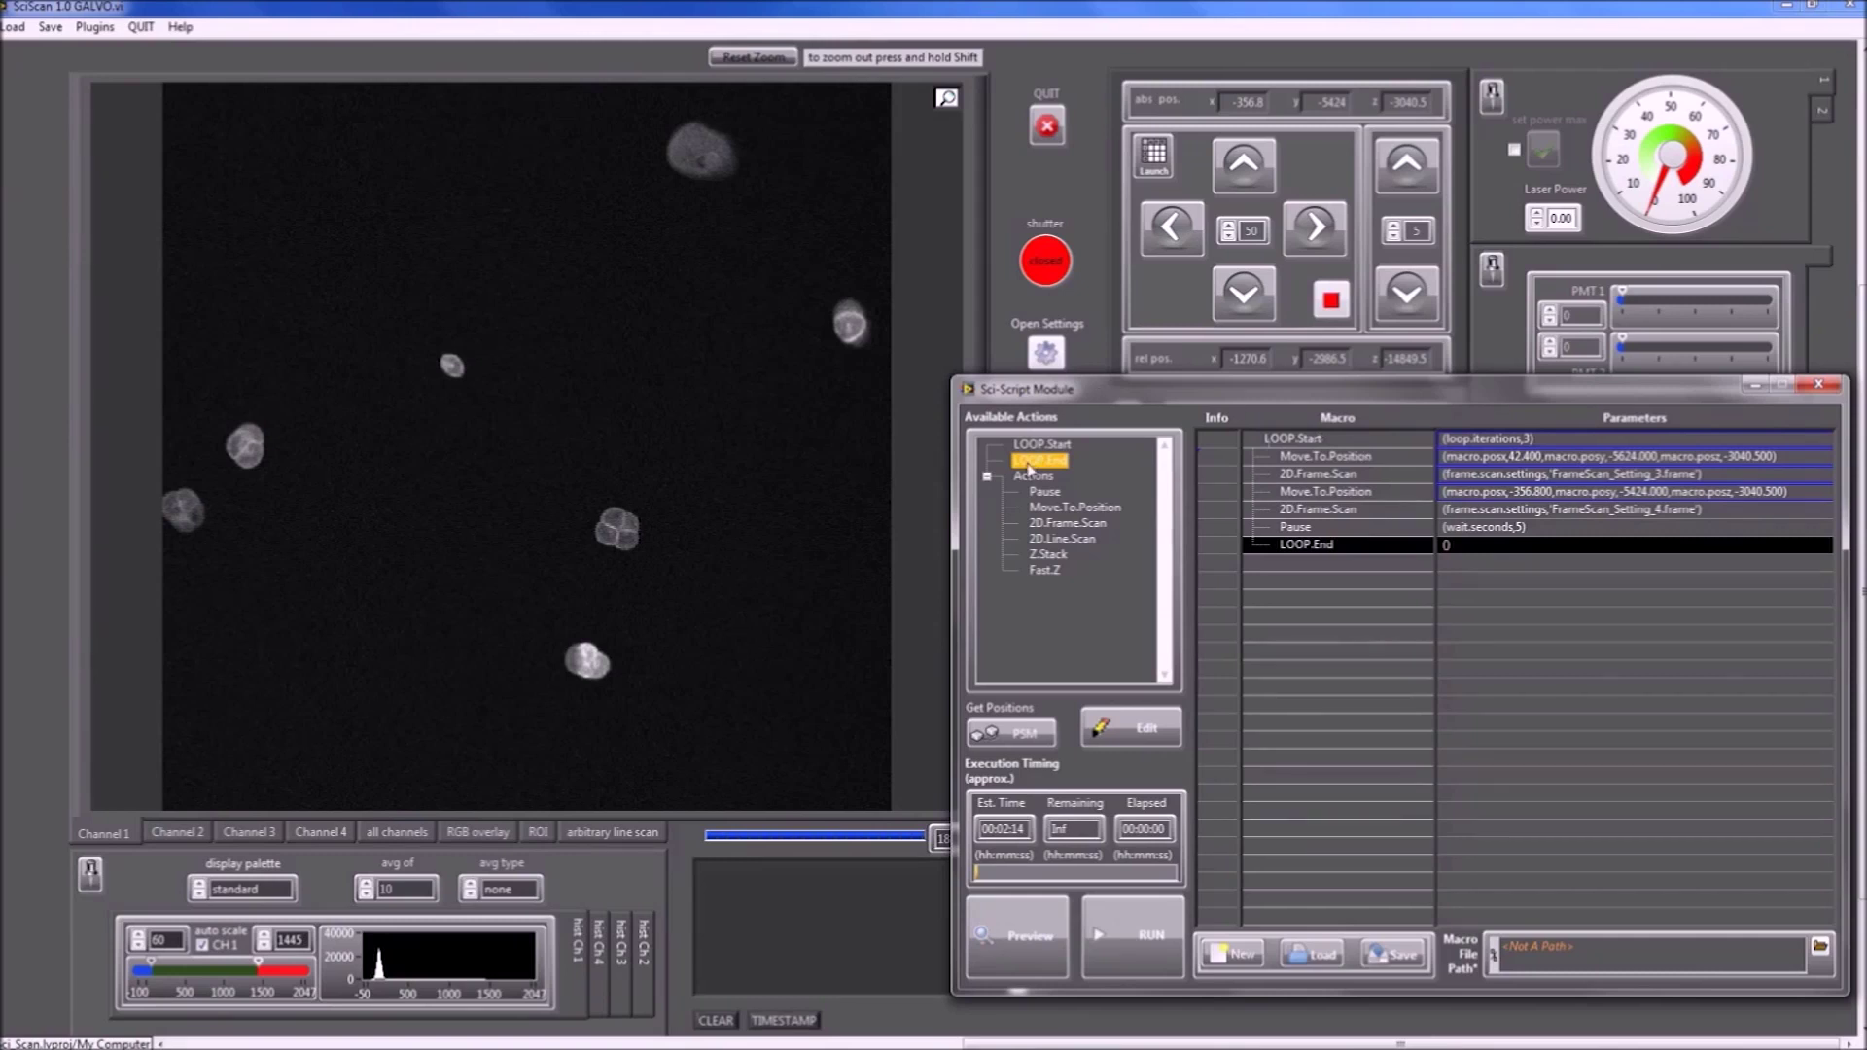
Try adding a second LOOP.End below the existing one, and remove the surplus line from the macro.
{"action": "left_click_drag", "start_coordinate": [1034, 467], "coordinate": [1341, 589]}
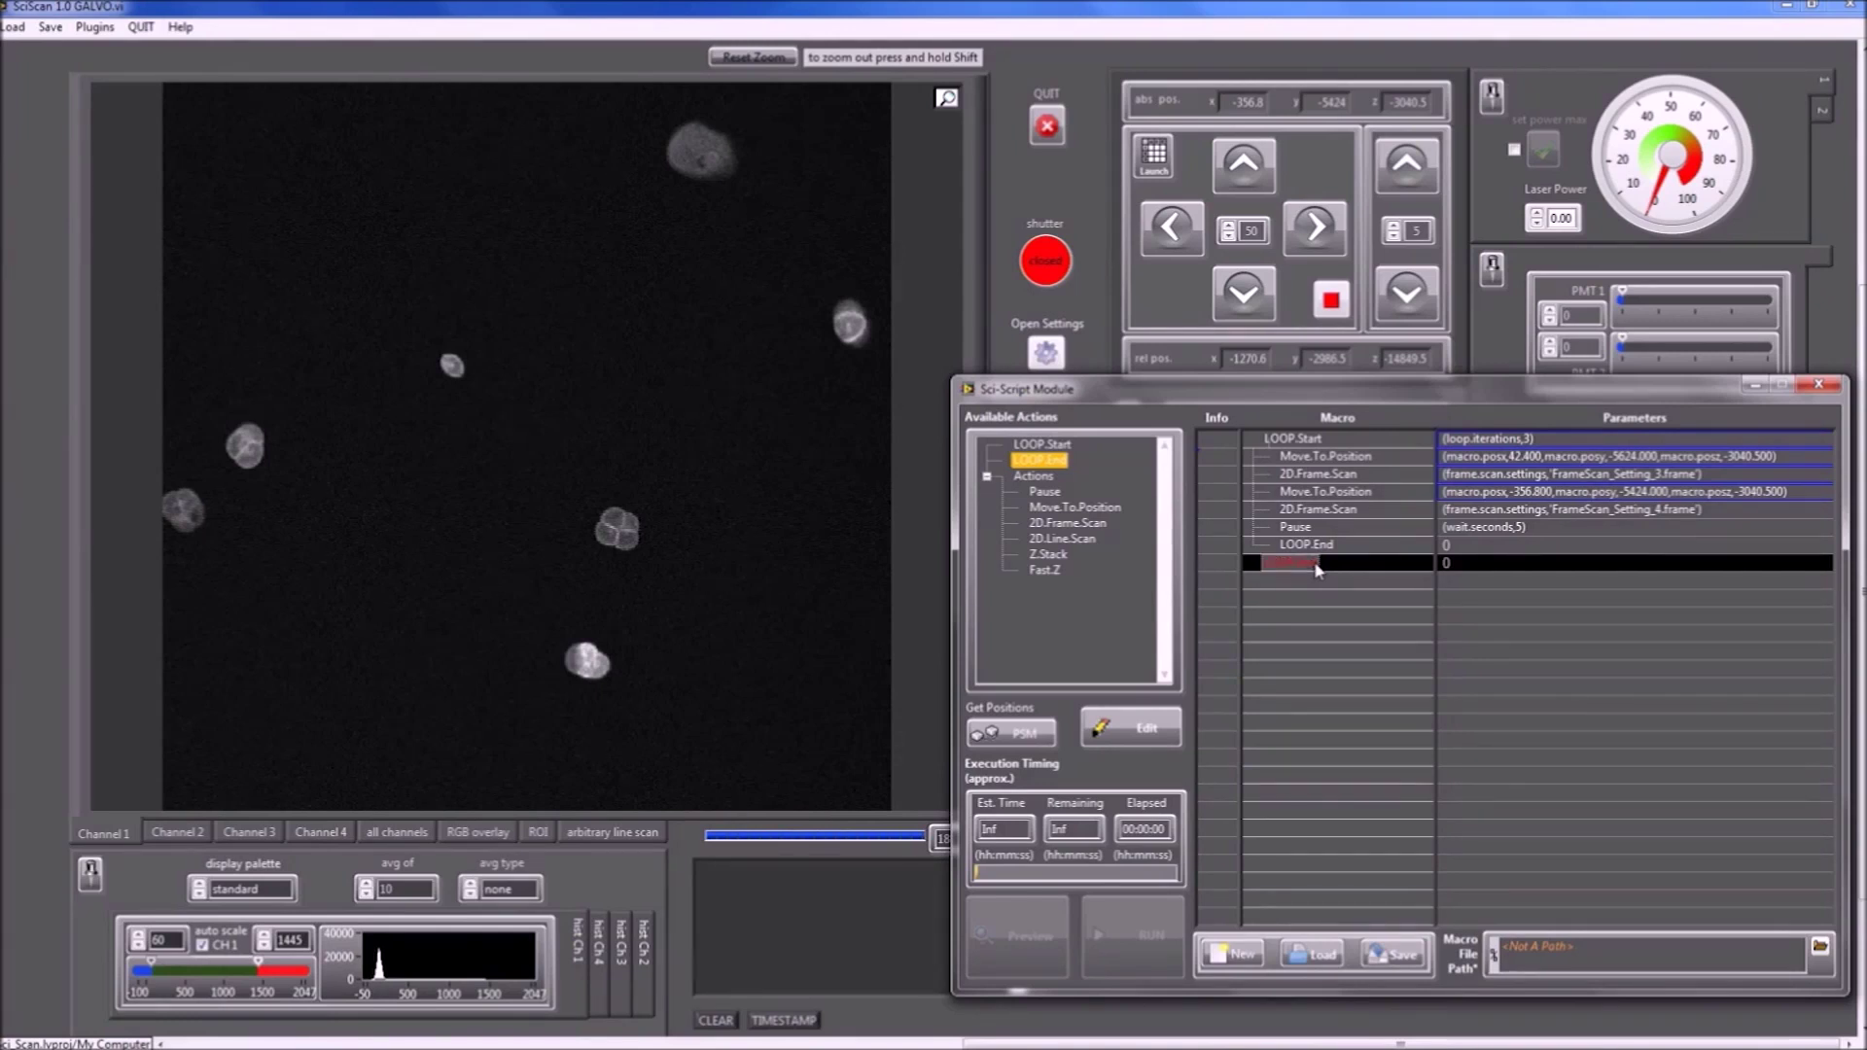
{"action": "left_click_drag", "start_coordinate": [1317, 569], "coordinate": [1089, 519]}
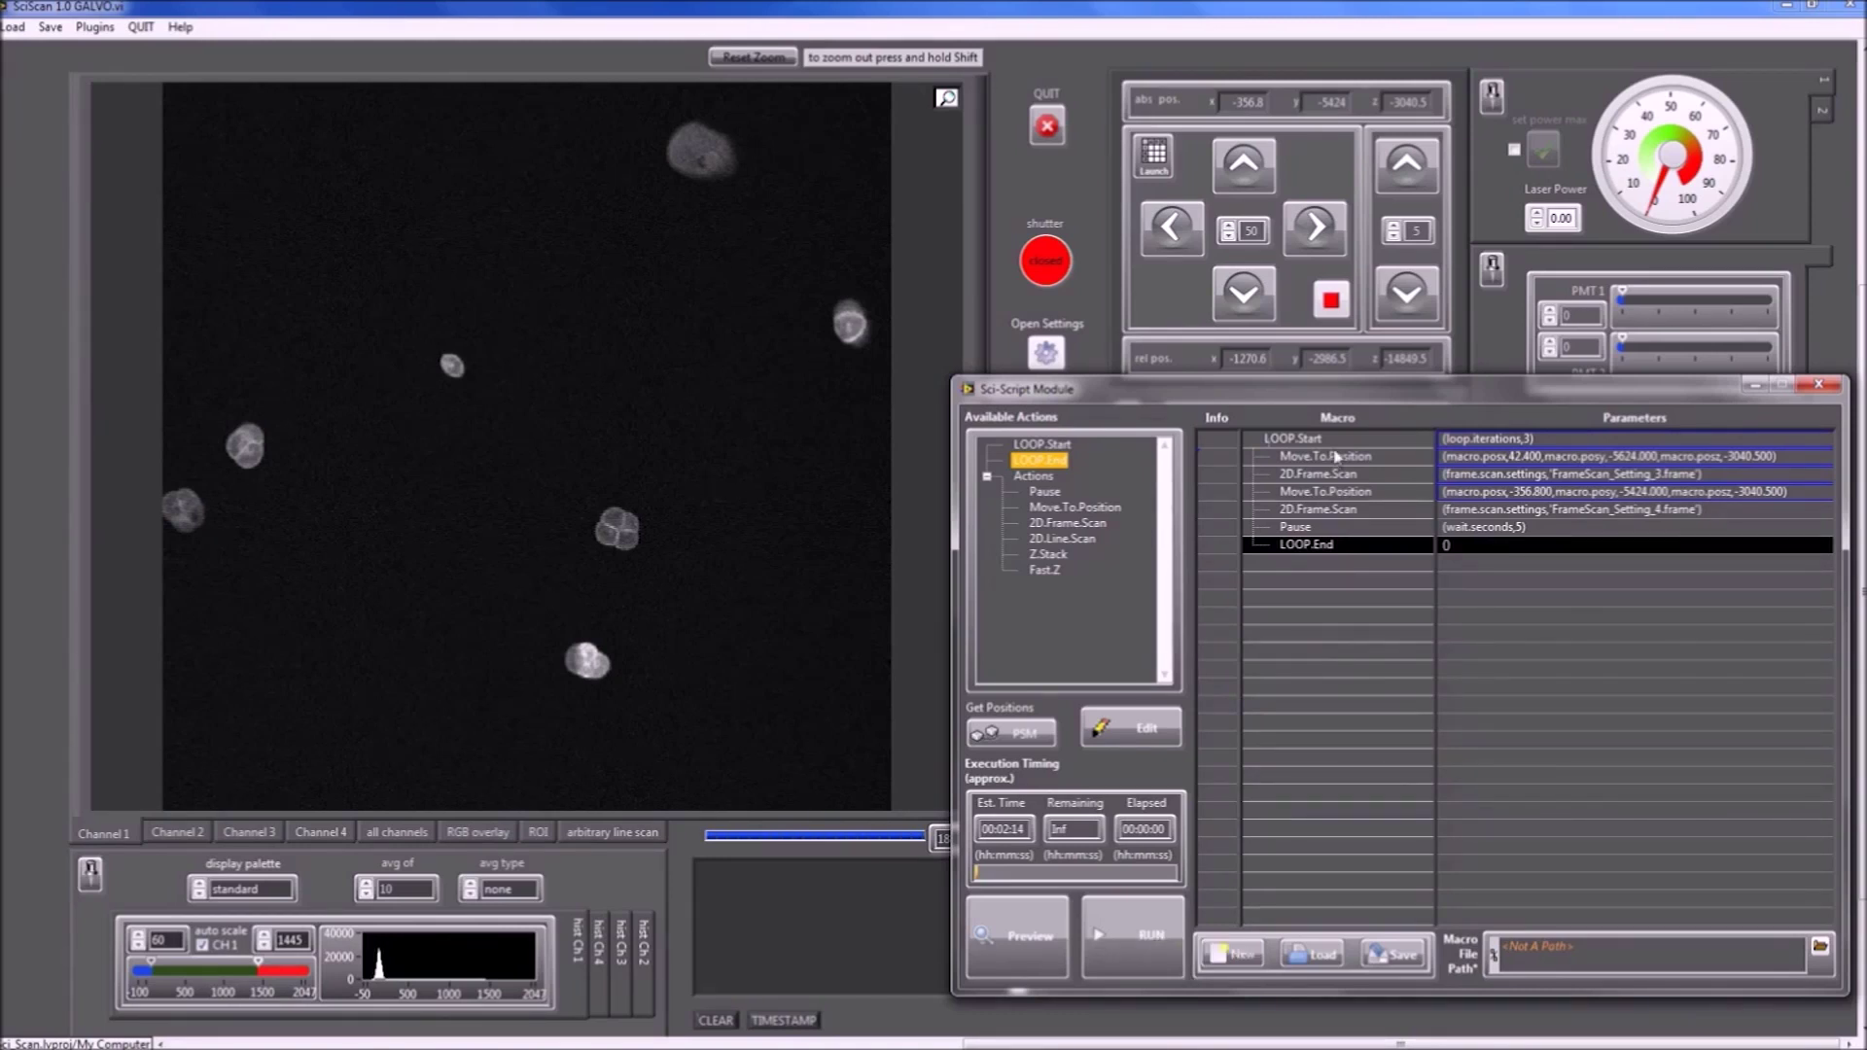
Run the finished macro through all of its loop iterations.
{"action": "left_click_drag", "start_coordinate": [1293, 387], "coordinate": [1267, 361]}
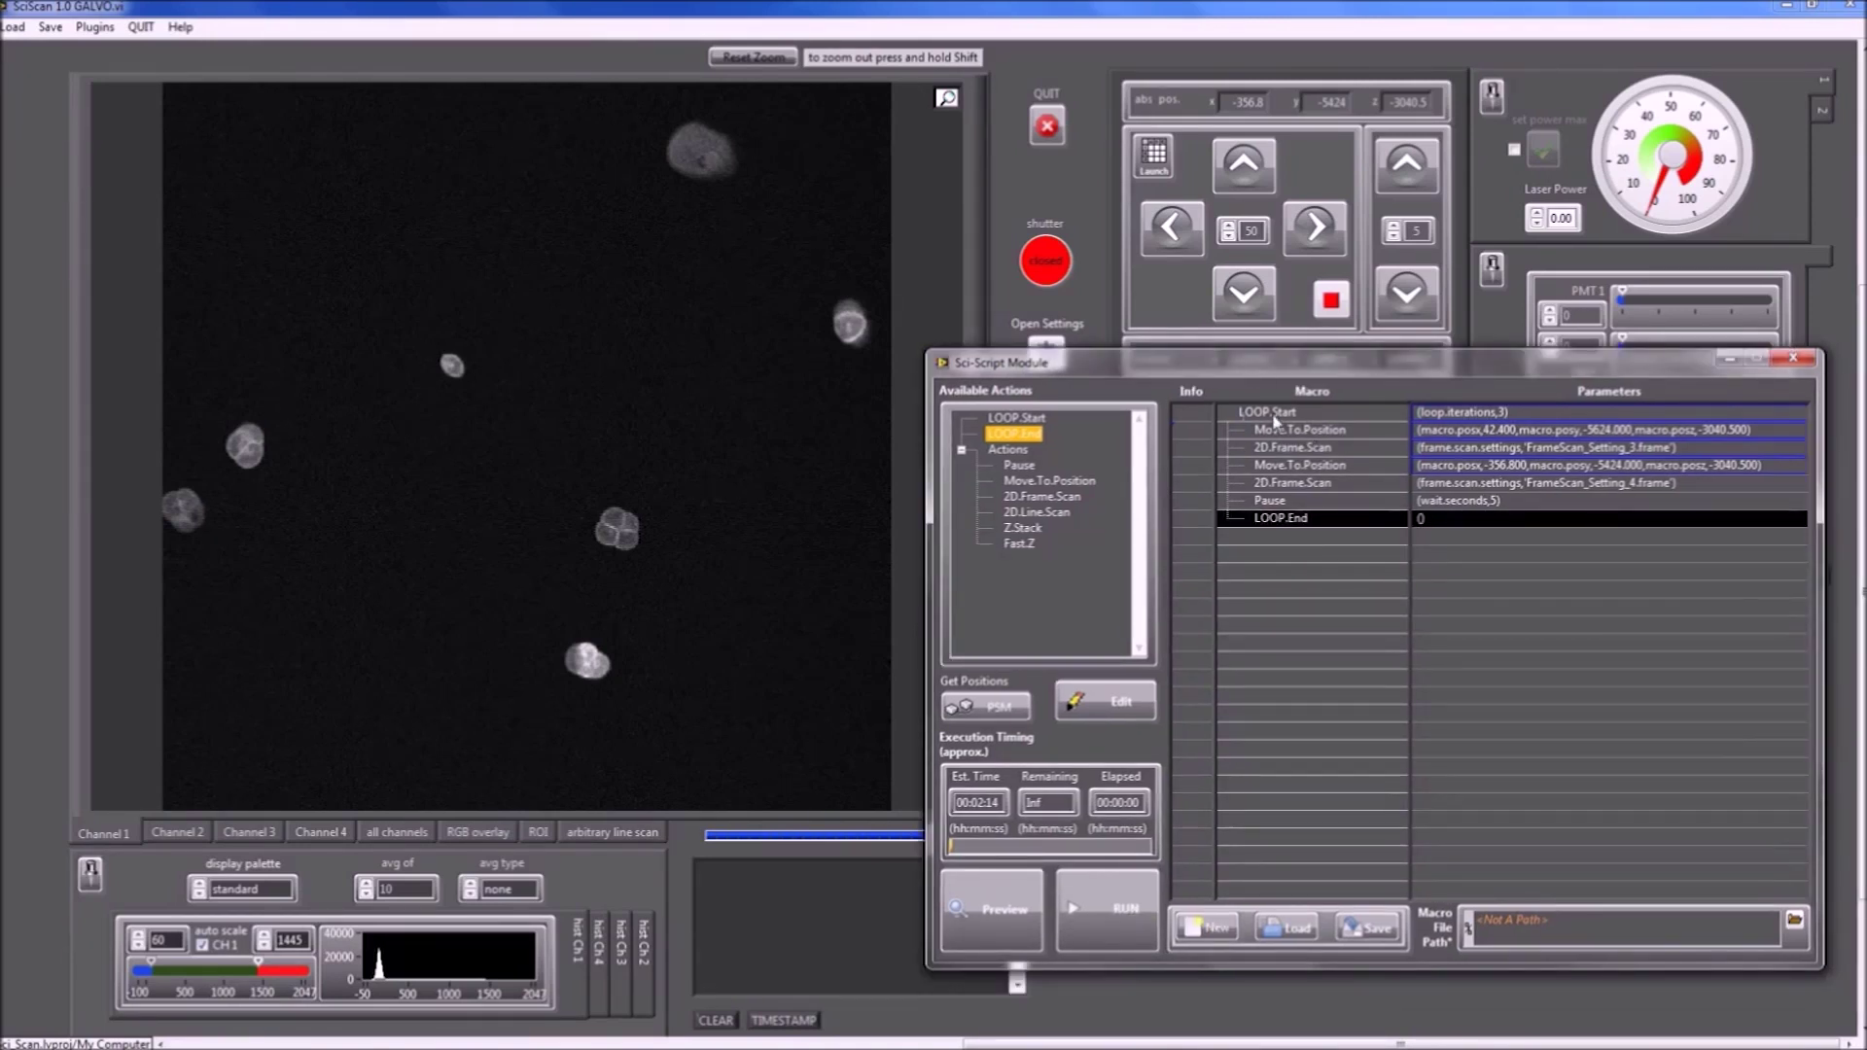
{"action": "left_click", "coordinate": [1116, 913]}
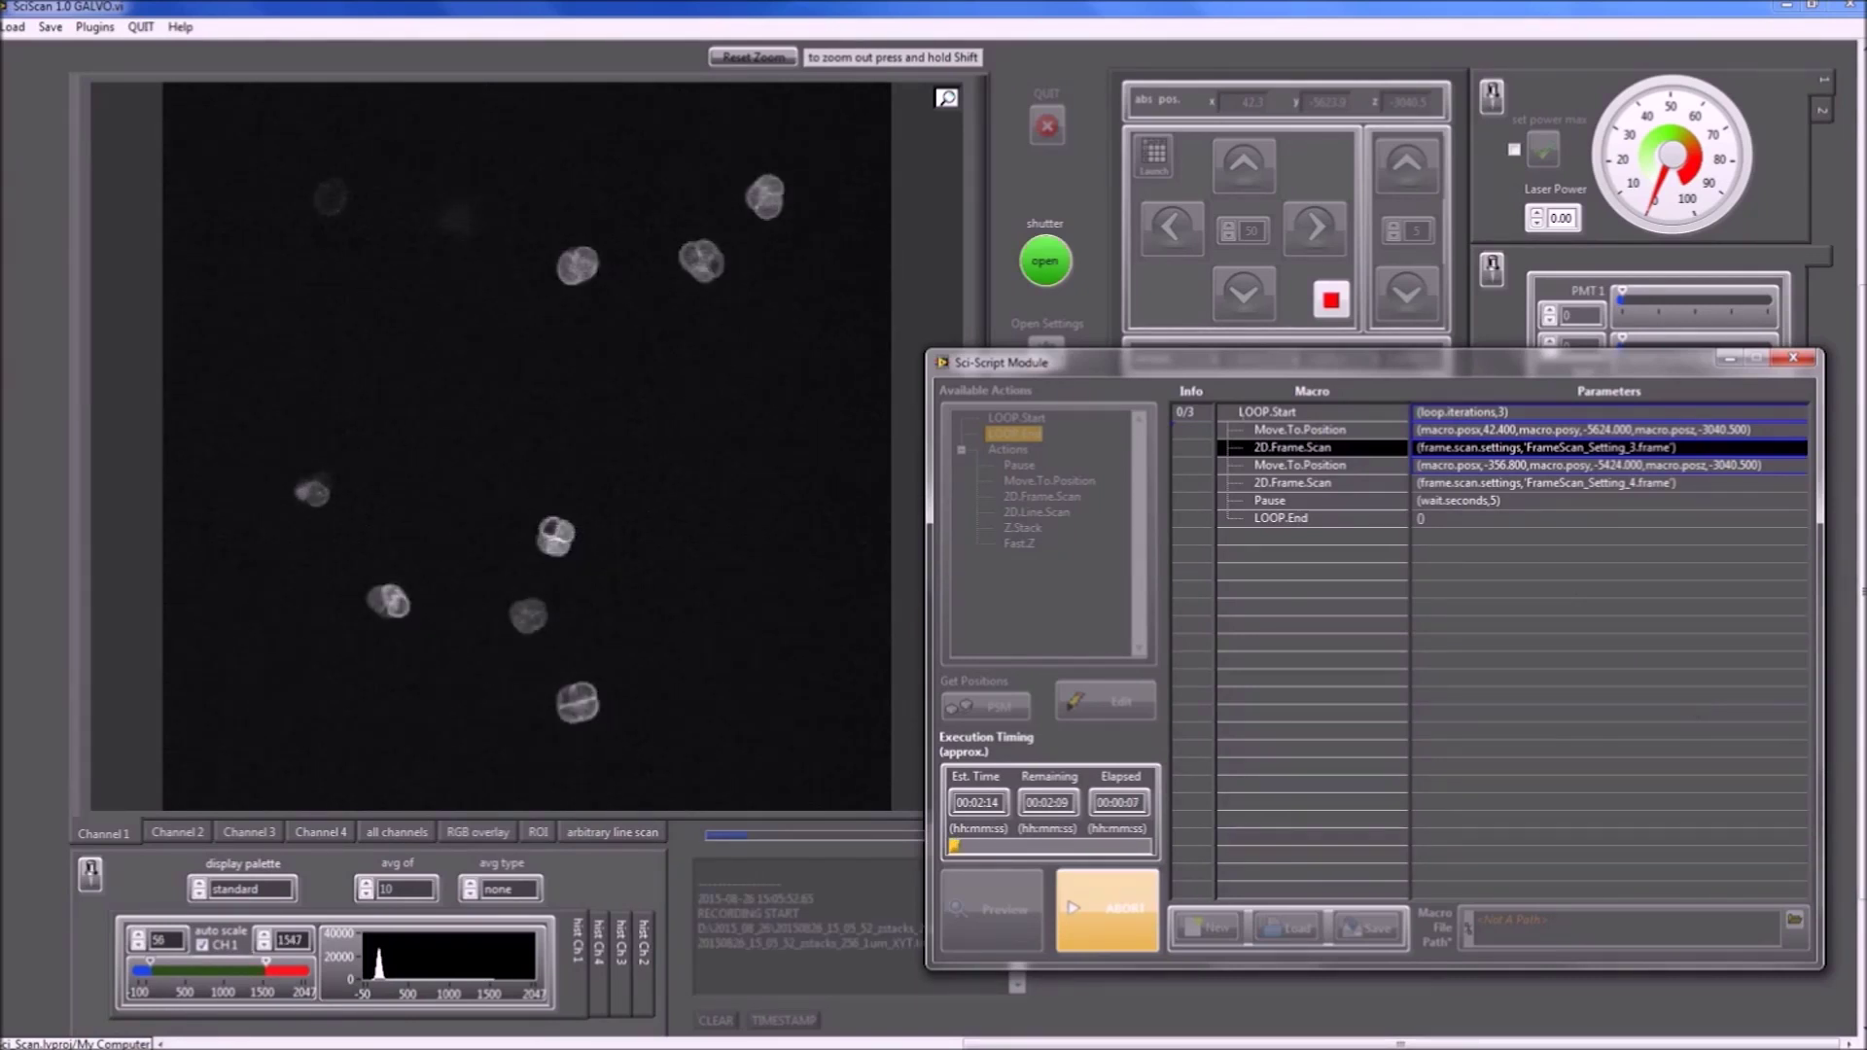
{"action": "left_click_drag", "start_coordinate": [1461, 368], "coordinate": [1652, 393]}
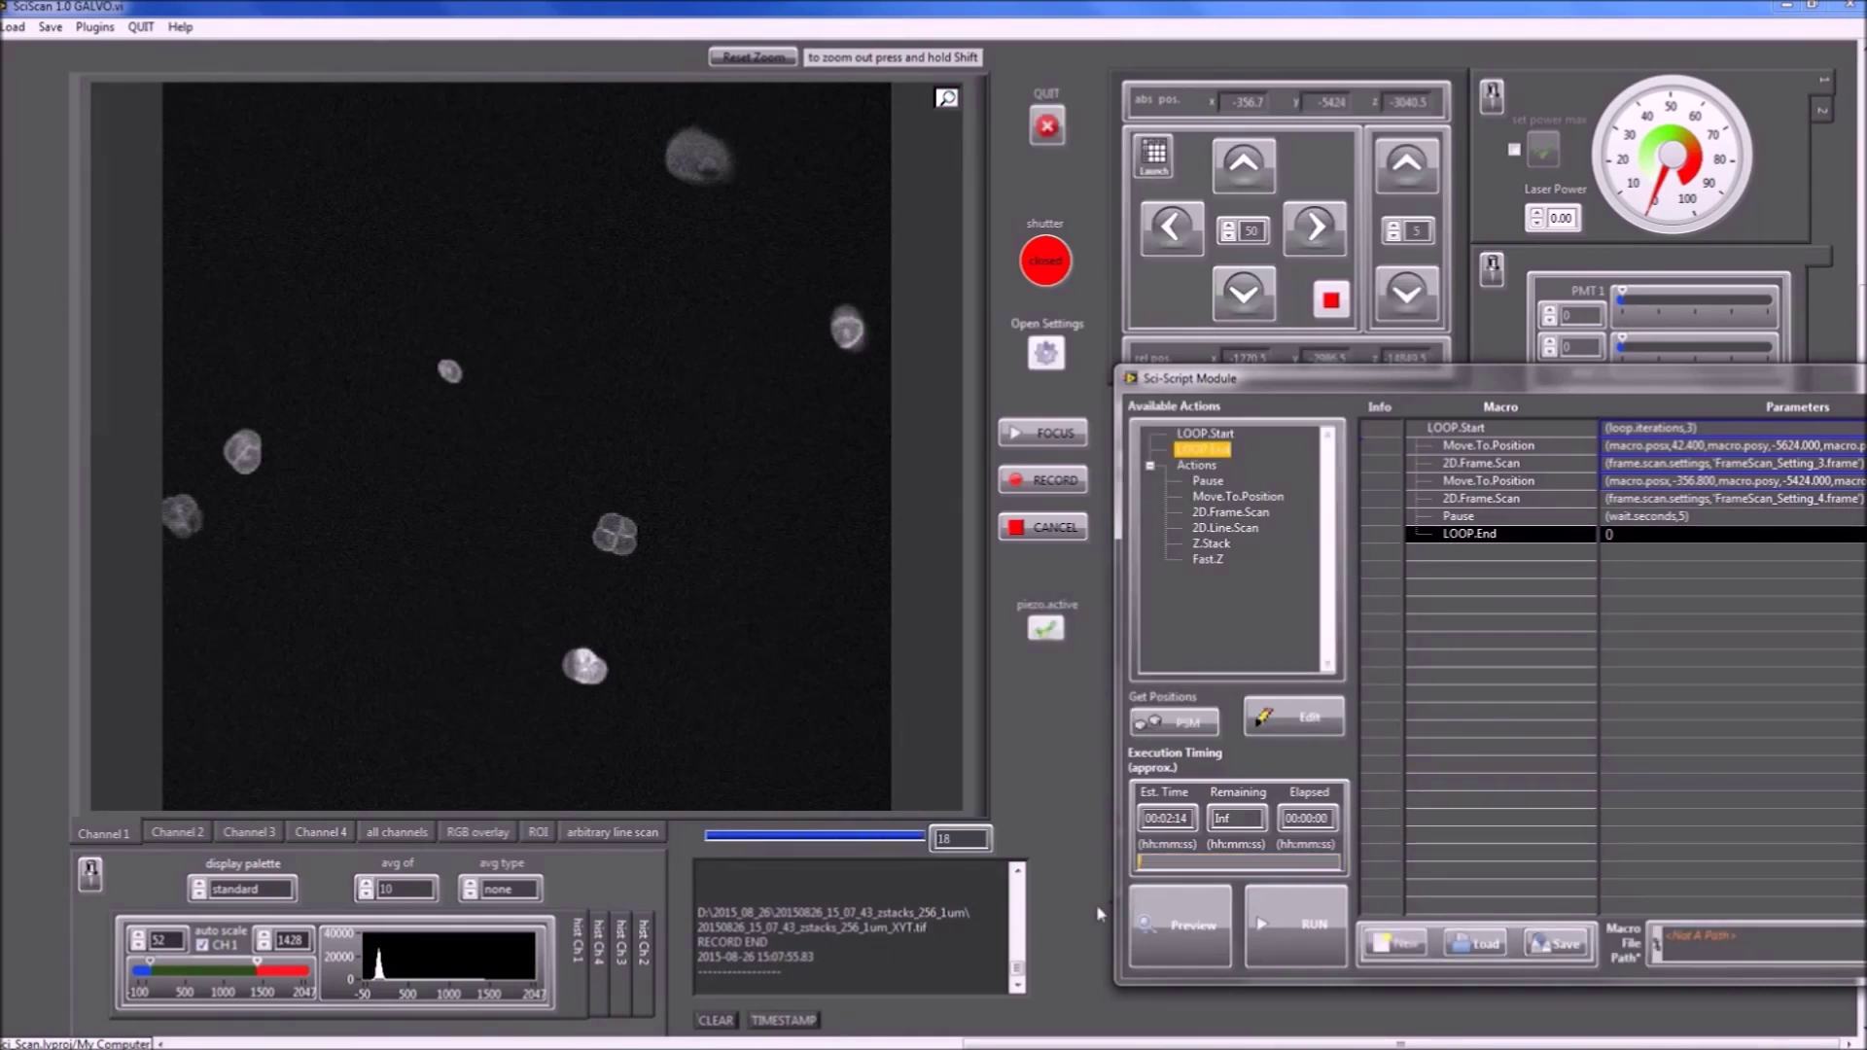
Edit the first 2D.Frame.Scan action to acquire 30 frames and save the updated settings to the macro.
{"action": "left_click_drag", "start_coordinate": [1310, 379], "coordinate": [1050, 381]}
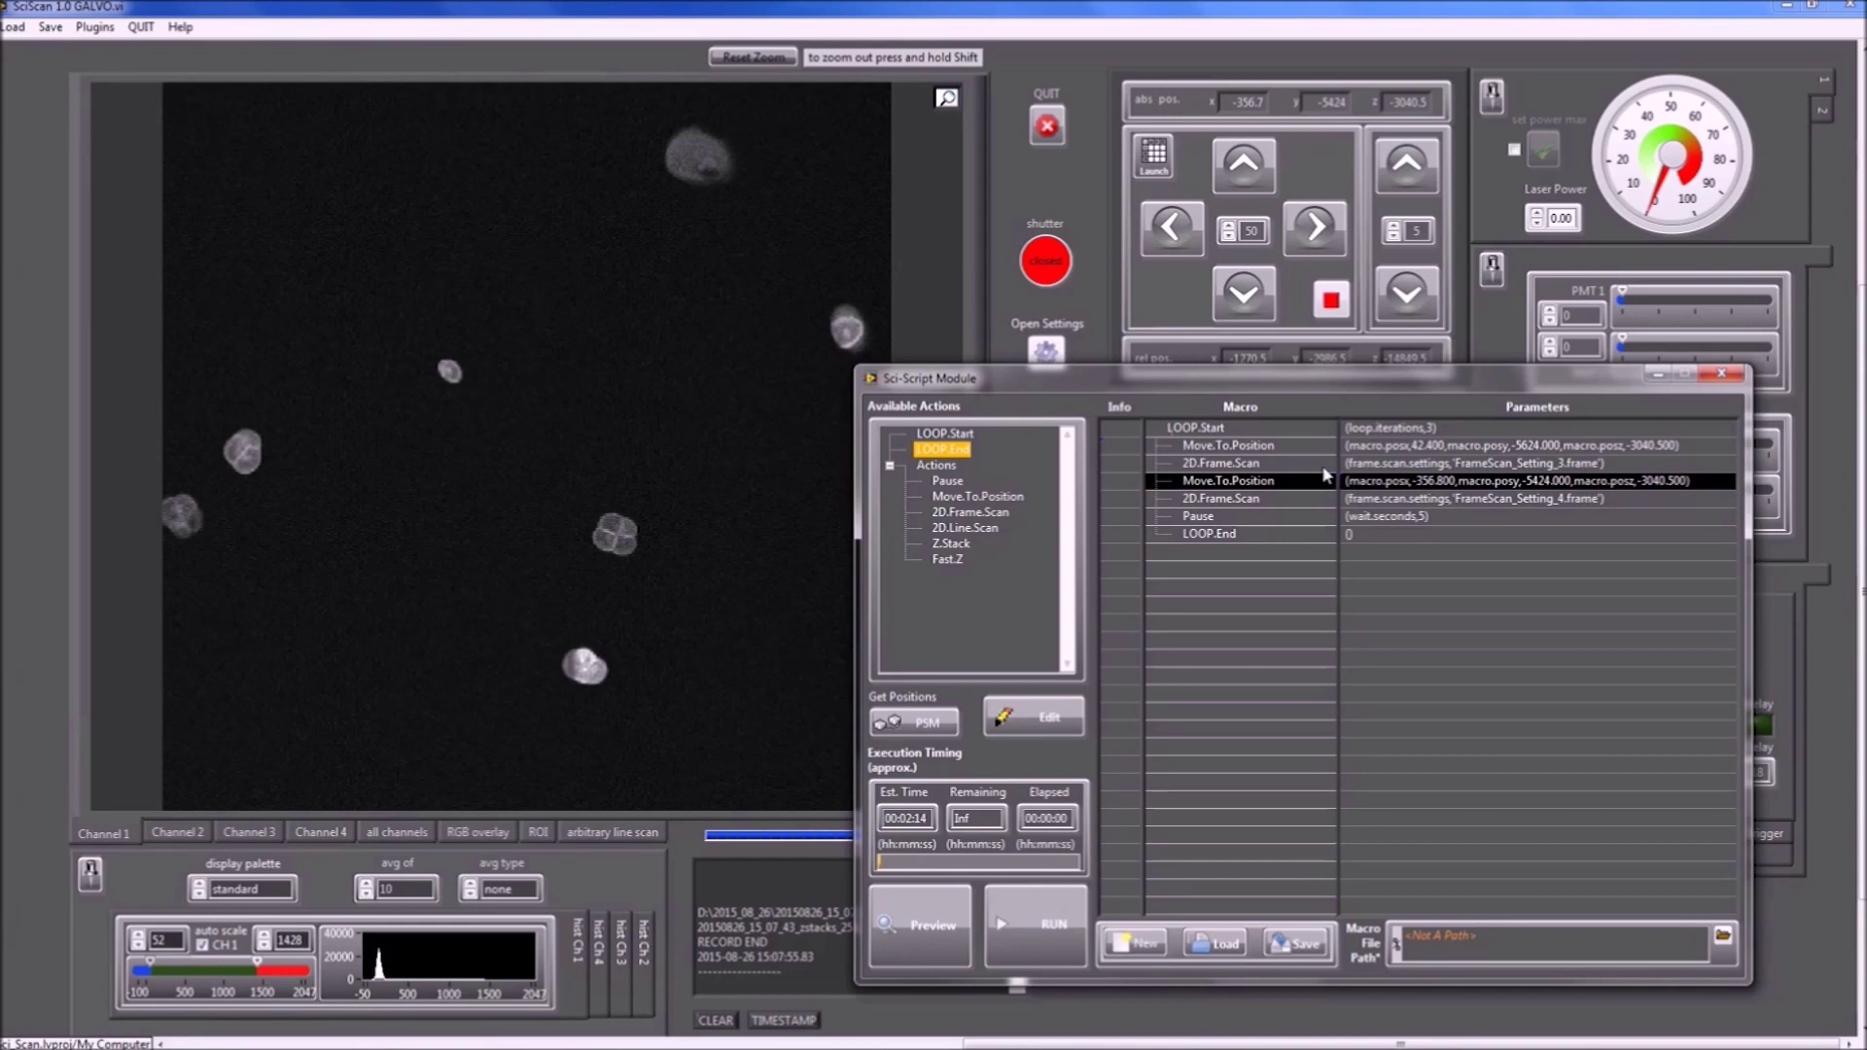
{"action": "left_click", "coordinate": [1286, 465]}
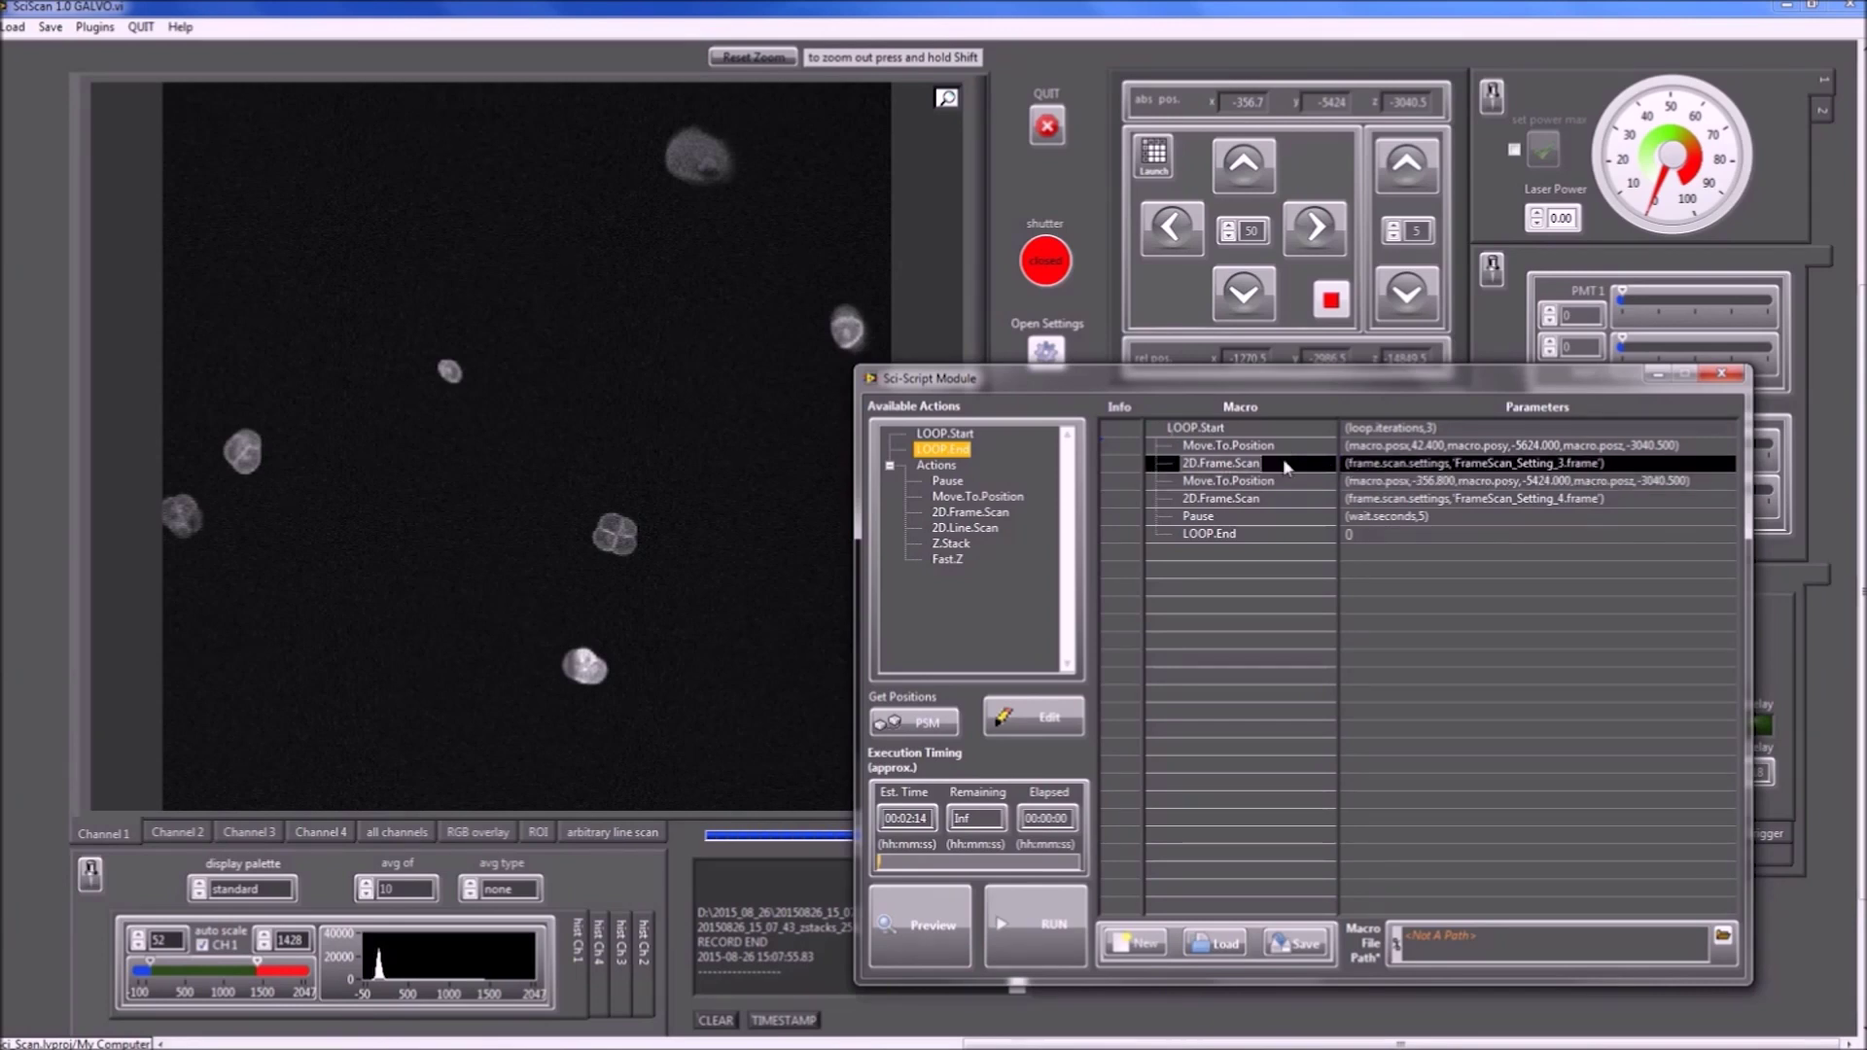
{"action": "left_click", "coordinate": [1075, 729]}
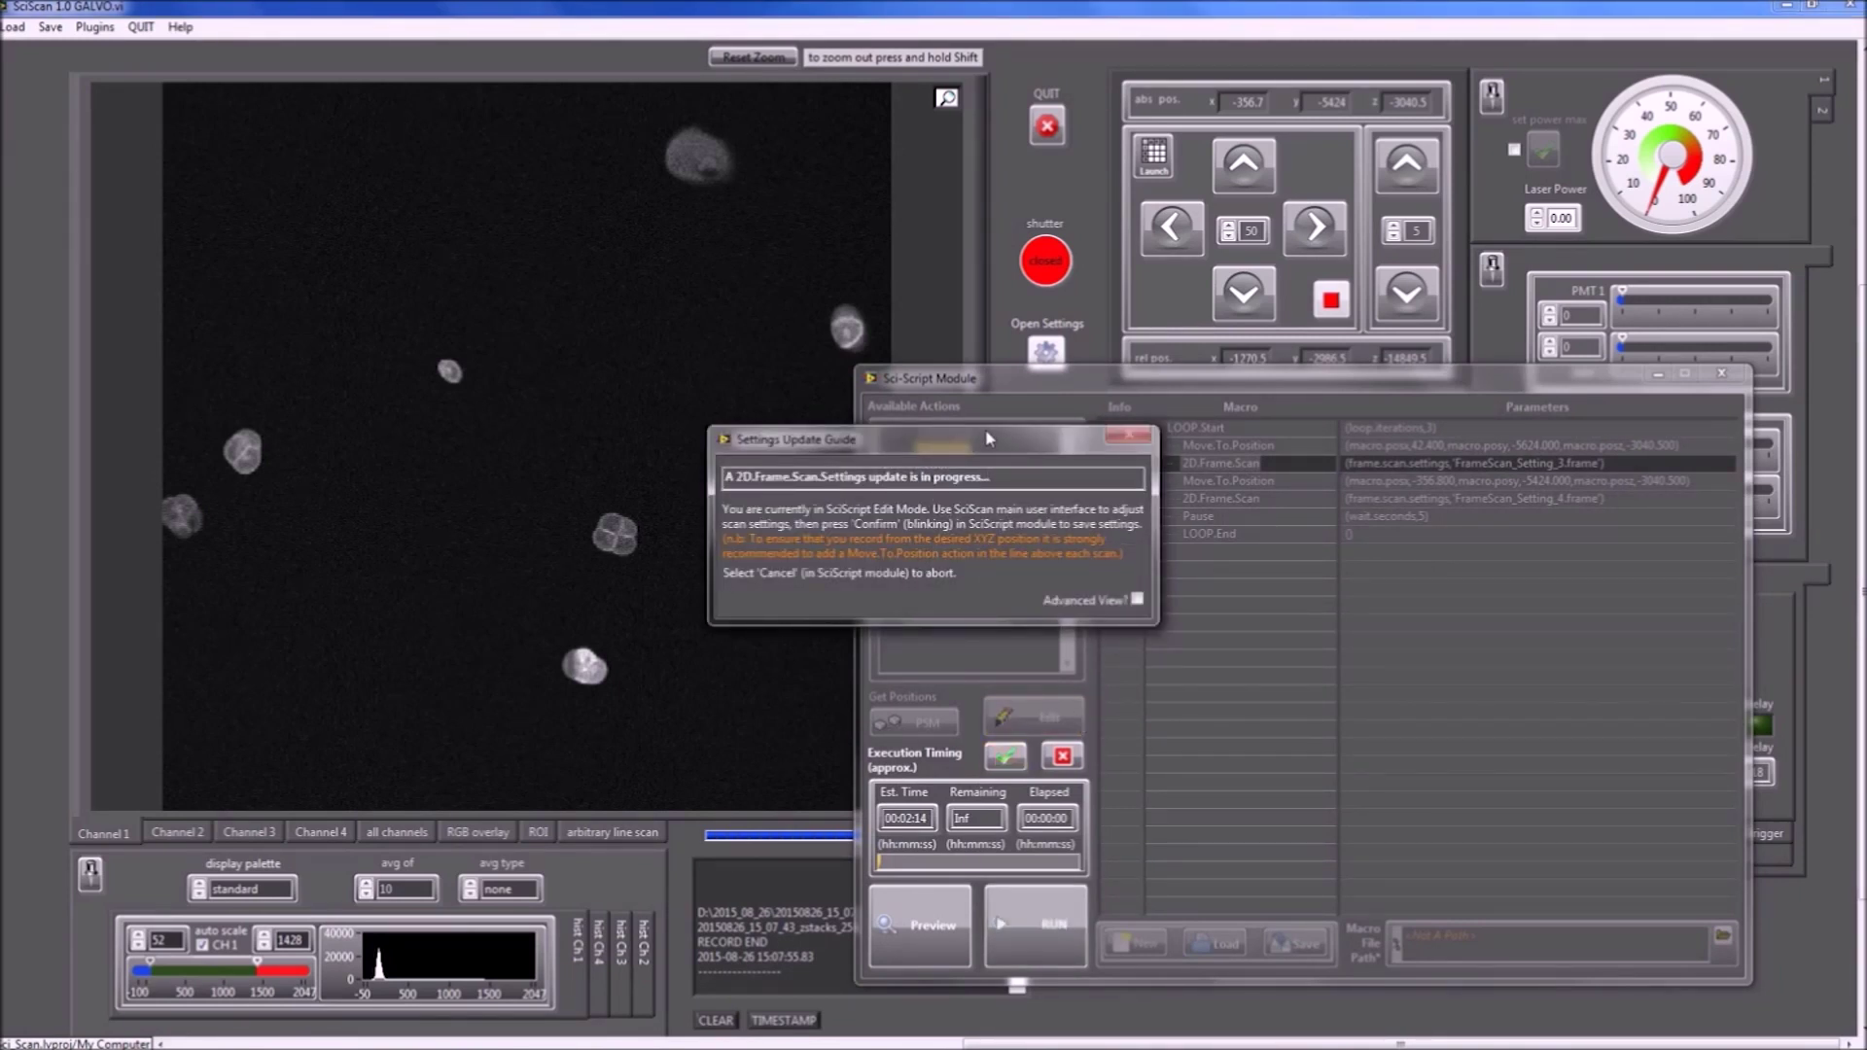
{"action": "left_click_drag", "start_coordinate": [985, 435], "coordinate": [1509, 112]}
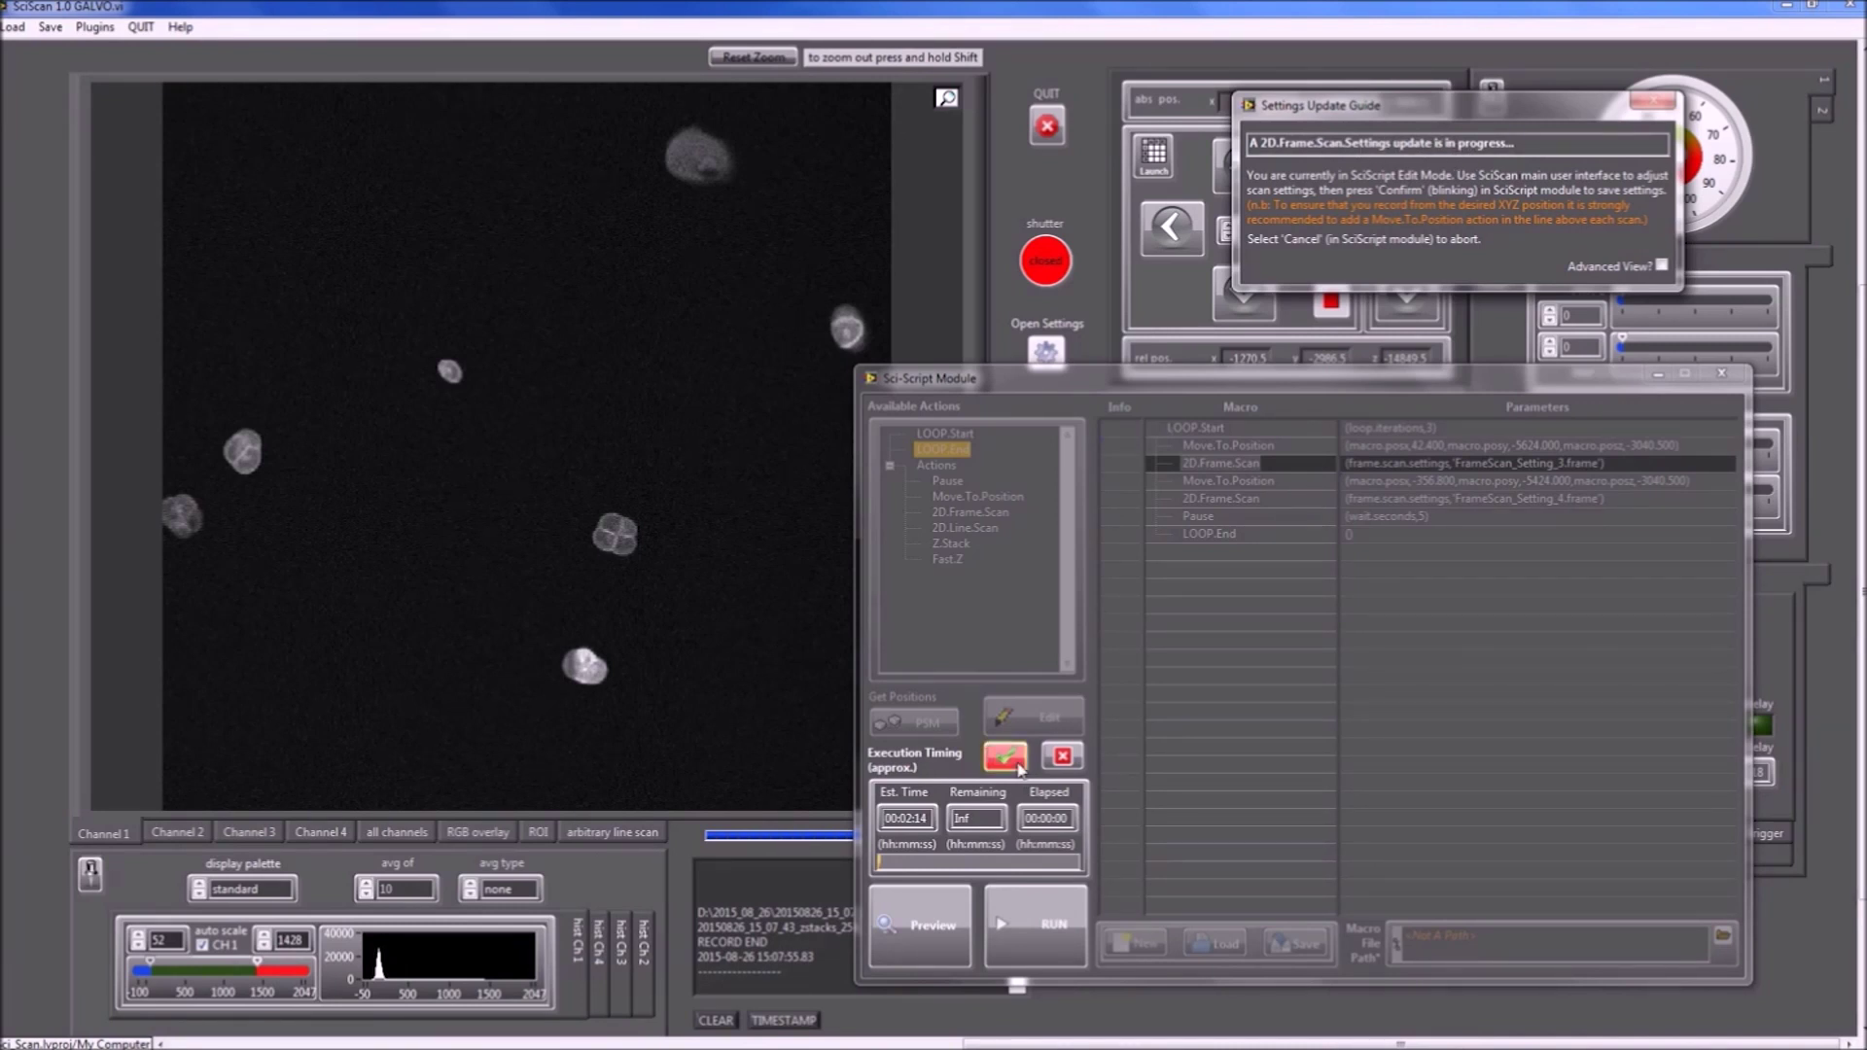
{"action": "left_click_drag", "start_coordinate": [1172, 378], "coordinate": [1464, 381]}
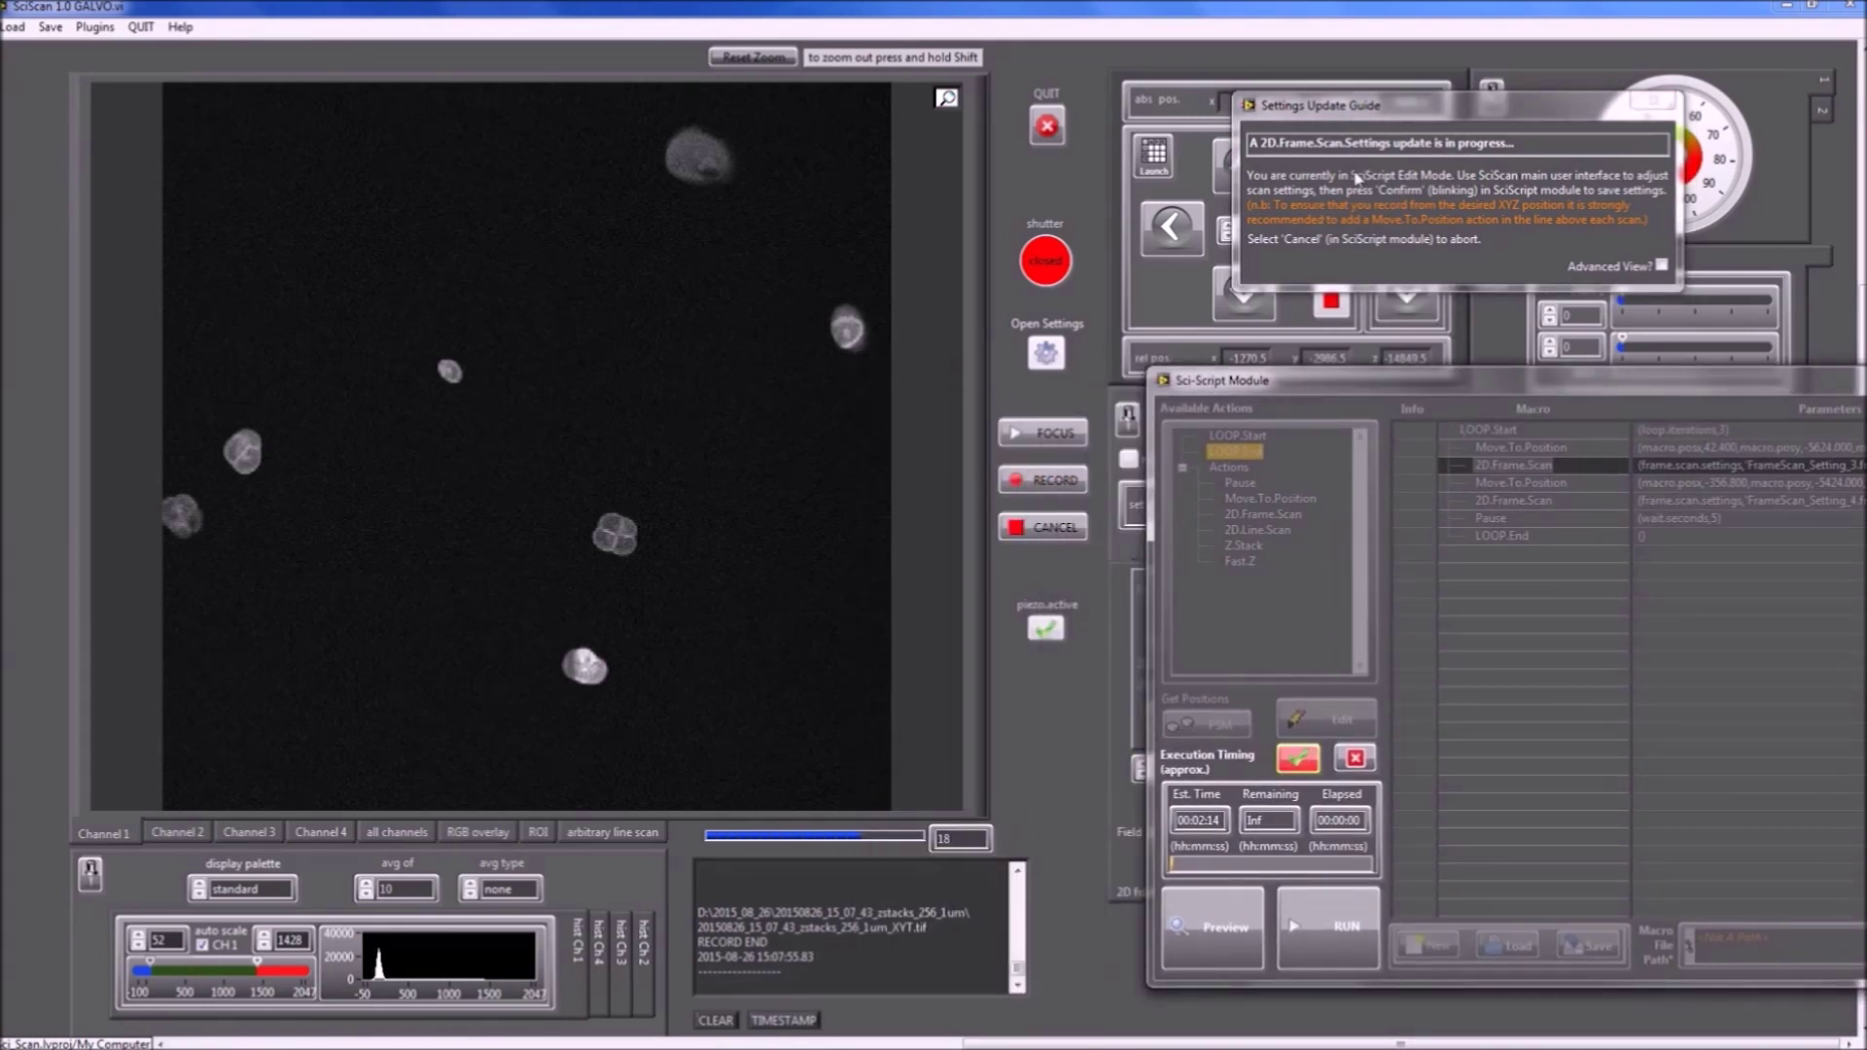
{"action": "left_click", "coordinate": [1486, 177]}
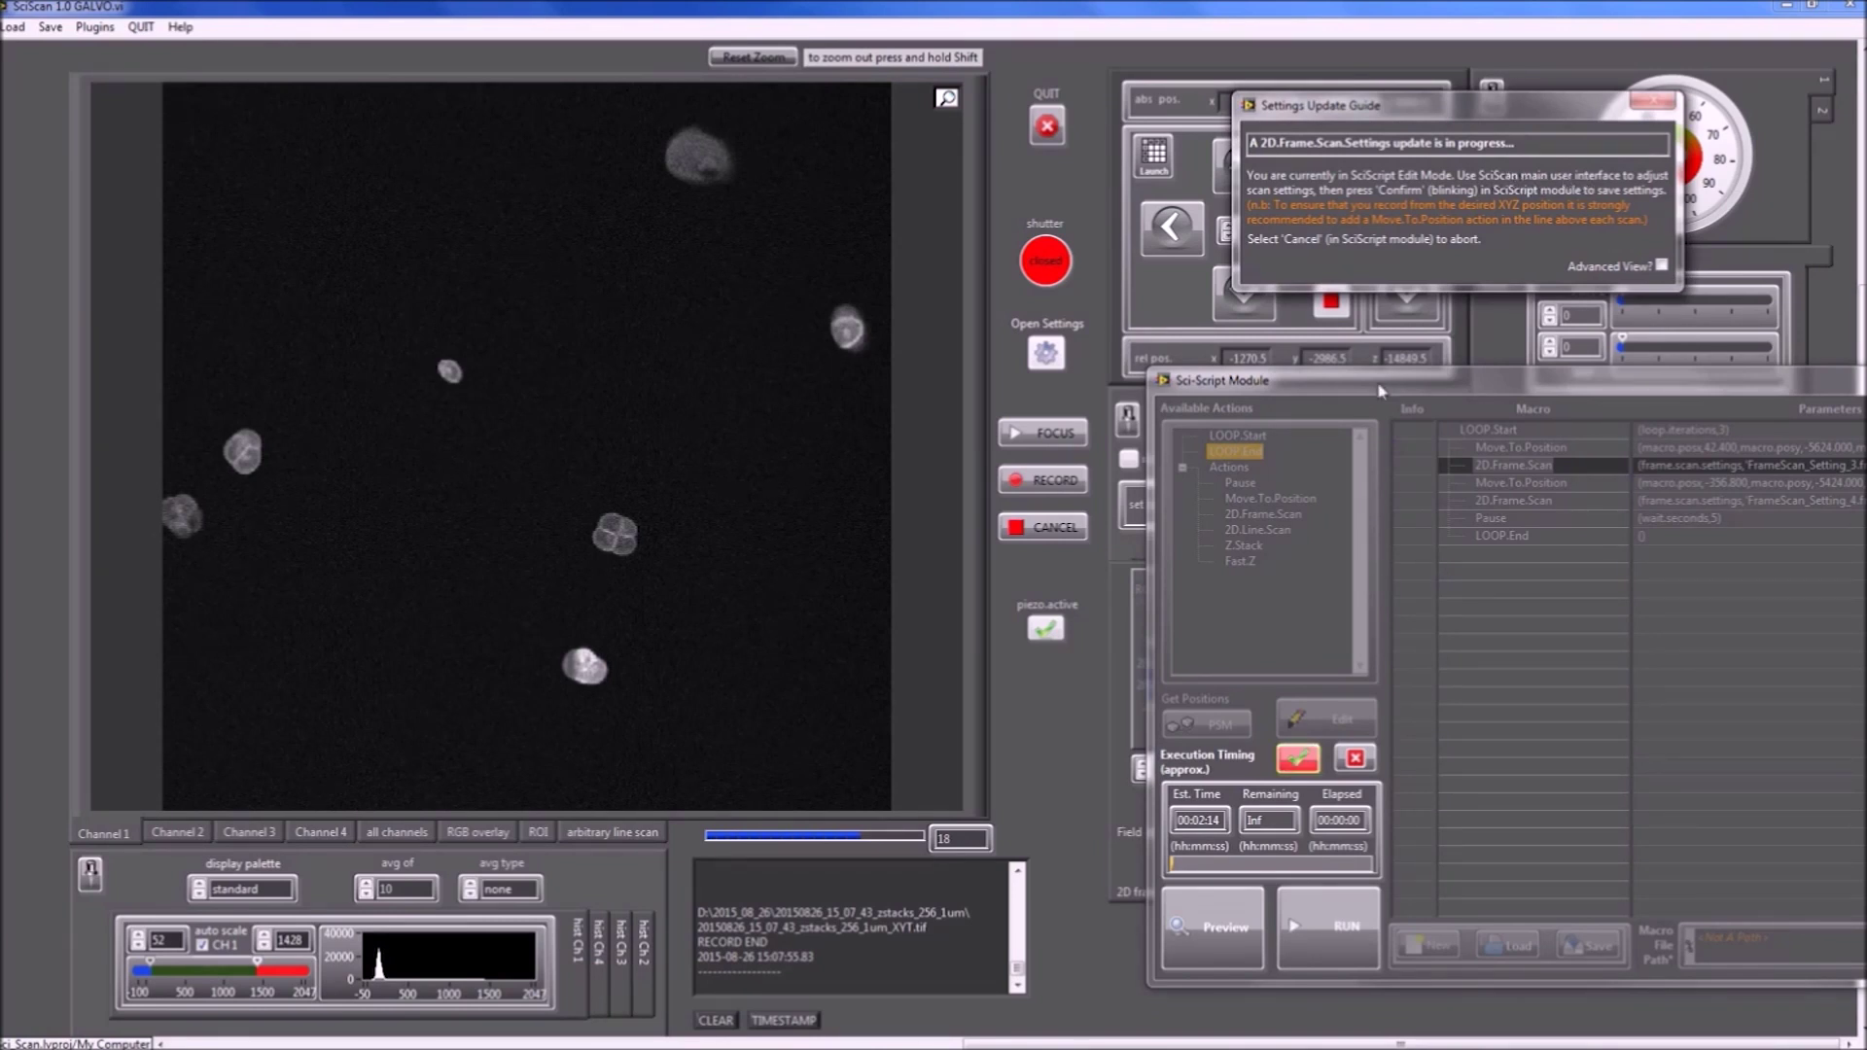
{"action": "left_click_drag", "start_coordinate": [1381, 389], "coordinate": [1598, 446]}
{"action": "left_click_drag", "start_coordinate": [1473, 431], "coordinate": [1546, 400]}
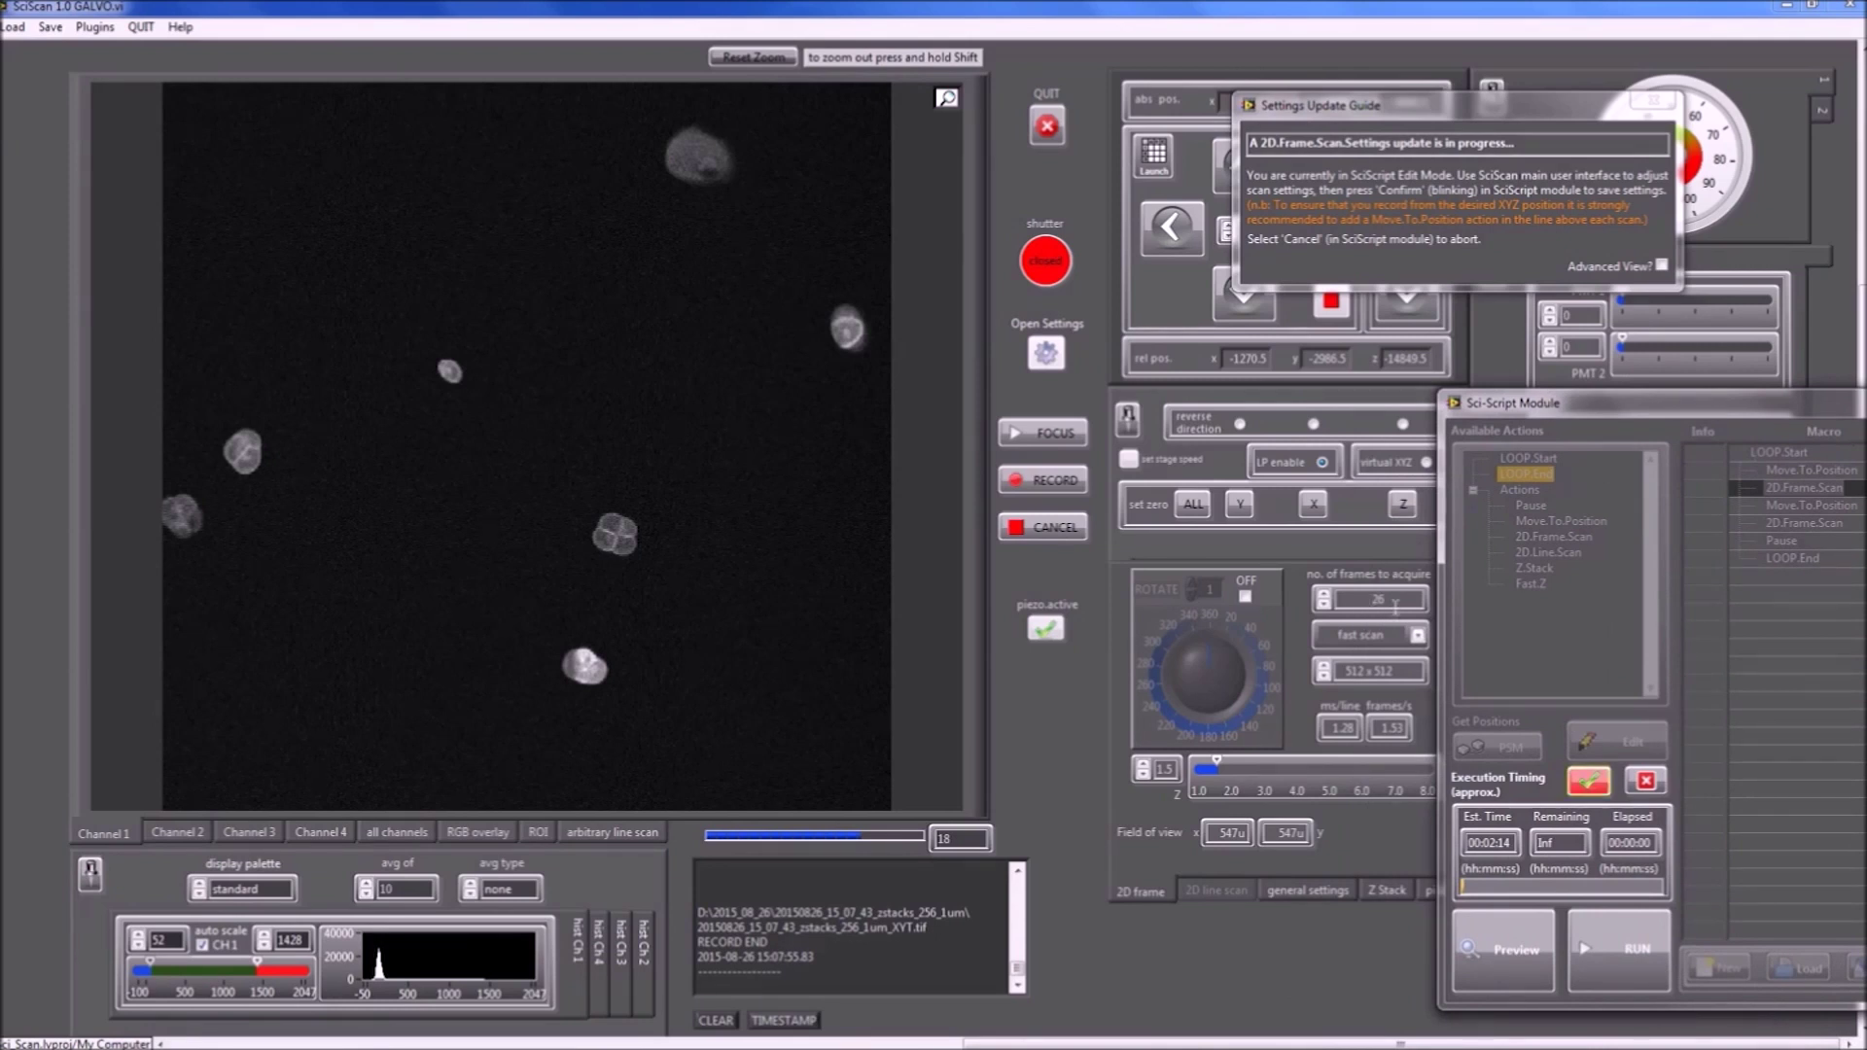
{"action": "type", "text": "30"}
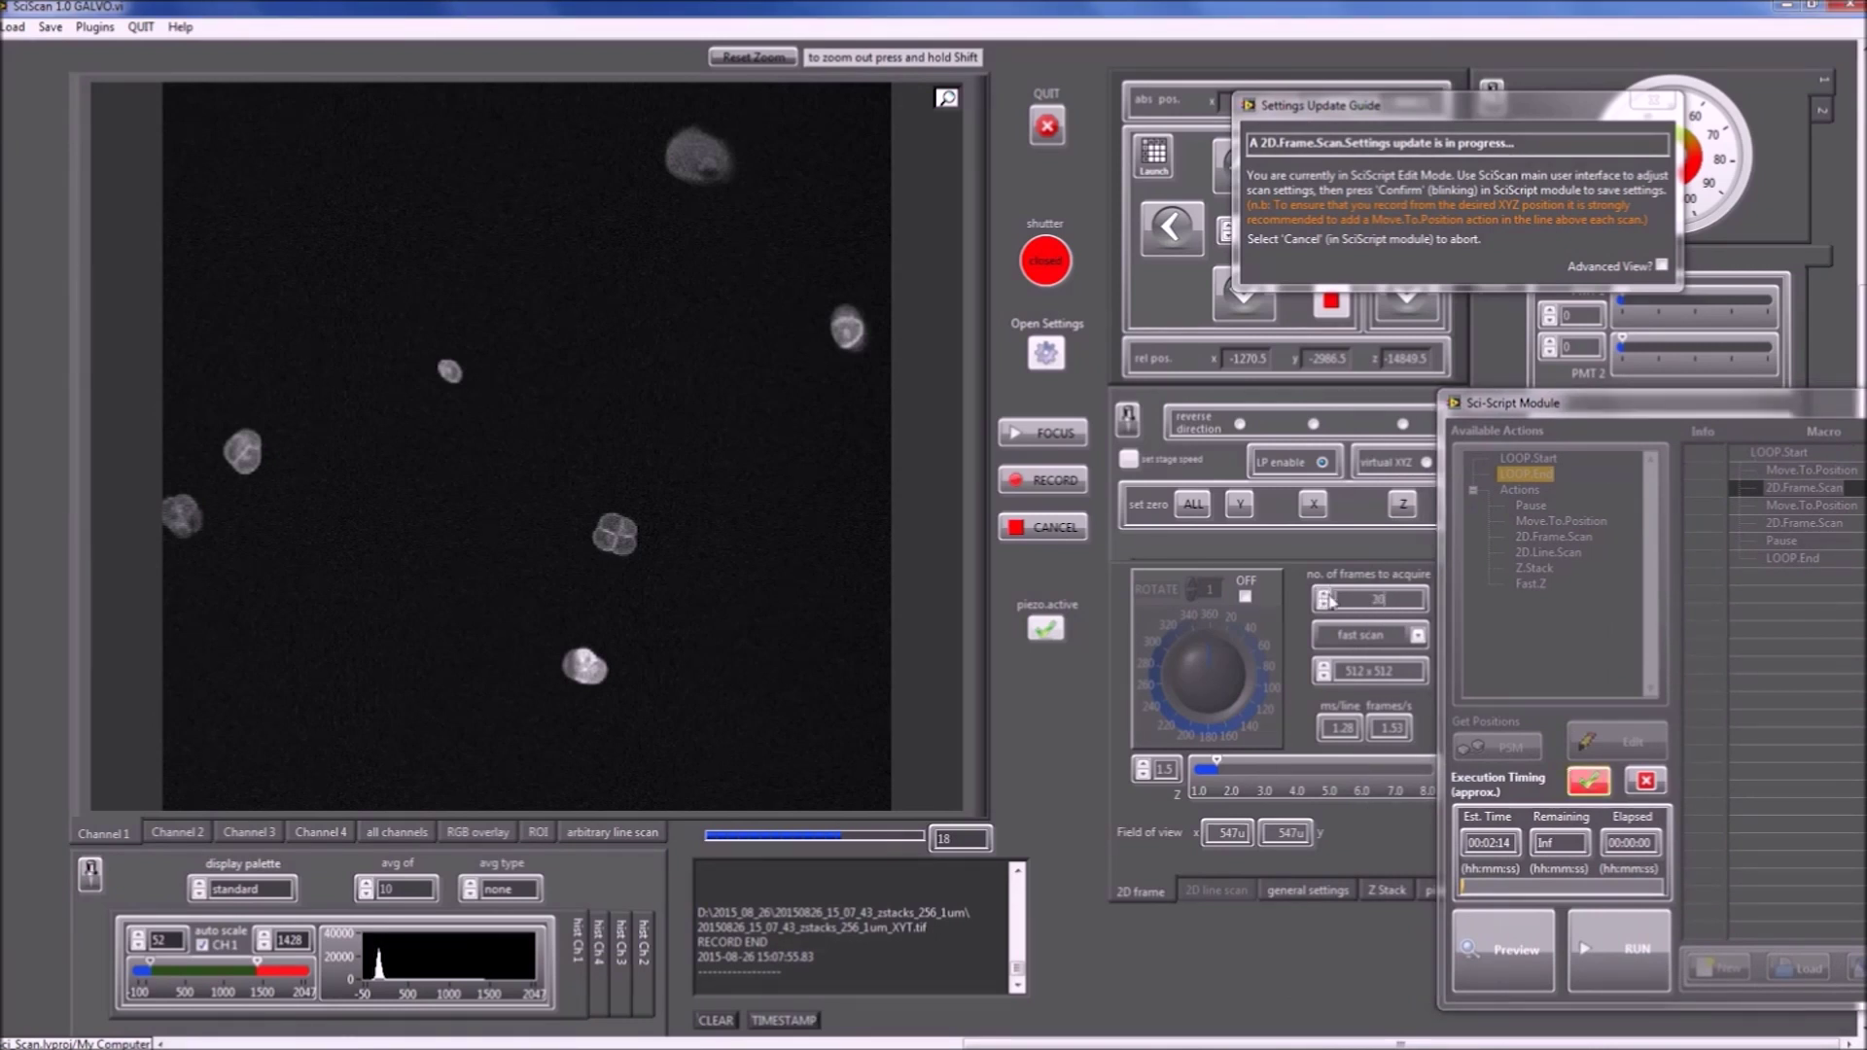
{"action": "left_click_drag", "start_coordinate": [1600, 404], "coordinate": [1165, 418]}
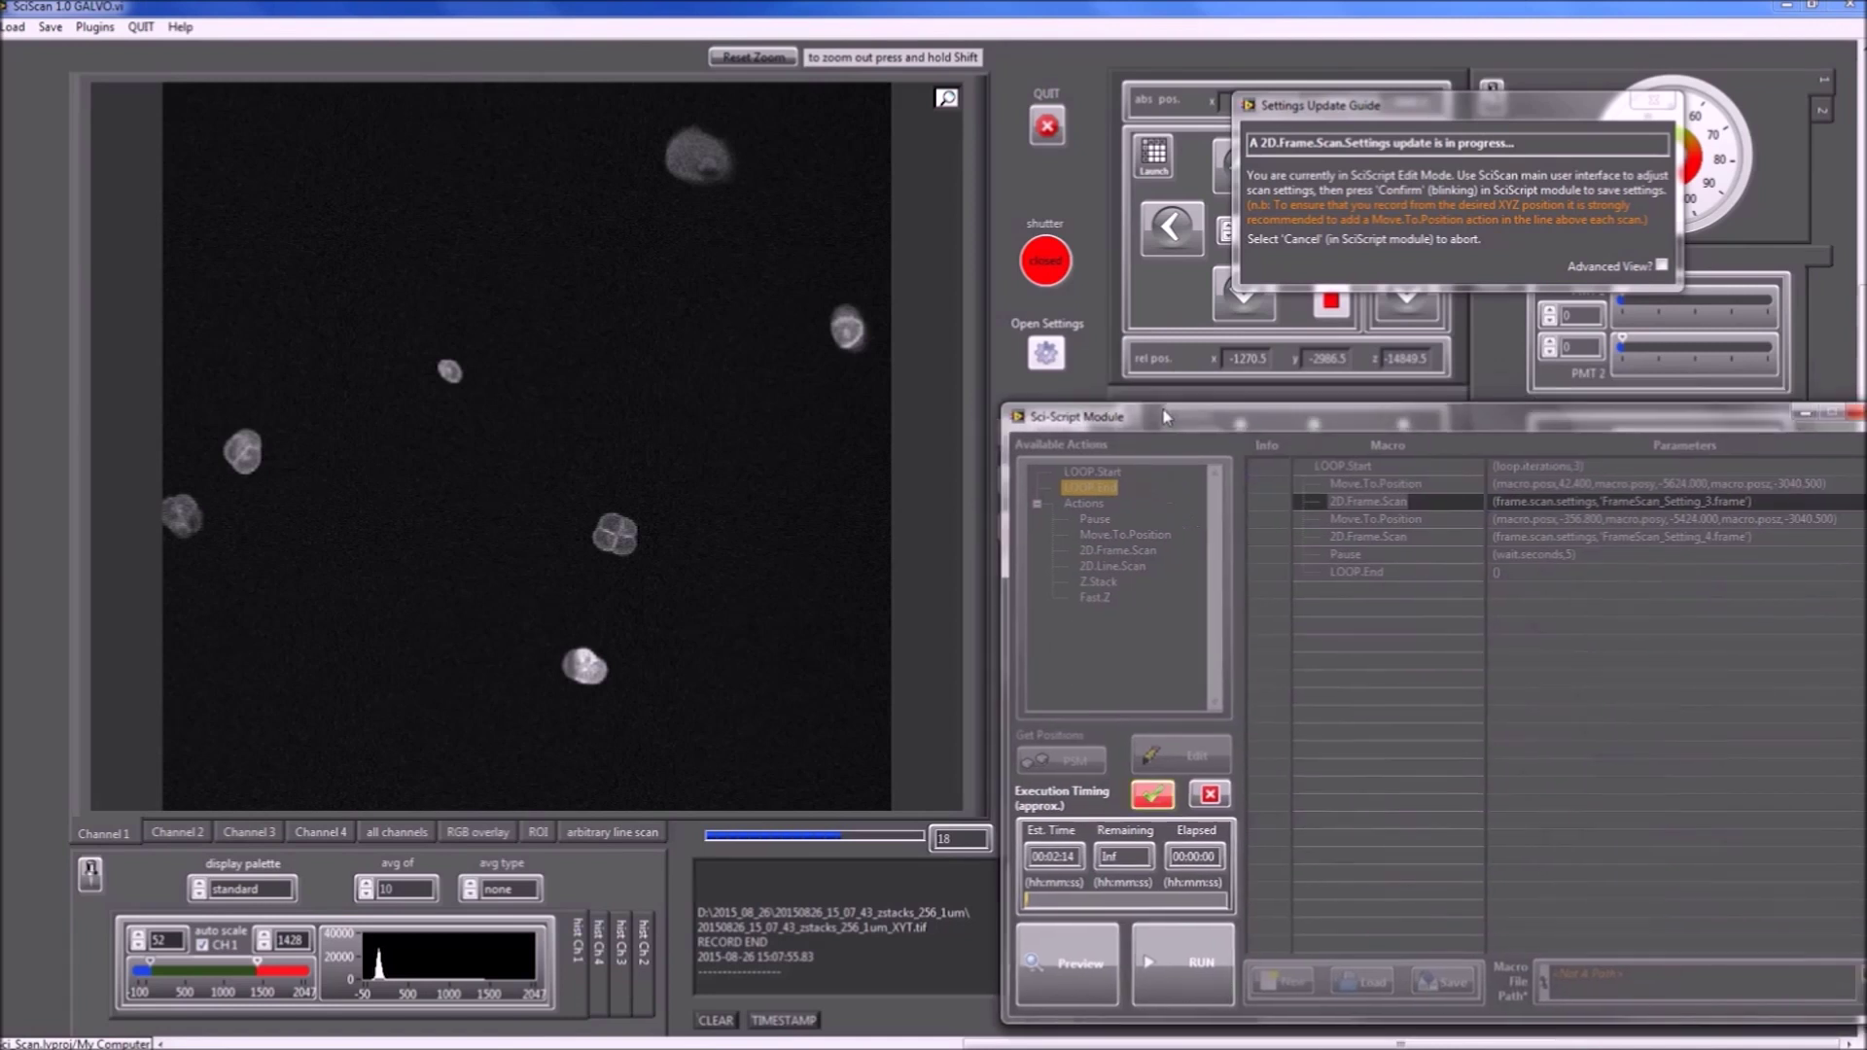
{"action": "left_click", "coordinate": [1155, 799]}
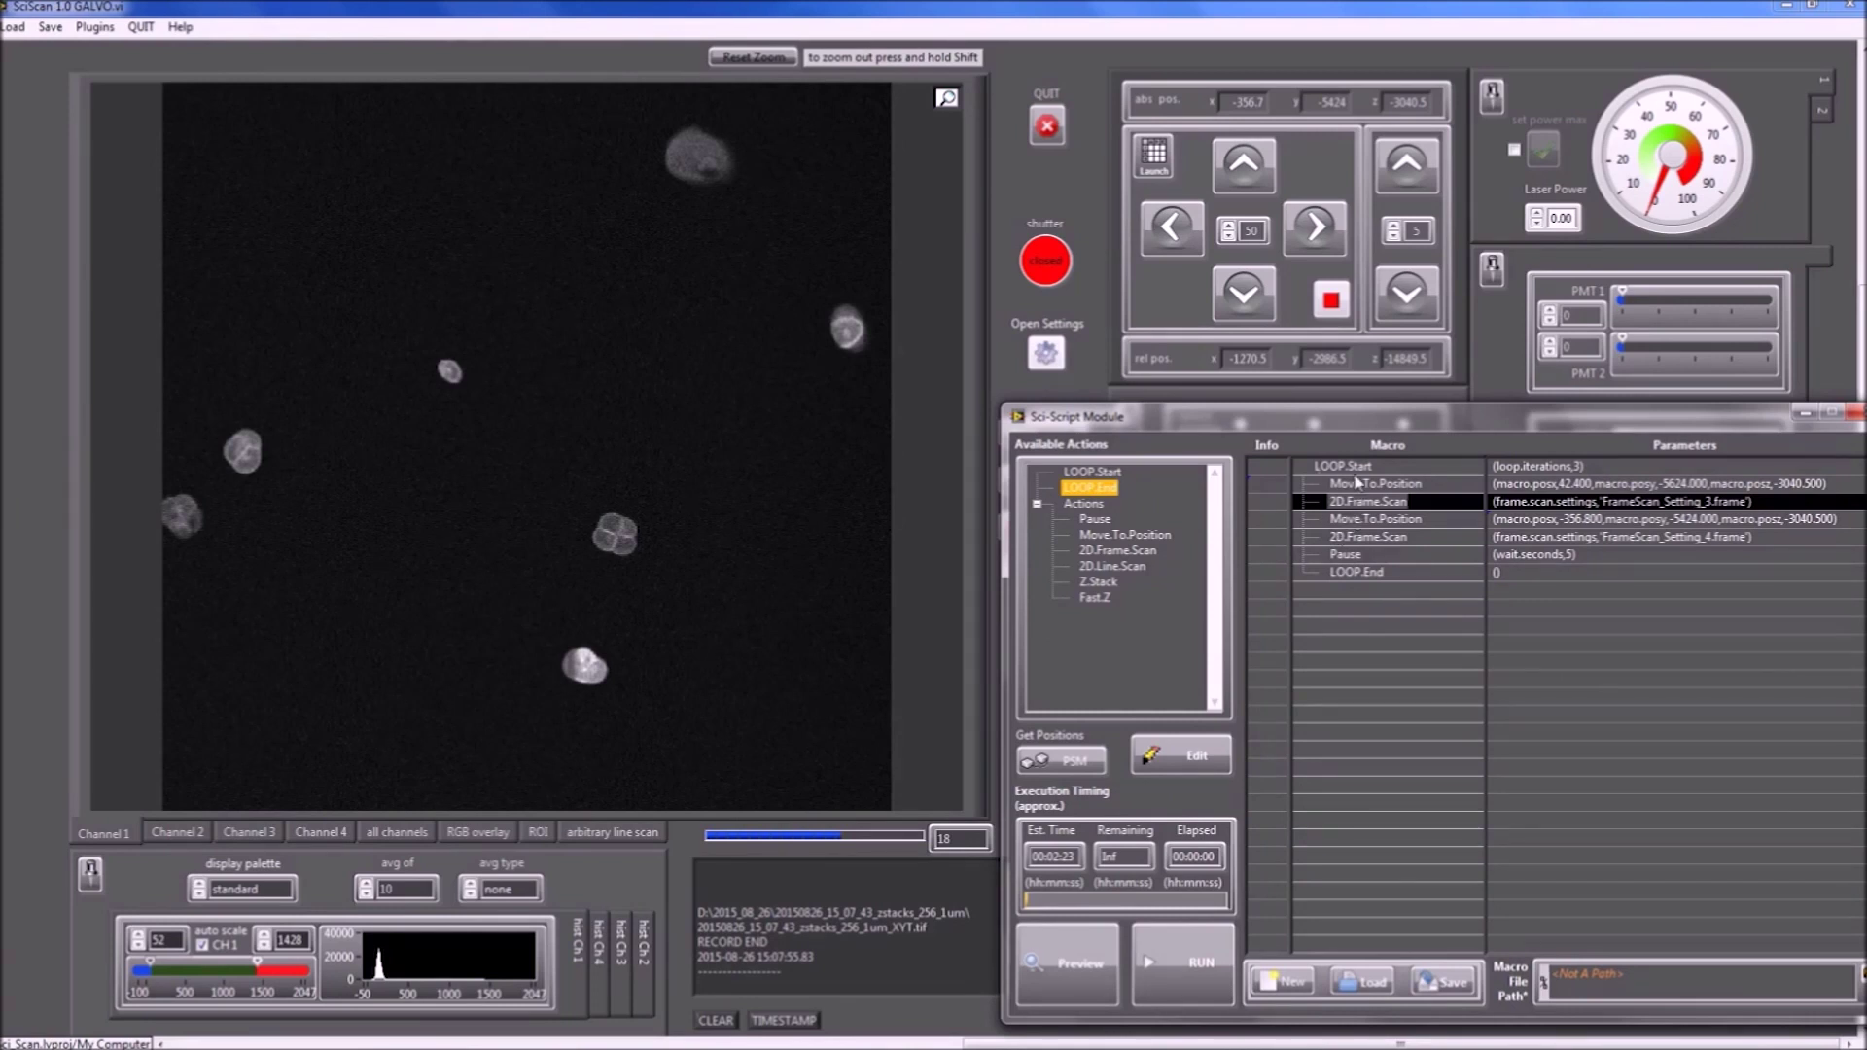
Edit the LOOP.Start line and set the number of loop iterations to 2.
{"action": "left_click", "coordinate": [1358, 469]}
{"action": "left_click", "coordinate": [1215, 768]}
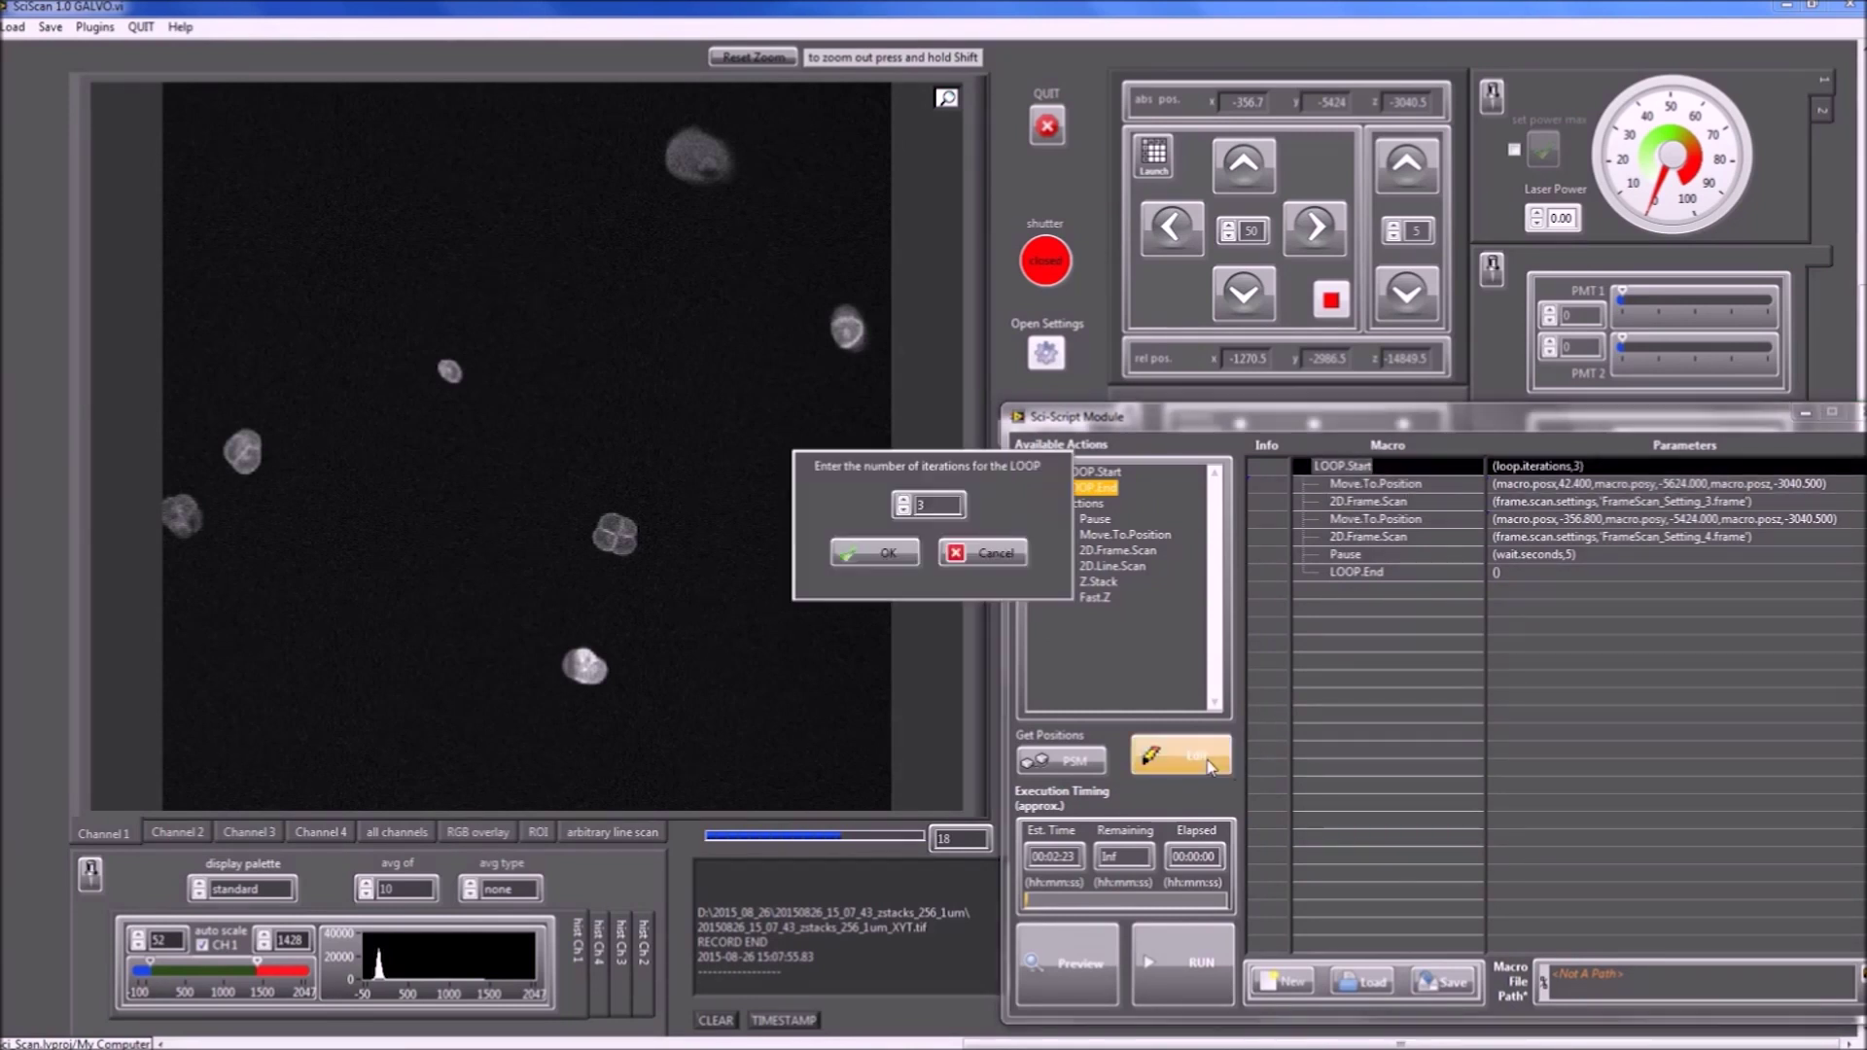
{"action": "left_click", "coordinate": [904, 509]}
{"action": "left_click", "coordinate": [915, 556]}
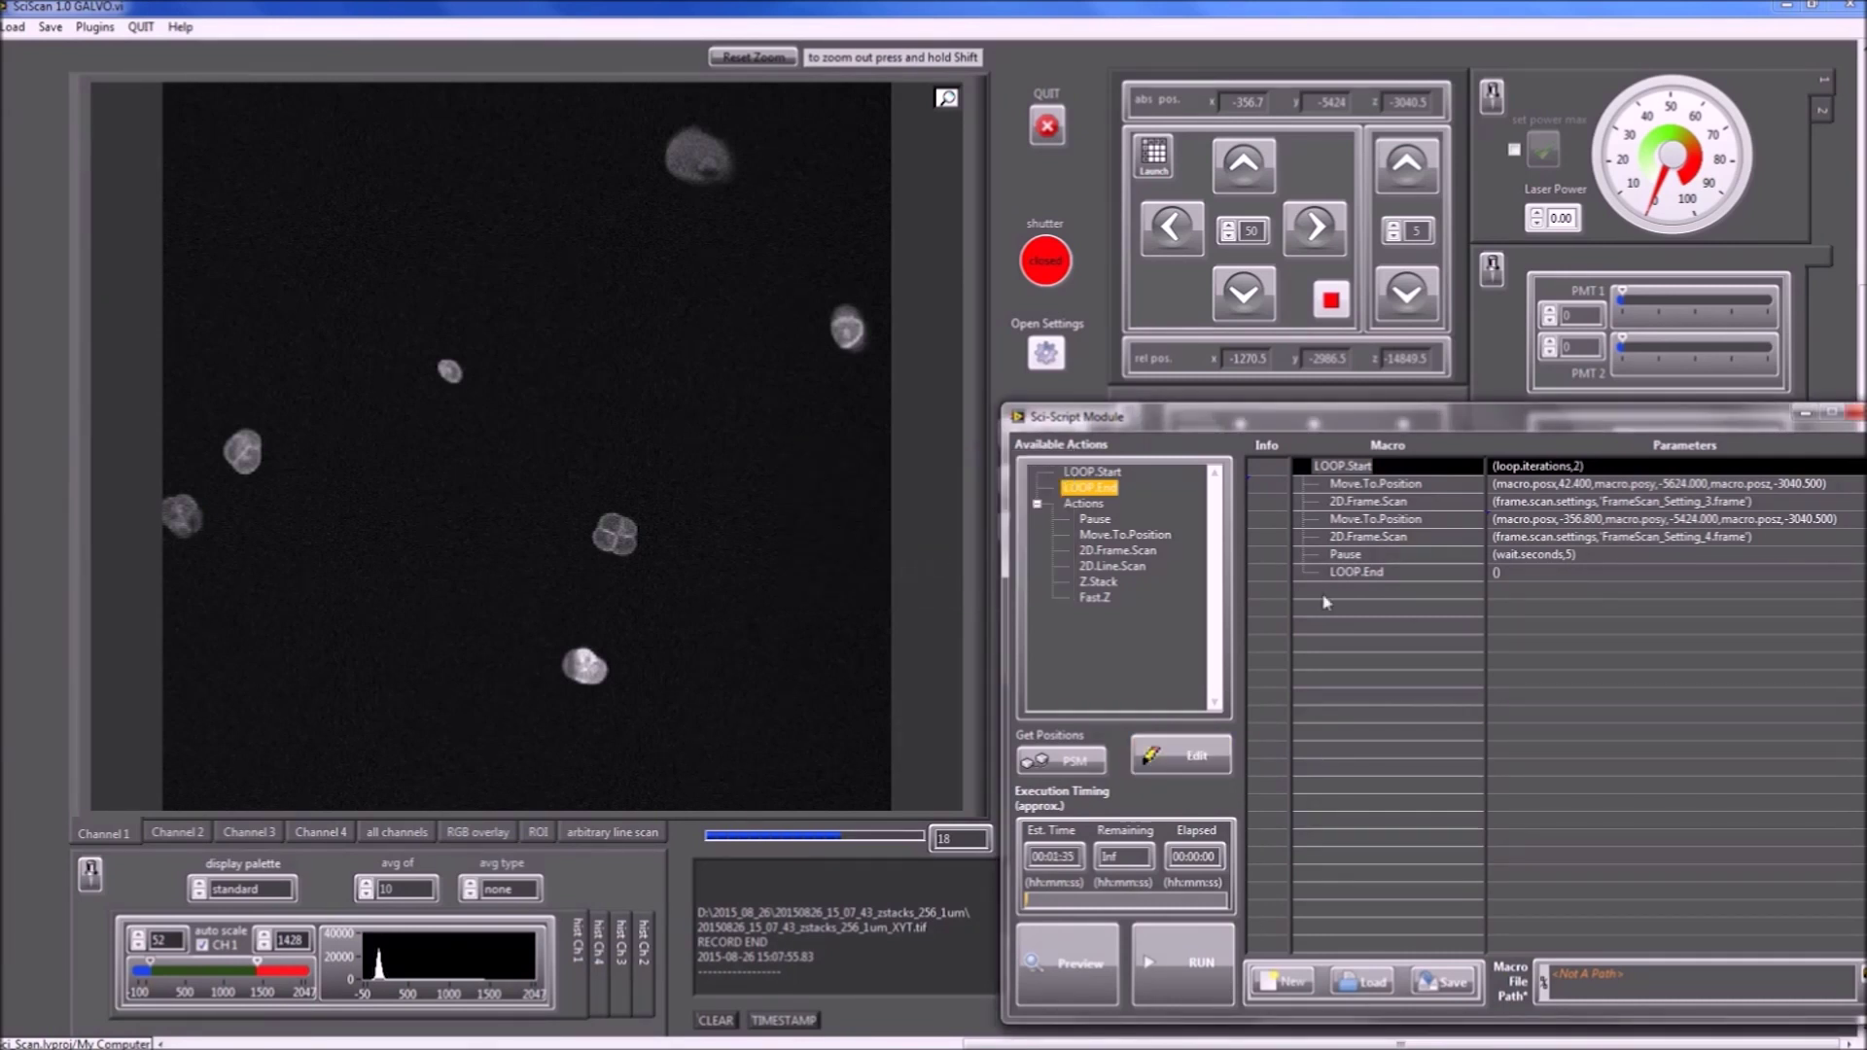
Edit the Pause action in the macro so that it waits 4 seconds.
{"action": "left_click", "coordinate": [1373, 556]}
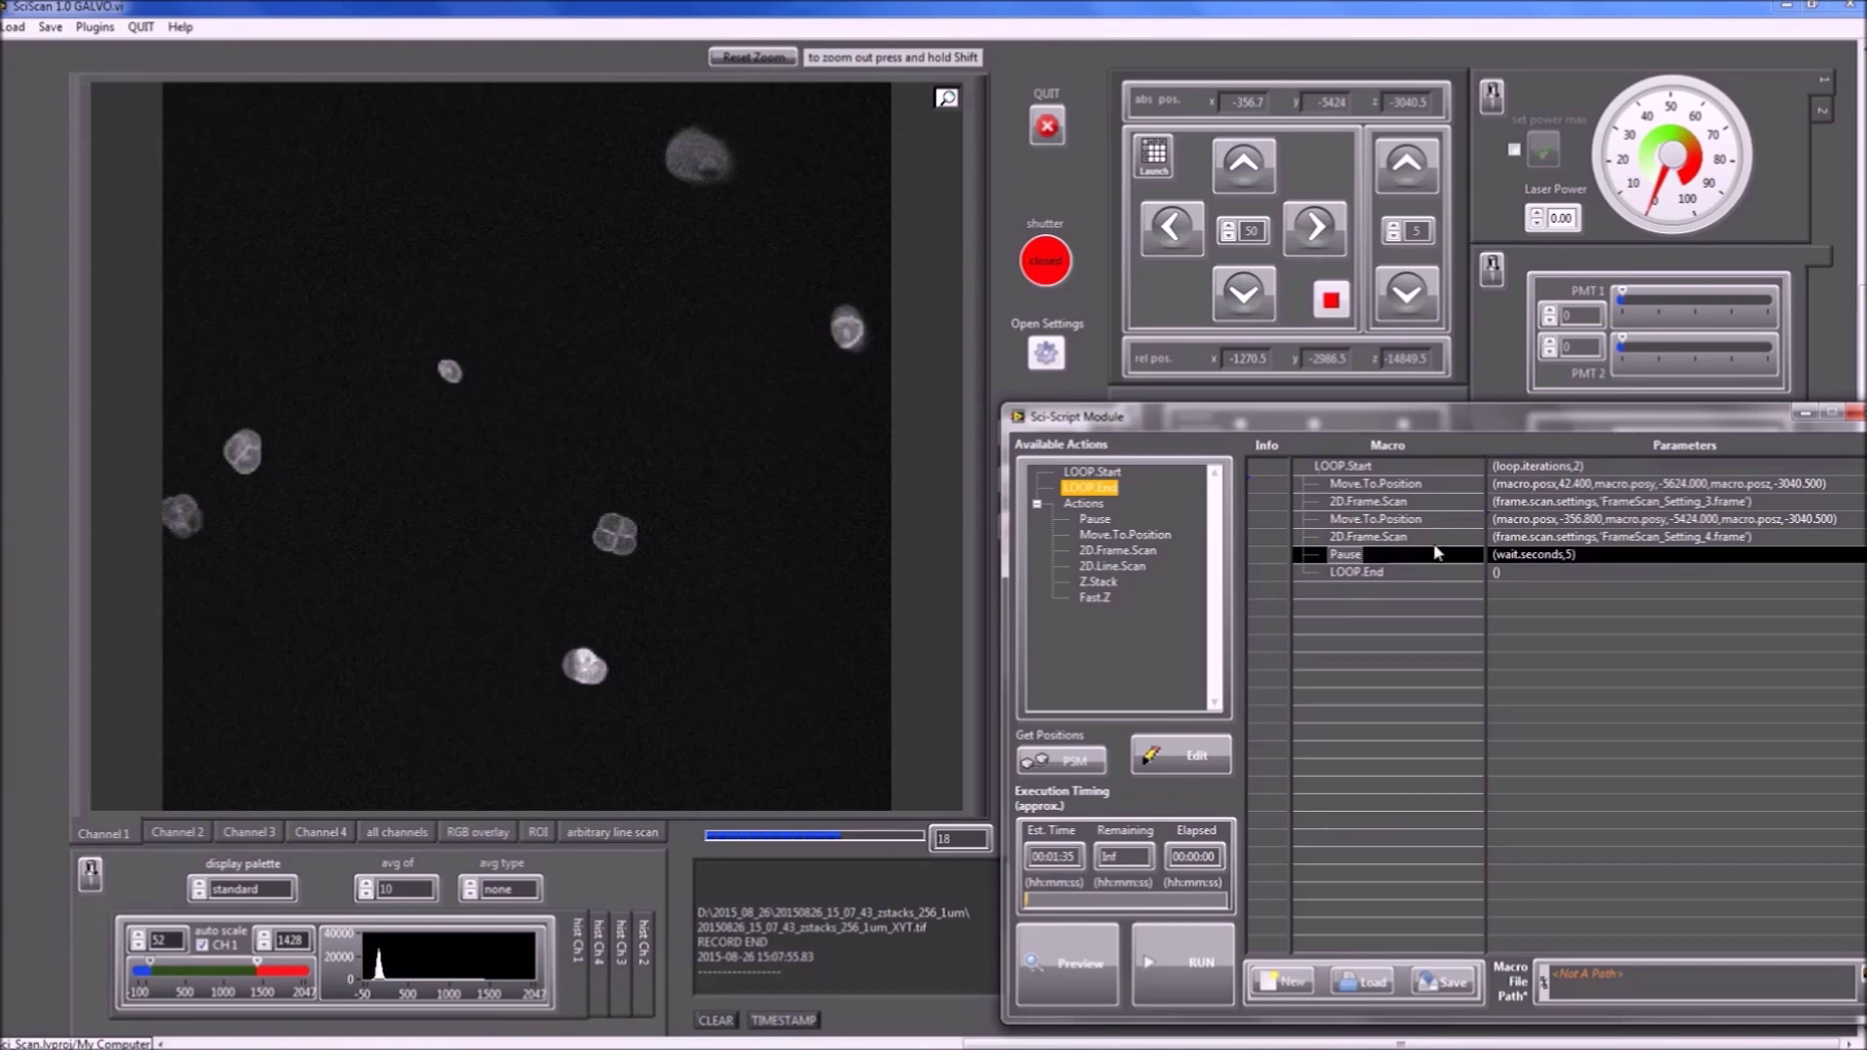
{"action": "left_click", "coordinate": [1206, 759]}
{"action": "left_click", "coordinate": [907, 503]}
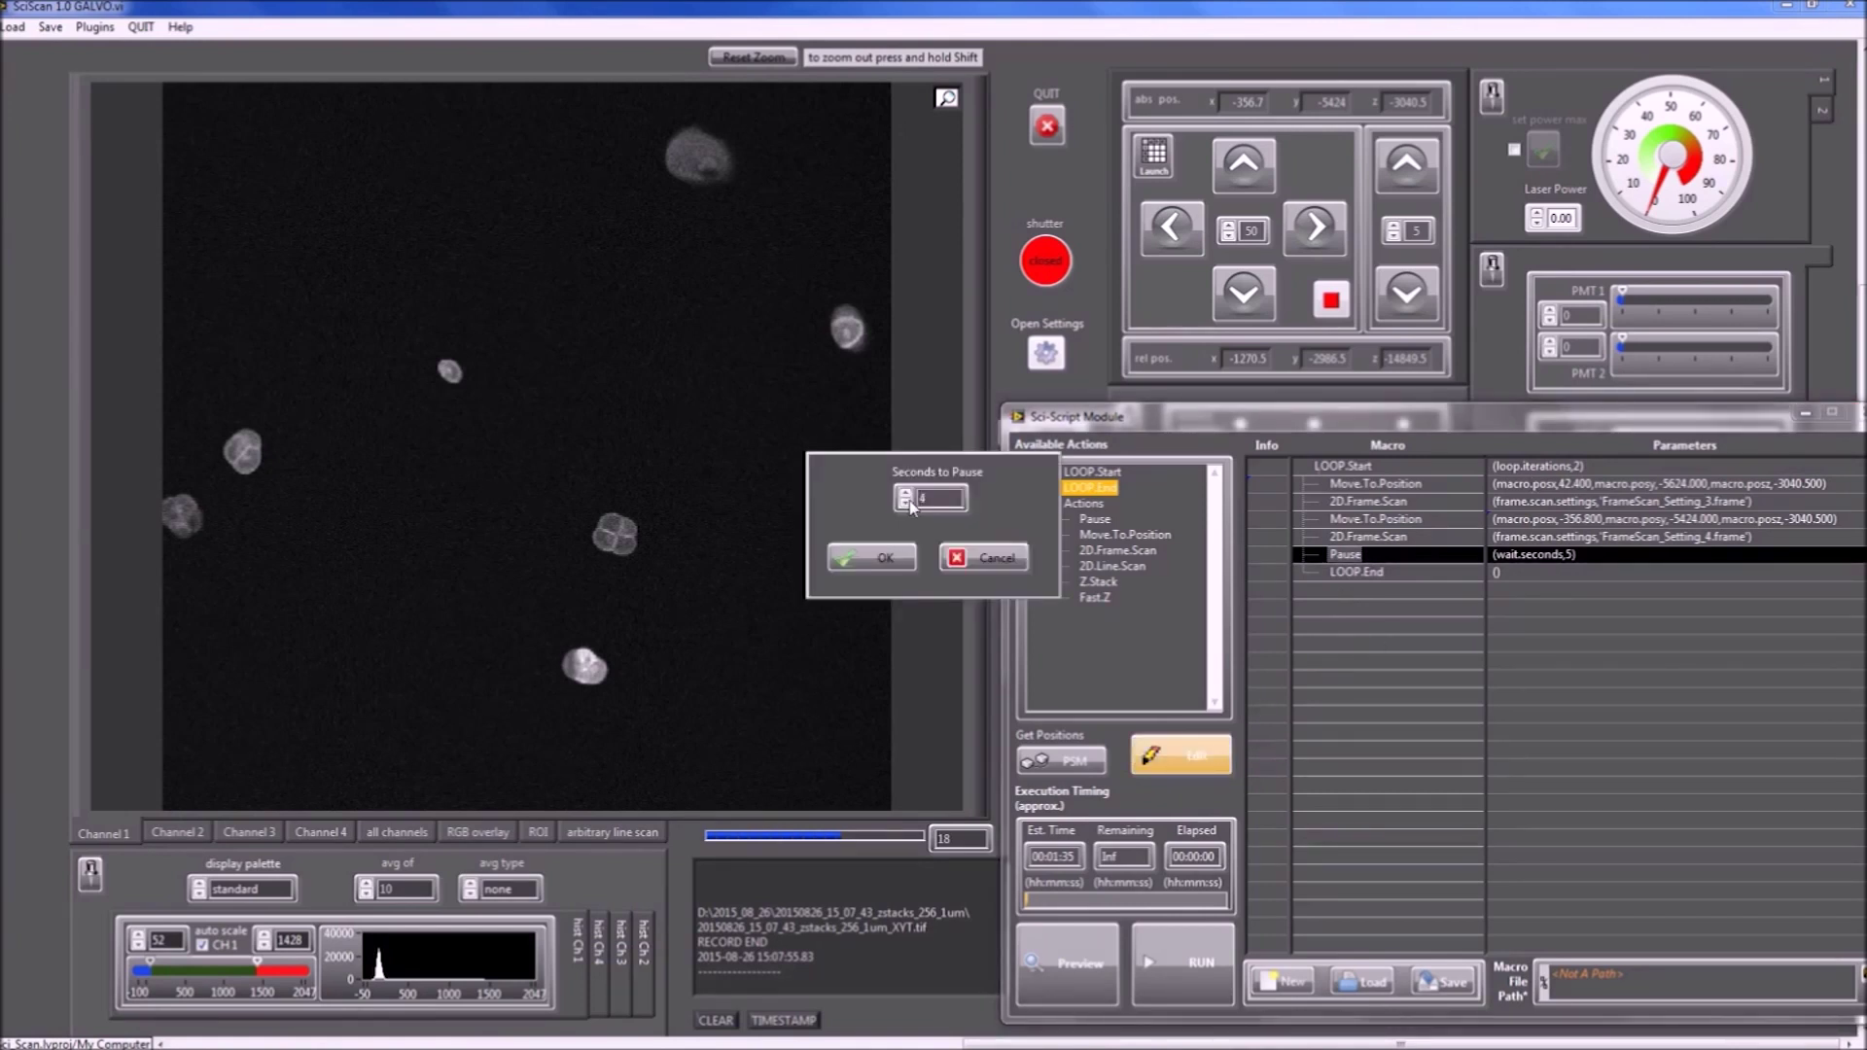
{"action": "left_click", "coordinate": [909, 562]}
Save the macro as TimeLapse1 in the SciScript folder.
{"action": "left_click_drag", "start_coordinate": [1397, 428], "coordinate": [1303, 412]}
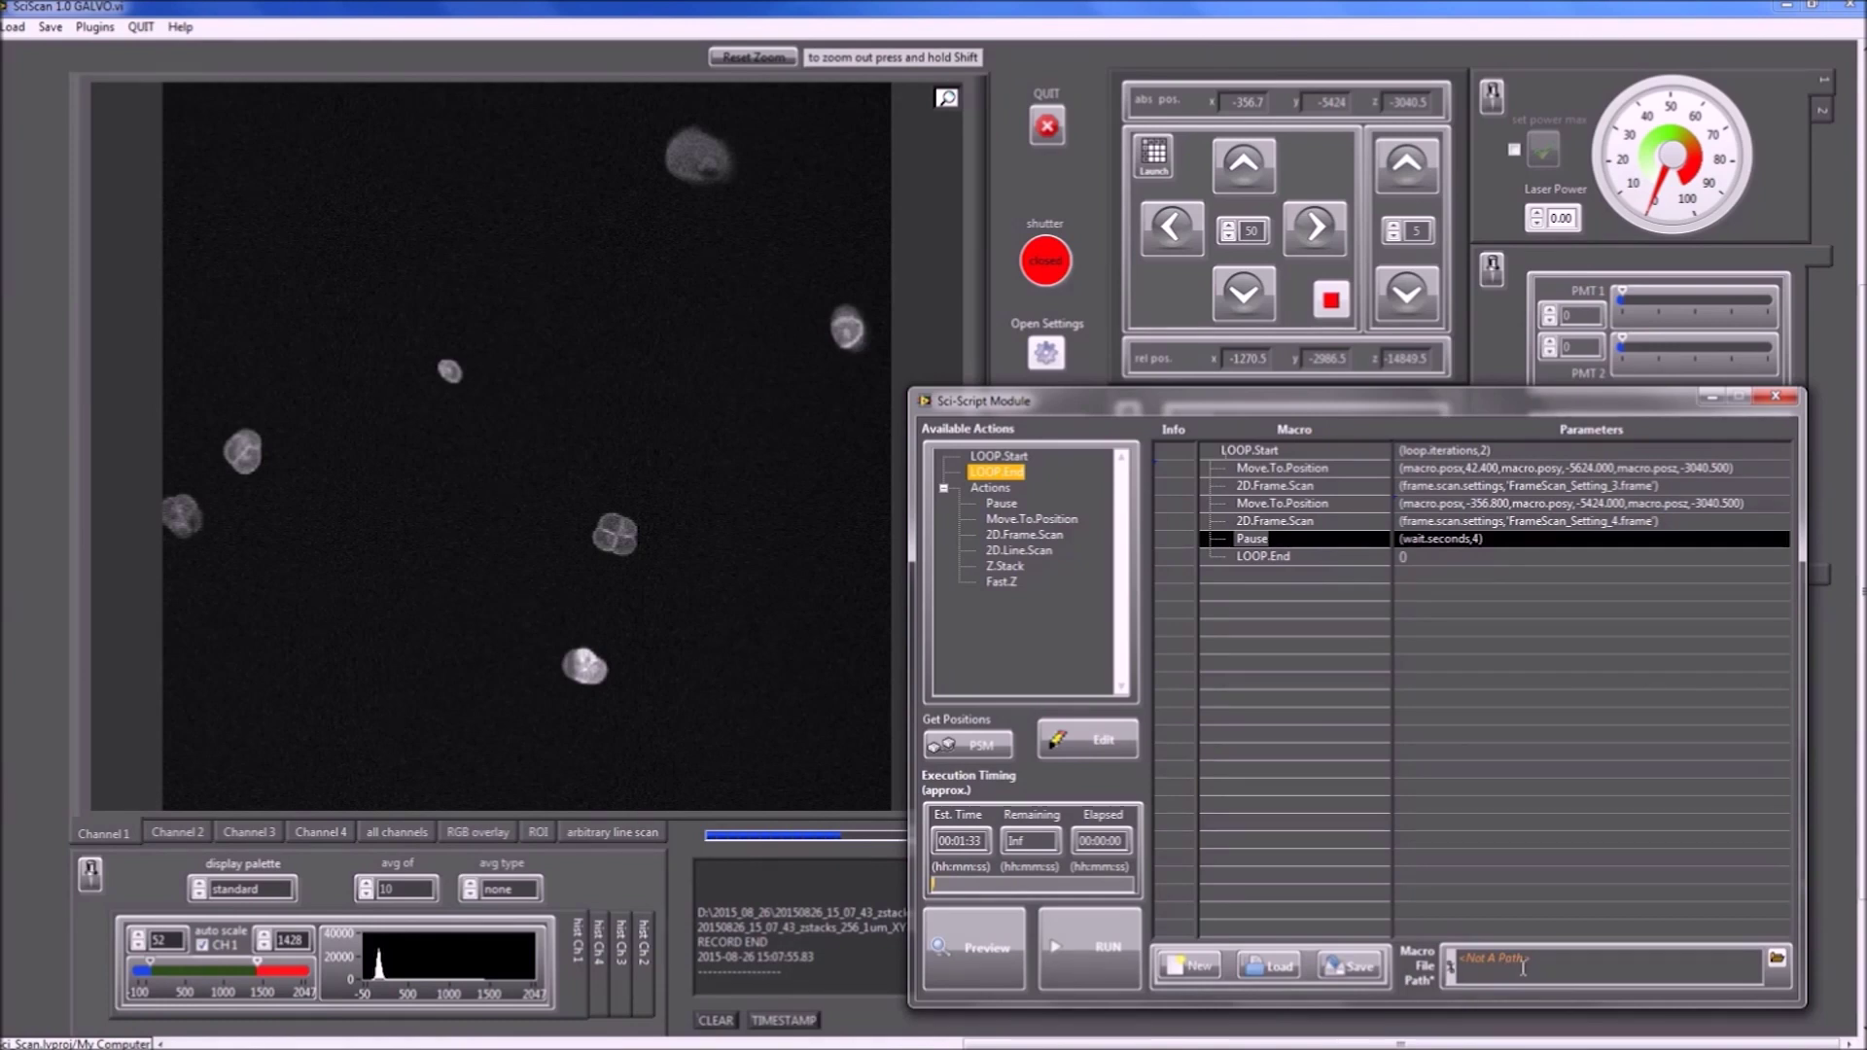
{"action": "left_click", "coordinate": [1338, 969]}
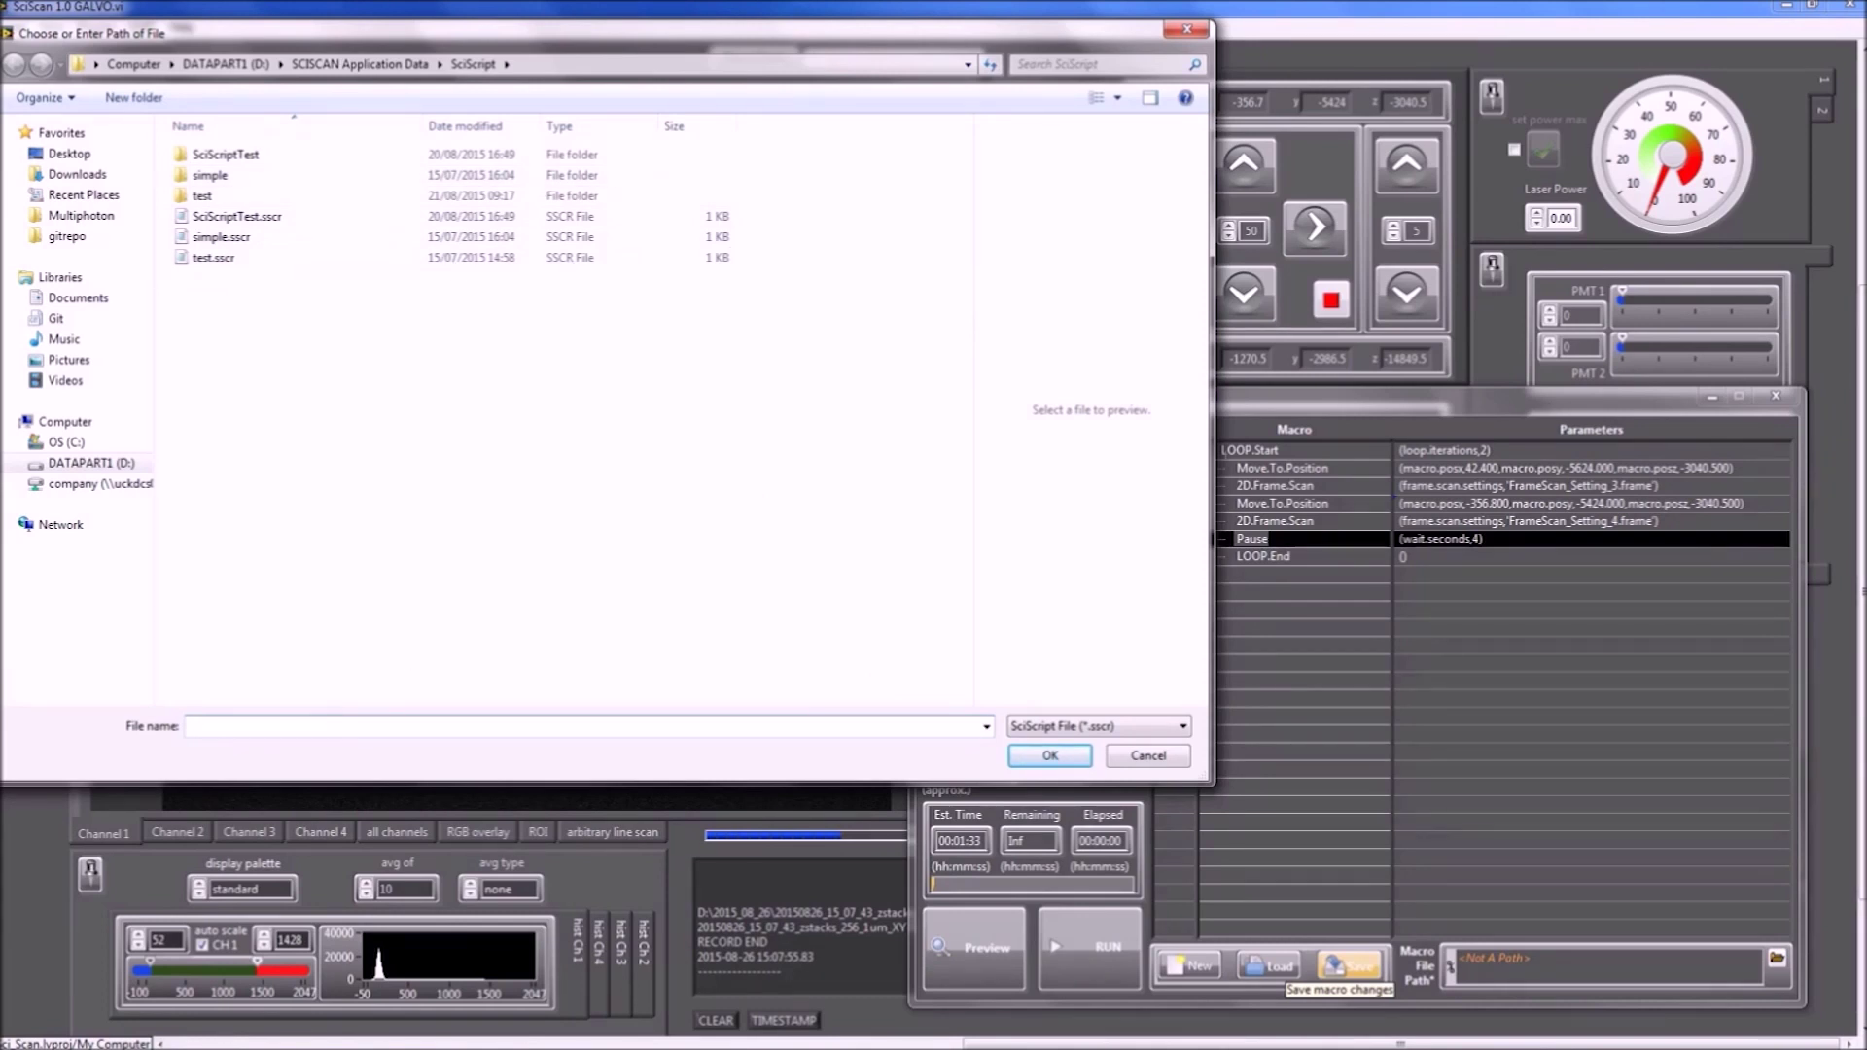
{"action": "type", "text": "TimeLa"}
{"action": "type", "text": "pse1"}
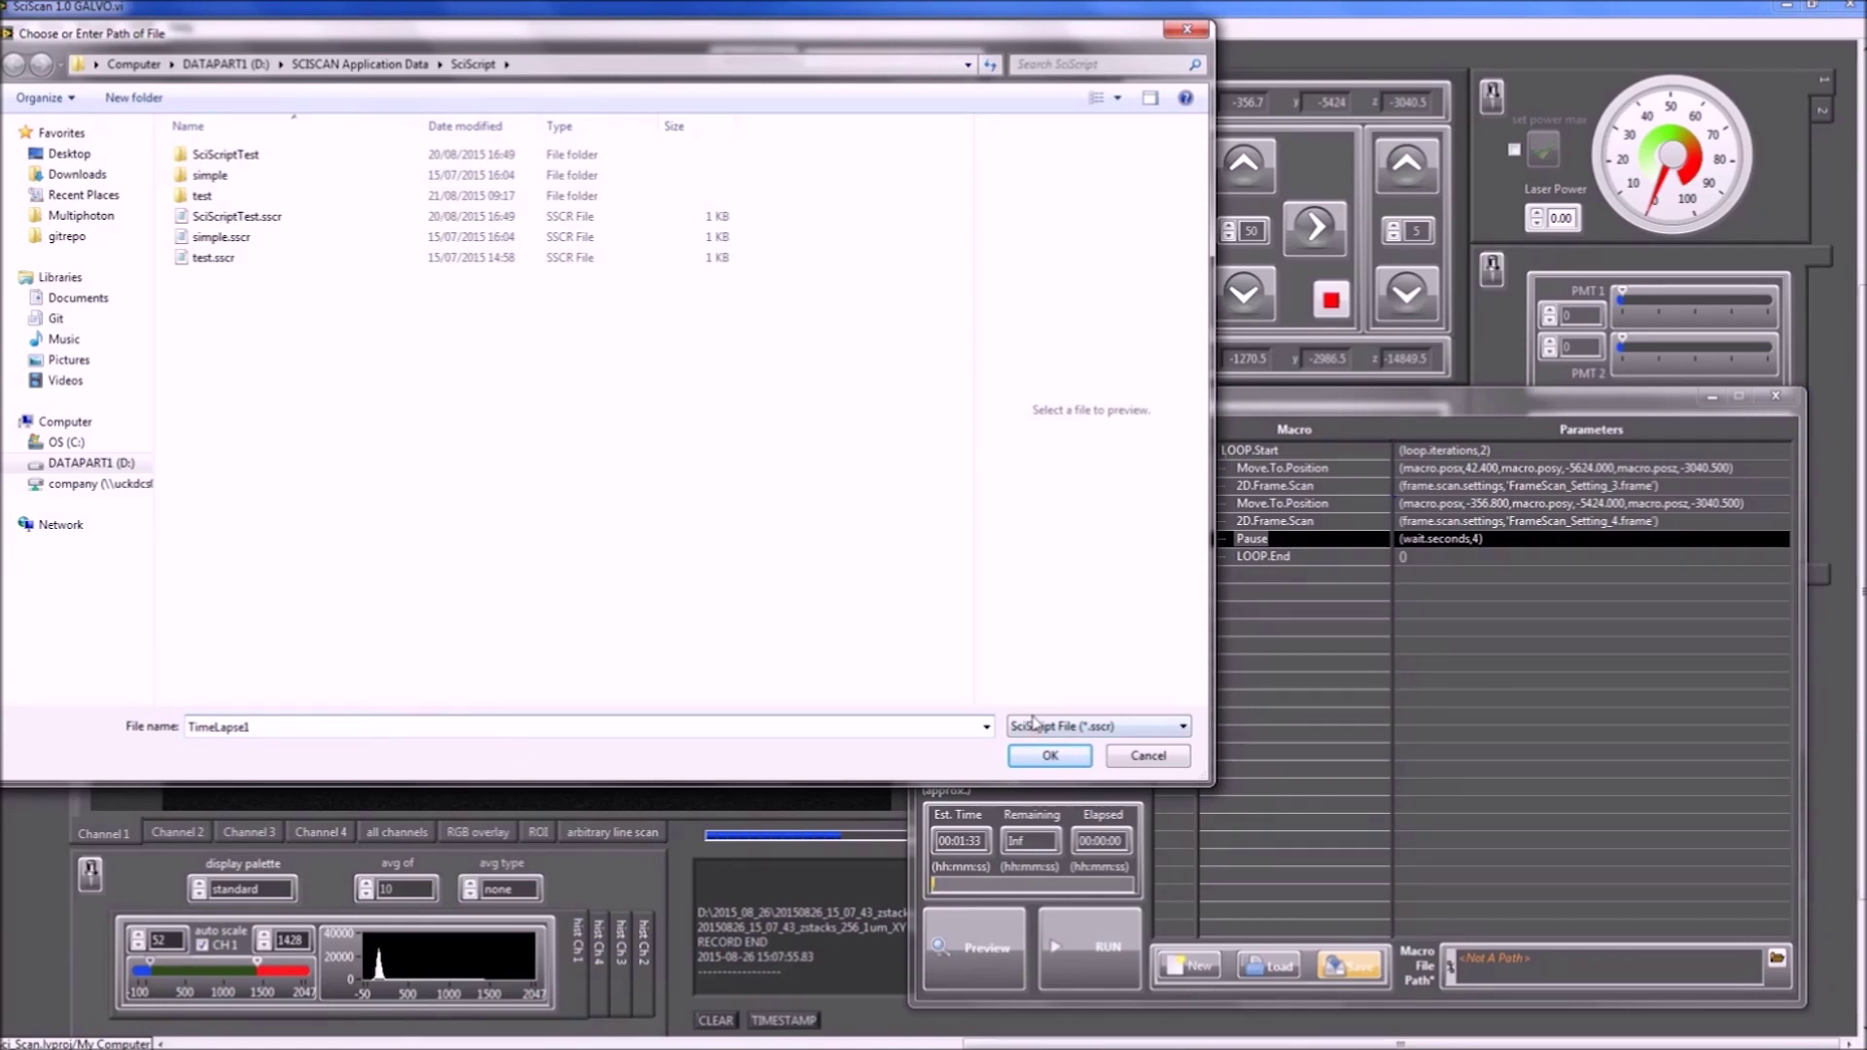
{"action": "left_click", "coordinate": [1050, 758]}
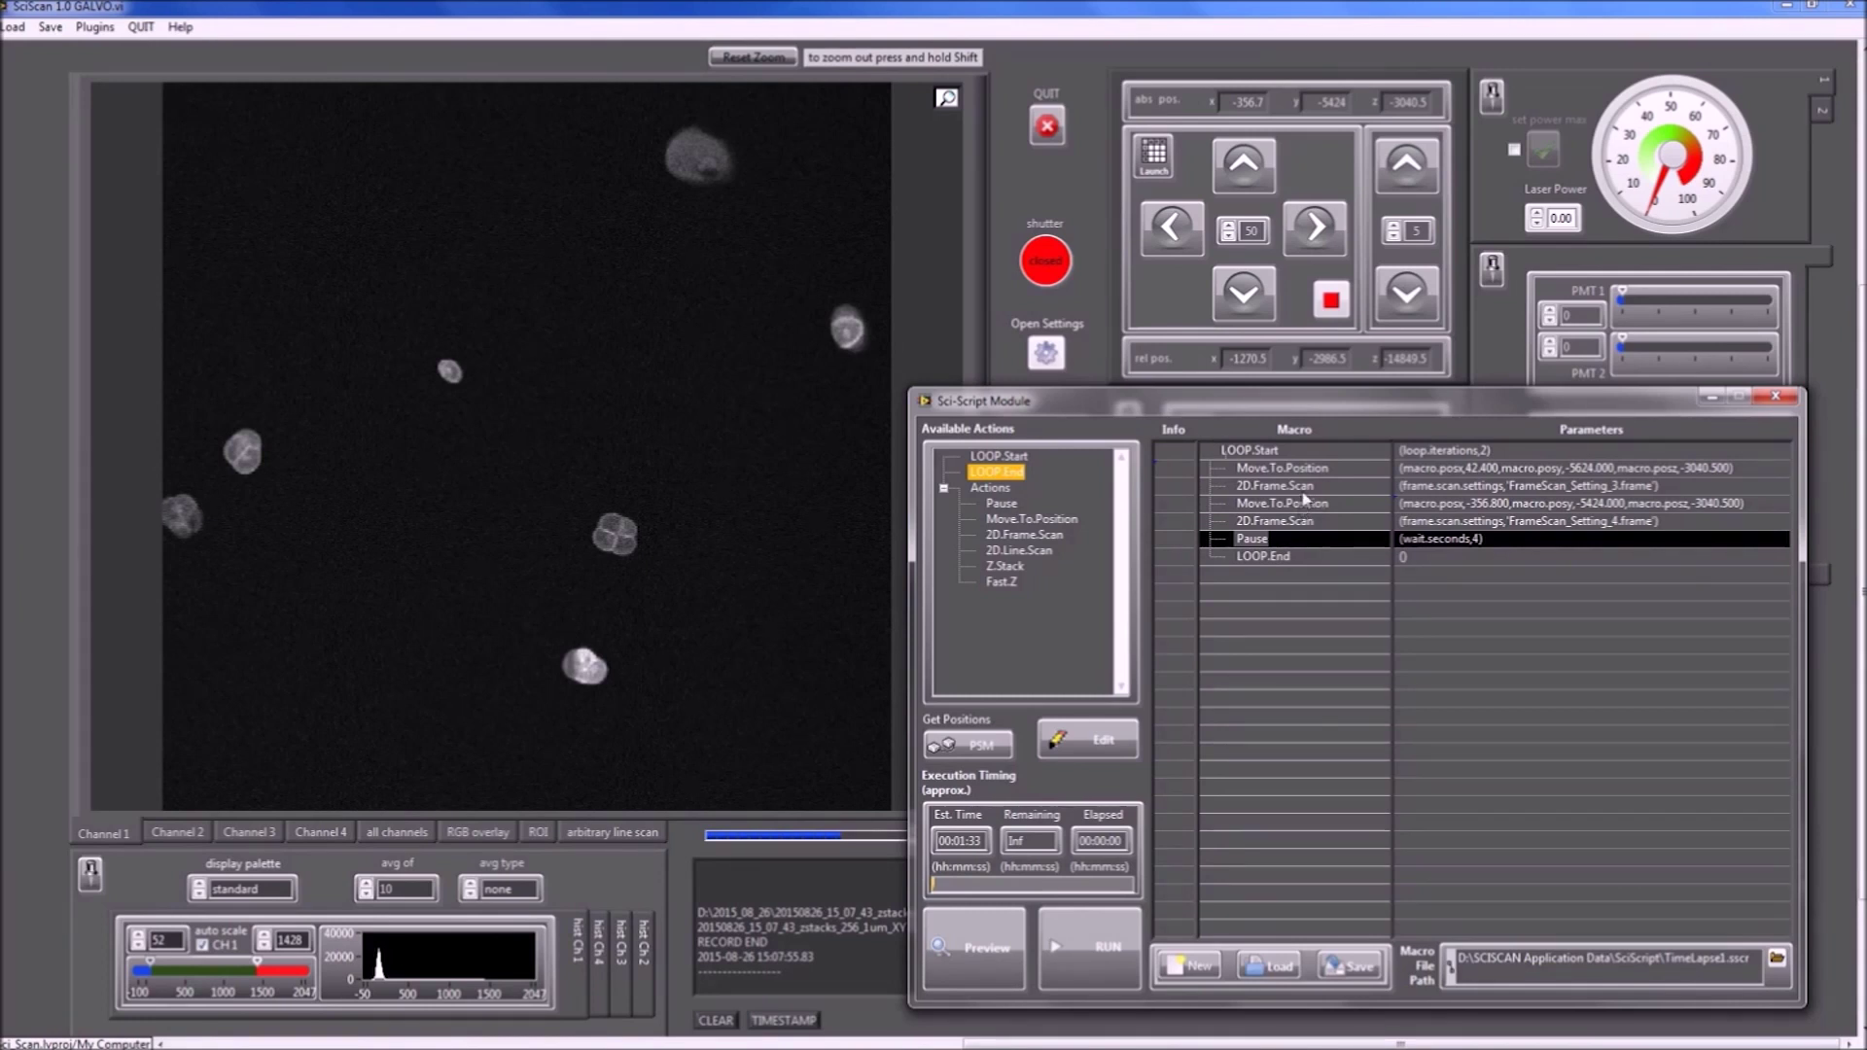
Remove the first Move.To.Position line from the macro and save this version as TimeLapse2.sscr.
{"action": "left_click_drag", "start_coordinate": [1266, 473], "coordinate": [1055, 517]}
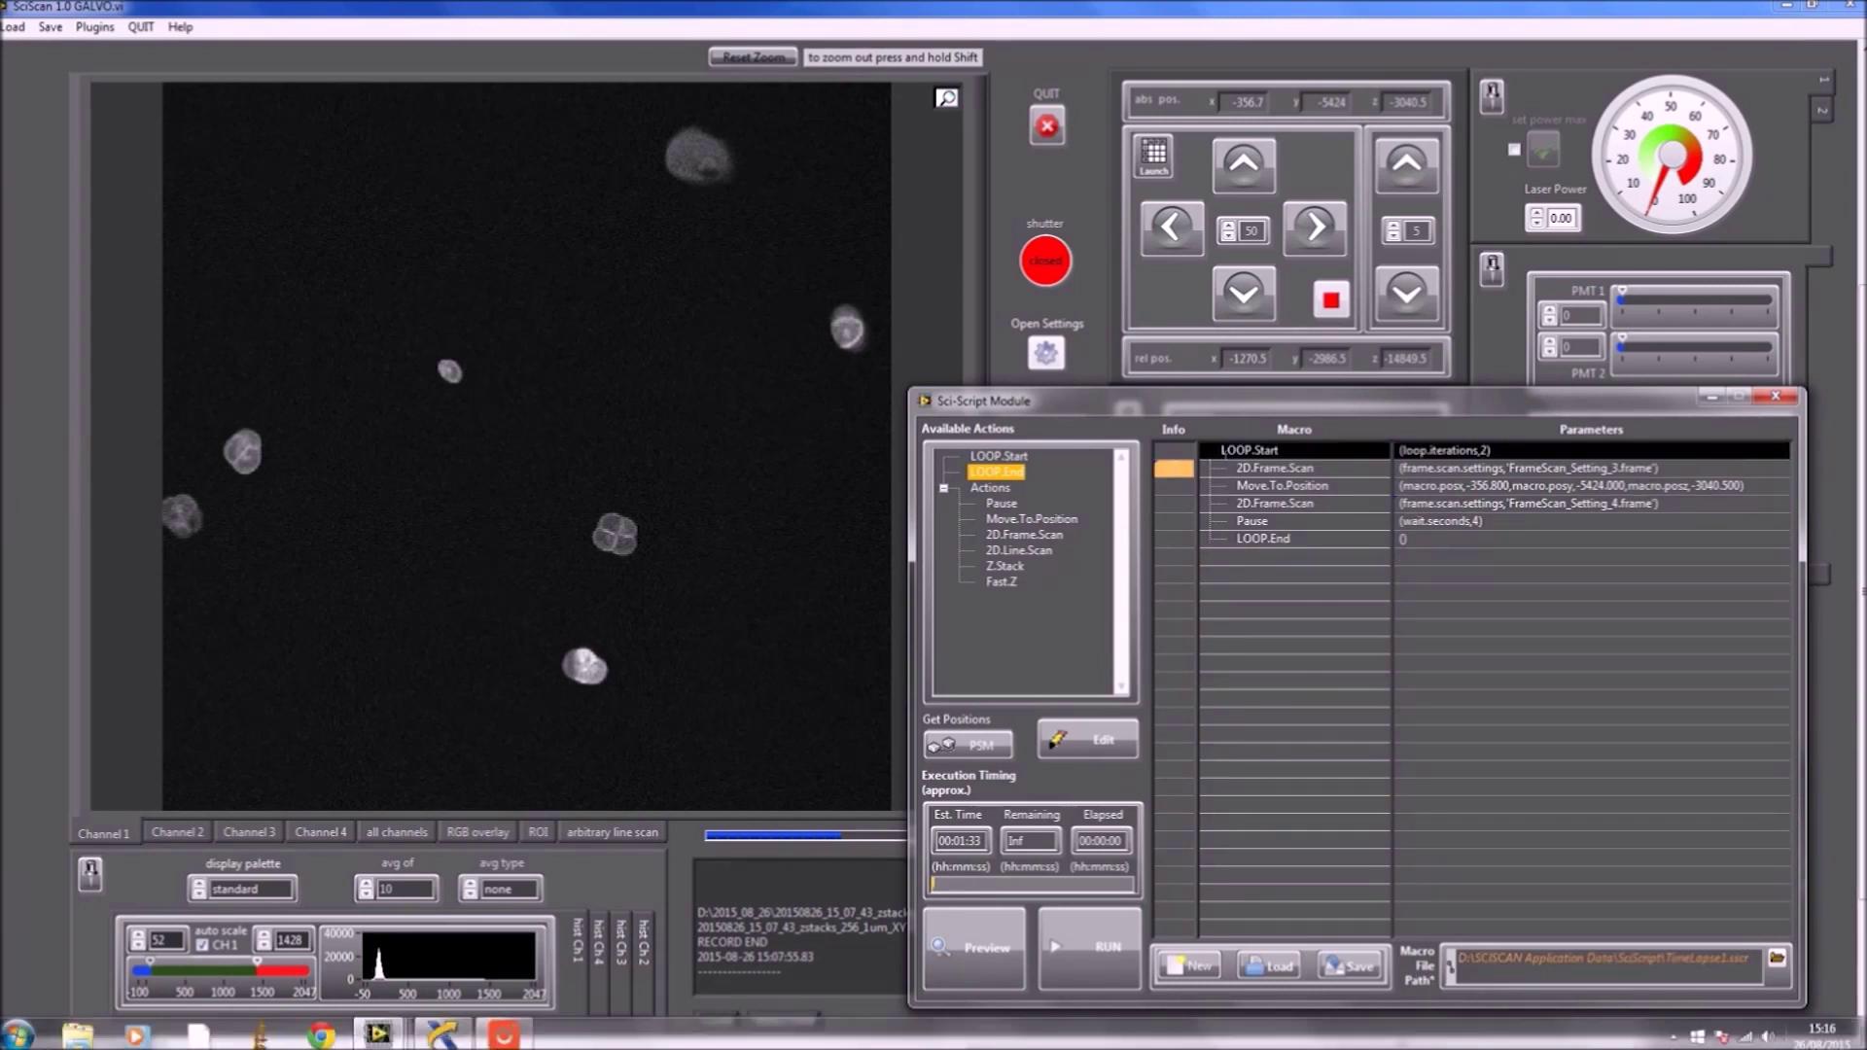
{"action": "left_click", "coordinate": [1776, 958]}
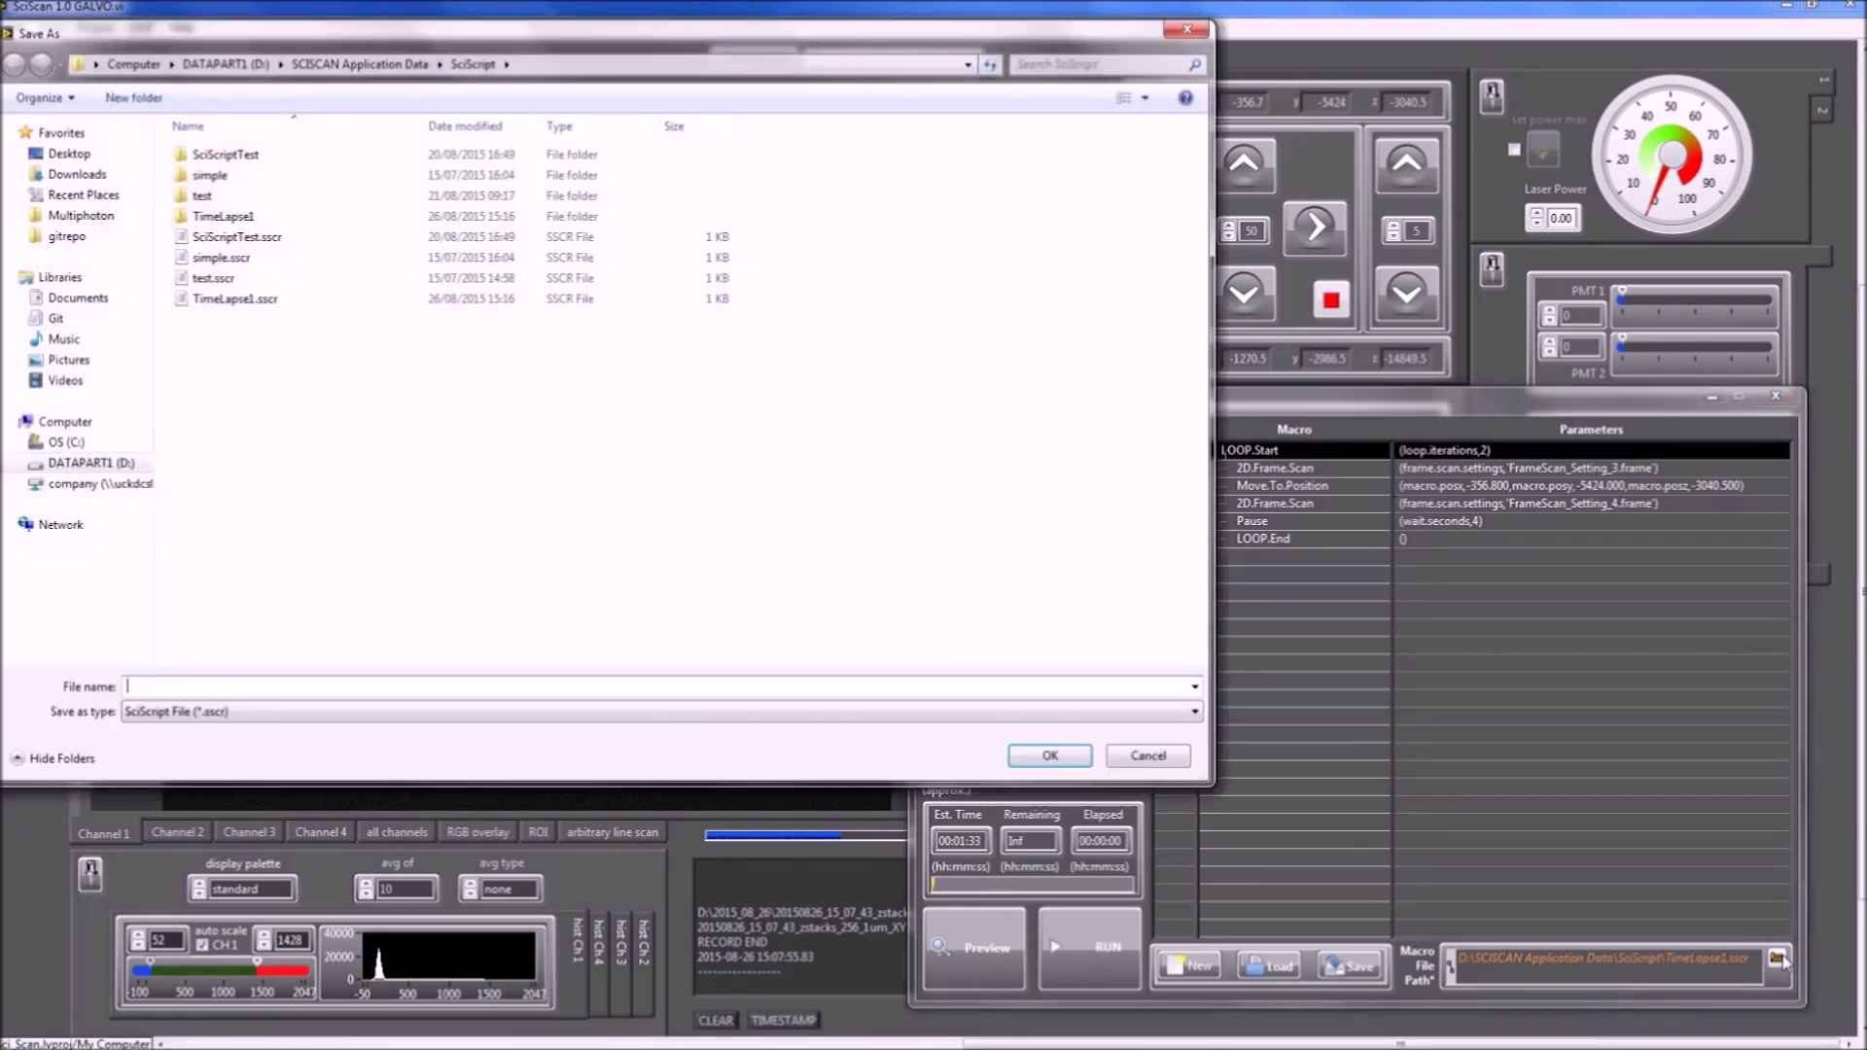
{"action": "left_click", "coordinate": [255, 298]}
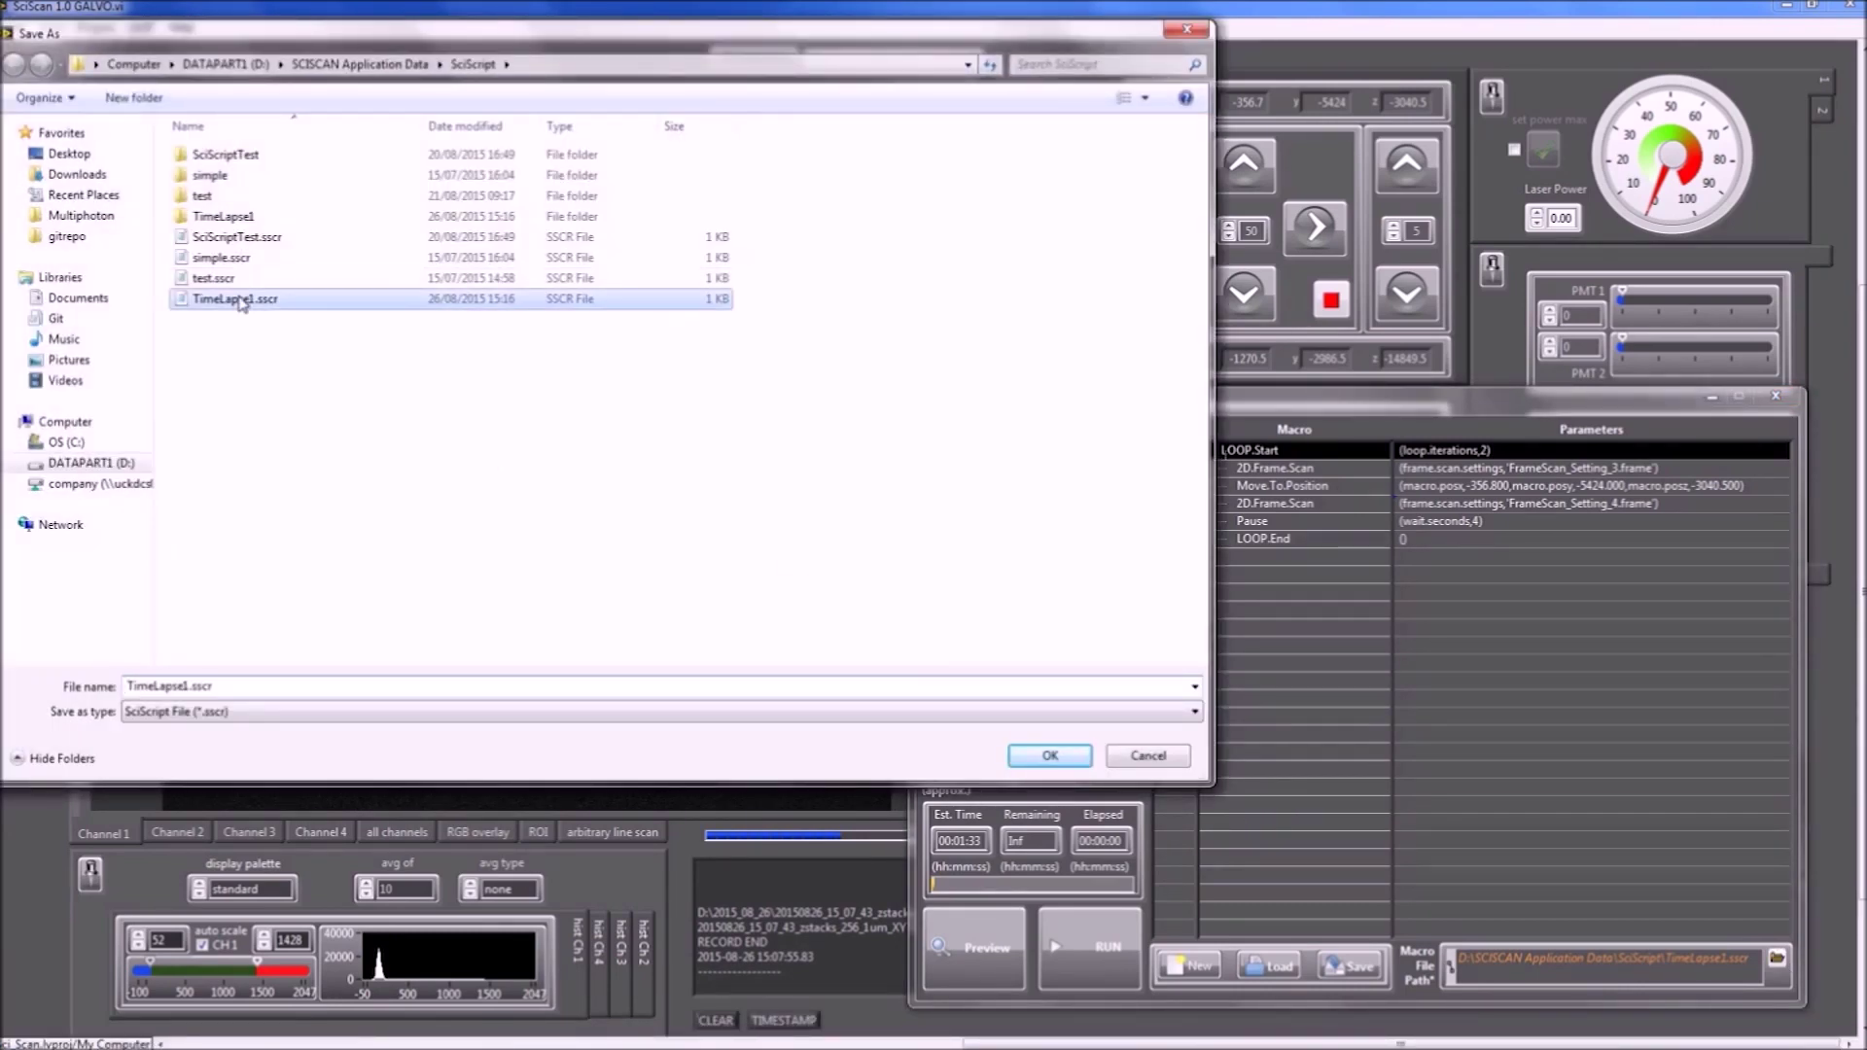
{"action": "left_click", "coordinate": [180, 687]}
{"action": "left_click", "coordinate": [188, 686]}
{"action": "key", "text": "BackSpace"}
{"action": "type", "text": "2"}
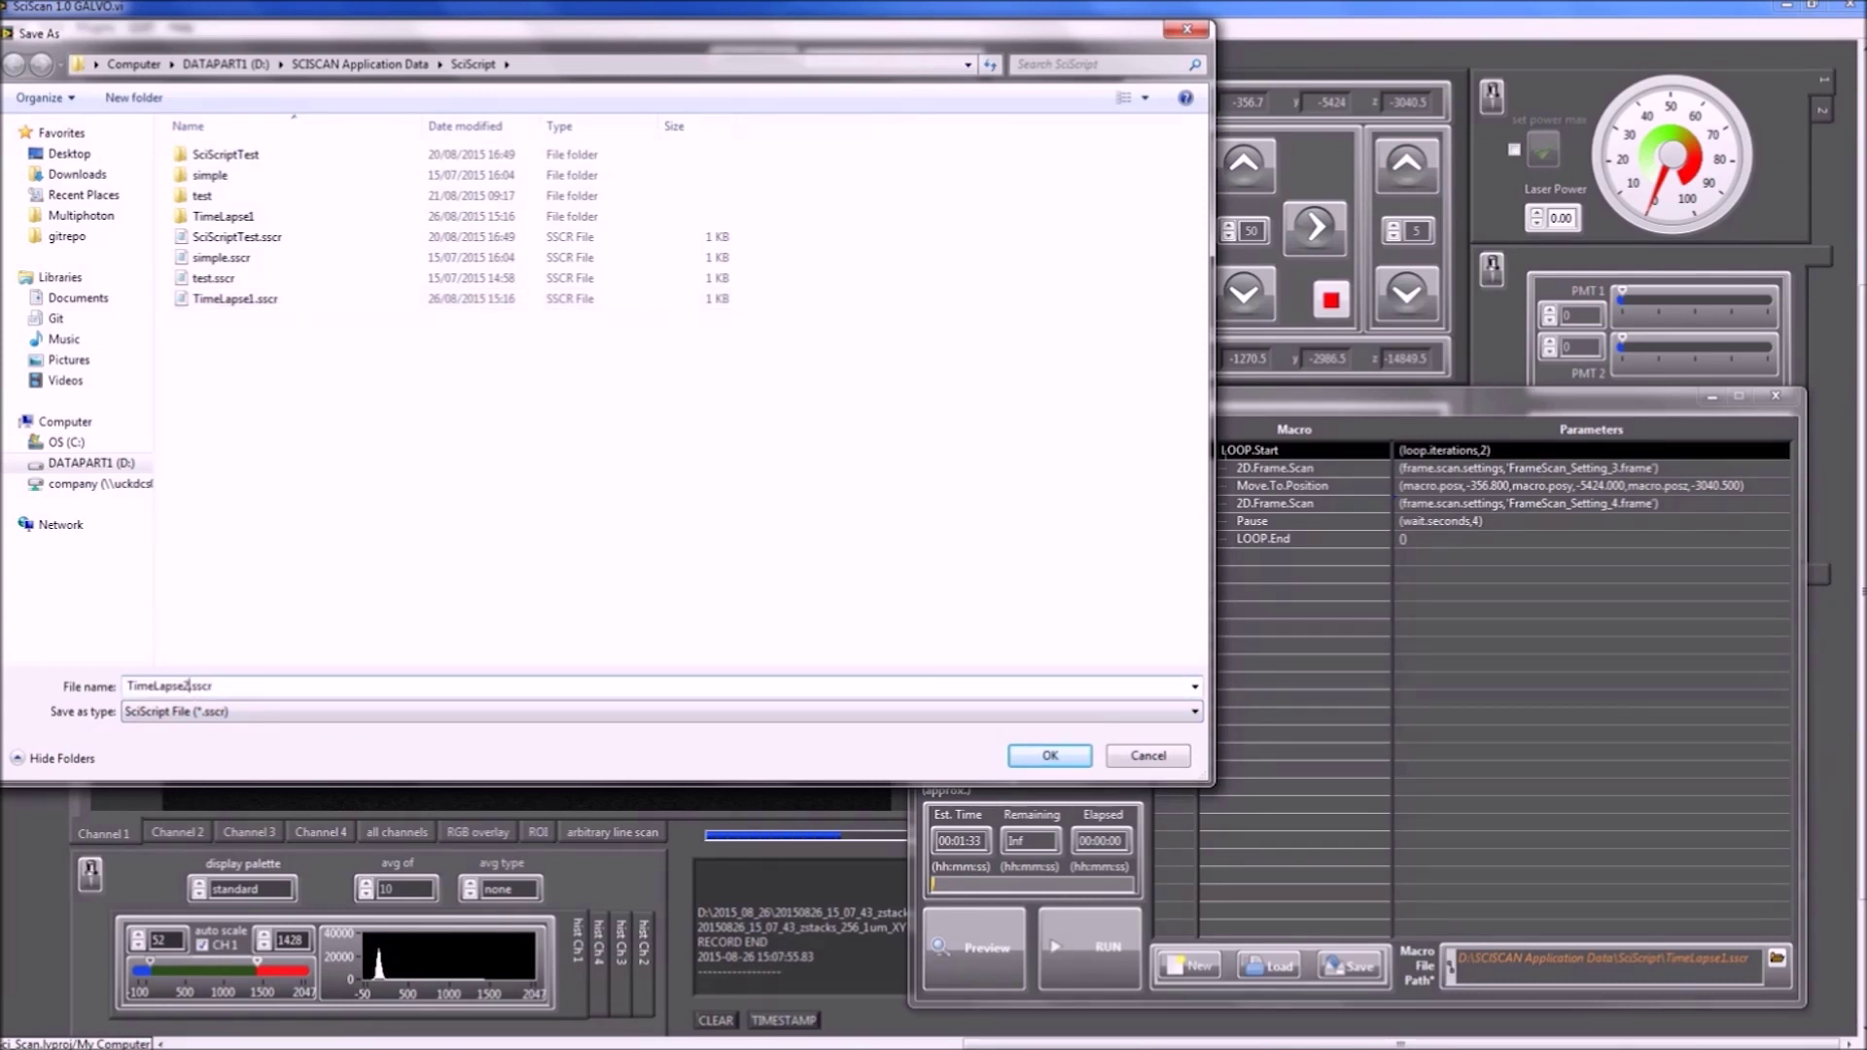
{"action": "left_click", "coordinate": [1048, 755]}
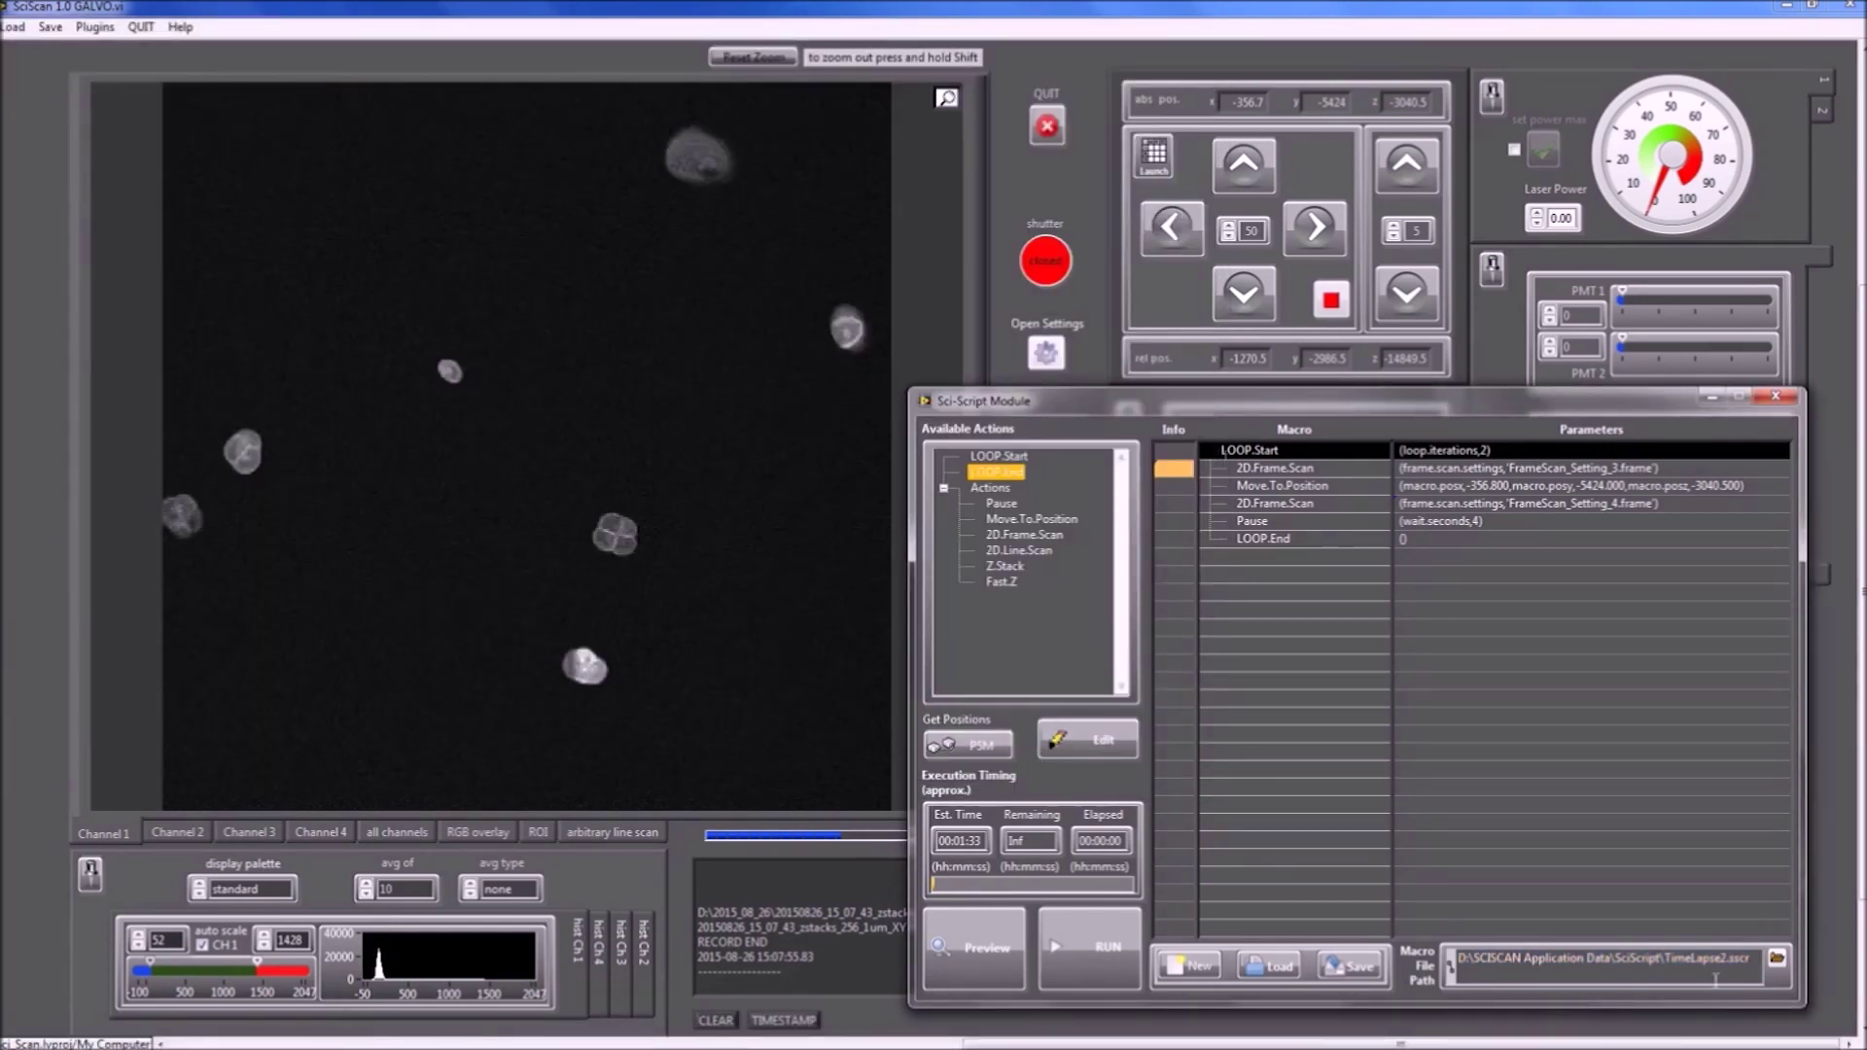
Start a new empty macro, and load TimeLapse1.sscr with all stage position information cleared.
{"action": "left_click", "coordinate": [1186, 972]}
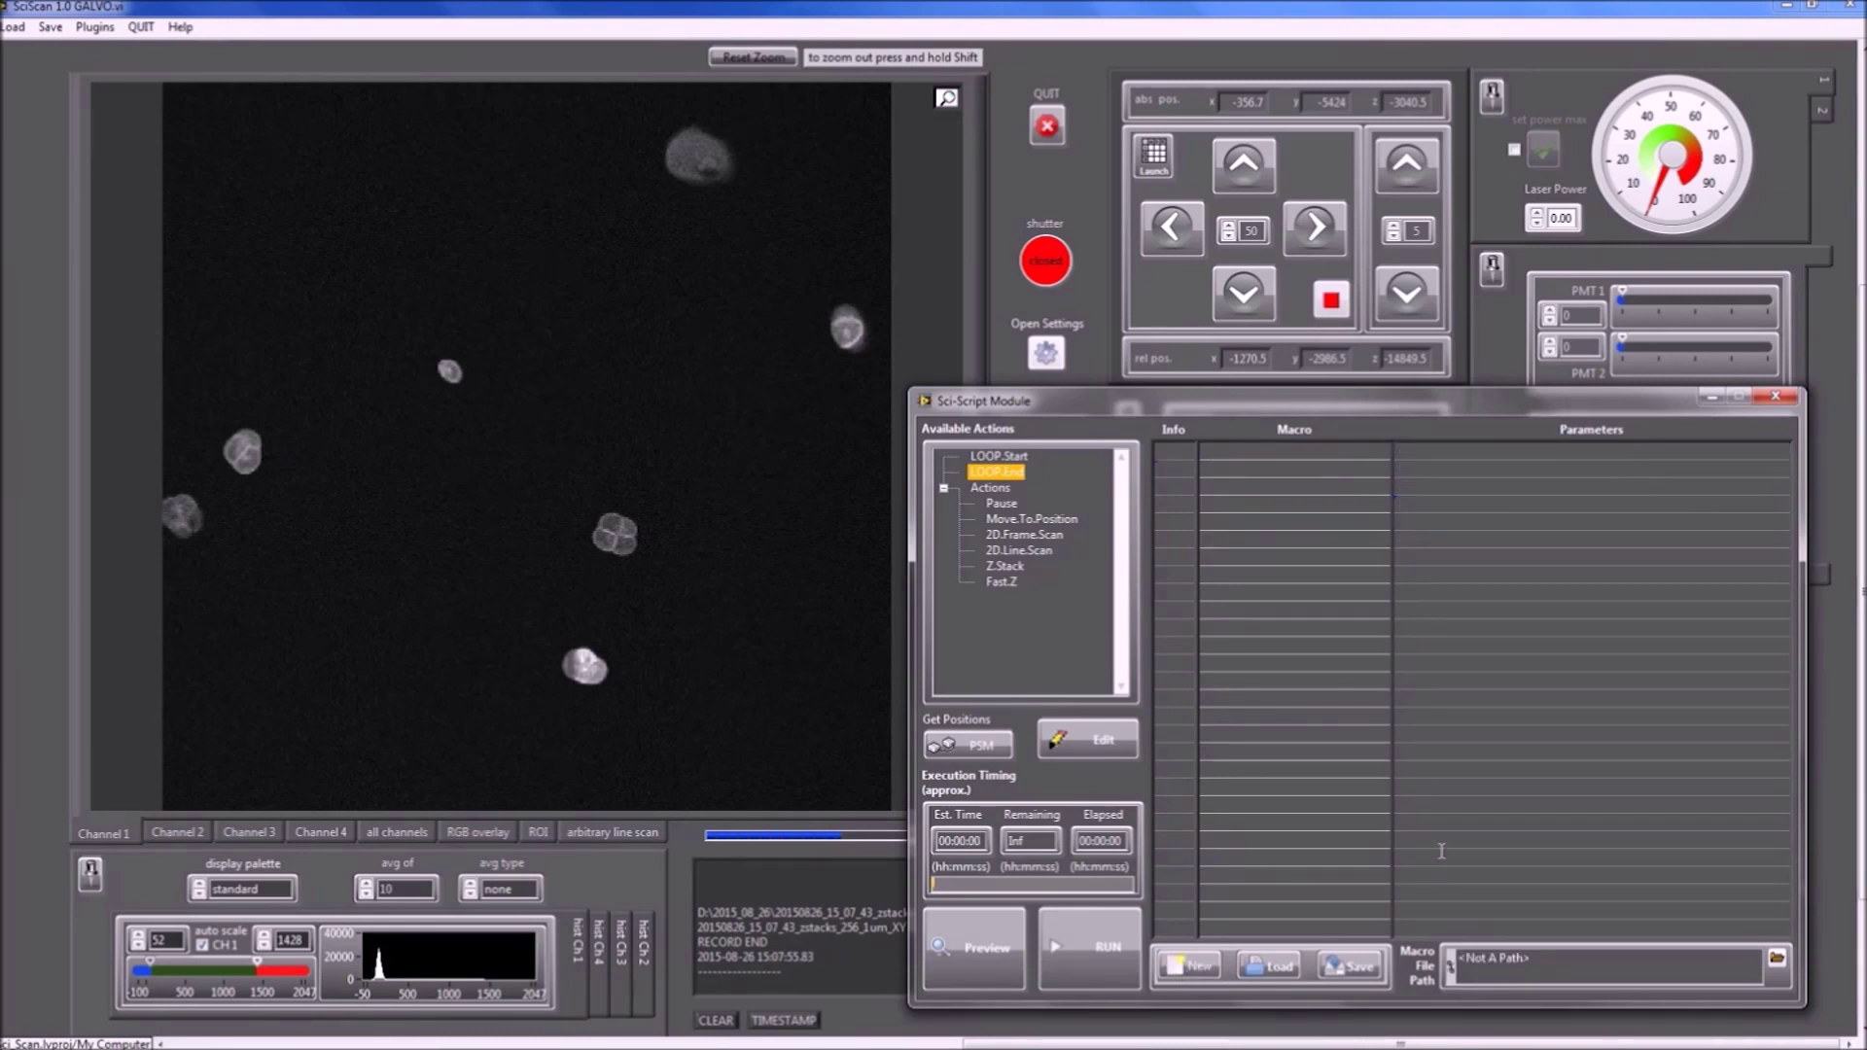
{"action": "left_click", "coordinate": [1291, 961]}
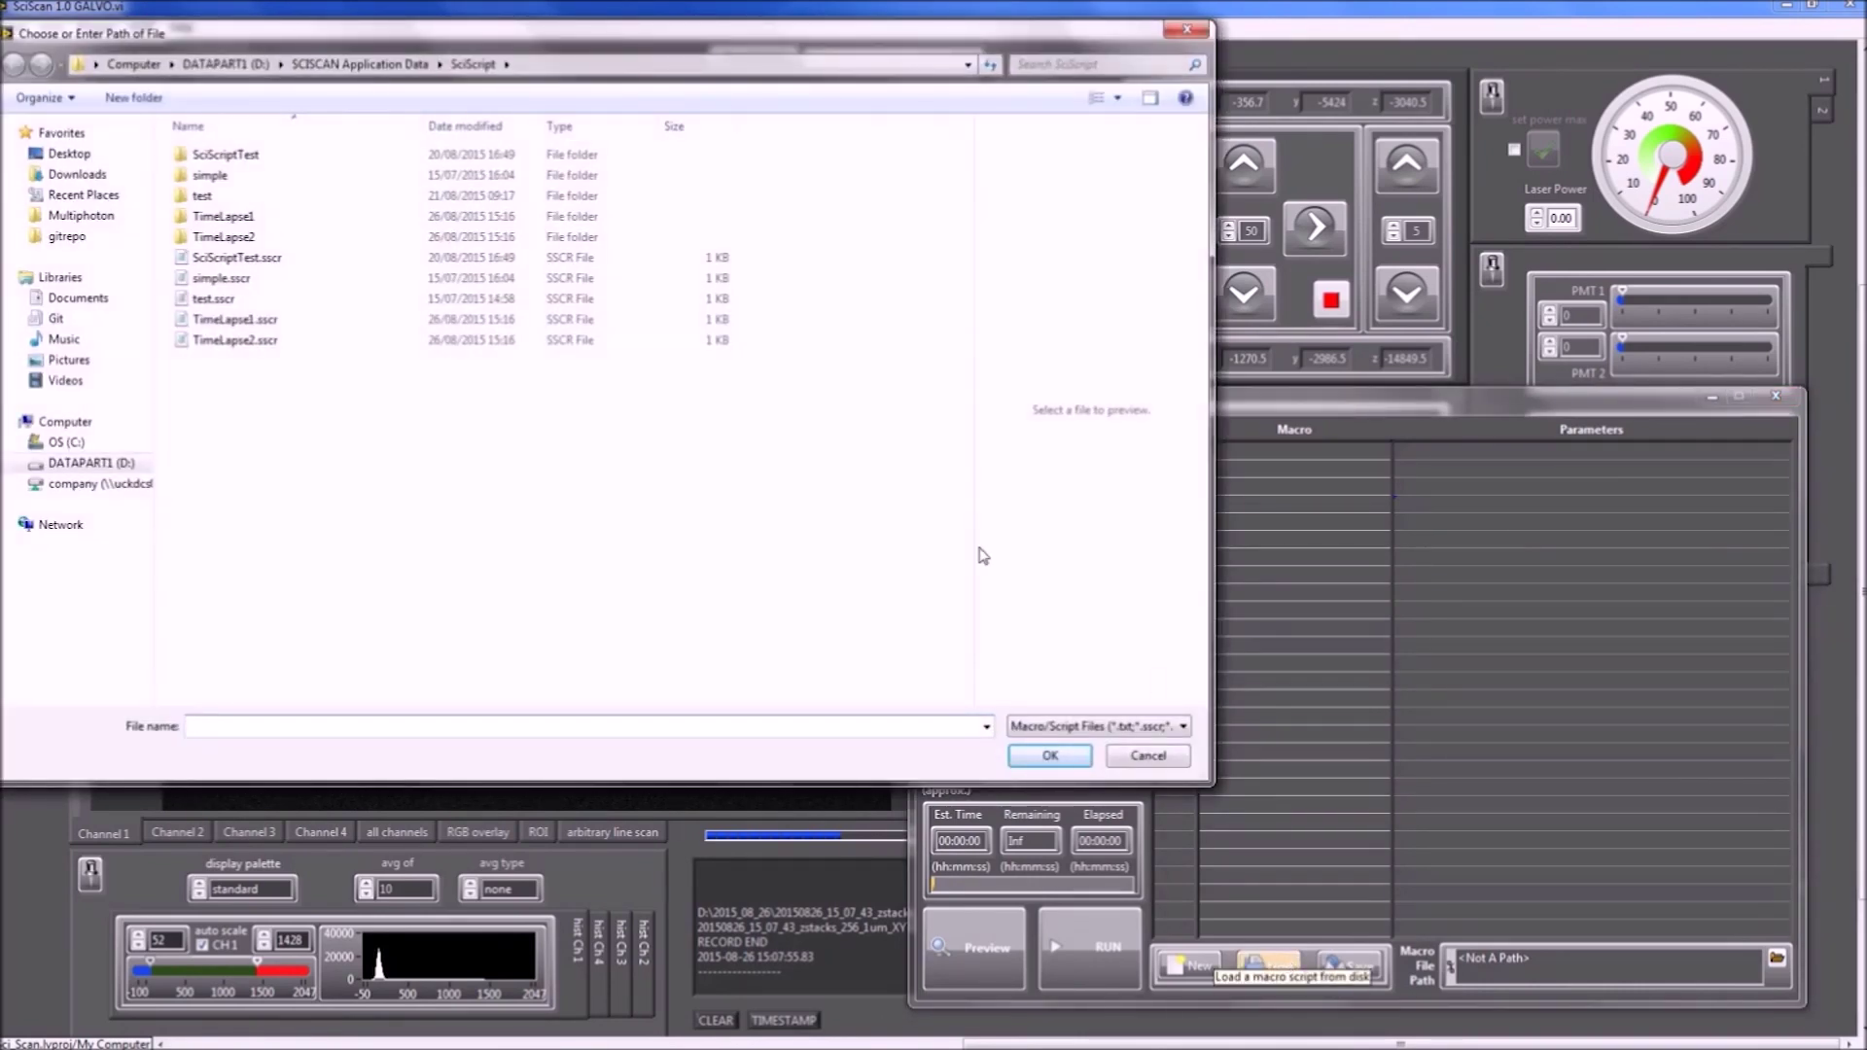
{"action": "left_click", "coordinate": [236, 324]}
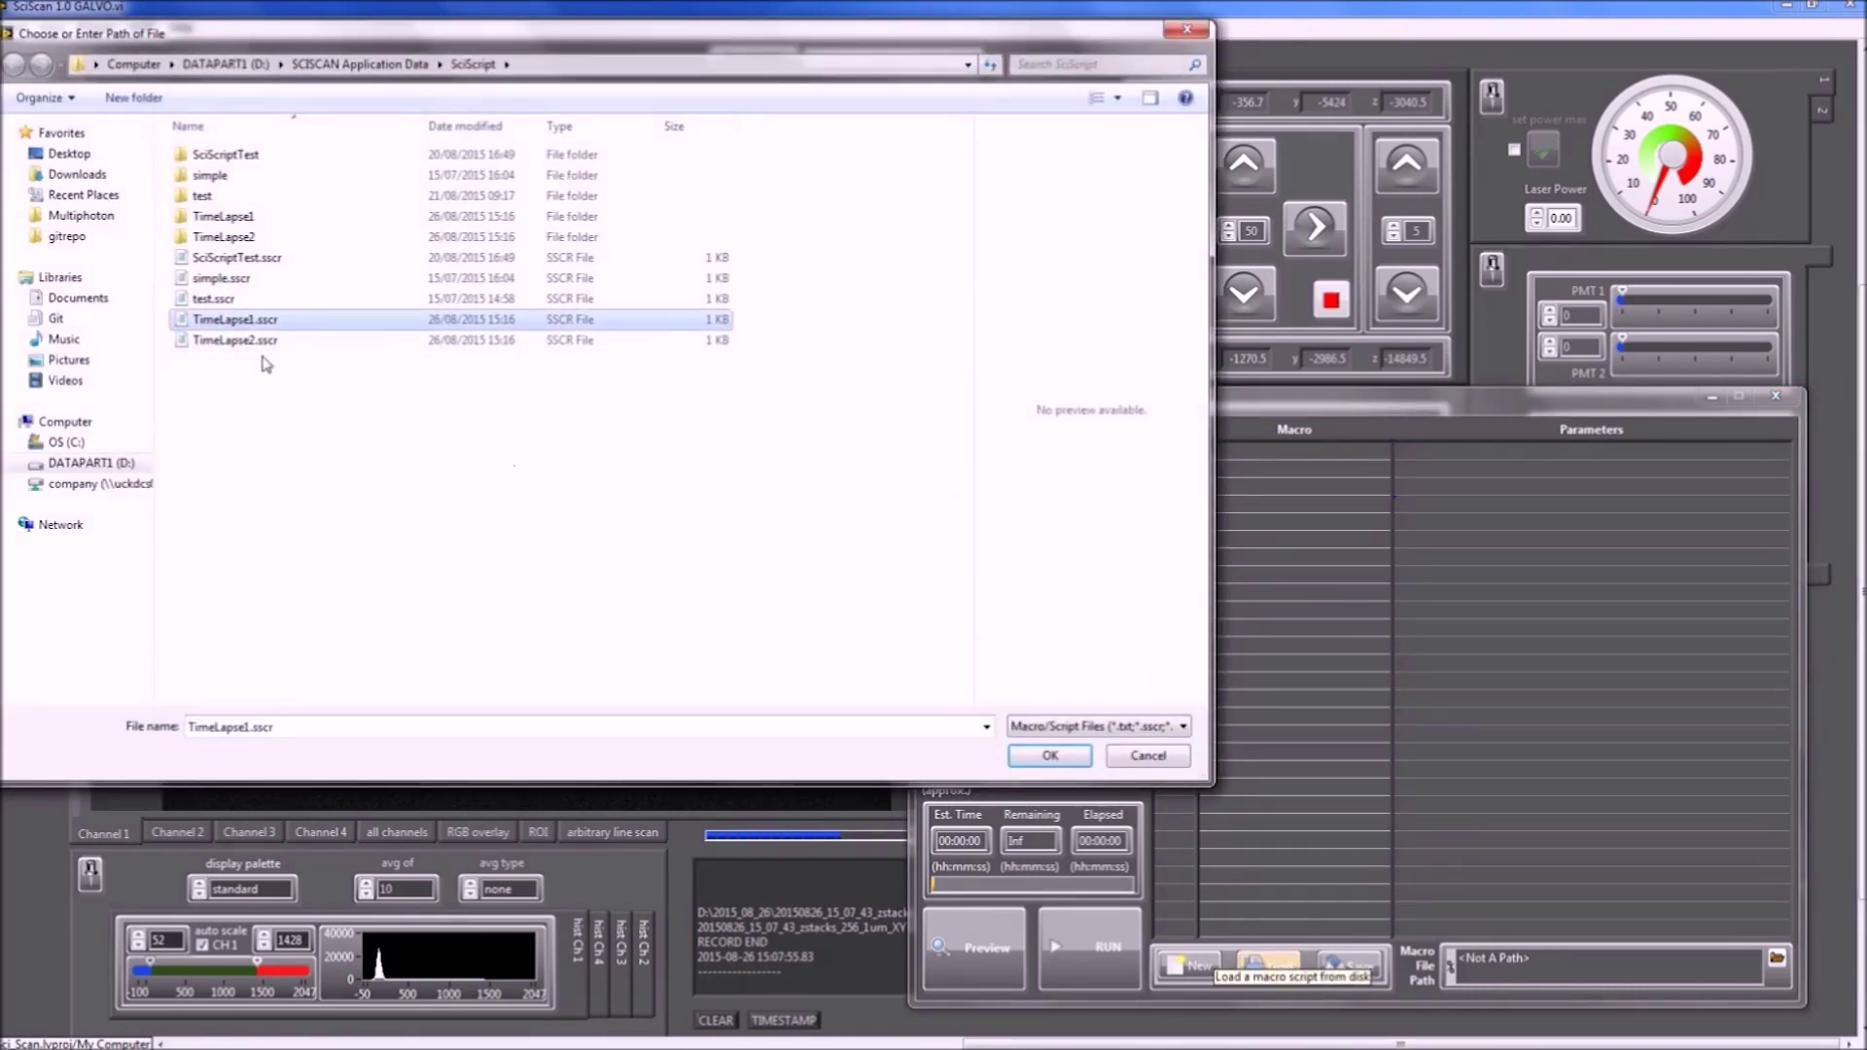
{"action": "left_click", "coordinate": [1051, 761]}
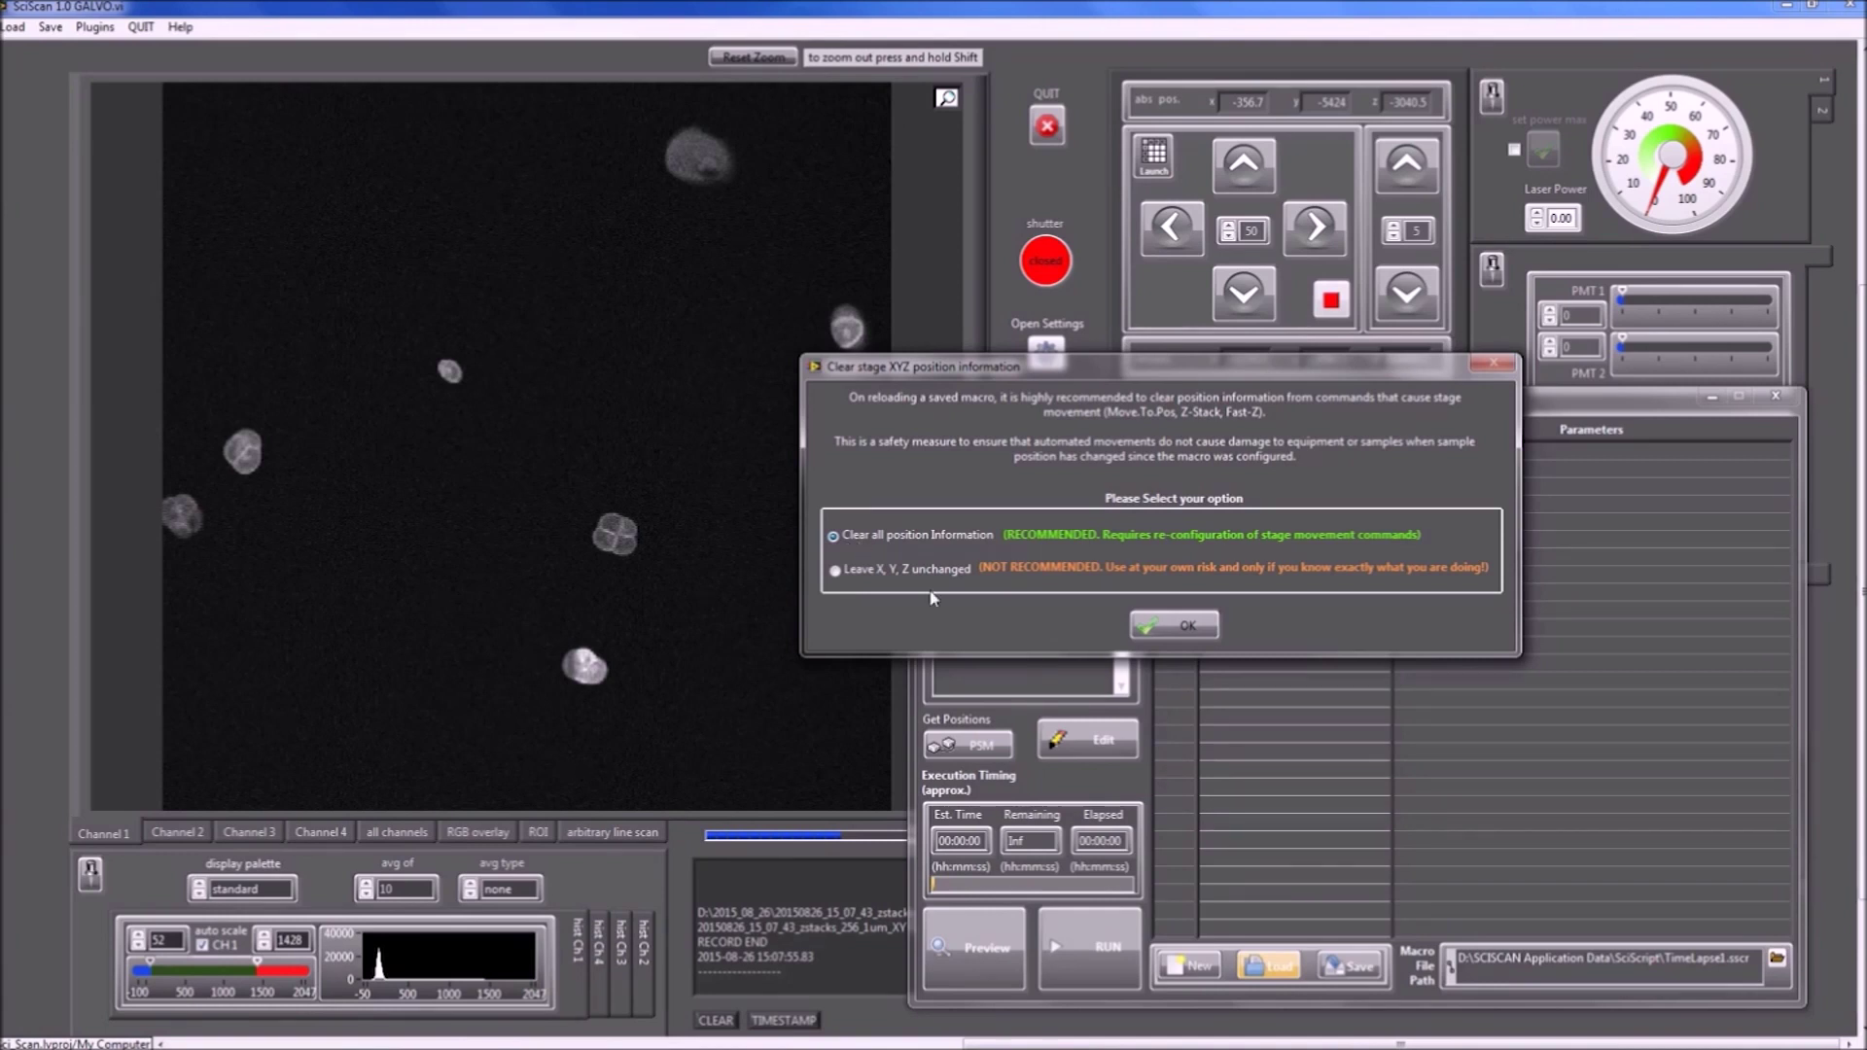
{"action": "left_click", "coordinate": [1170, 634]}
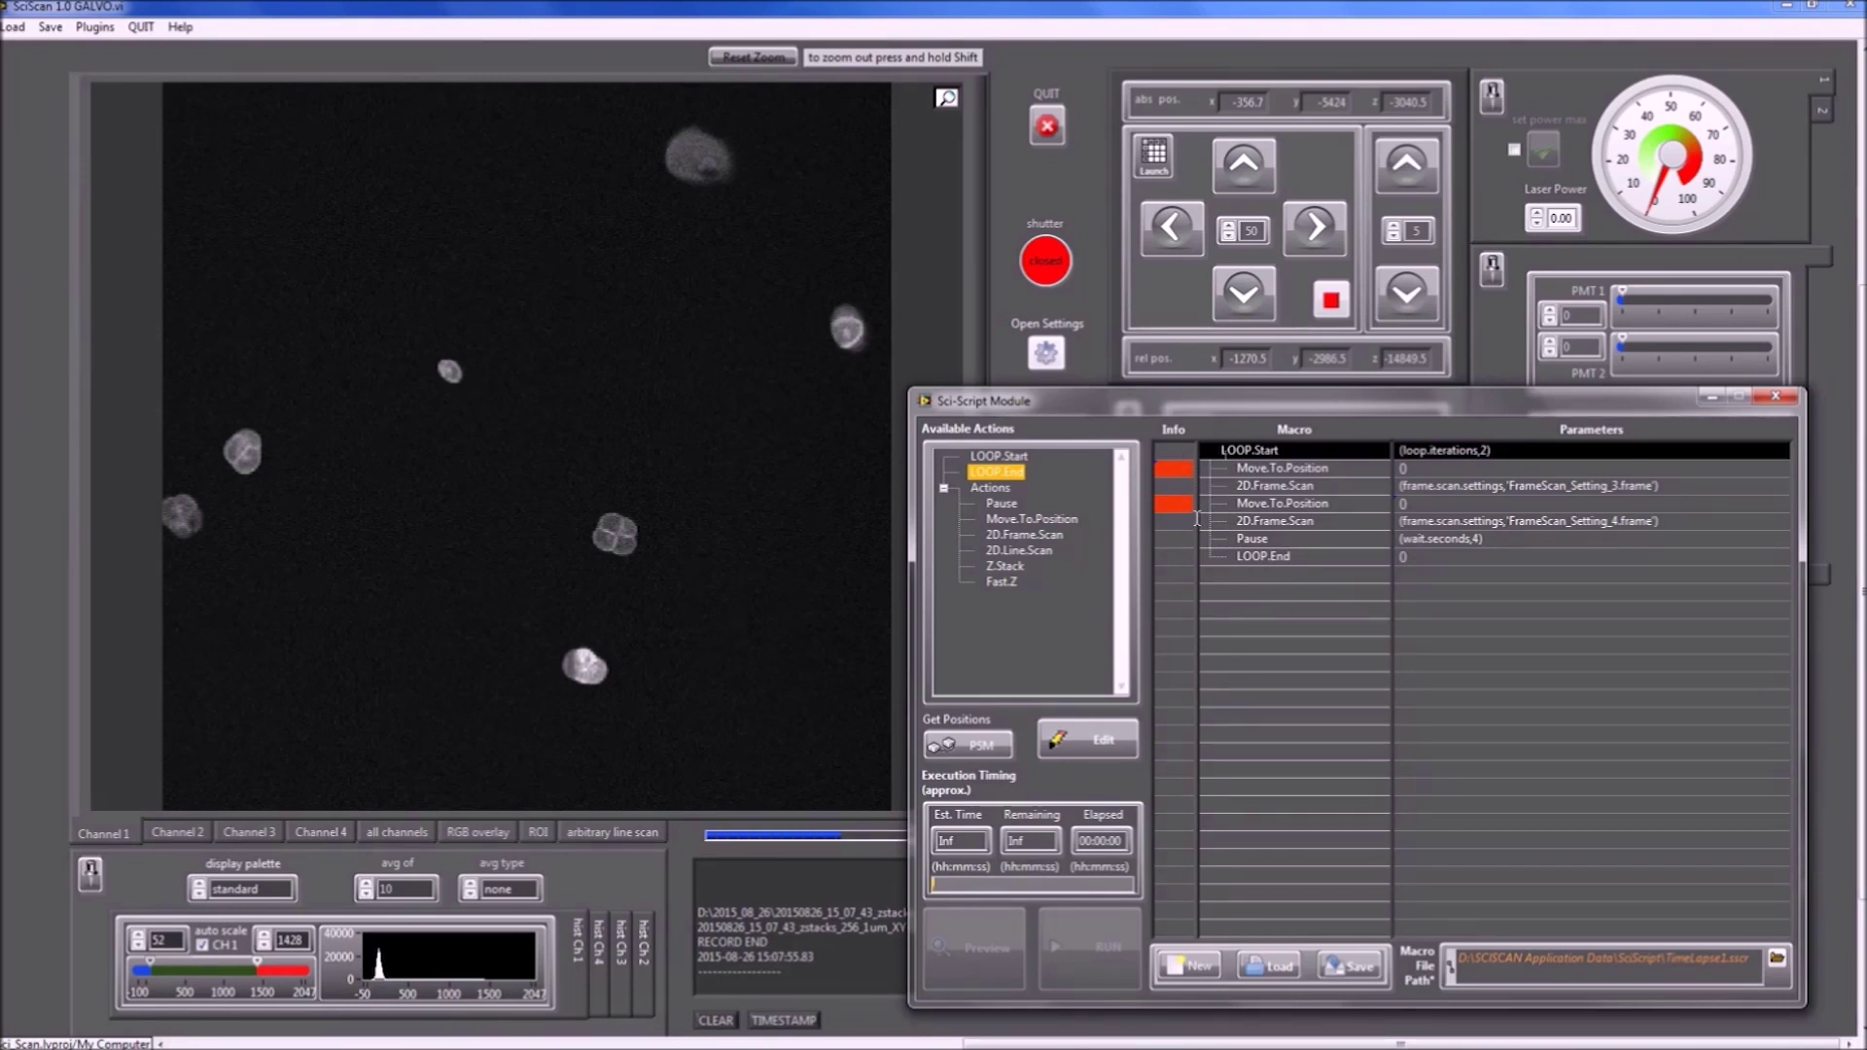
Read the error details of the first Move.To.Position line and select that line in the macro.
{"action": "left_click", "coordinate": [1166, 472]}
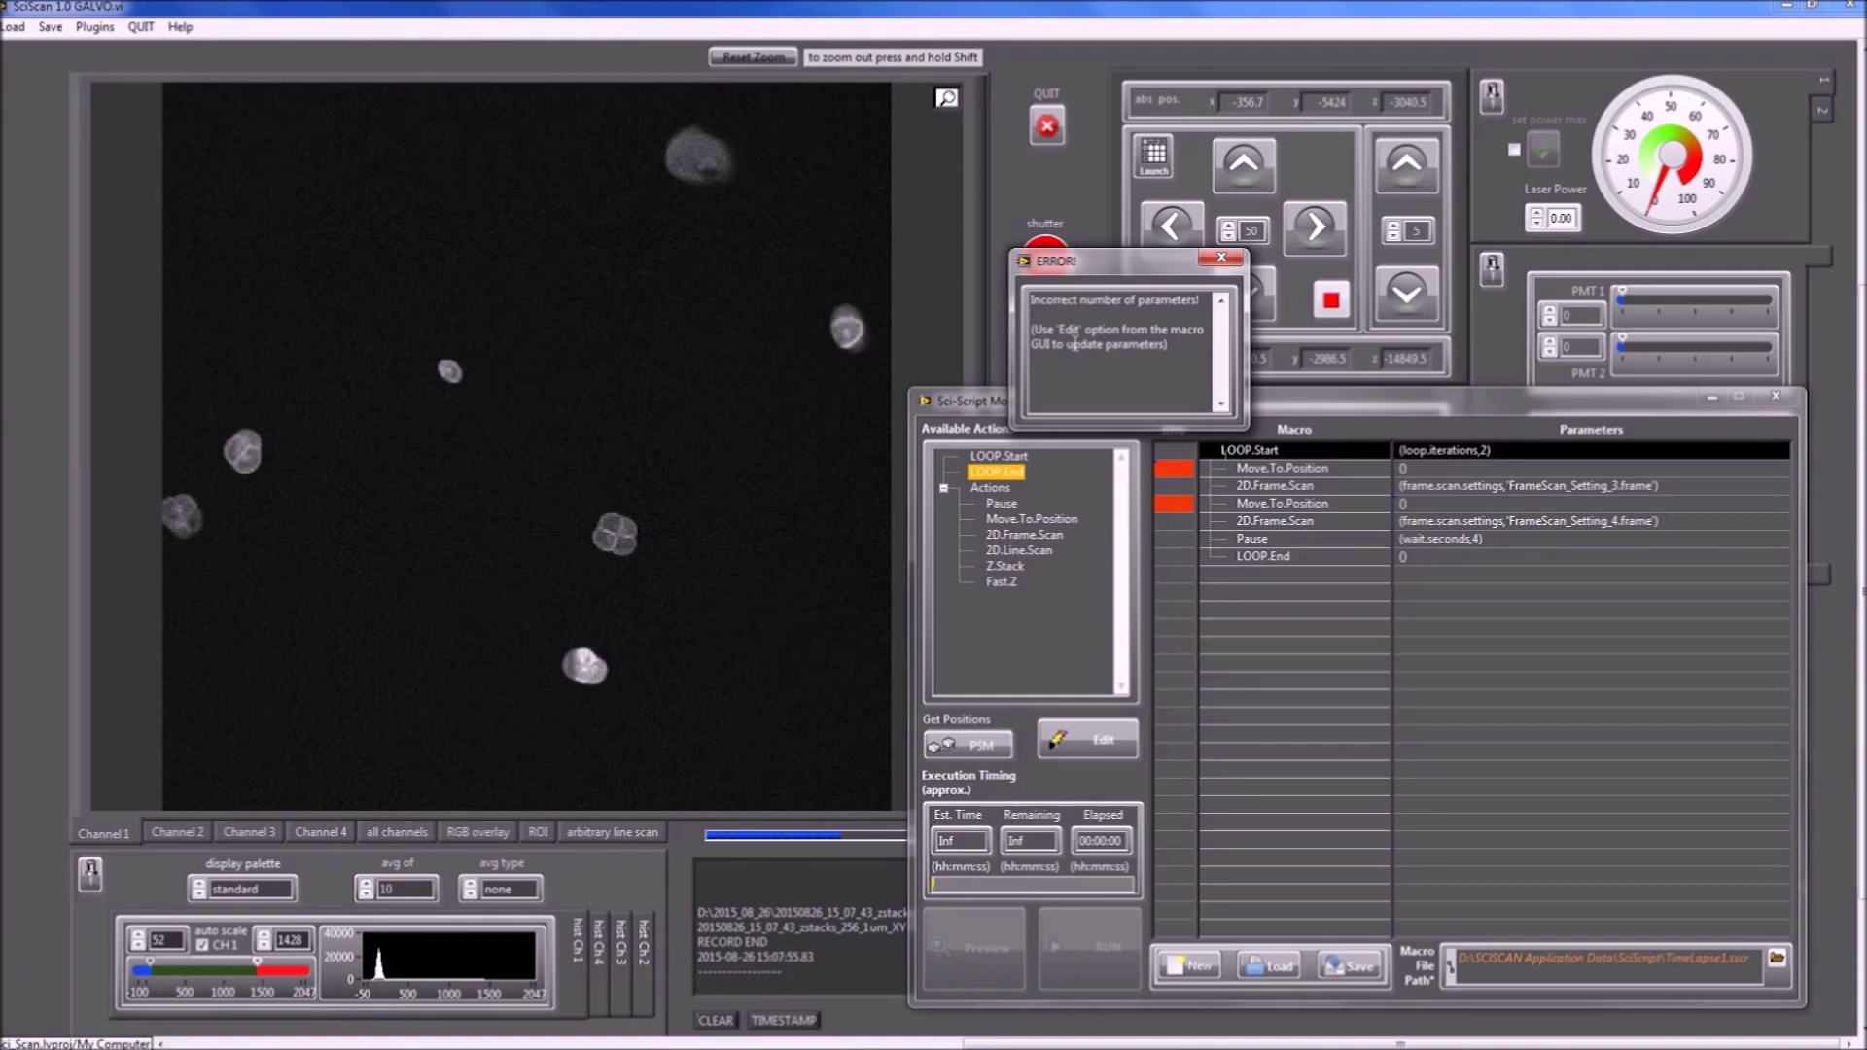
{"action": "left_click", "coordinate": [1205, 264]}
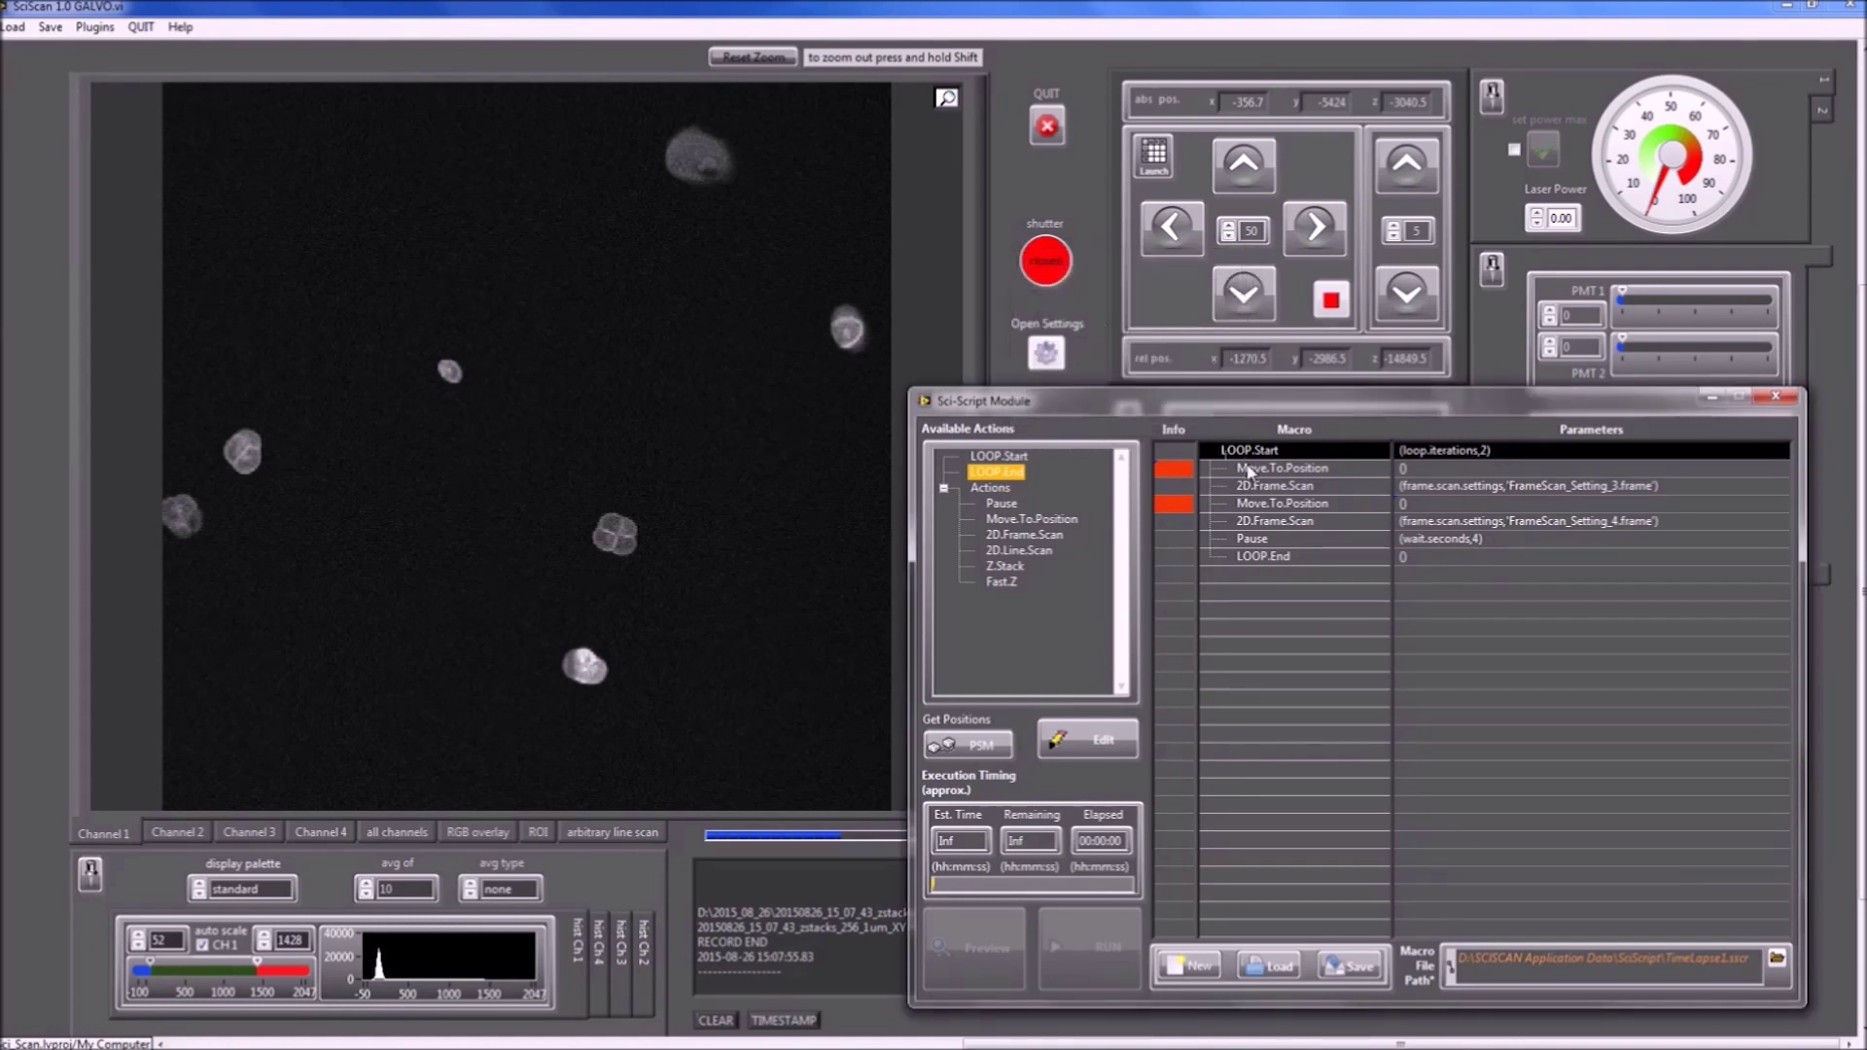
{"action": "left_click", "coordinate": [1253, 469]}
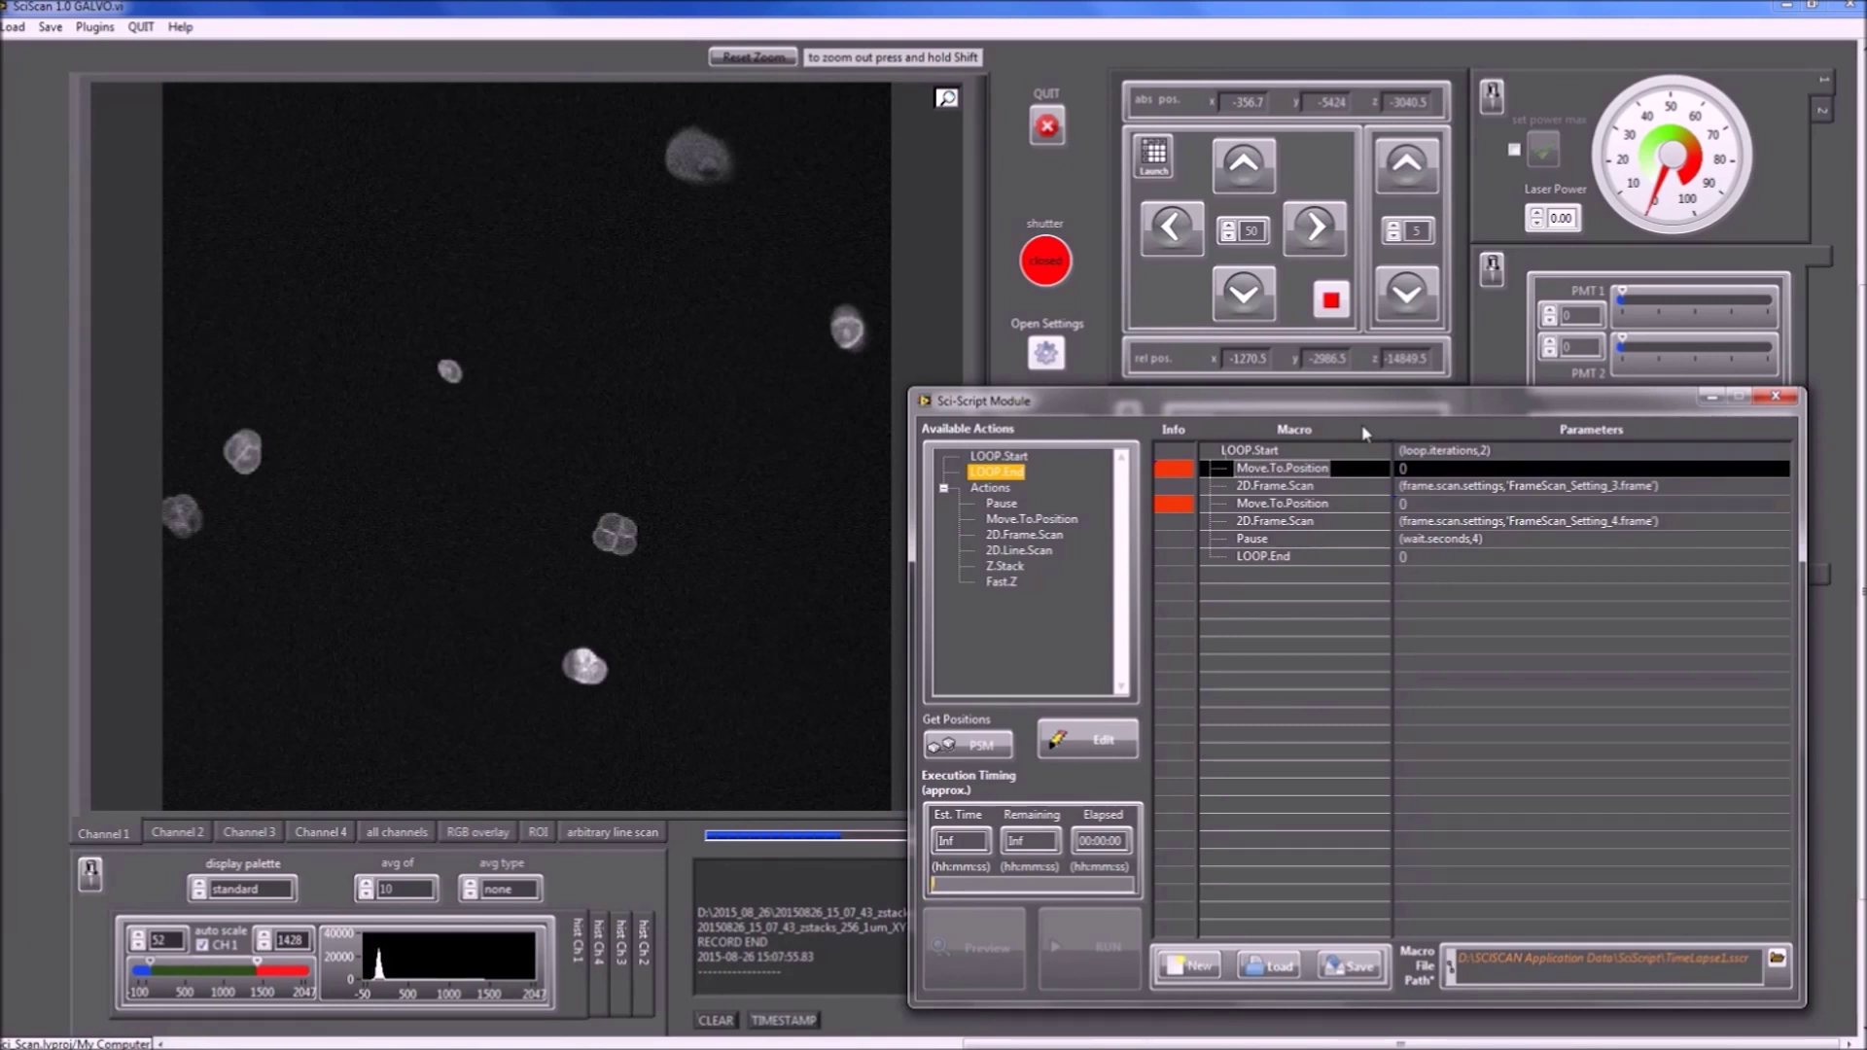
{"action": "left_click_drag", "start_coordinate": [1138, 401], "coordinate": [1076, 374]}
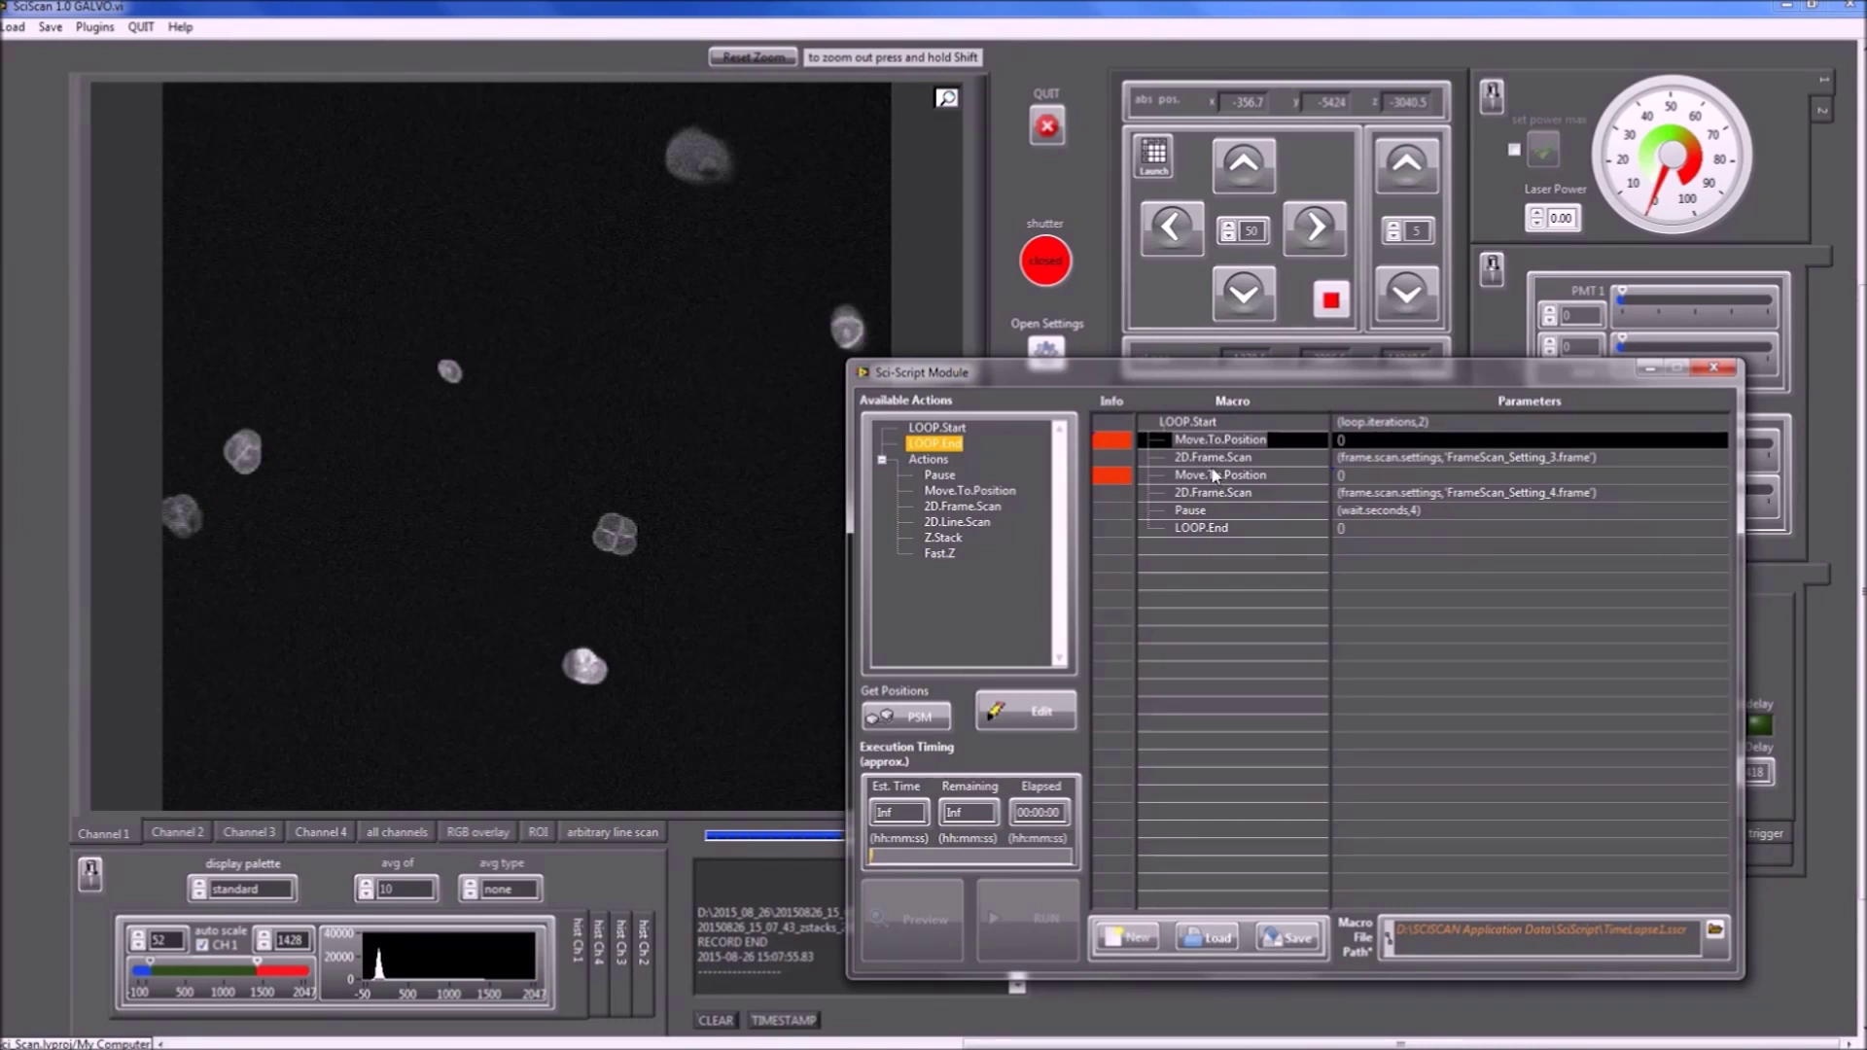
View the saved stage positions available for adding to the macro, and close the list without adding any.
{"action": "left_click", "coordinate": [899, 721]}
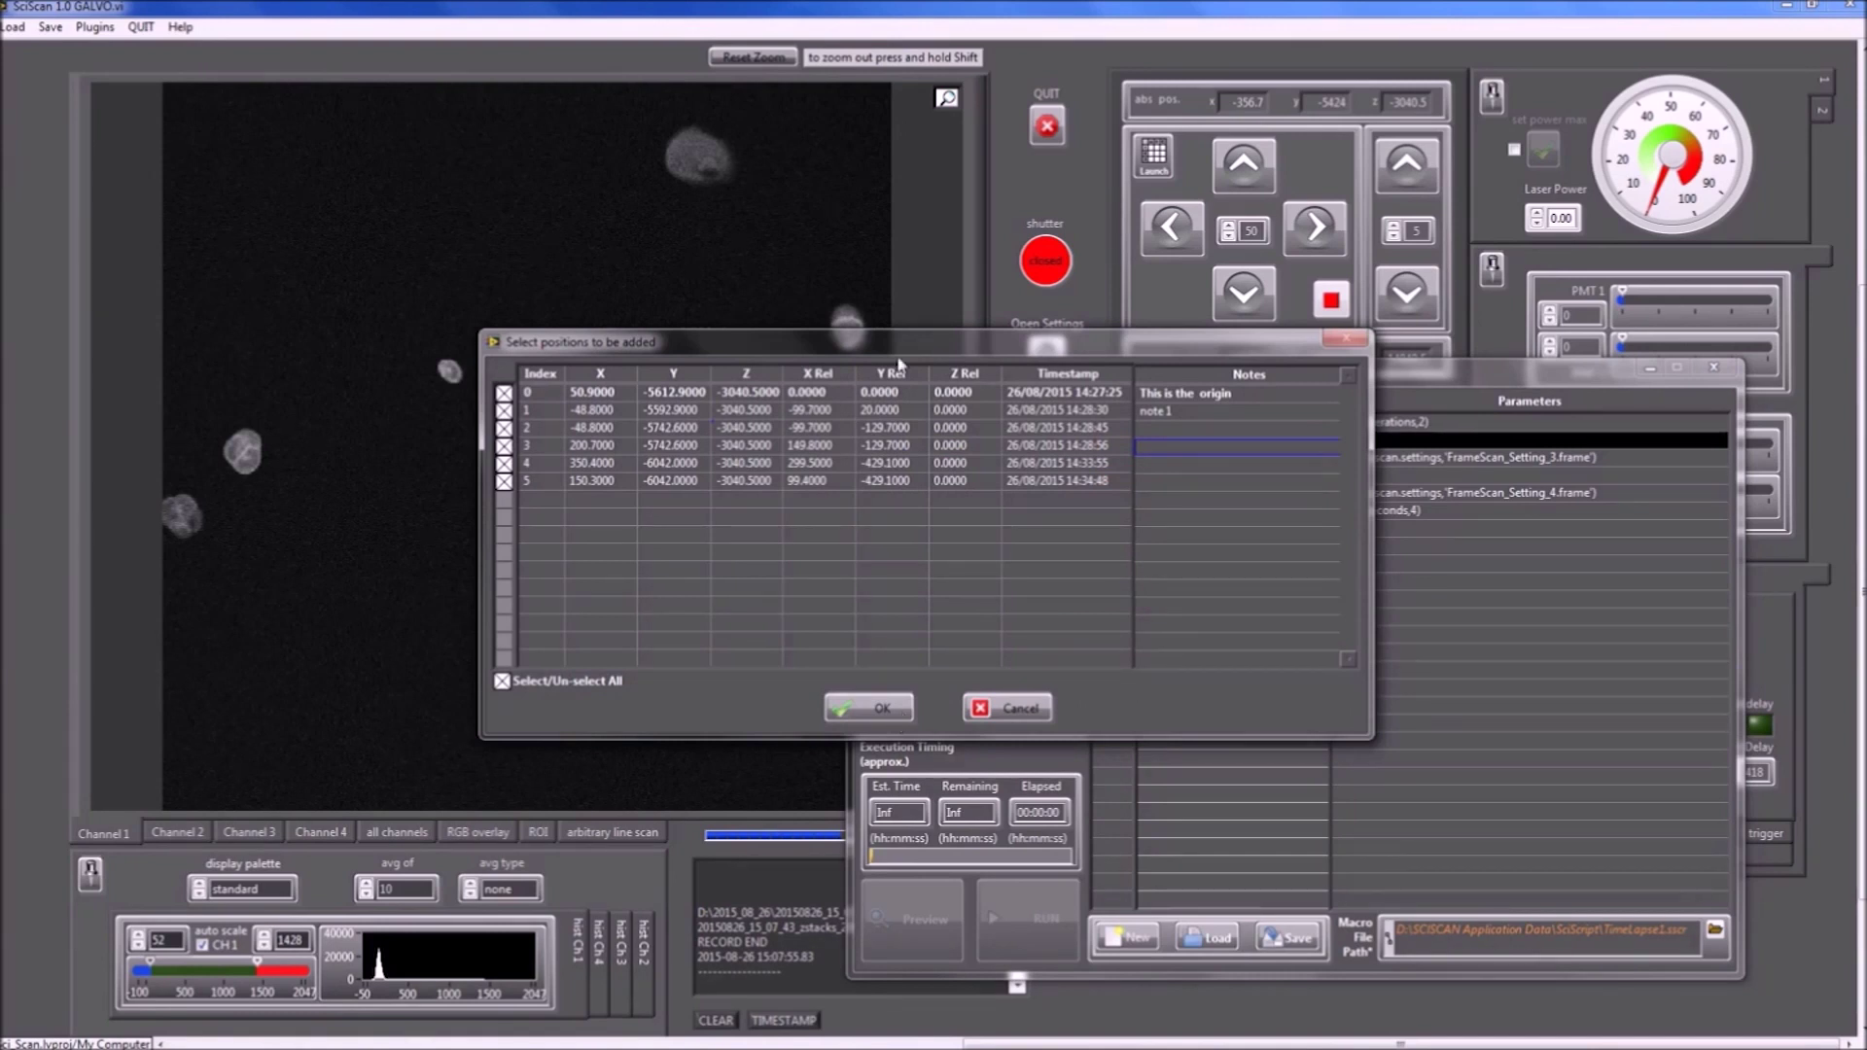
{"action": "left_click_drag", "start_coordinate": [868, 342], "coordinate": [1235, 424]}
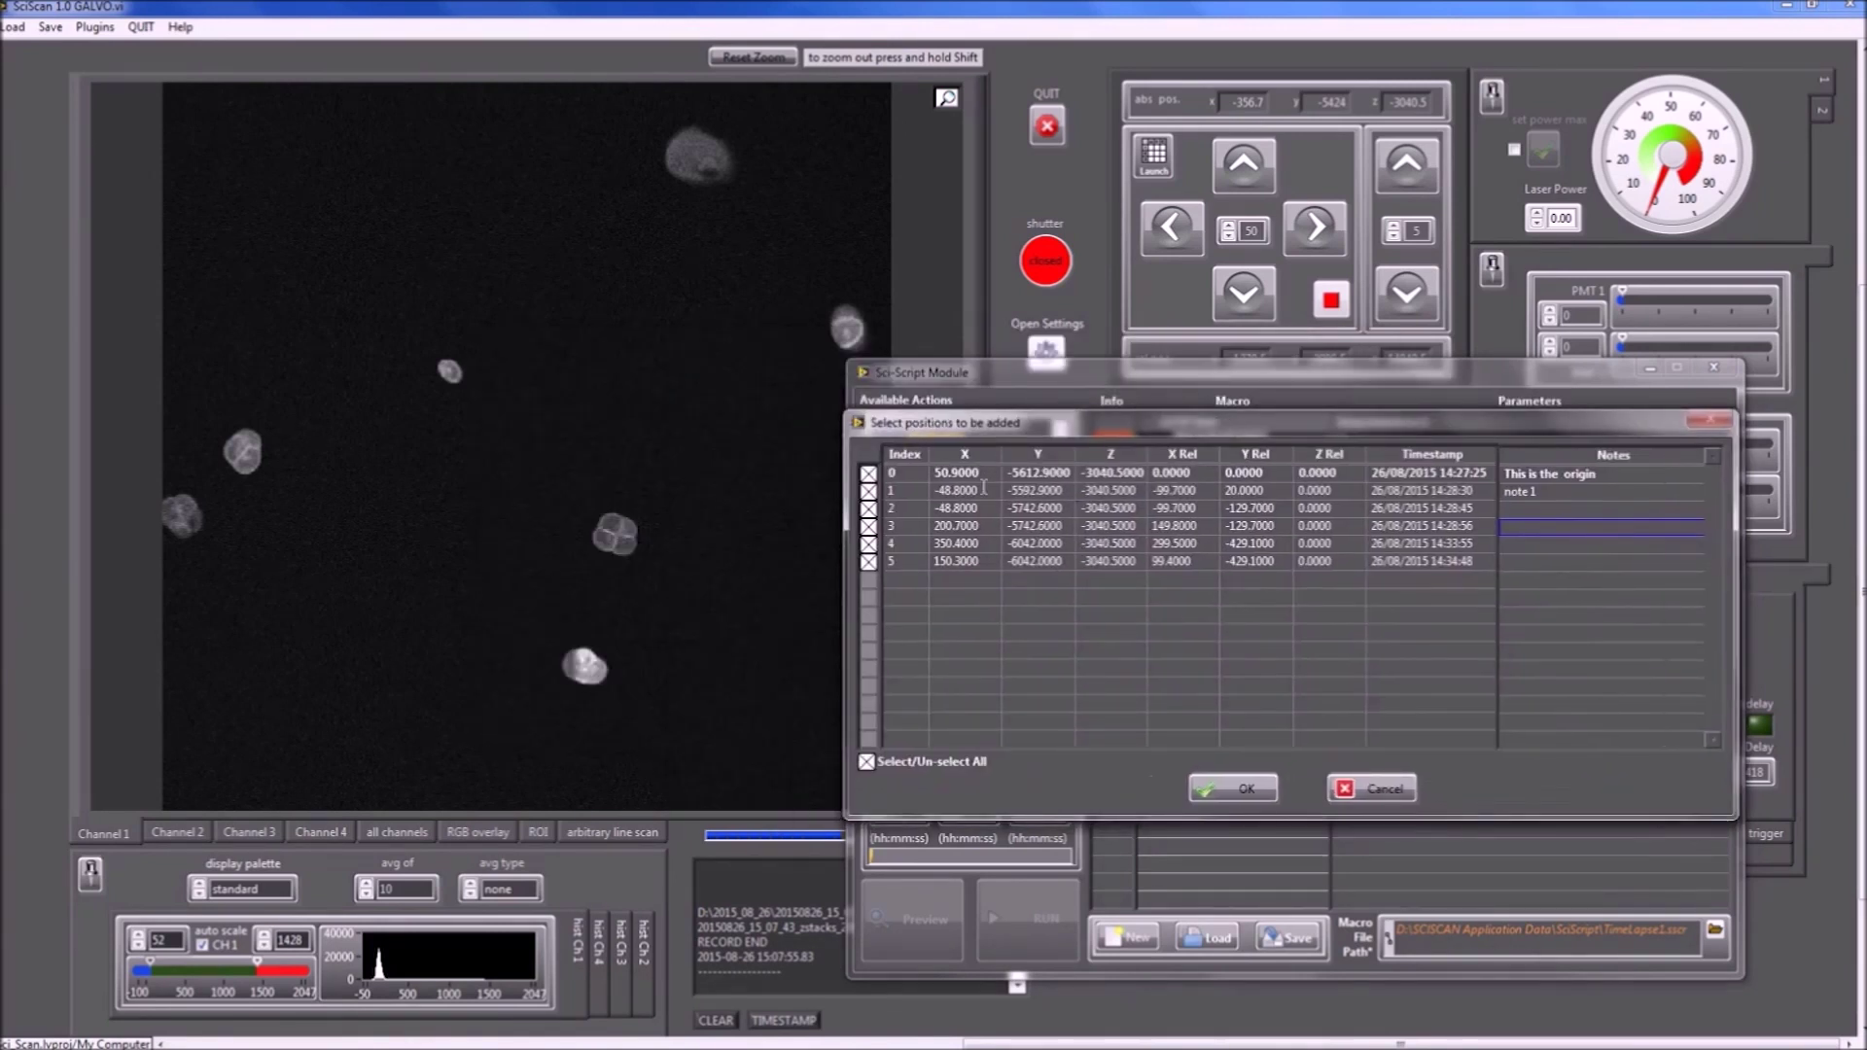
{"action": "left_click_drag", "start_coordinate": [1018, 435], "coordinate": [997, 498]}
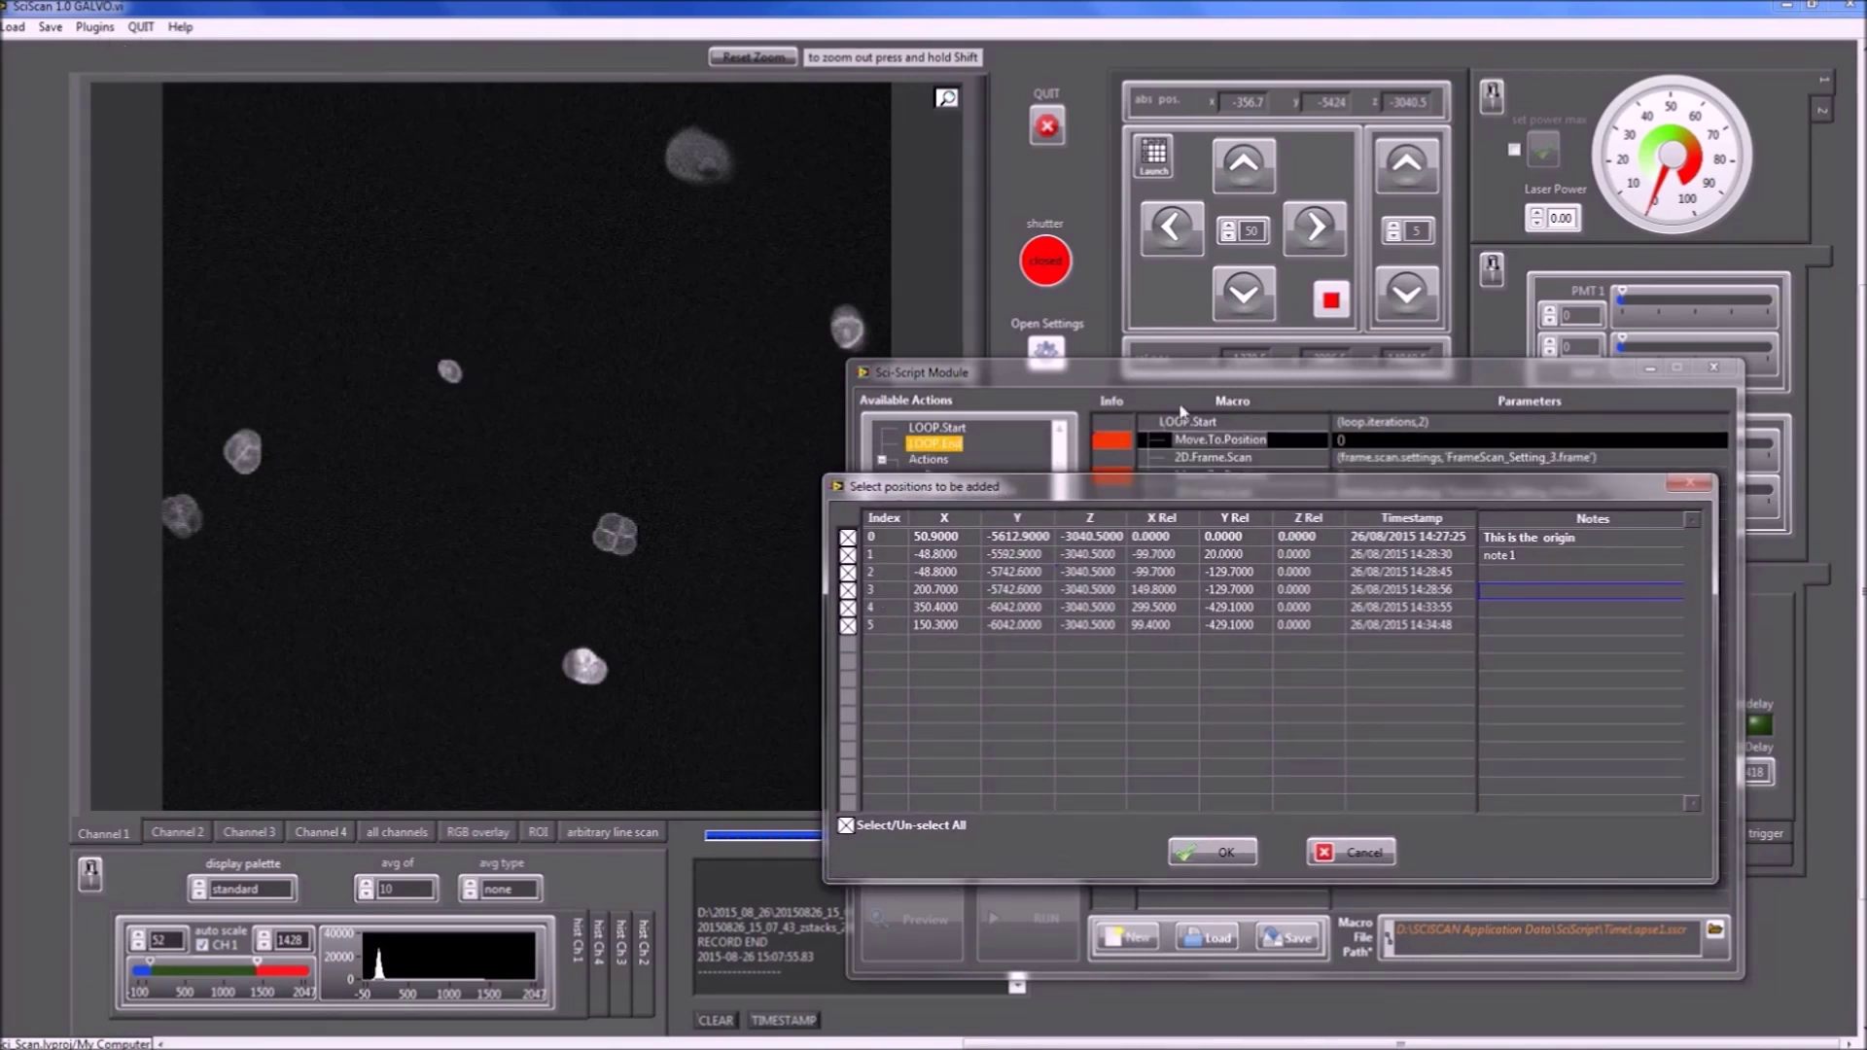
{"action": "left_click", "coordinate": [1364, 854]}
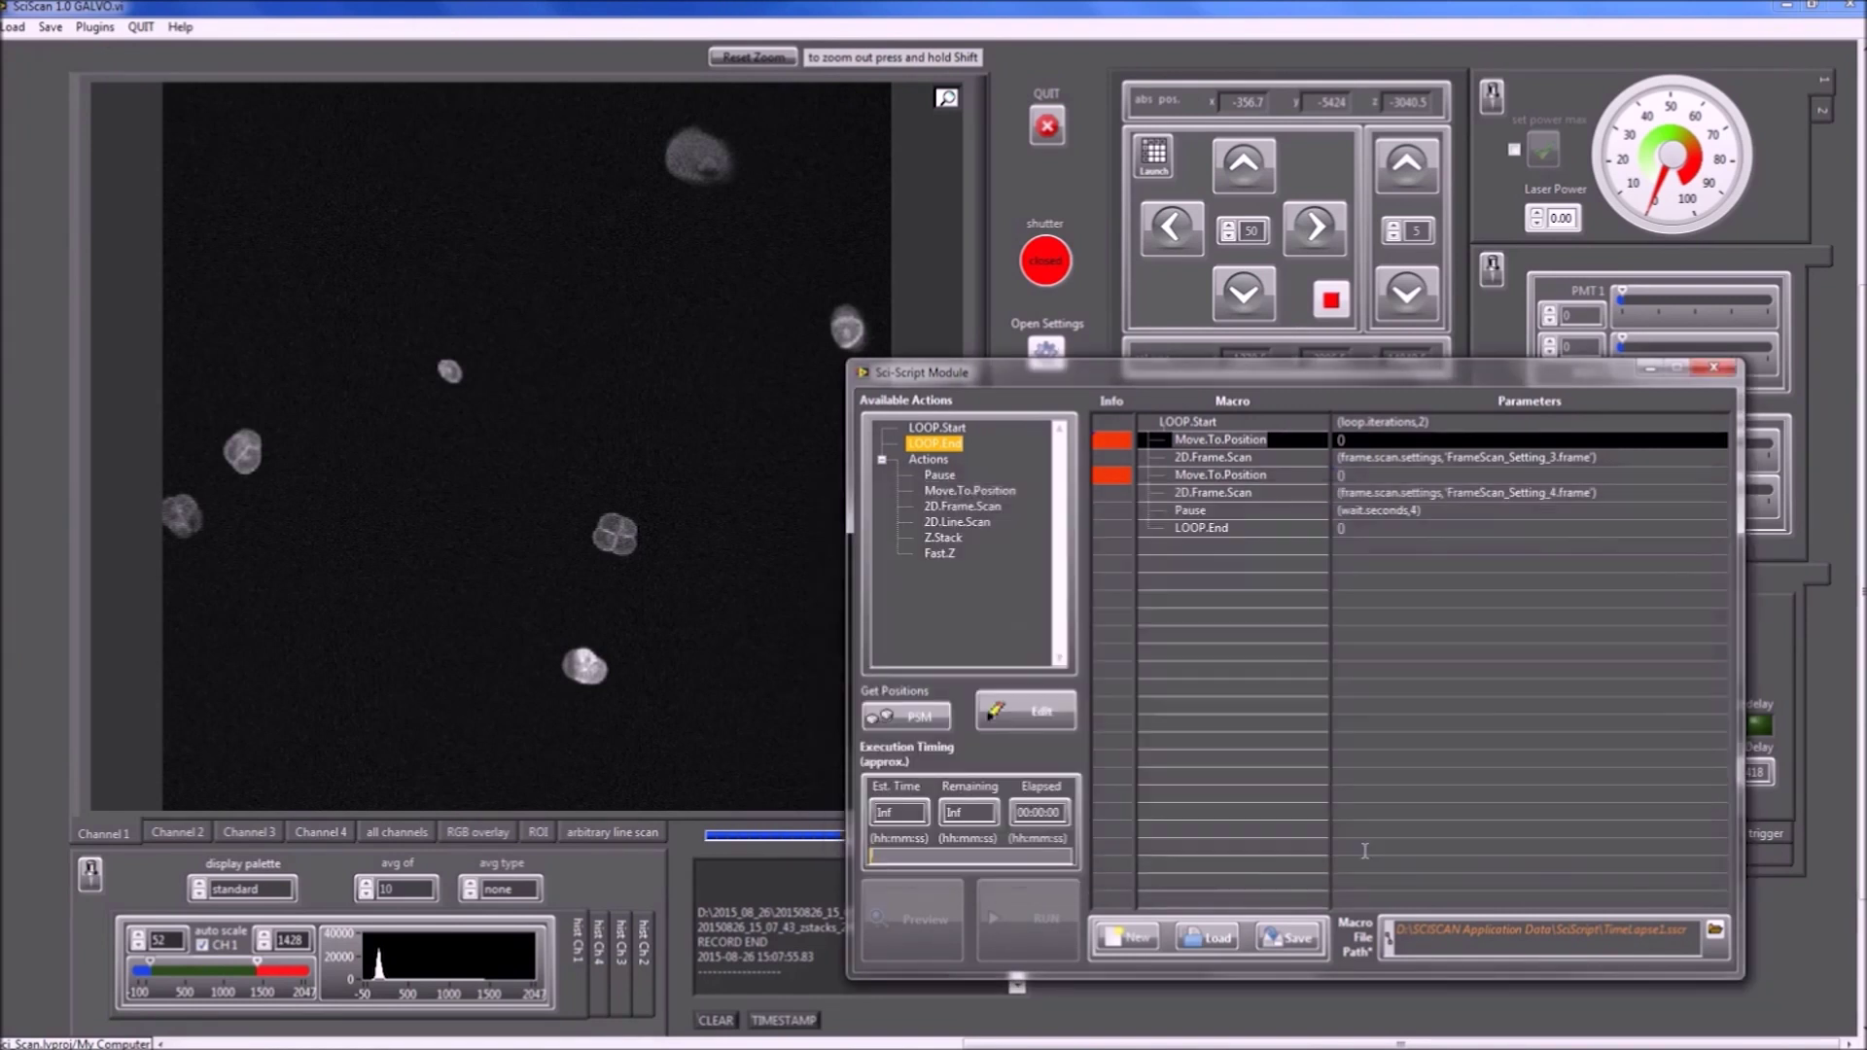
In the Position Save Module, move the stage to the saved position with index 2 and start live focus imaging.
{"action": "left_click", "coordinate": [91, 27]}
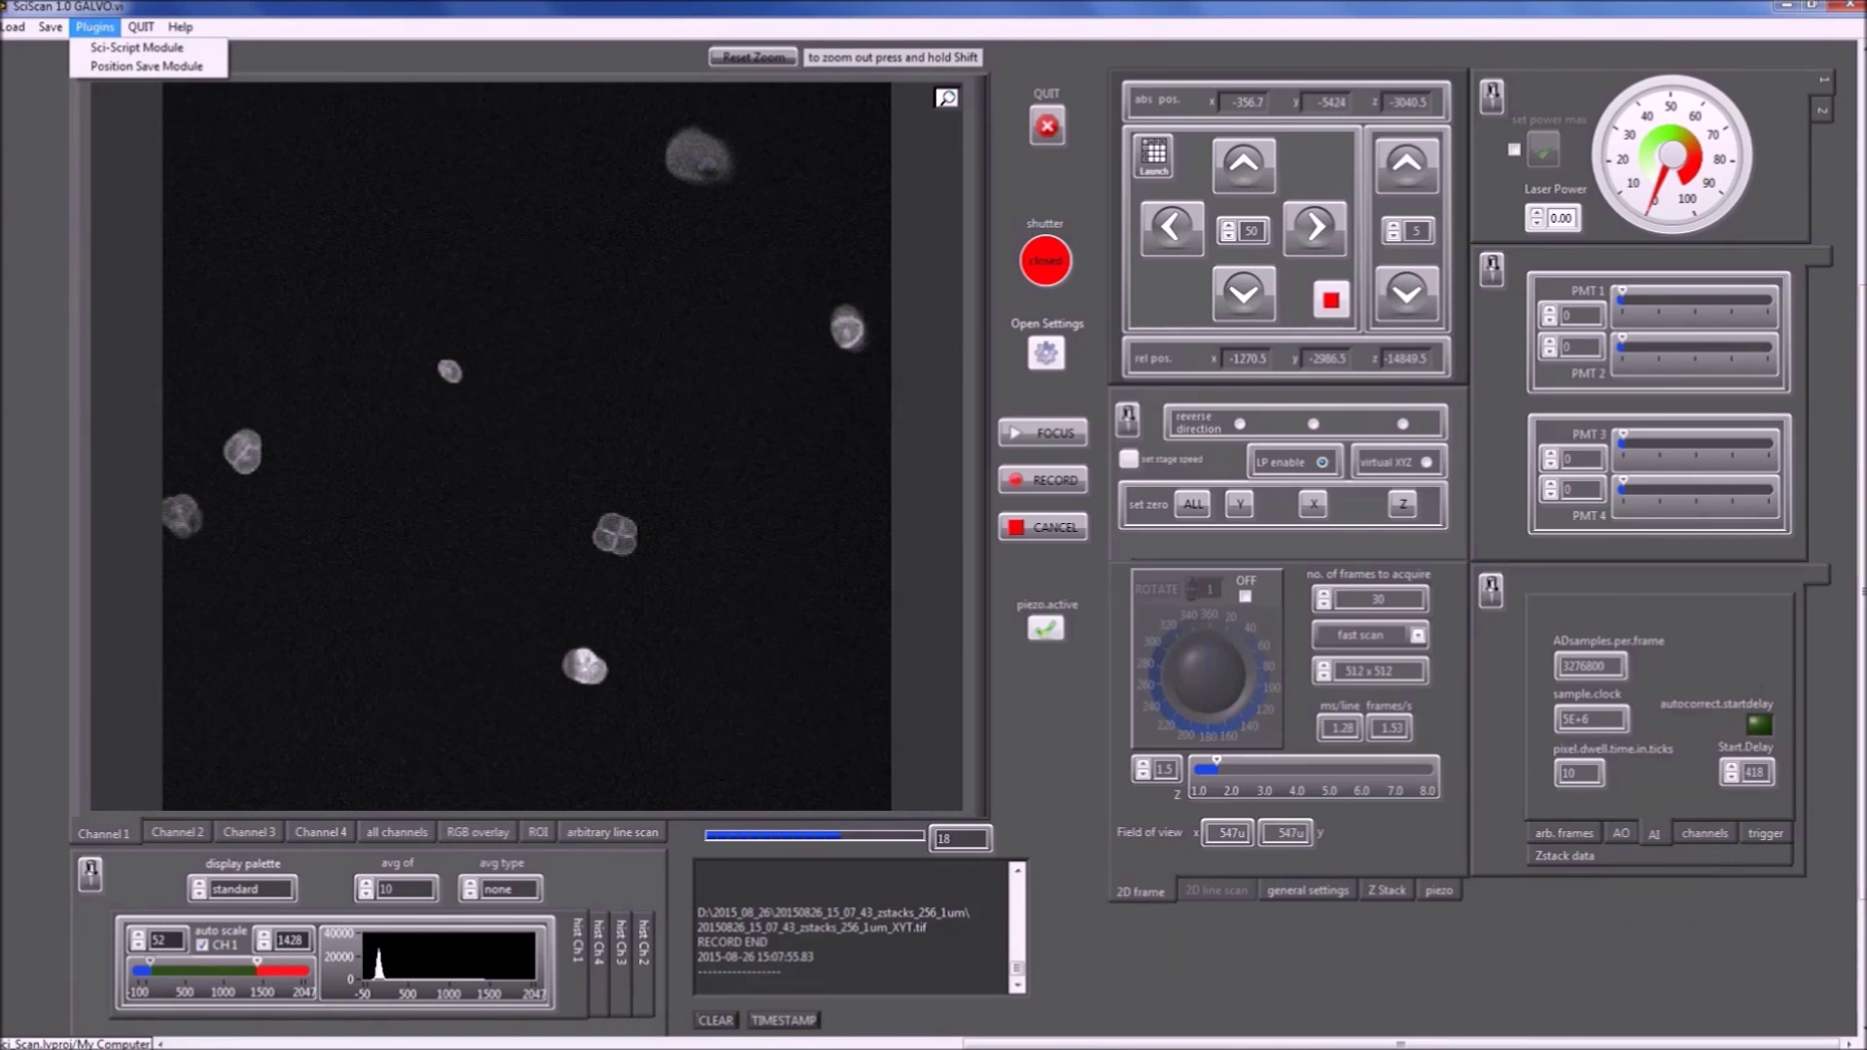
{"action": "left_click", "coordinate": [287, 27]}
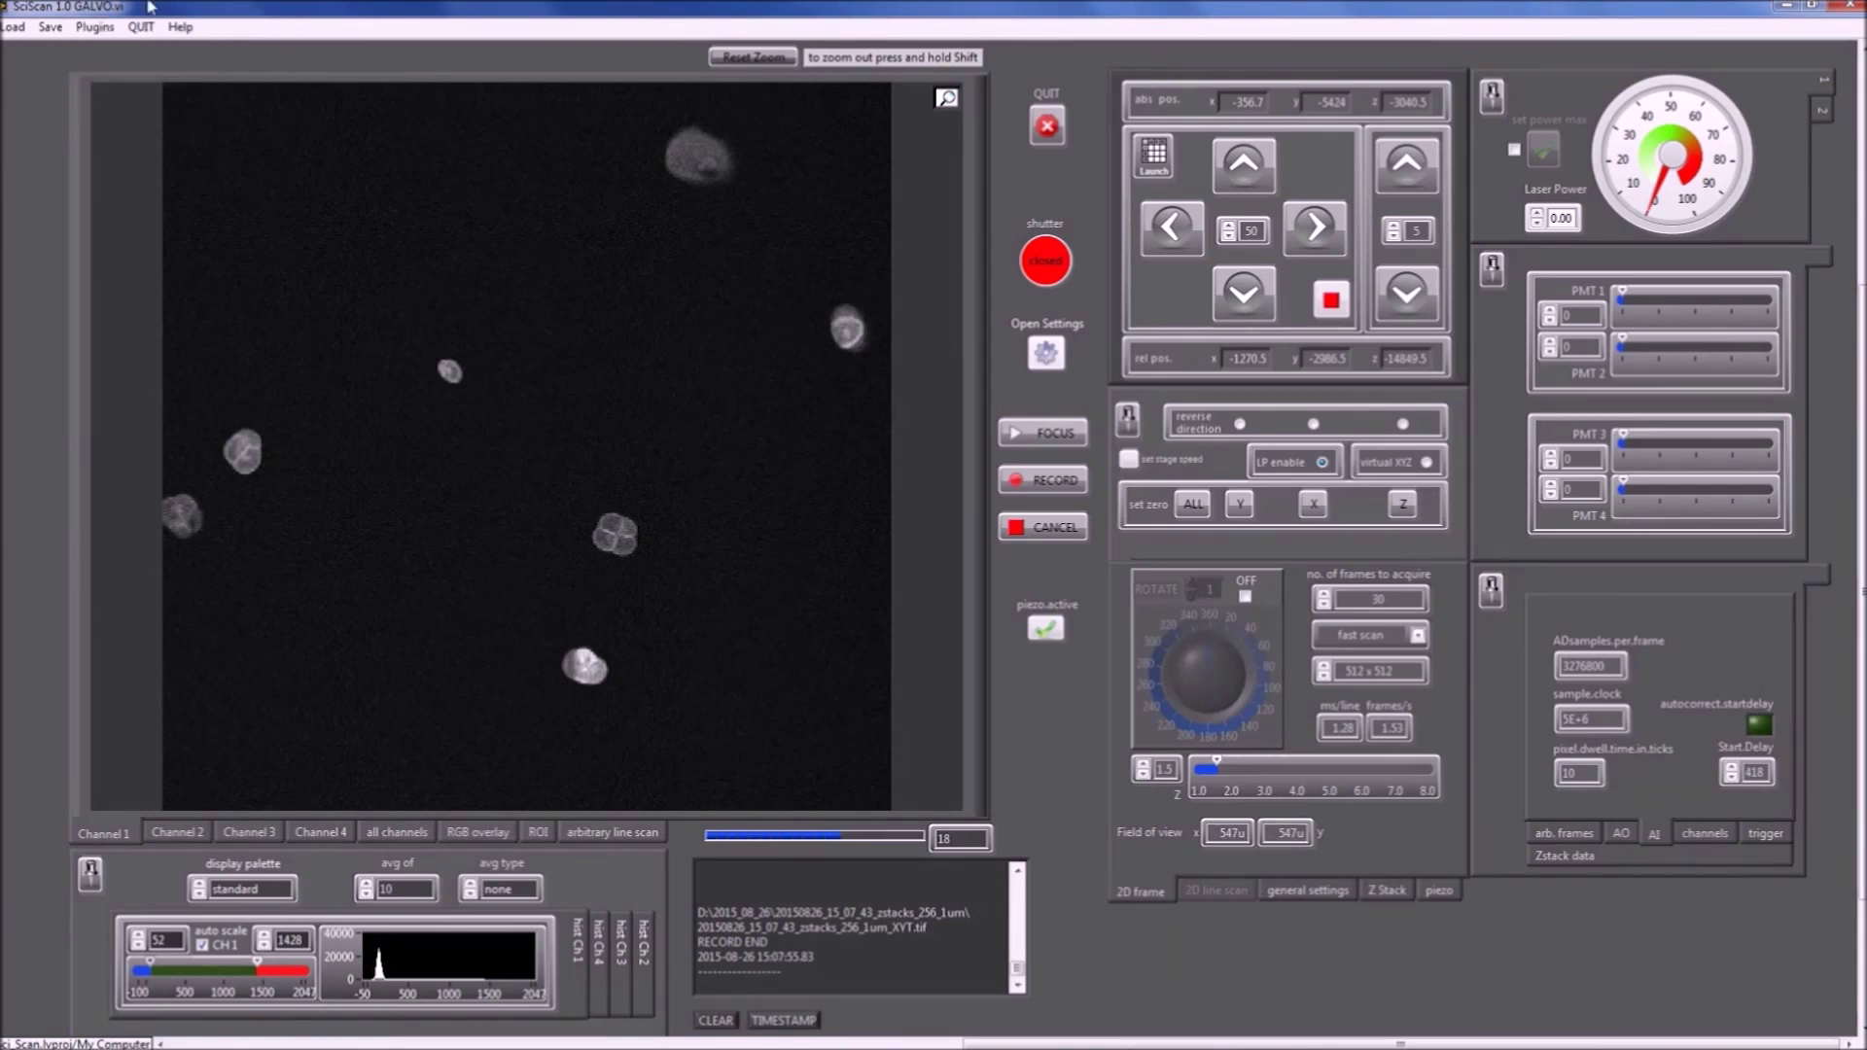
{"action": "left_click", "coordinate": [108, 27]}
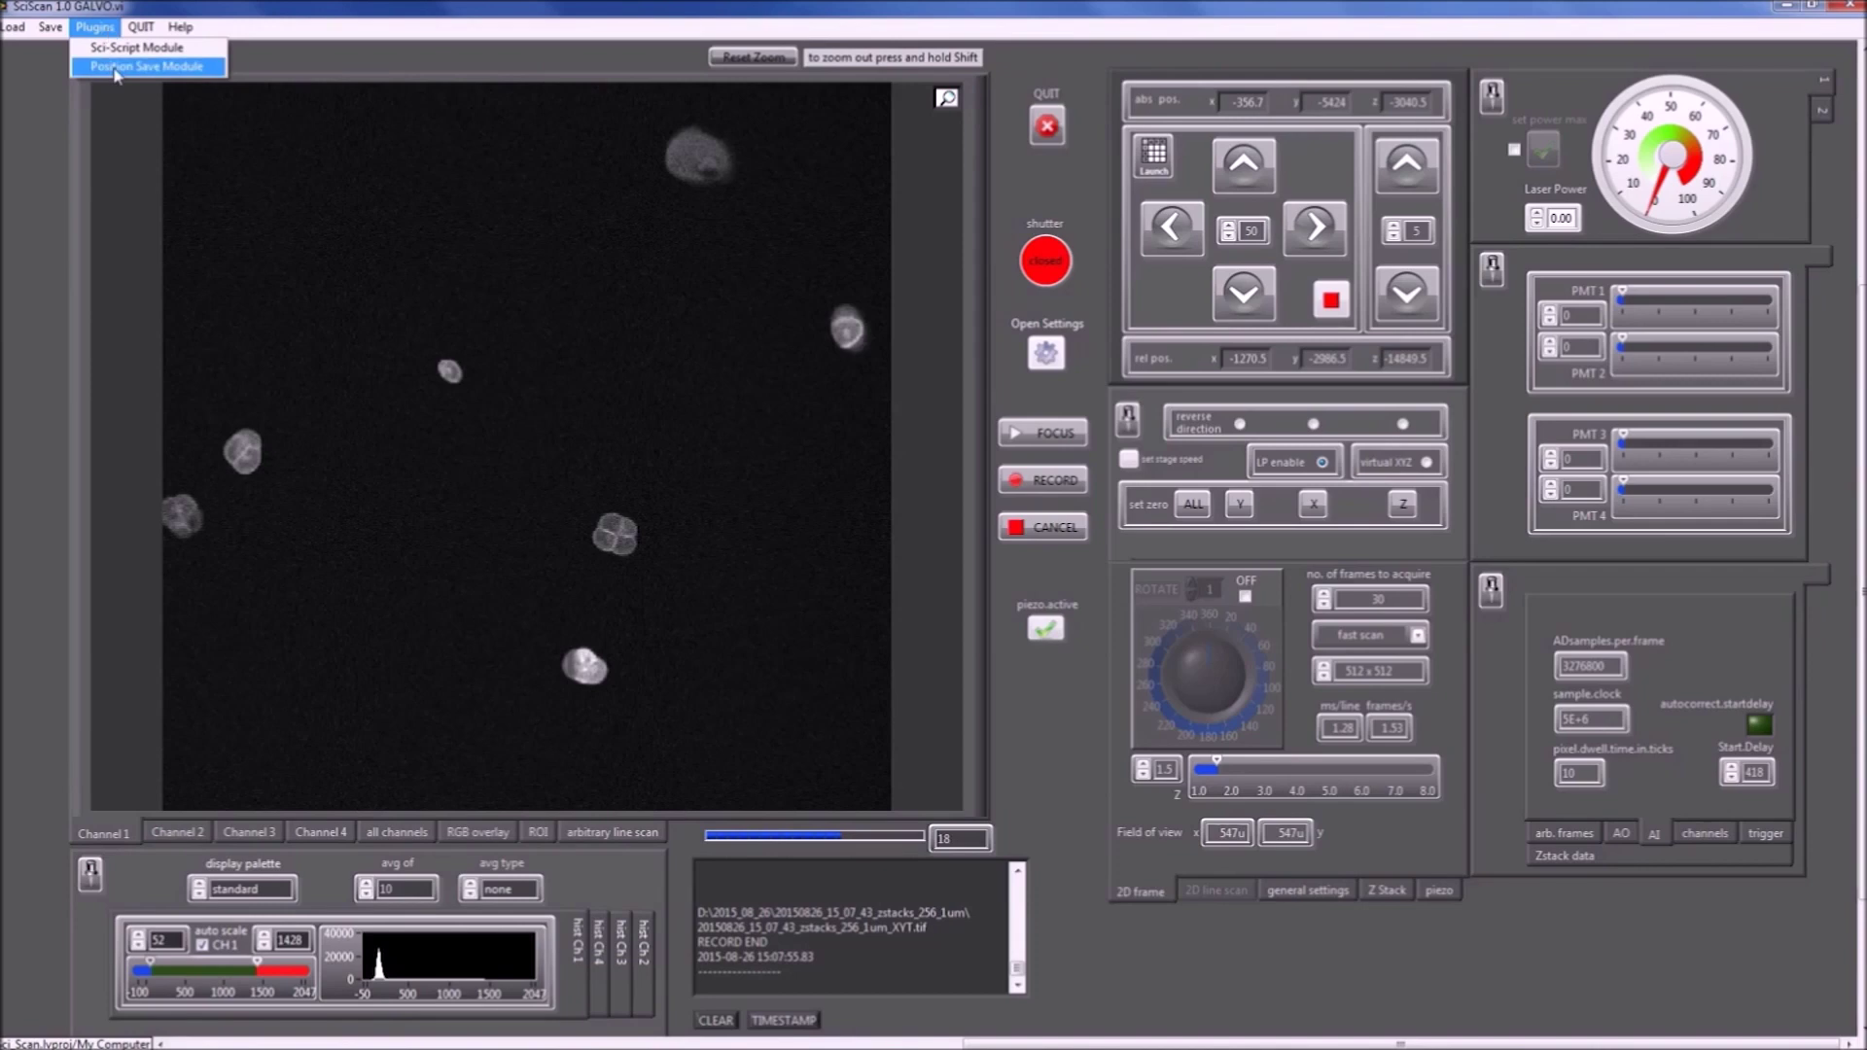
{"action": "left_click", "coordinate": [113, 66]}
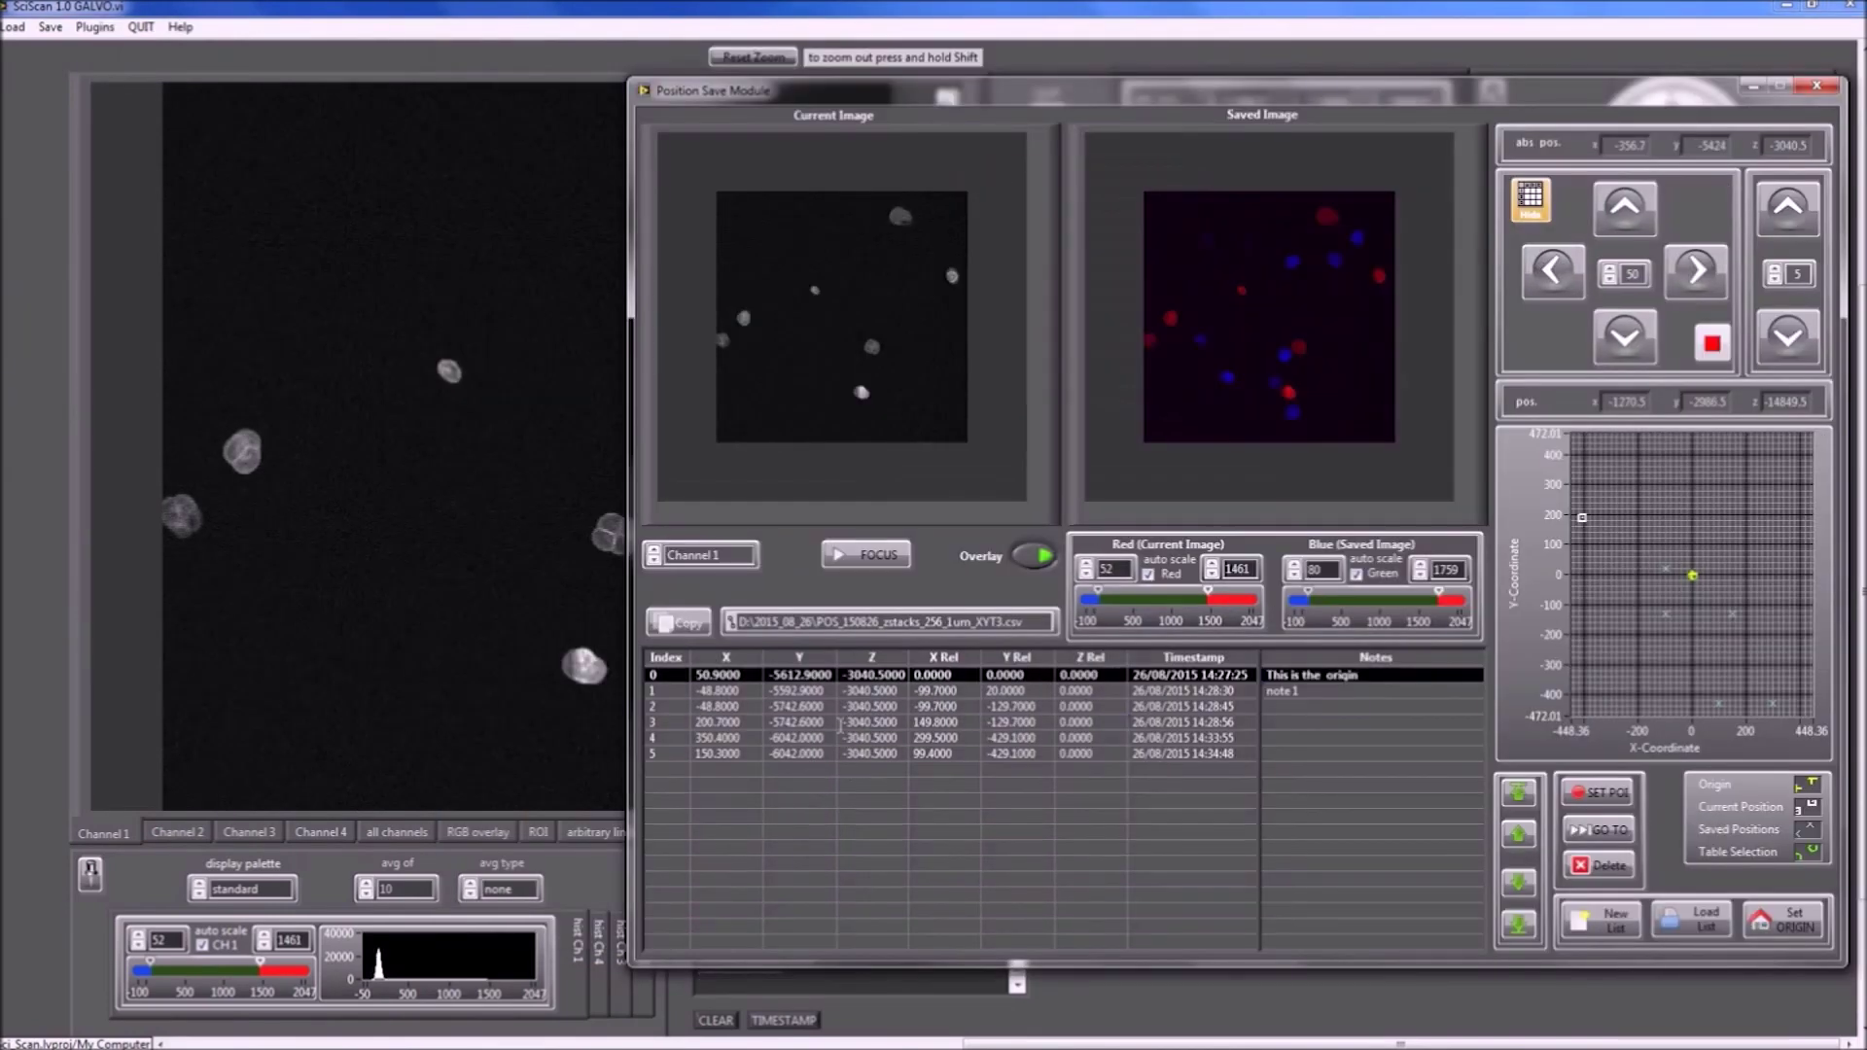
{"action": "left_click", "coordinate": [853, 707]}
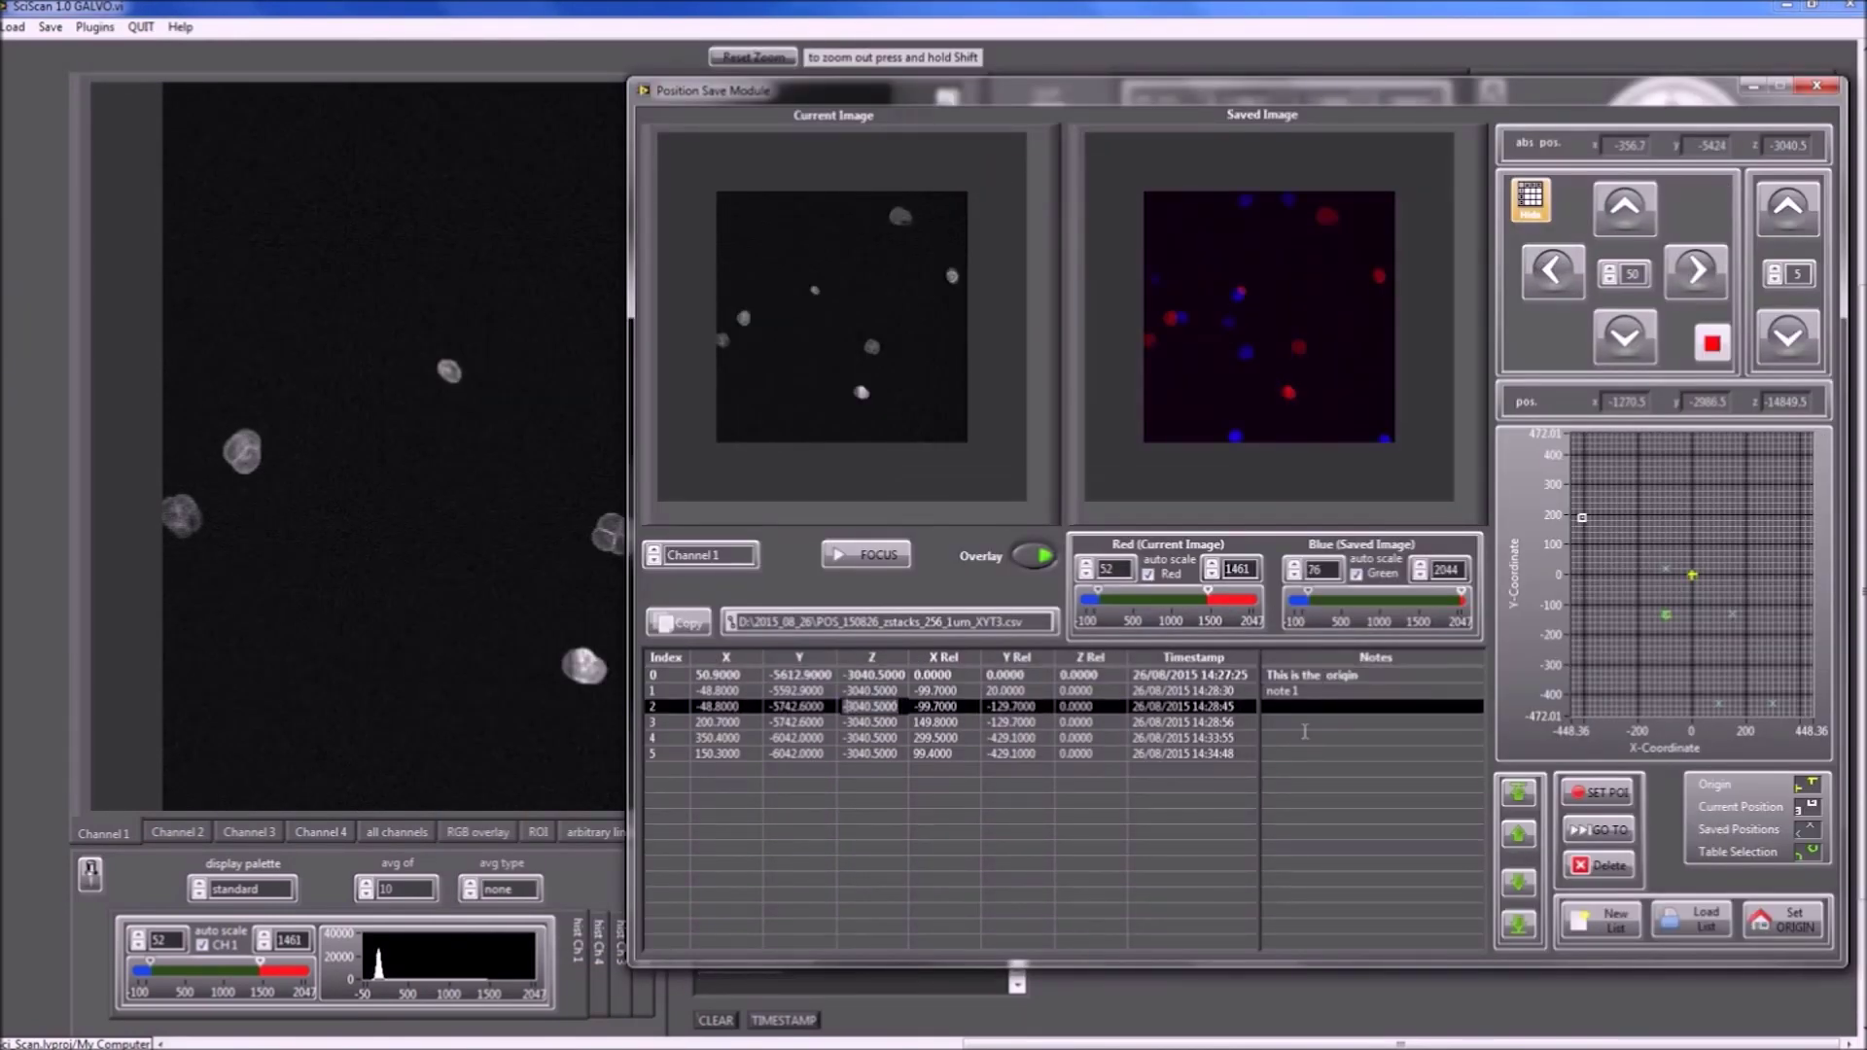
{"action": "left_click", "coordinate": [1606, 832]}
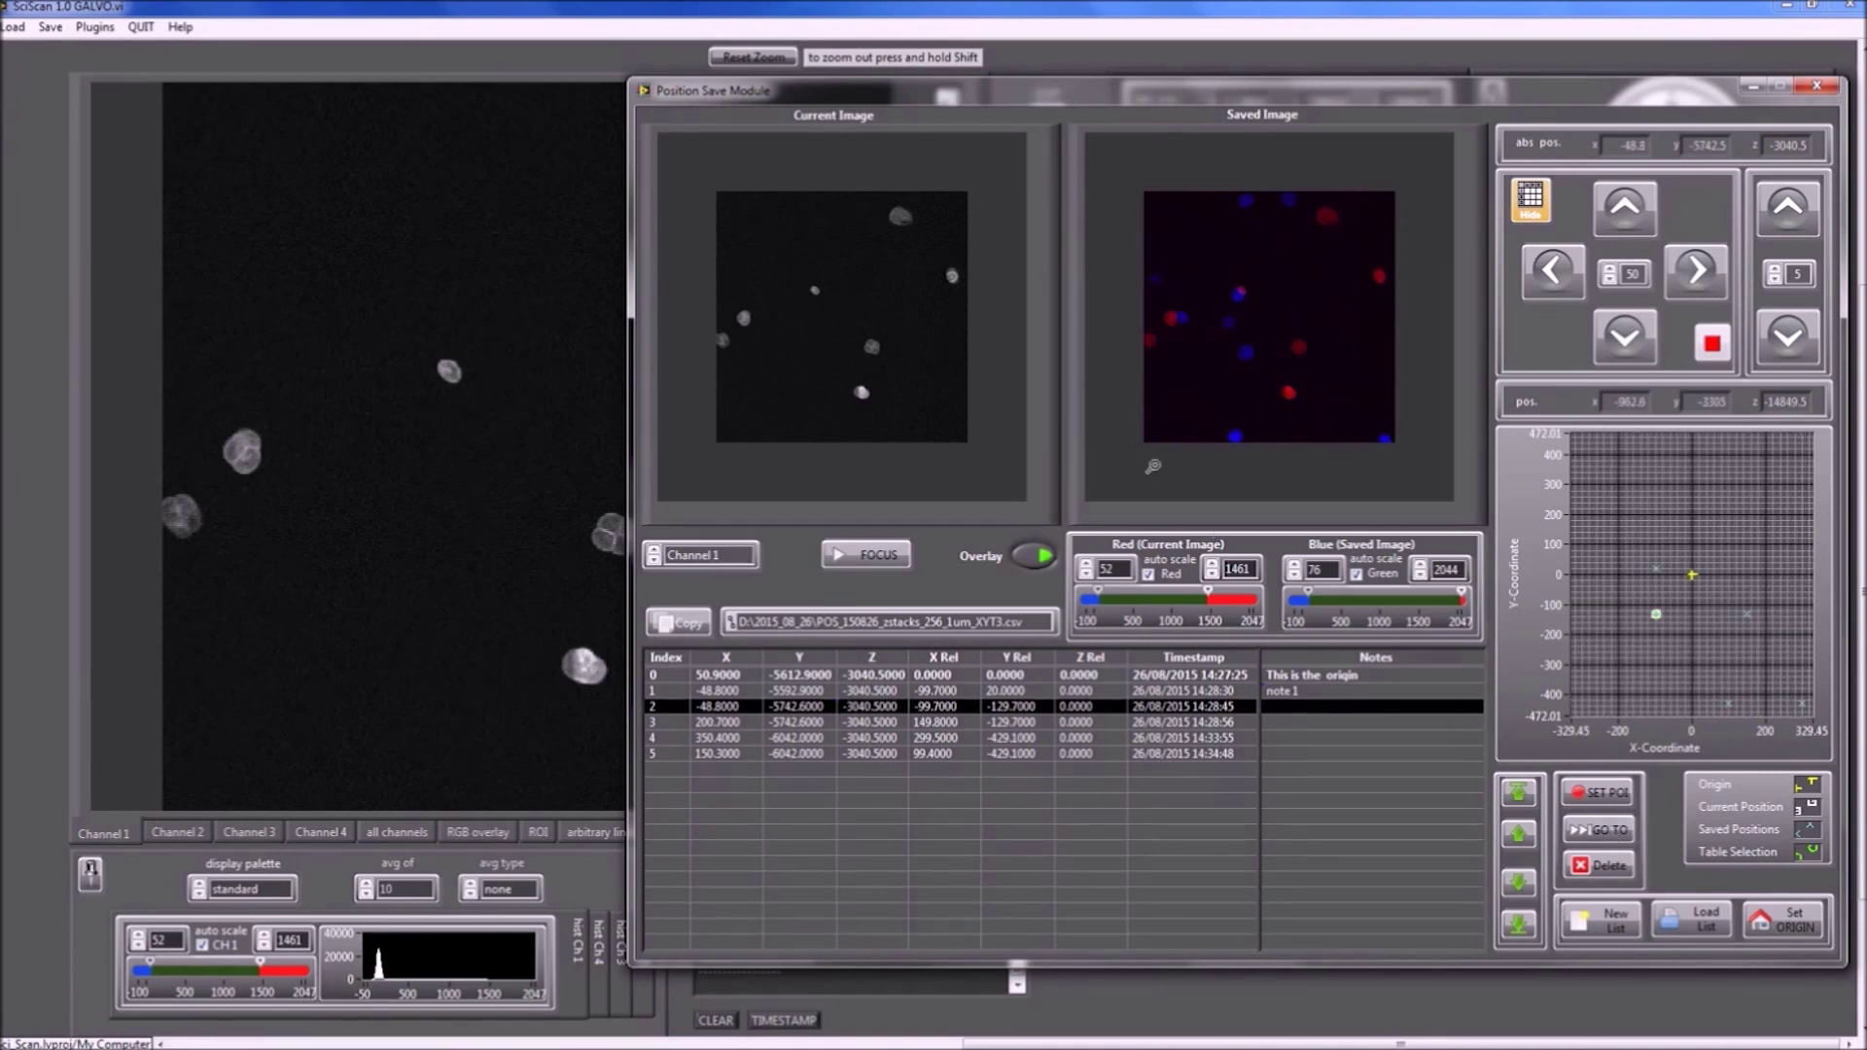
{"action": "left_click", "coordinate": [899, 560]}
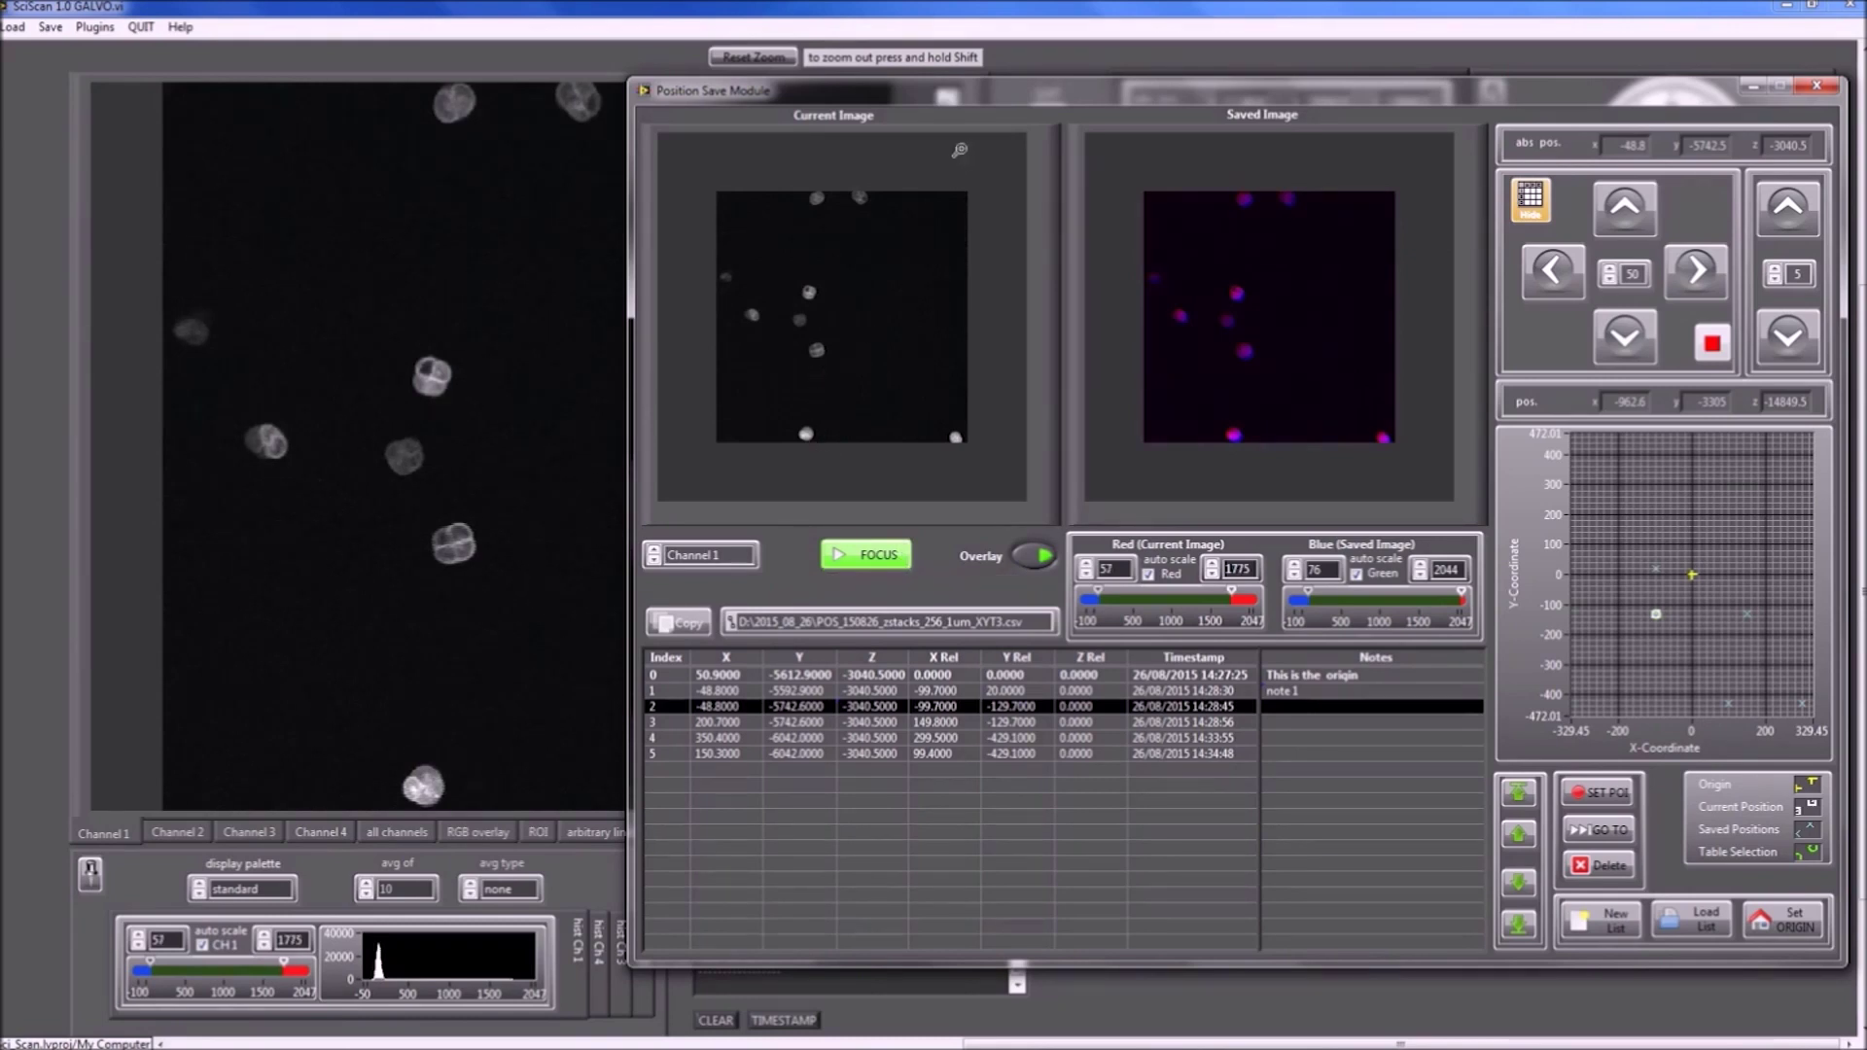
Back in the Sci-Script Module, set the first Move.To.Position to the current stage position, X -48.8, Y -5742.5, Z -3040.5.
{"action": "left_click_drag", "start_coordinate": [936, 96], "coordinate": [994, 113]}
{"action": "left_click", "coordinate": [95, 26]}
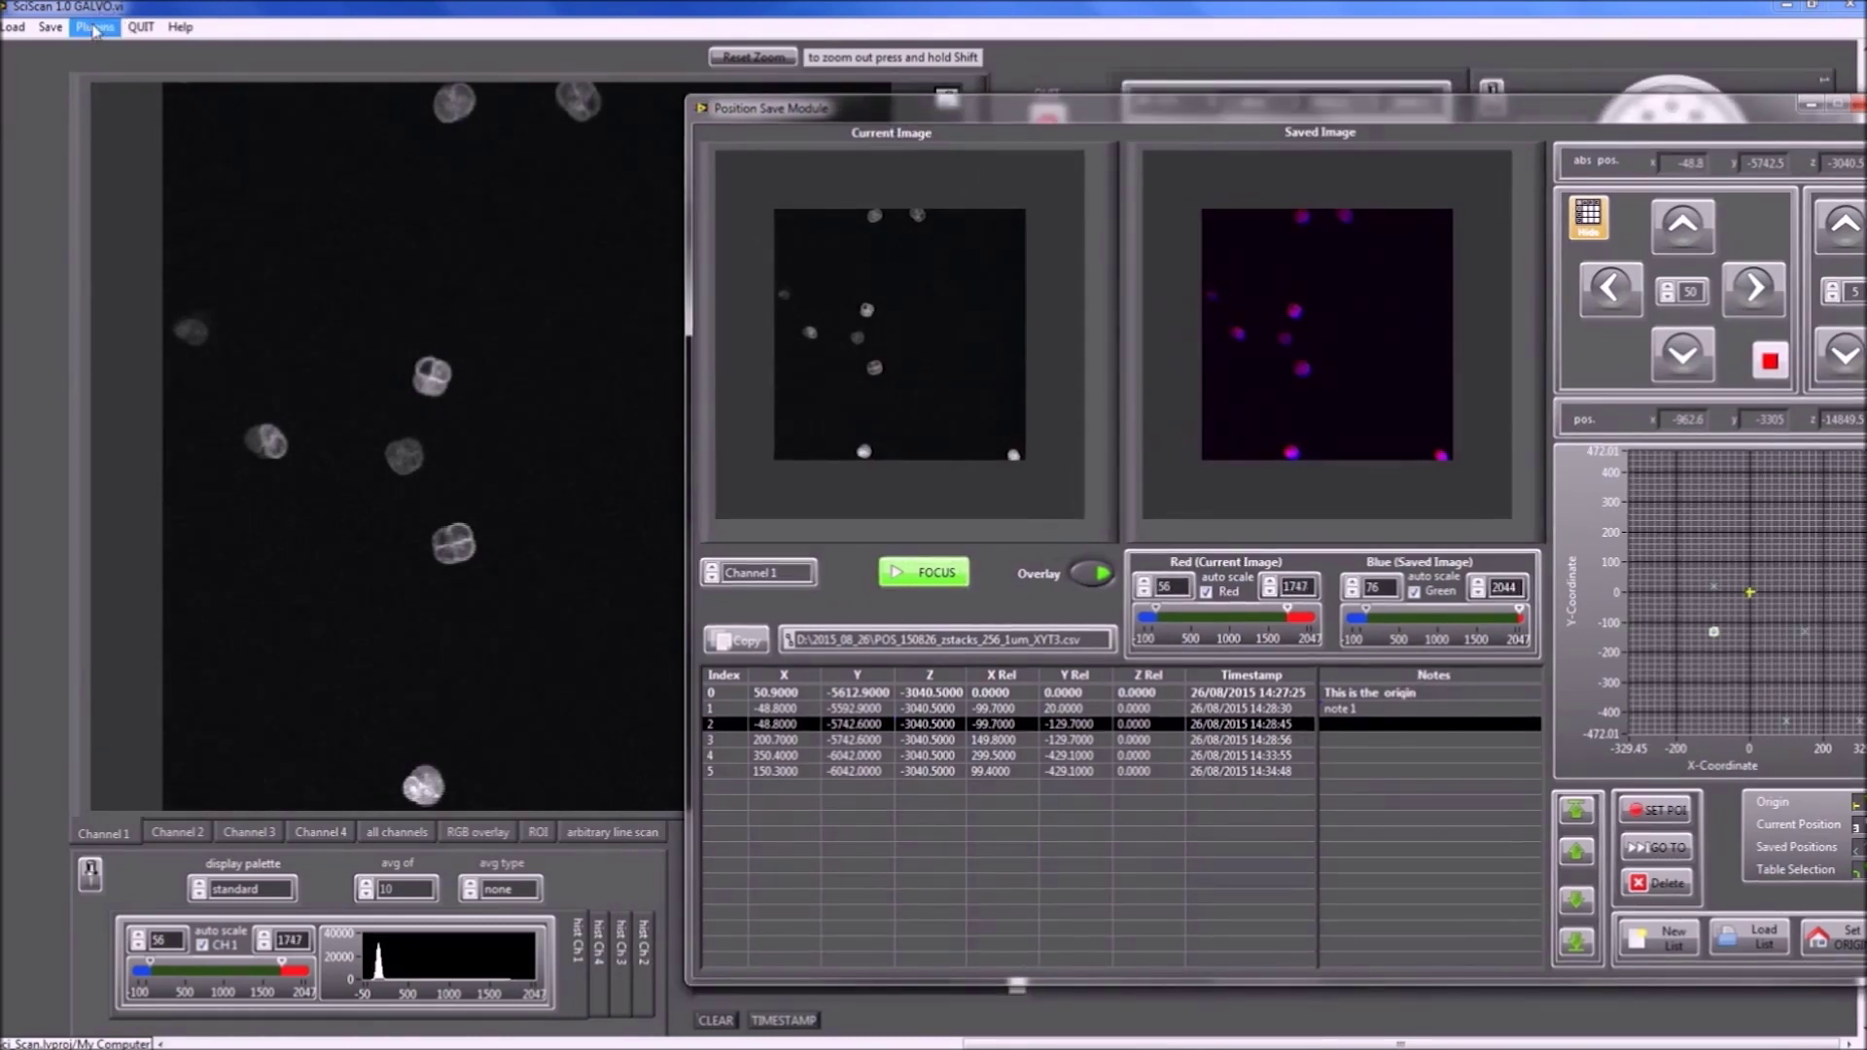
{"action": "left_click", "coordinate": [117, 45]}
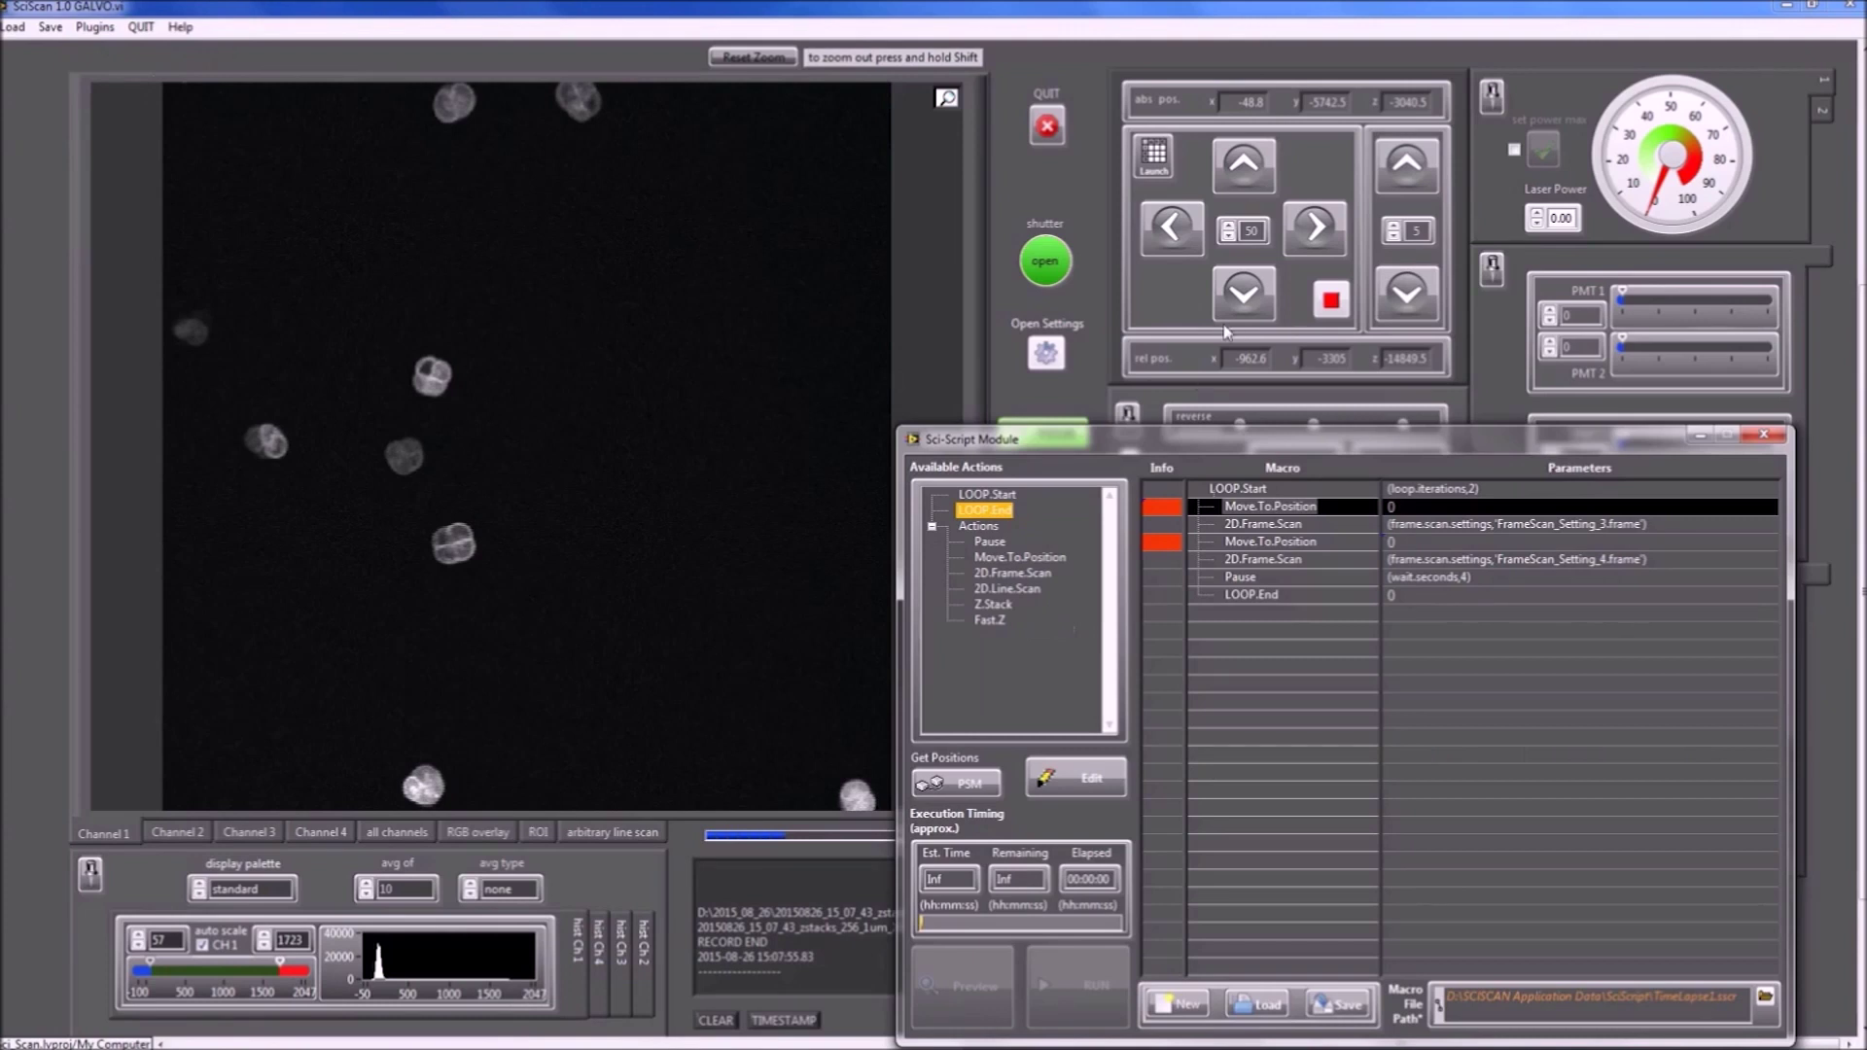
{"action": "left_click", "coordinate": [1091, 780]}
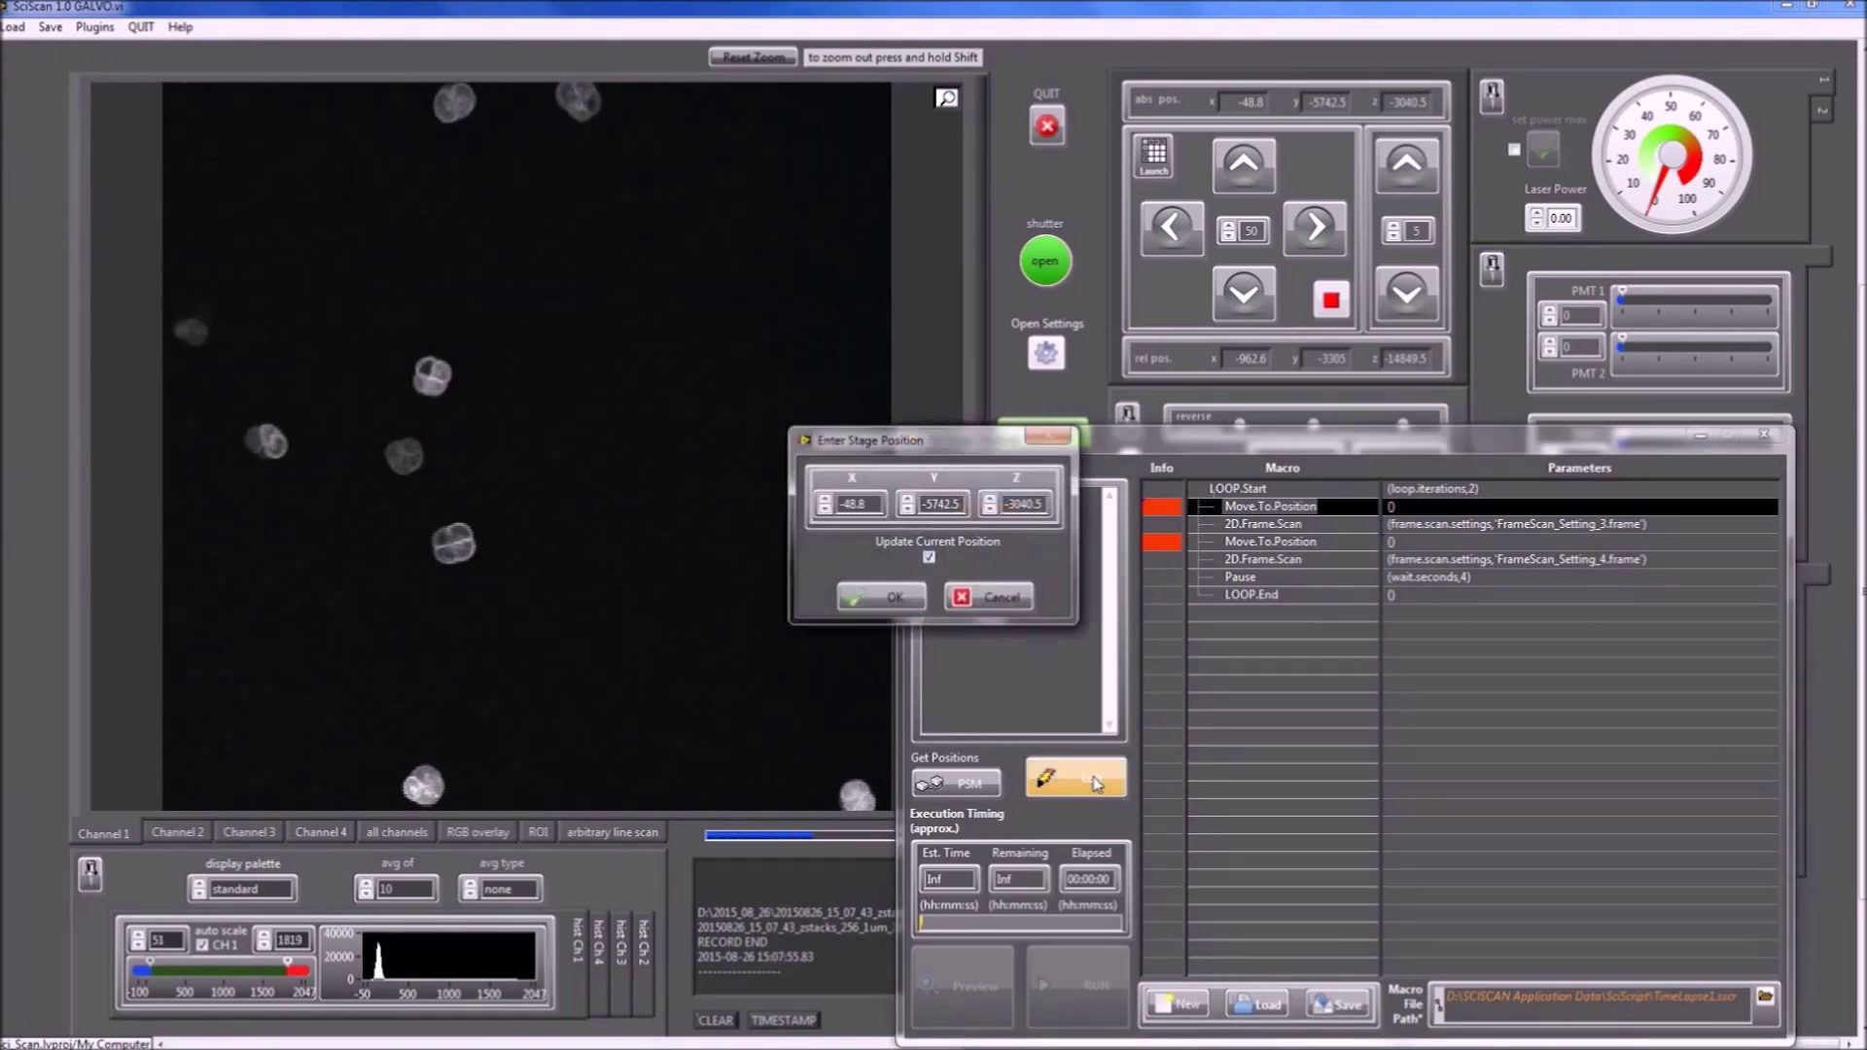
{"action": "left_click", "coordinate": [896, 605]}
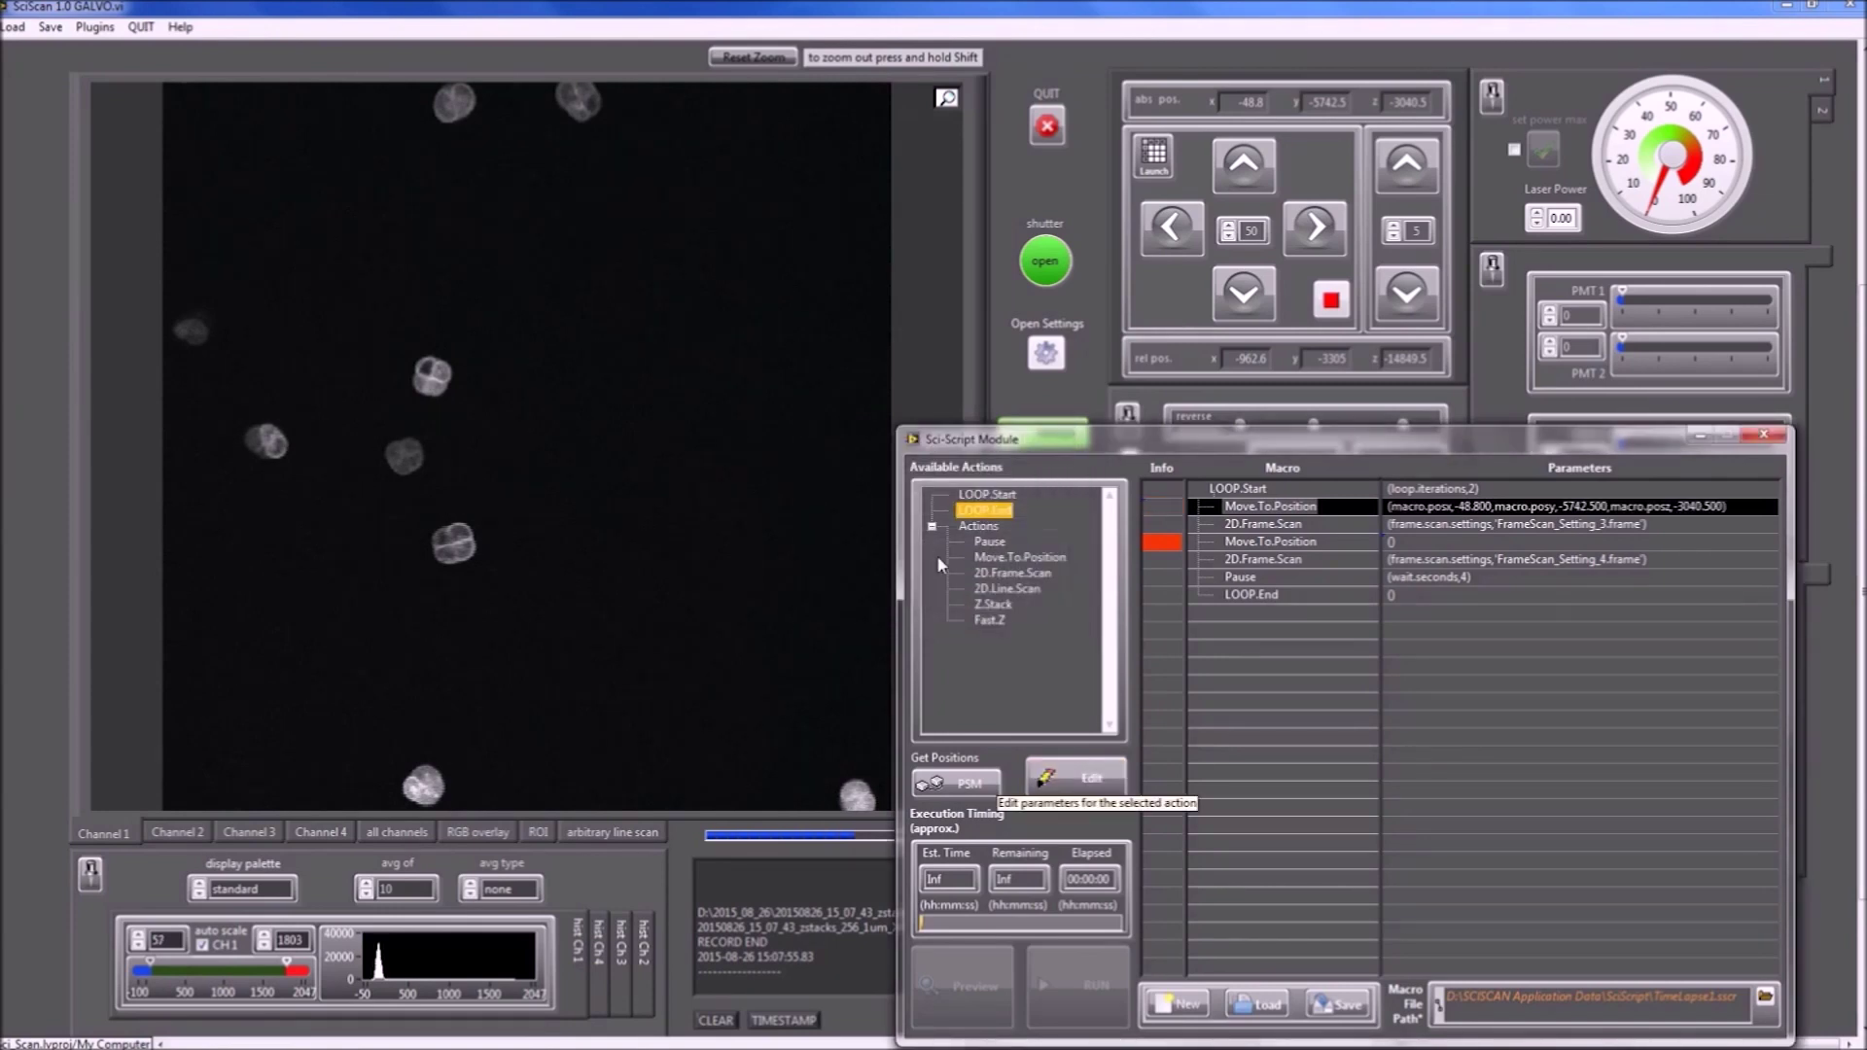
In the Position Save Module, move the stage to the saved position with index 5.
{"action": "left_click", "coordinate": [93, 29]}
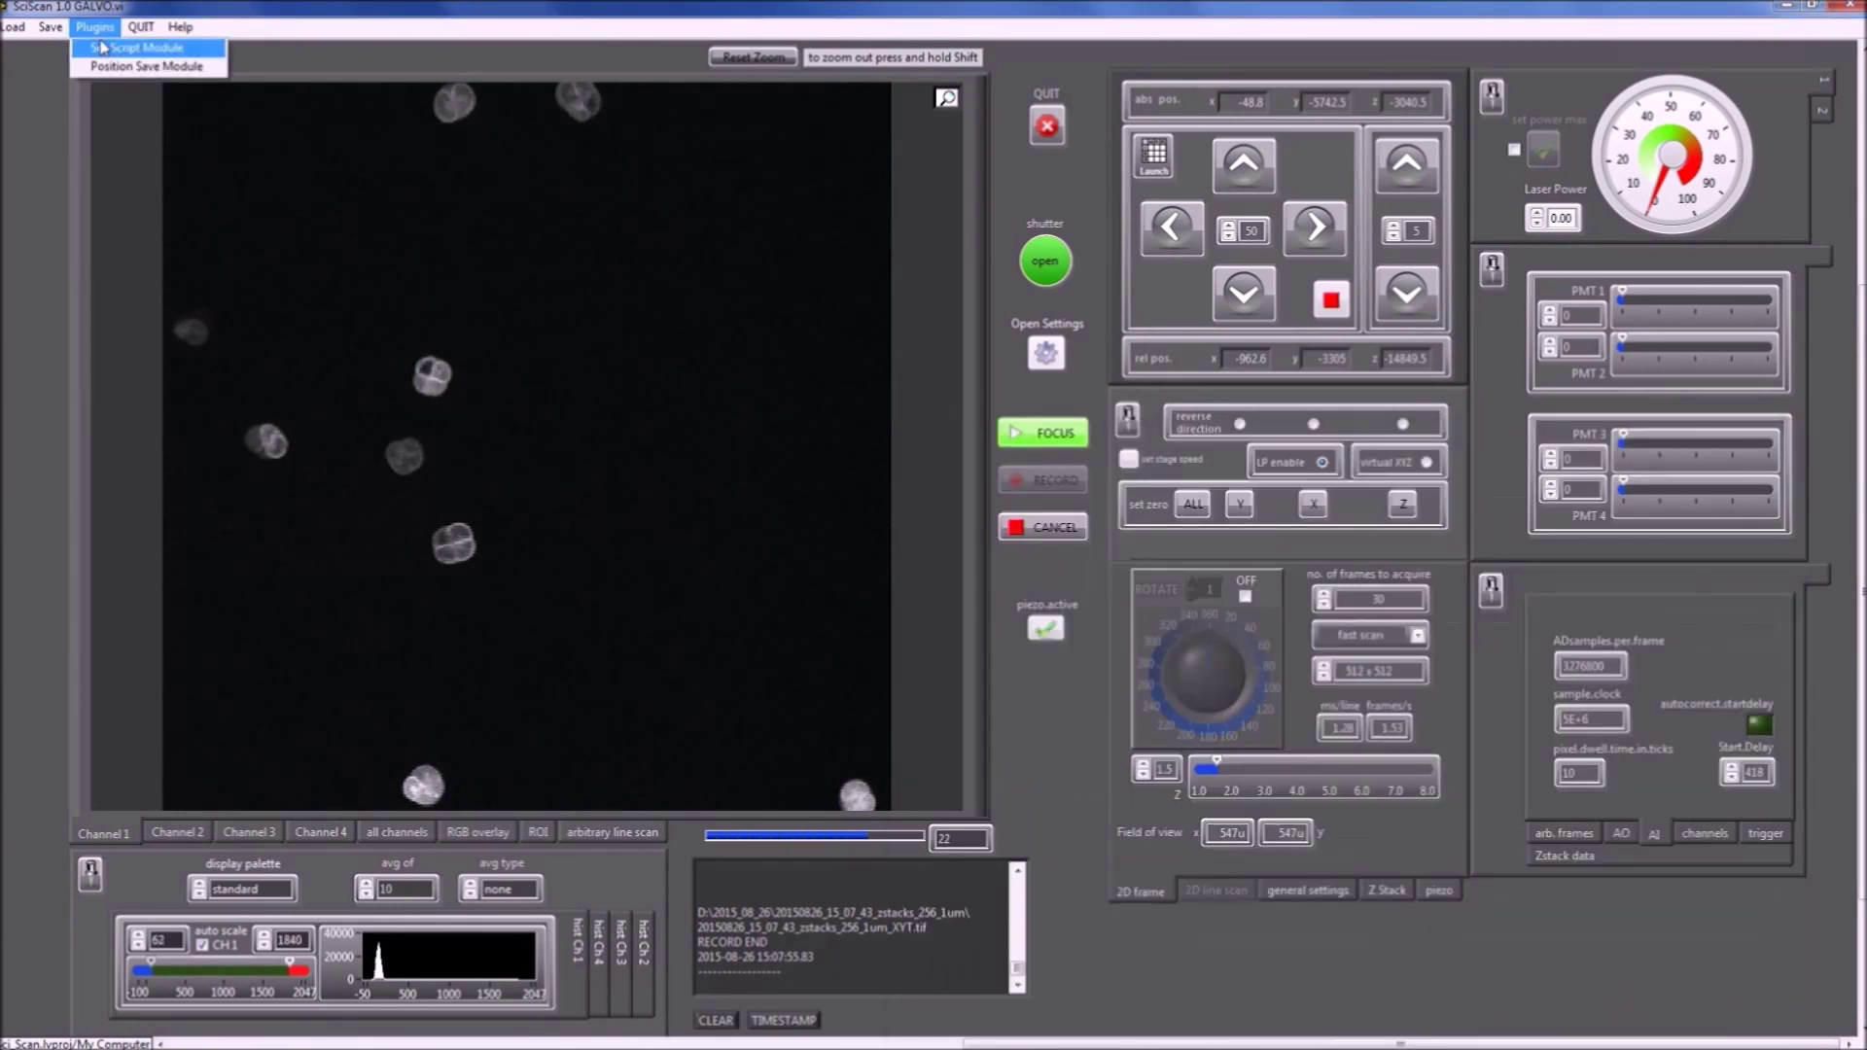
{"action": "left_click", "coordinate": [114, 68]}
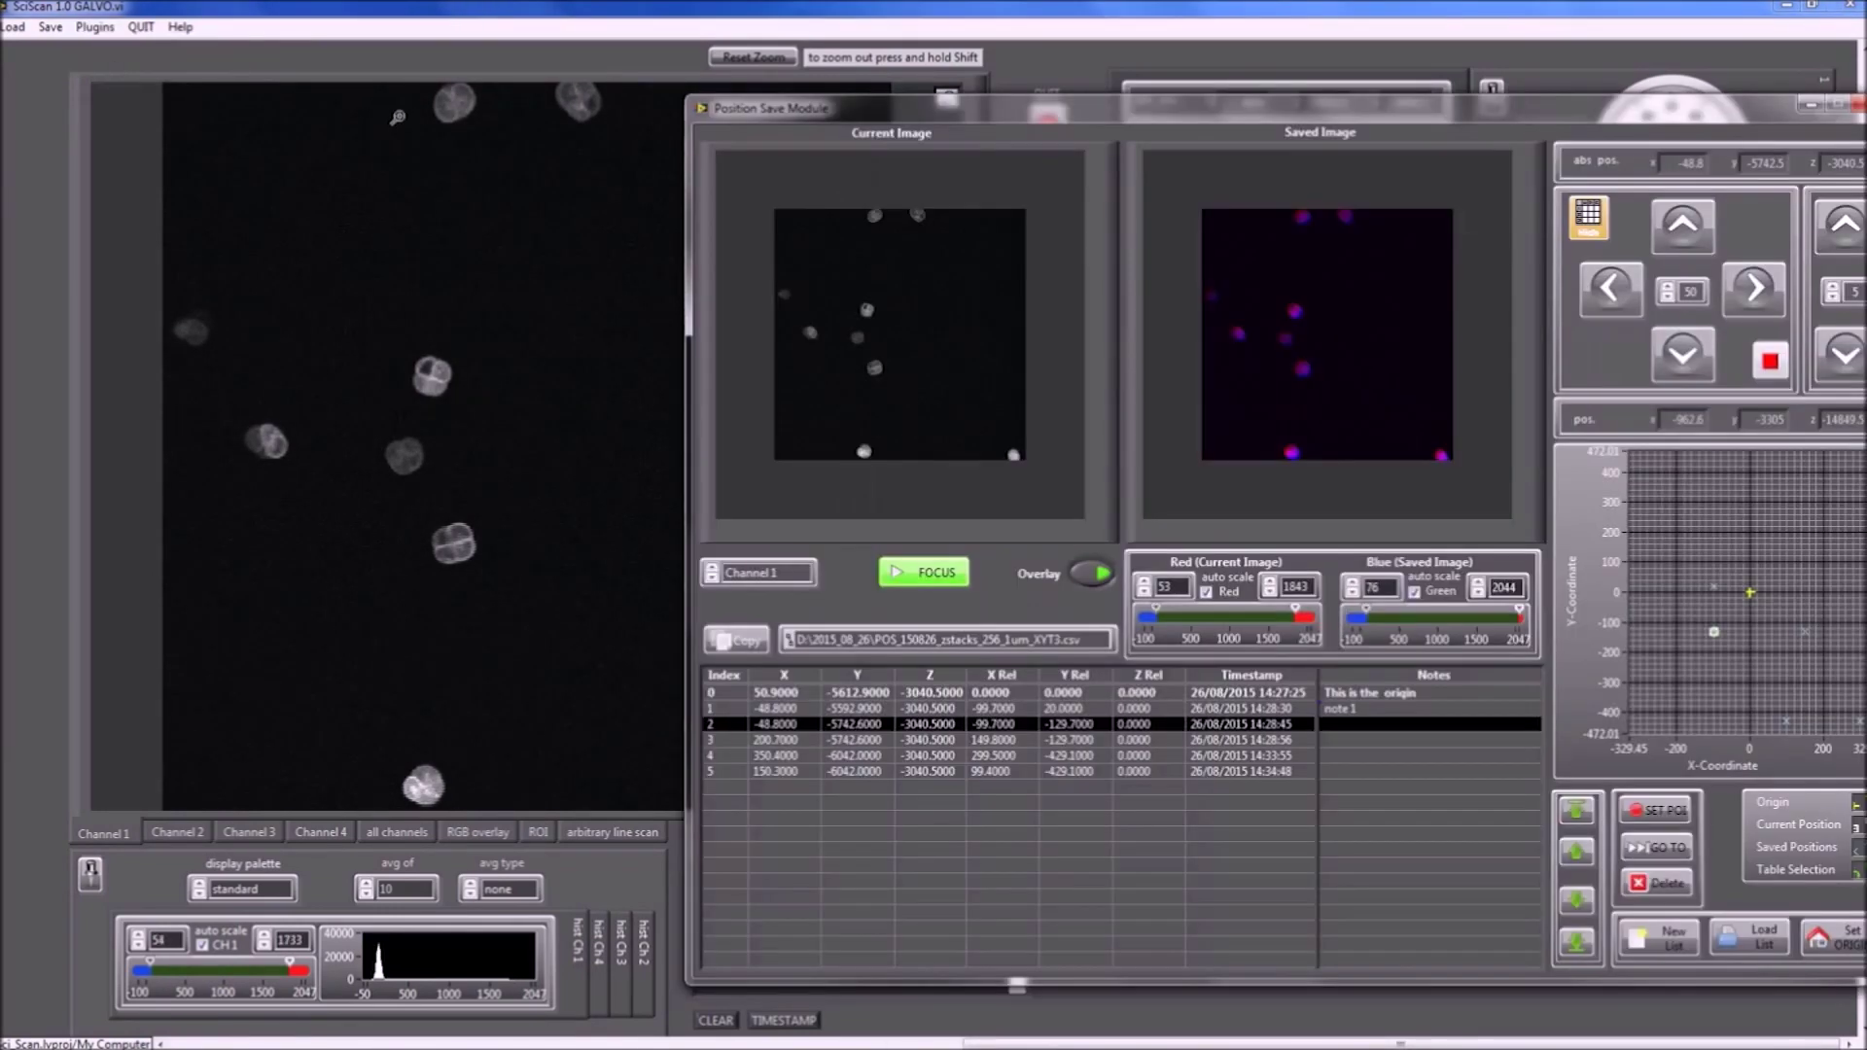
{"action": "left_click", "coordinate": [1134, 771]}
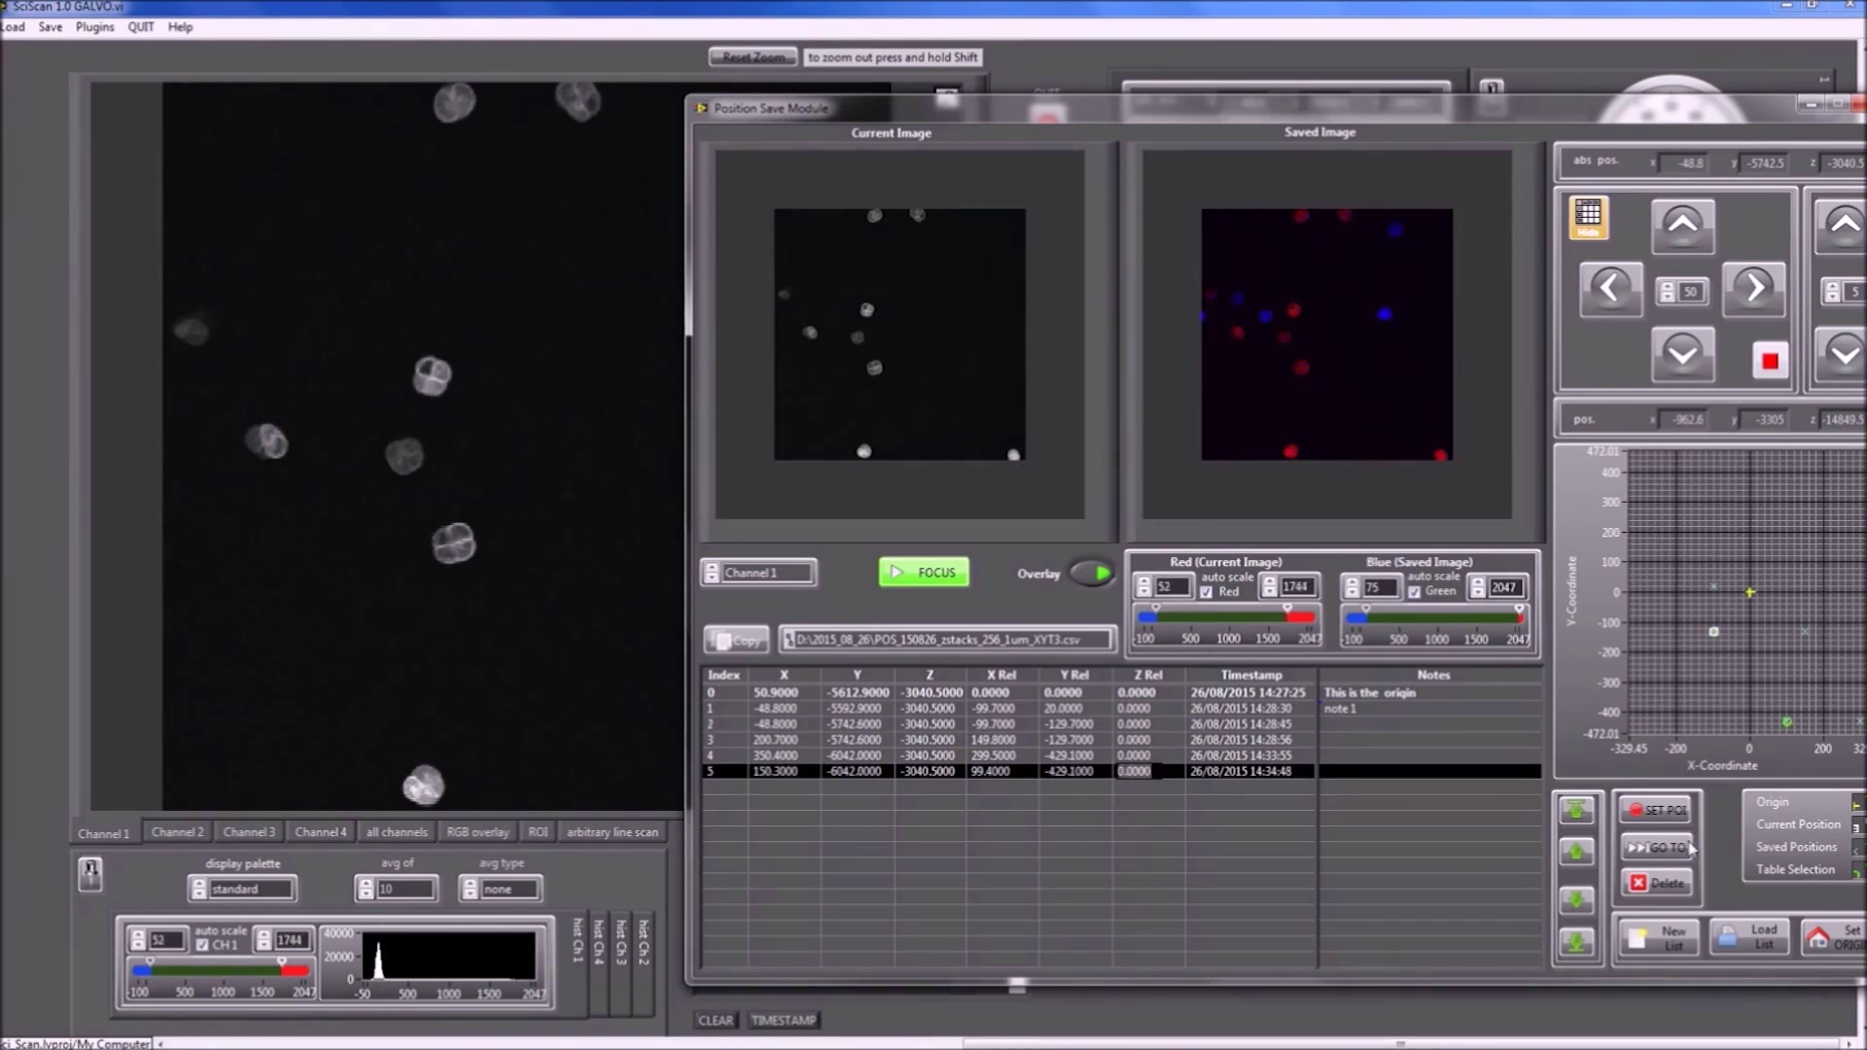
{"action": "left_click", "coordinate": [1665, 848]}
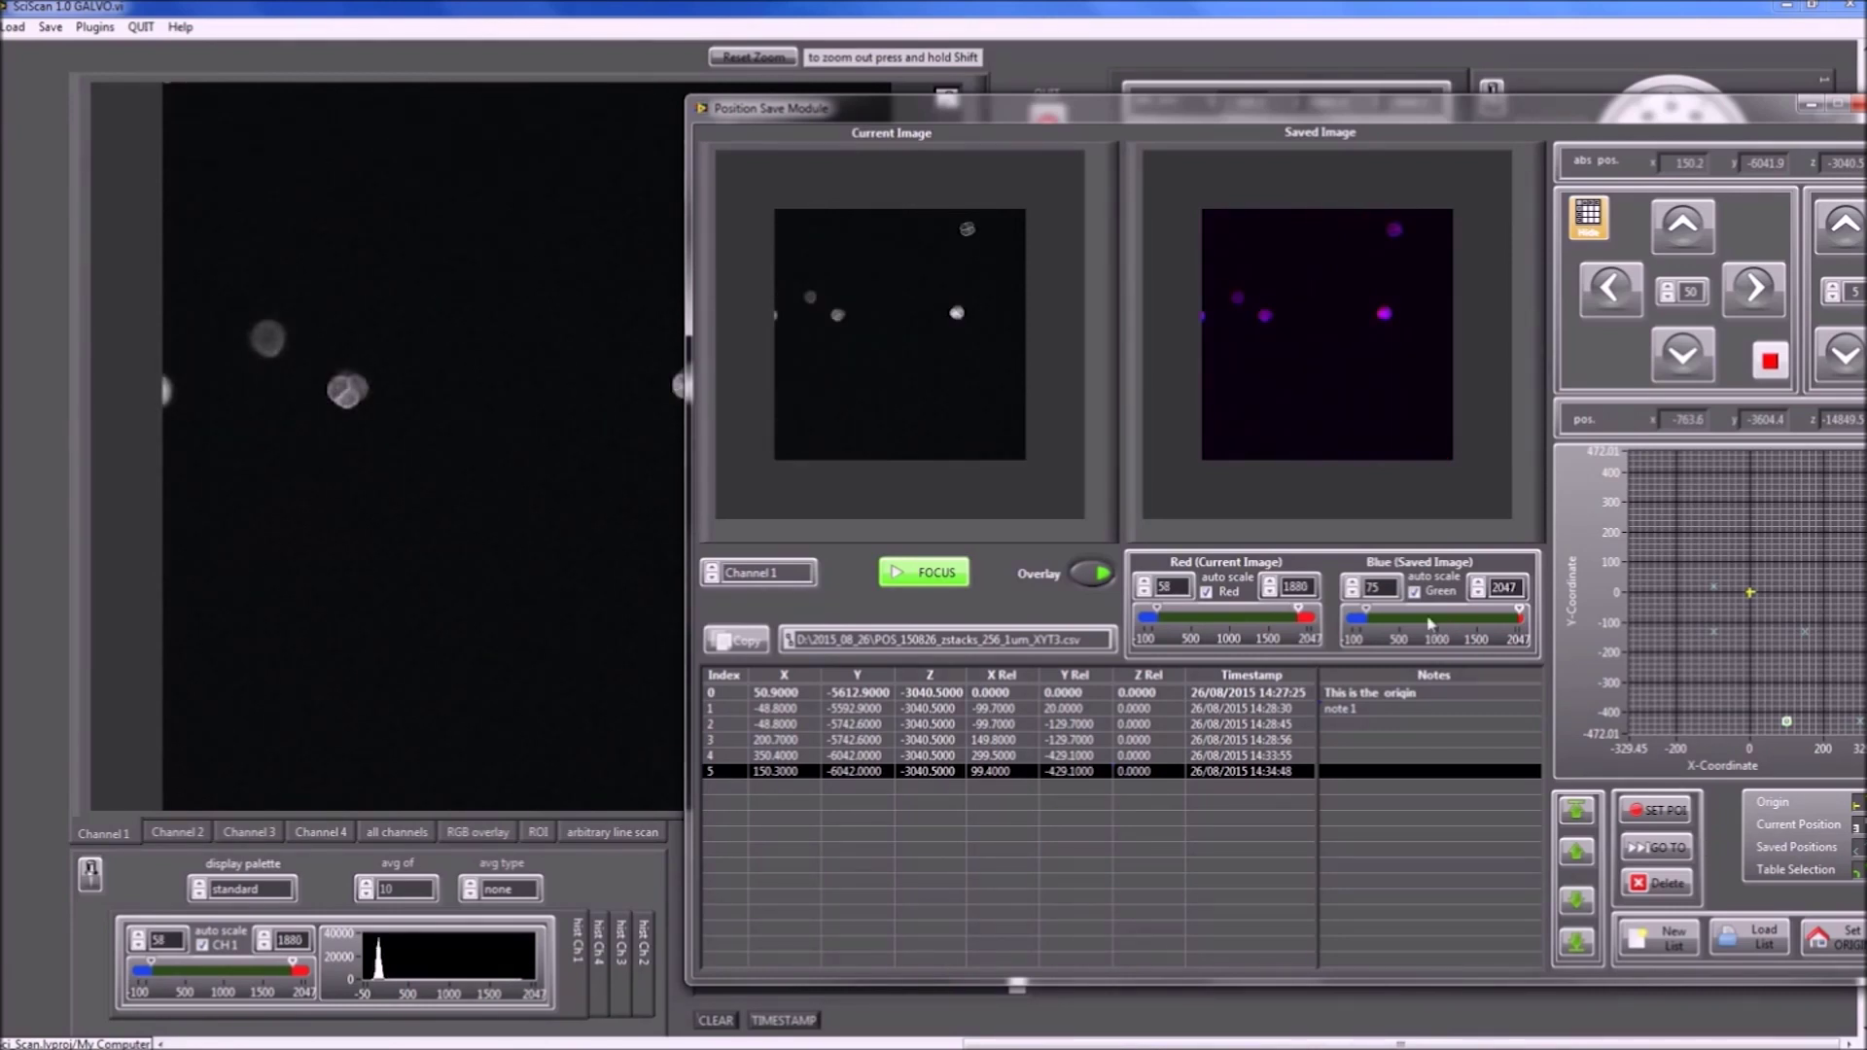
Set the second Move.To.Position to the current stage position, X 150.2, Y -6041.9, Z -3040.5, and save the macro as TimeLapse1.sscr.
{"action": "left_click", "coordinate": [94, 26]}
{"action": "left_click", "coordinate": [104, 50]}
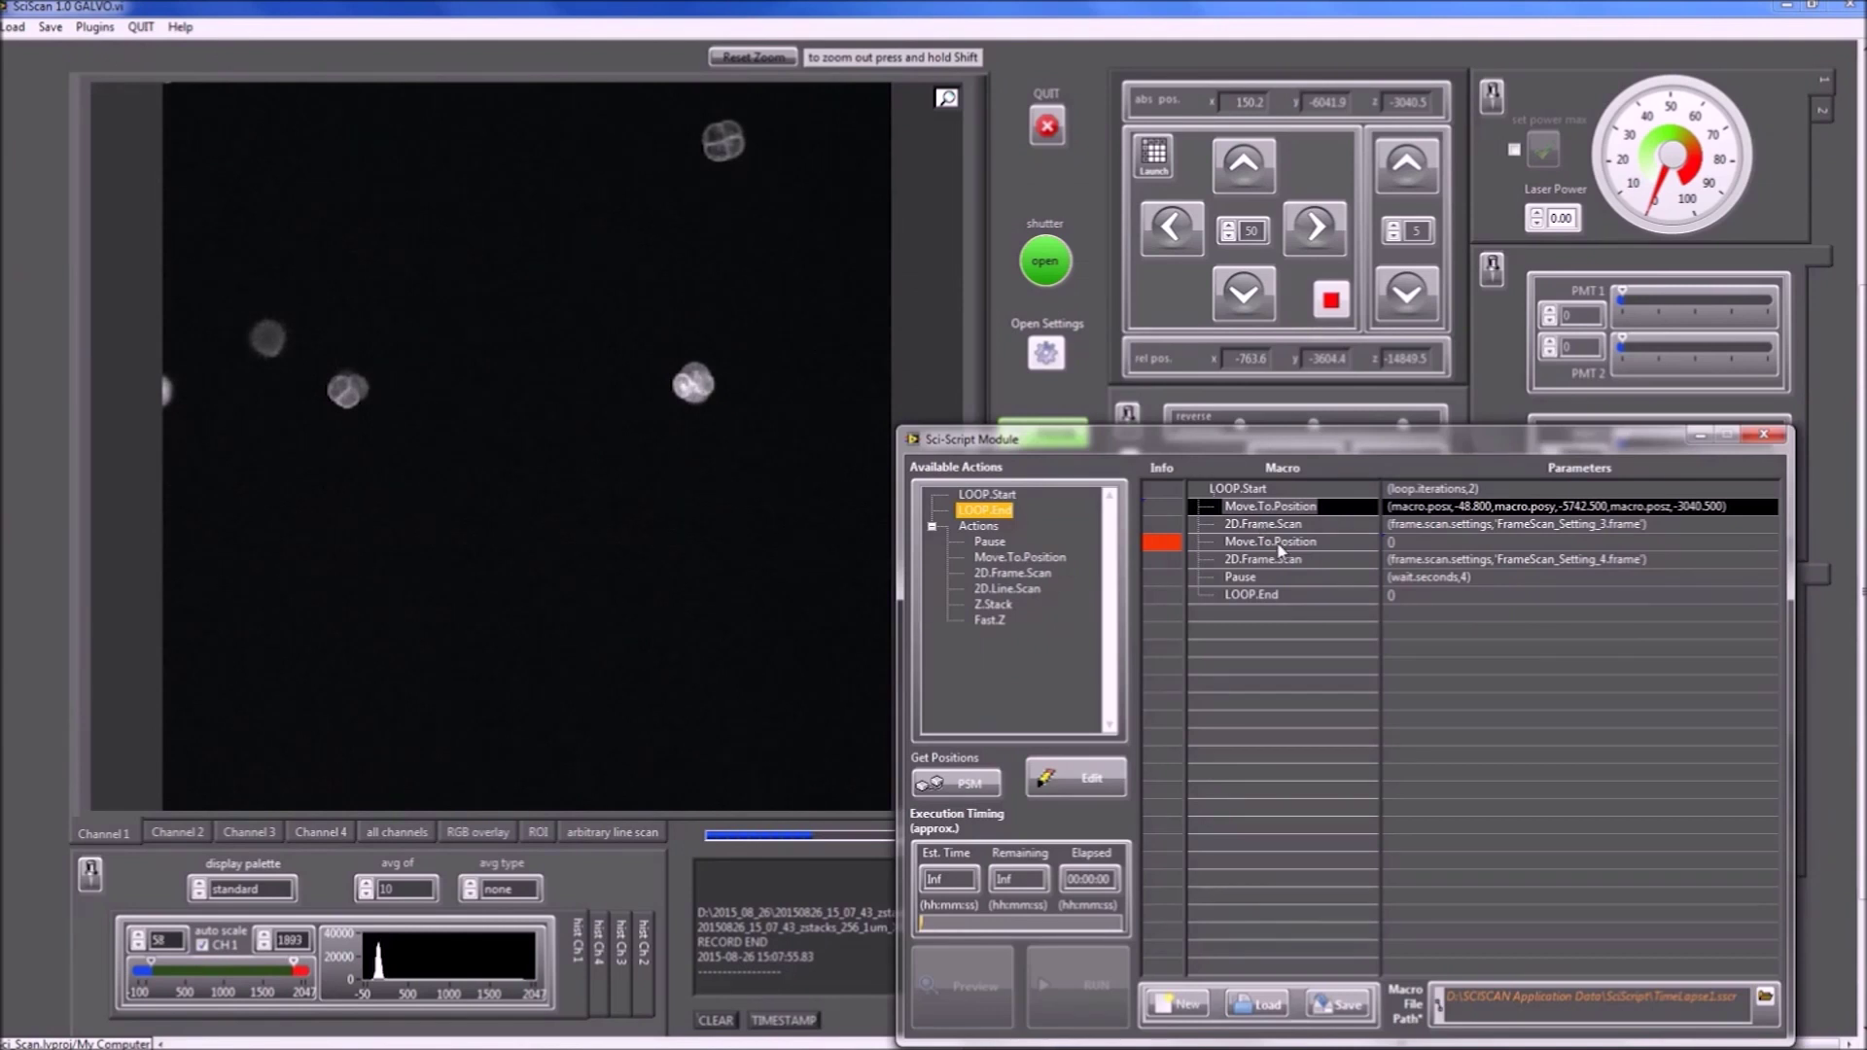
{"action": "left_click", "coordinate": [1274, 543]}
{"action": "left_click", "coordinate": [1076, 778]}
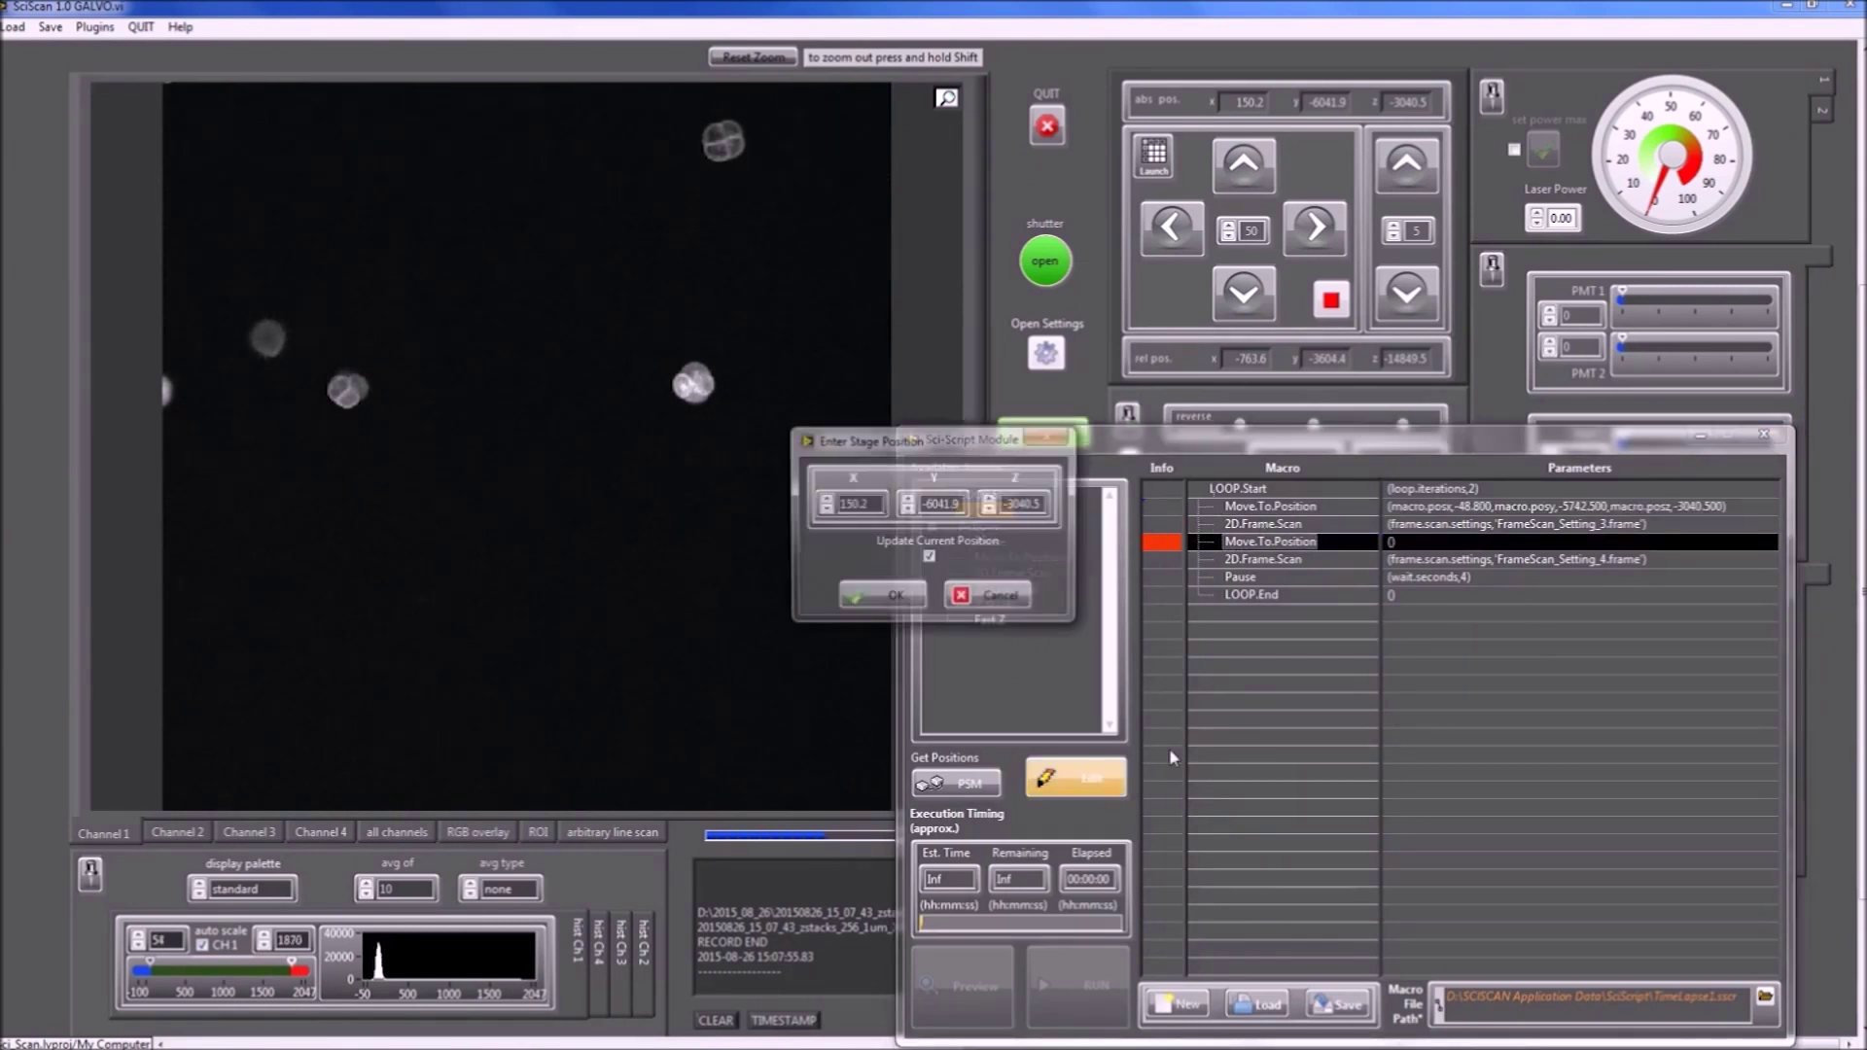
{"action": "left_click", "coordinate": [896, 598]}
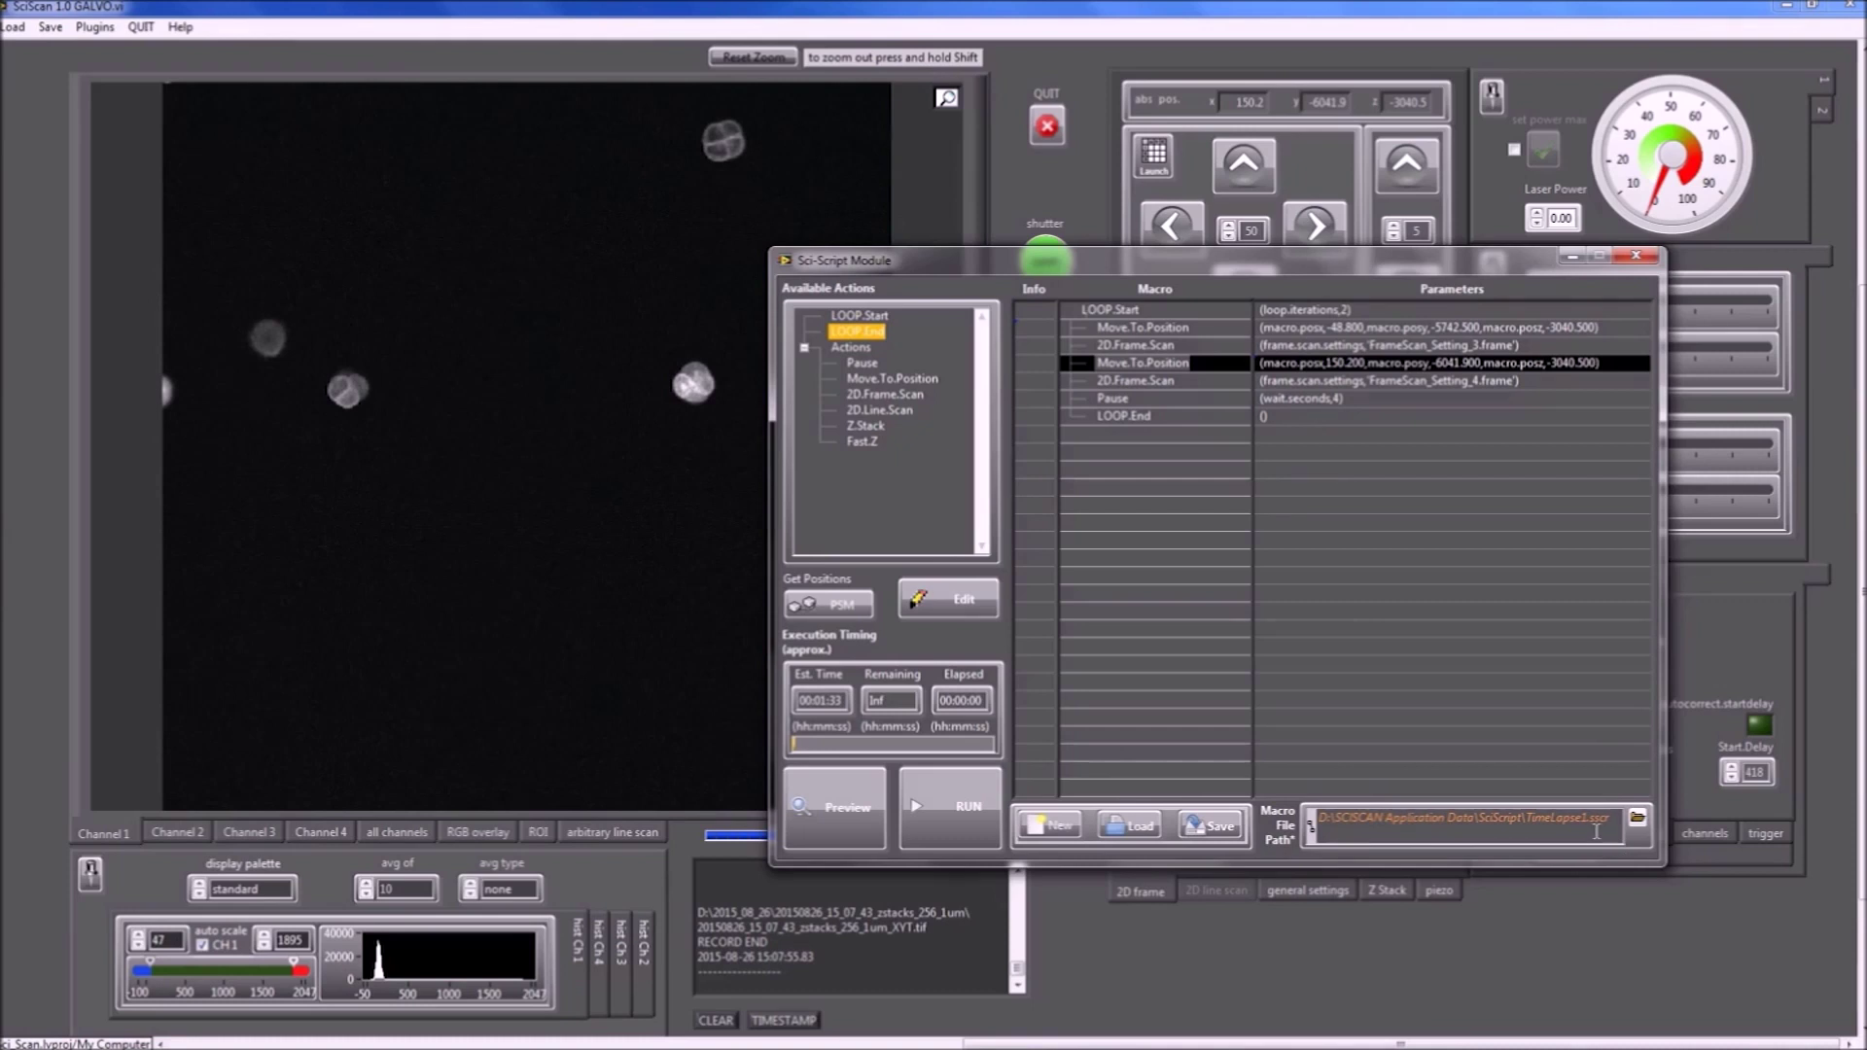
{"action": "left_click", "coordinate": [1211, 829]}
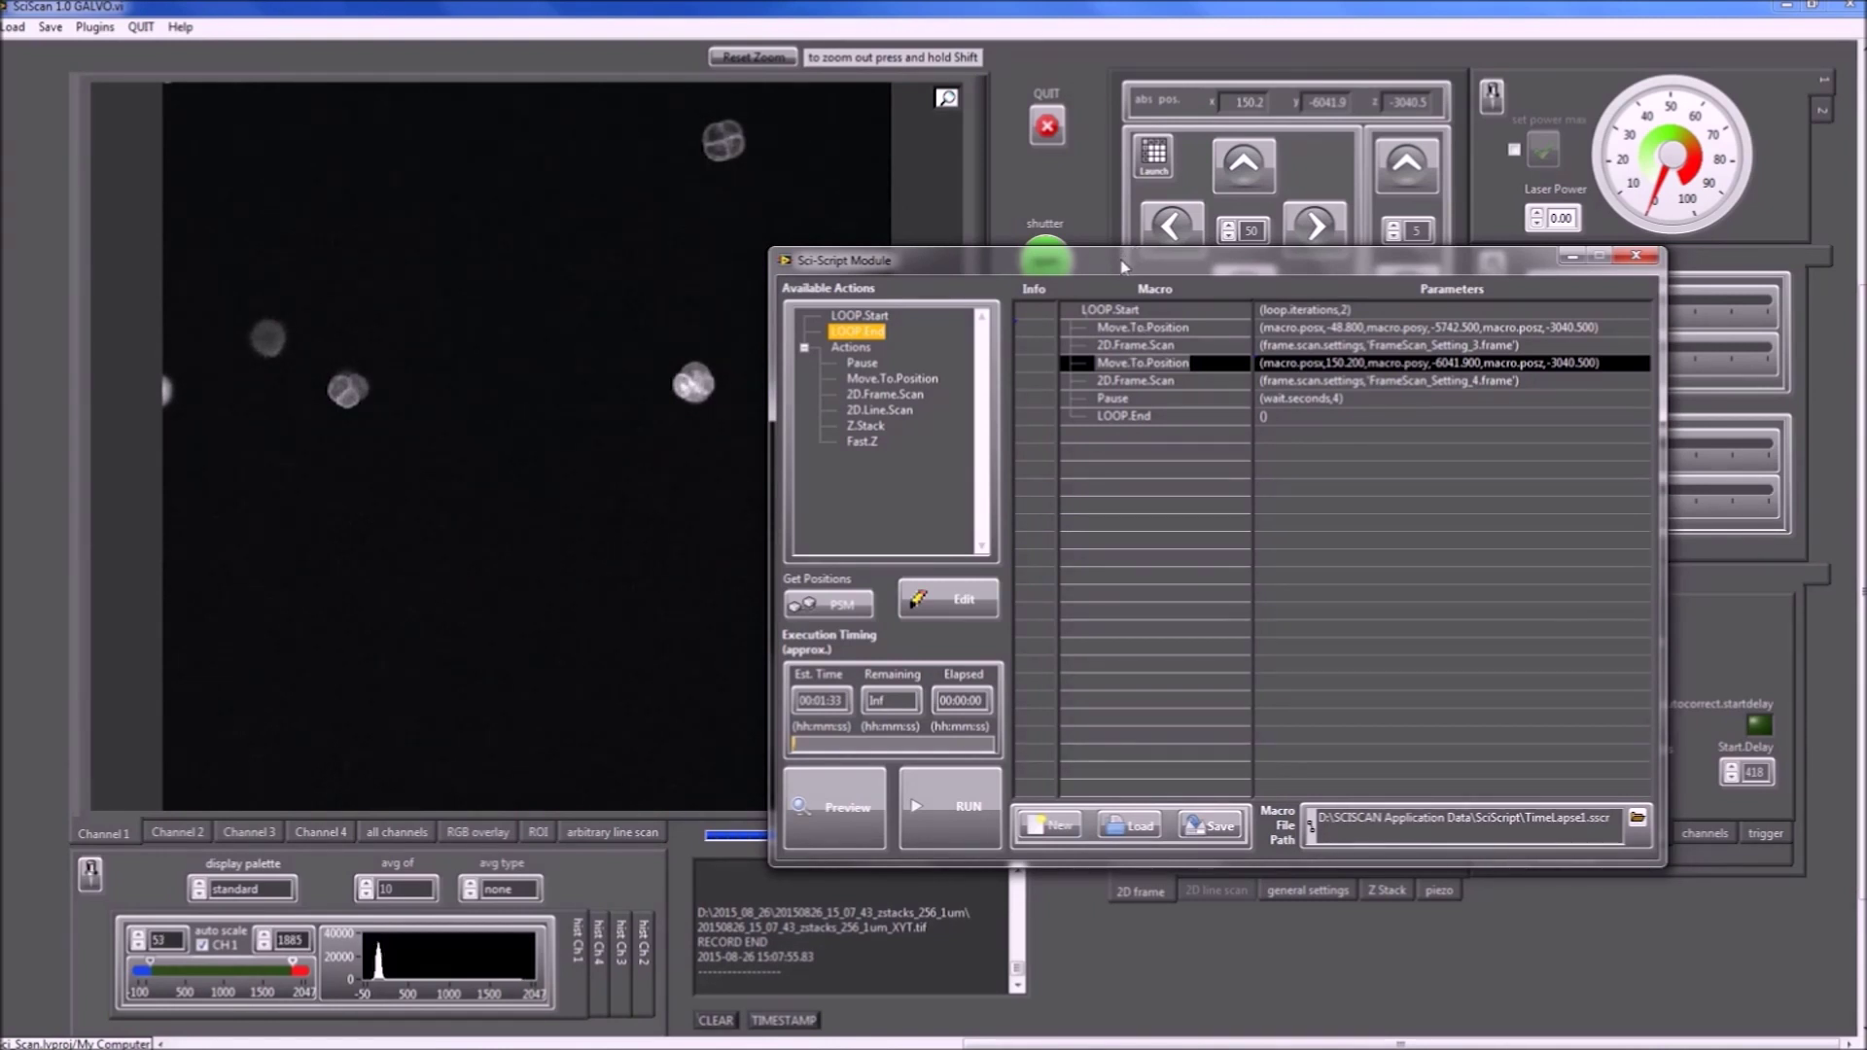
Start a preview of the macro and accept the warning that stage moves will be executed.
{"action": "left_click_drag", "start_coordinate": [1121, 267], "coordinate": [1123, 267]}
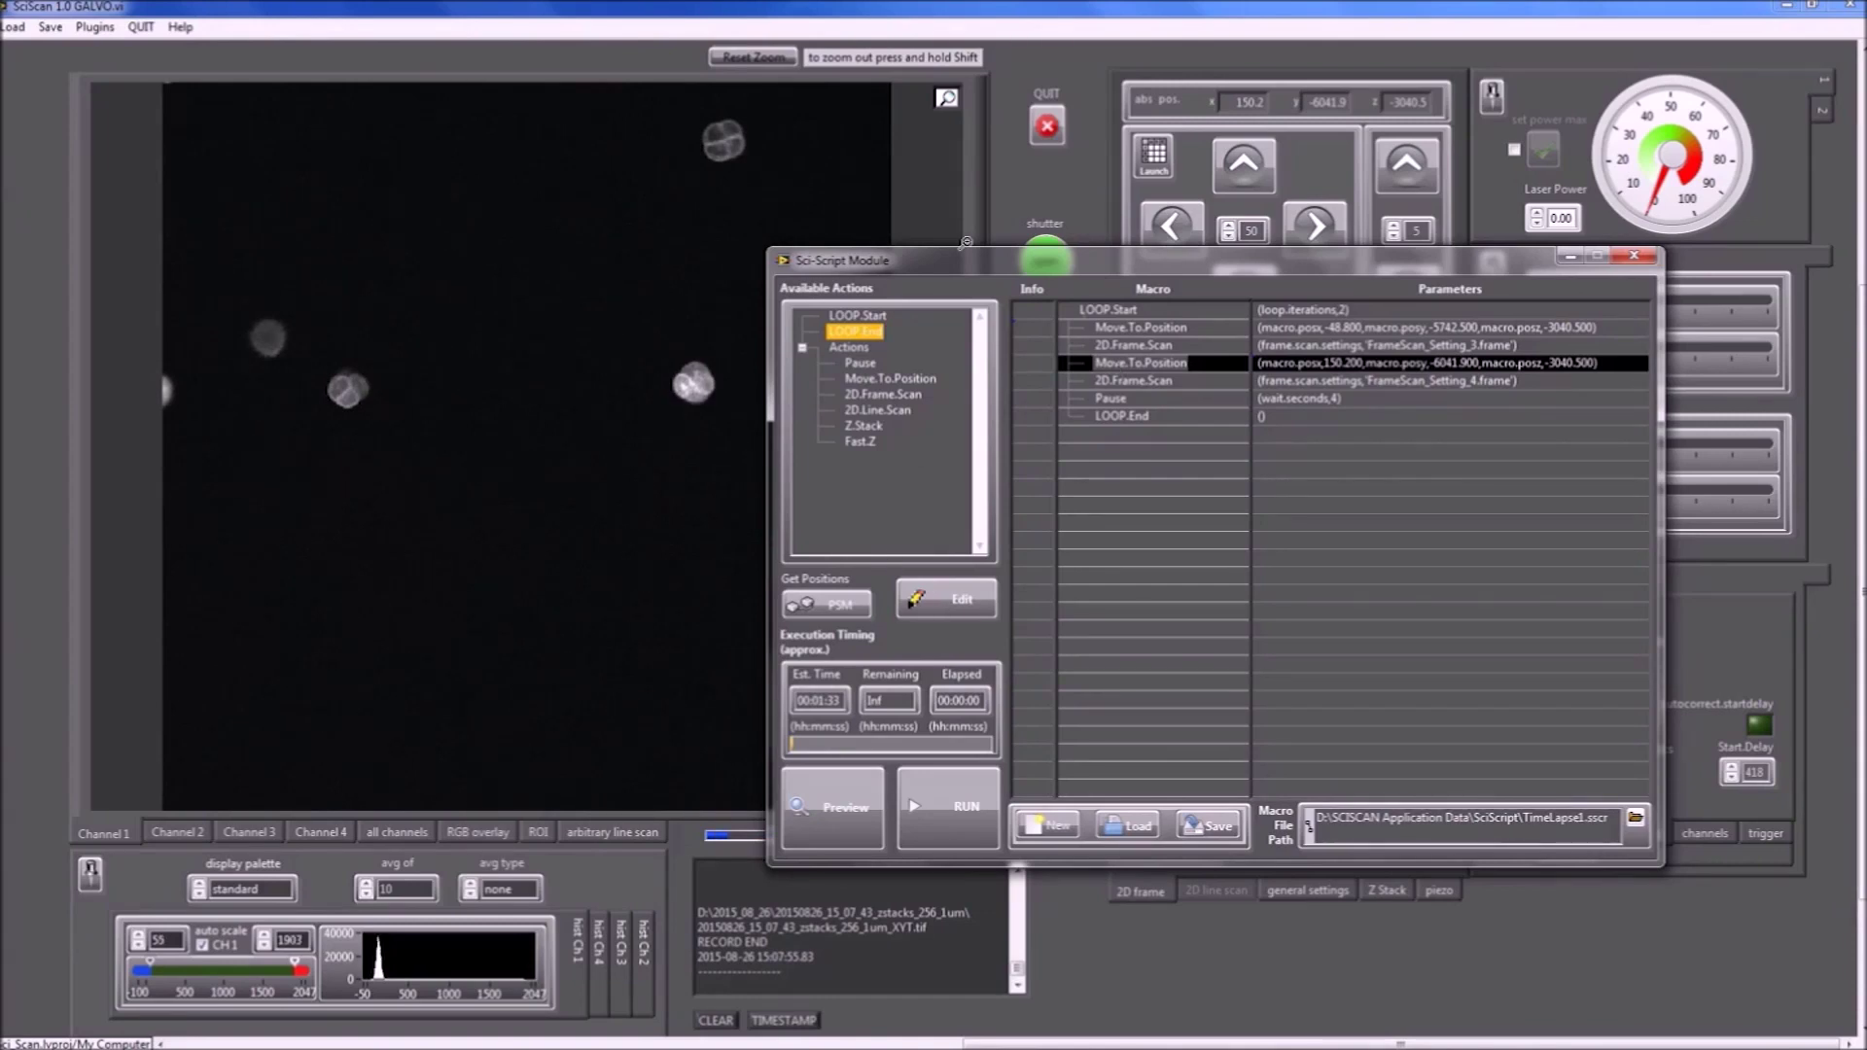
{"action": "left_click_drag", "start_coordinate": [983, 254], "coordinate": [1129, 229]}
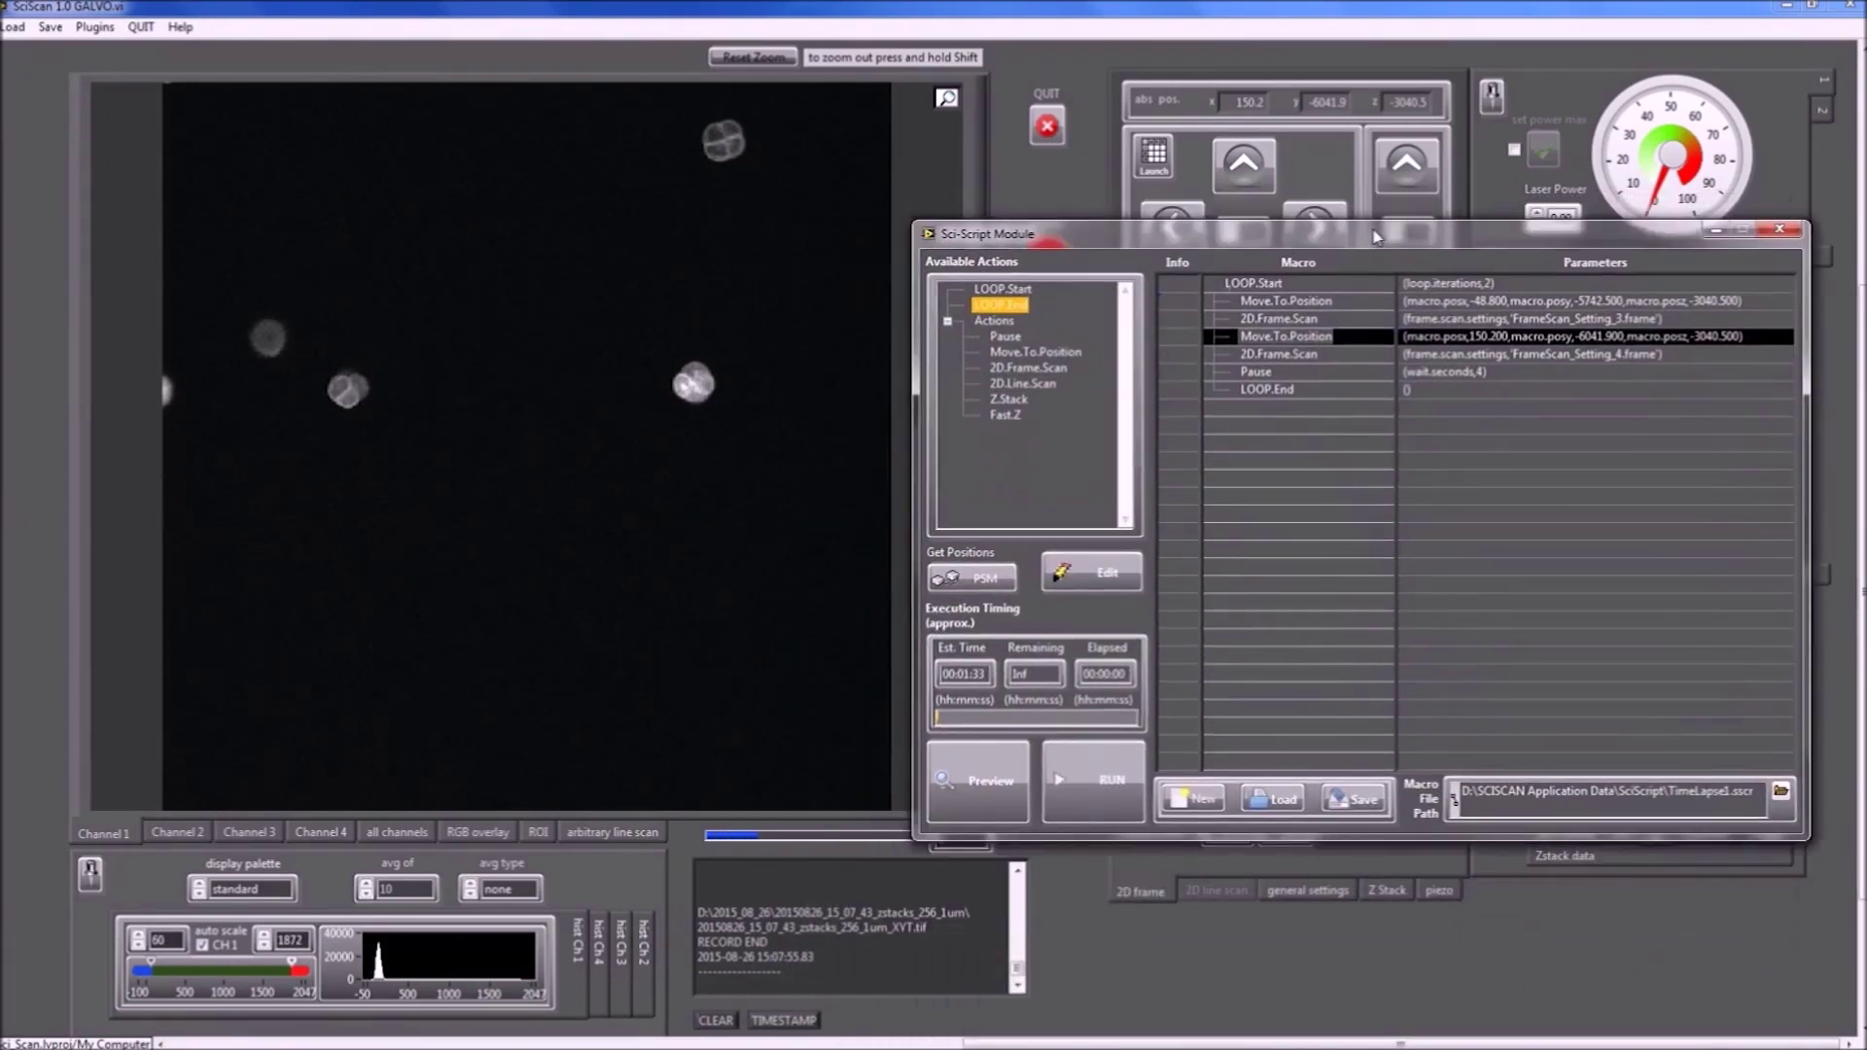
{"action": "left_click", "coordinate": [990, 789]}
{"action": "left_click_drag", "start_coordinate": [679, 355], "coordinate": [1162, 517]}
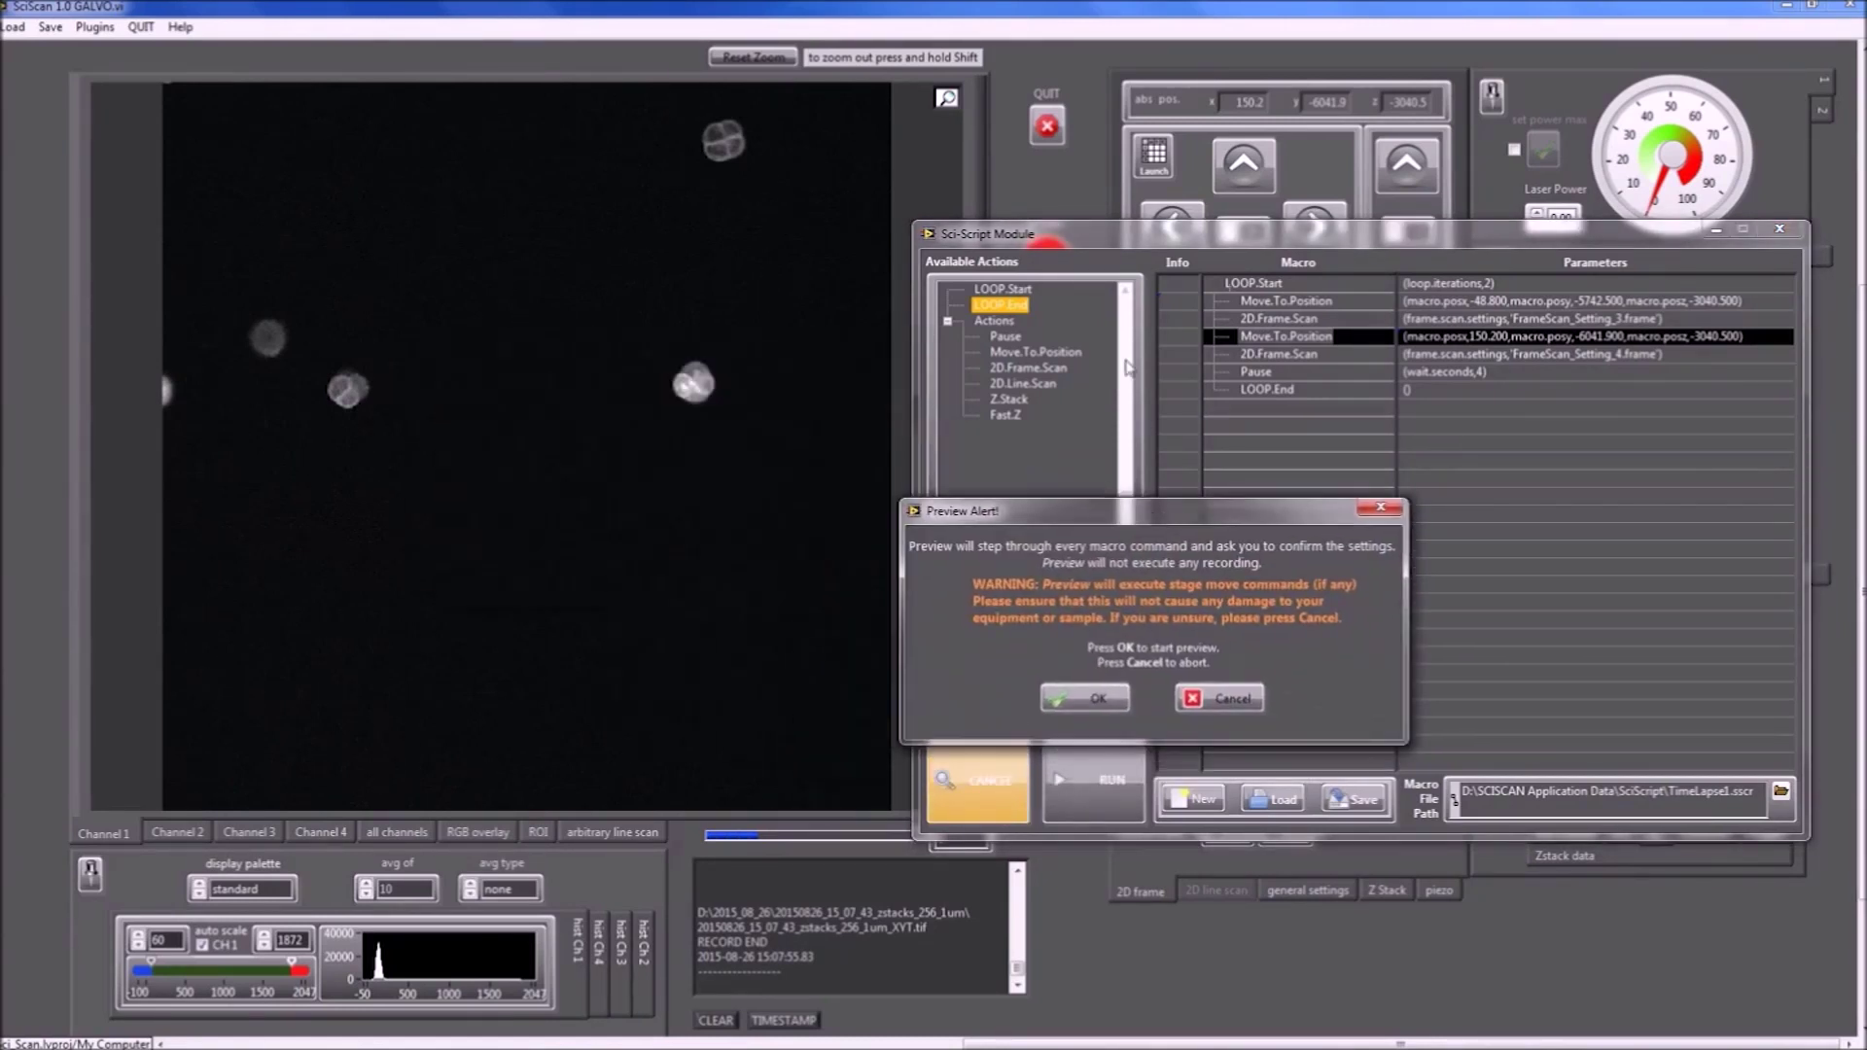
{"action": "left_click", "coordinate": [1097, 700]}
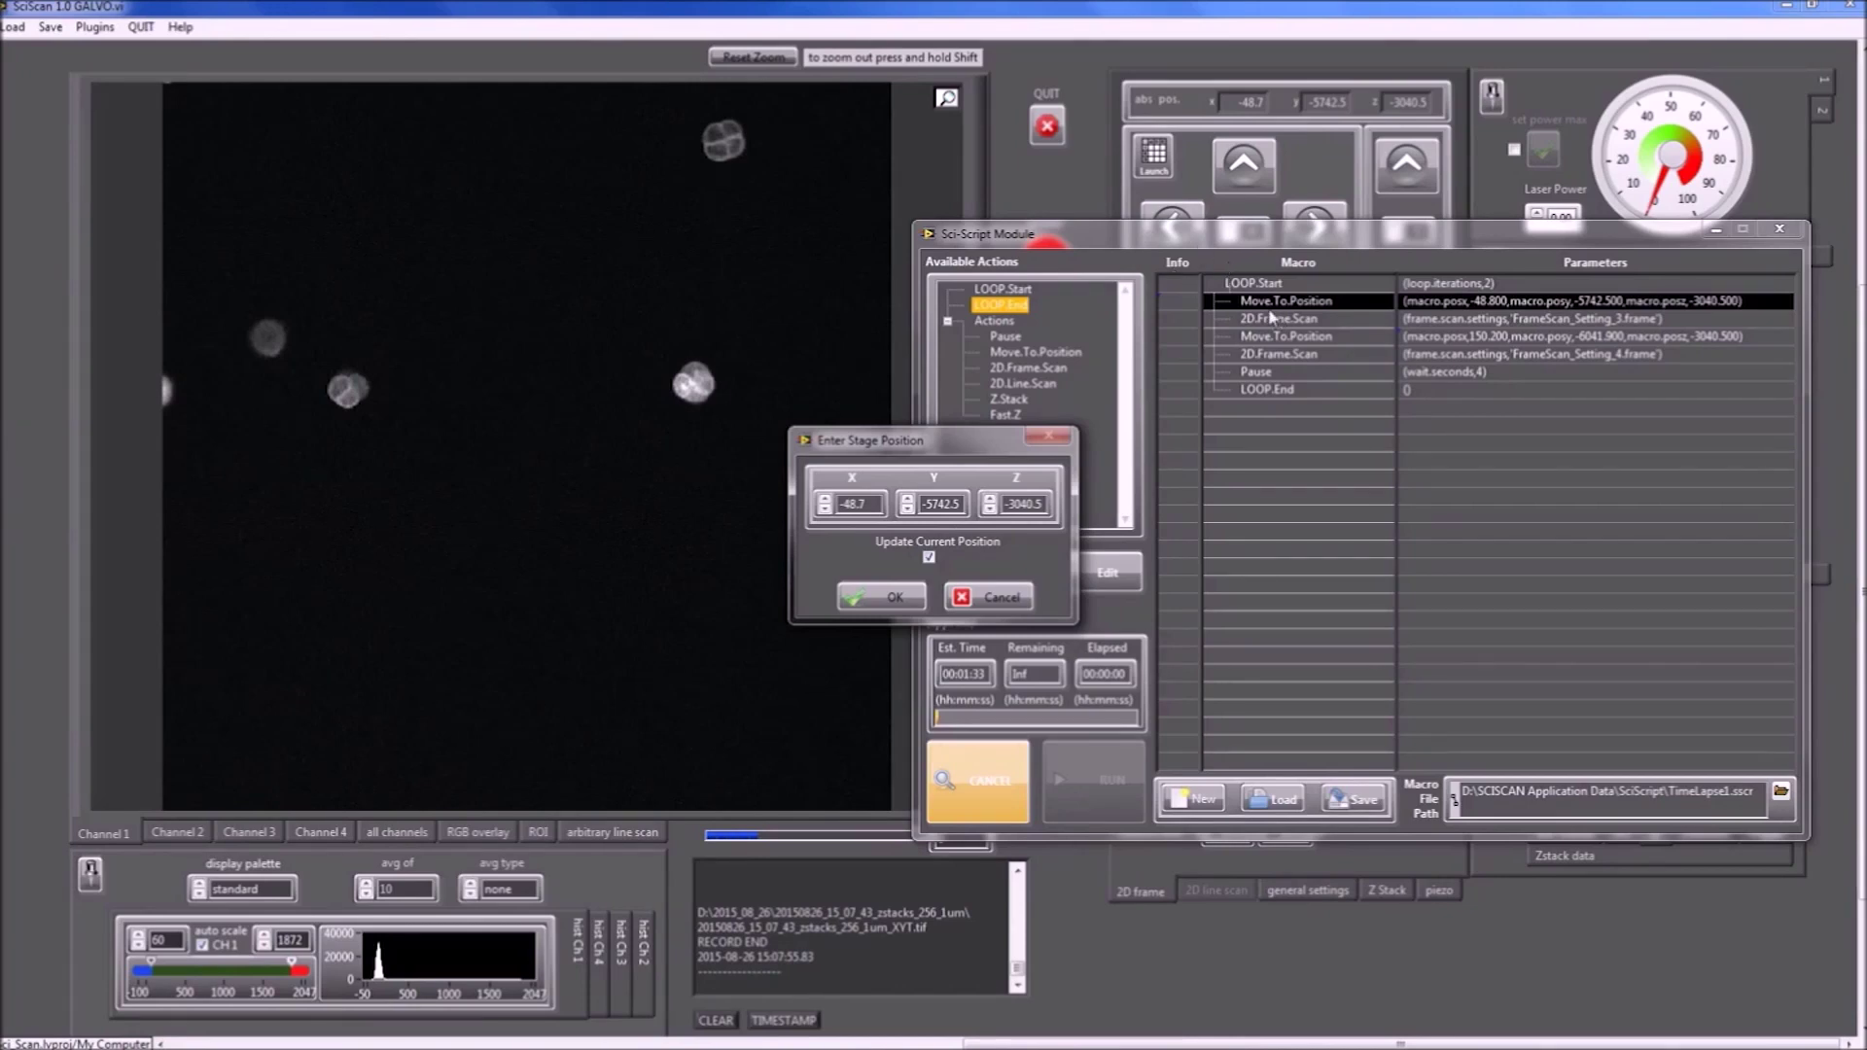
Check the first stage position with live focus imaging, stop it, and accept X -48.7, Y -5742.5, Z -3040.5.
{"action": "left_click_drag", "start_coordinate": [972, 231], "coordinate": [1245, 405]}
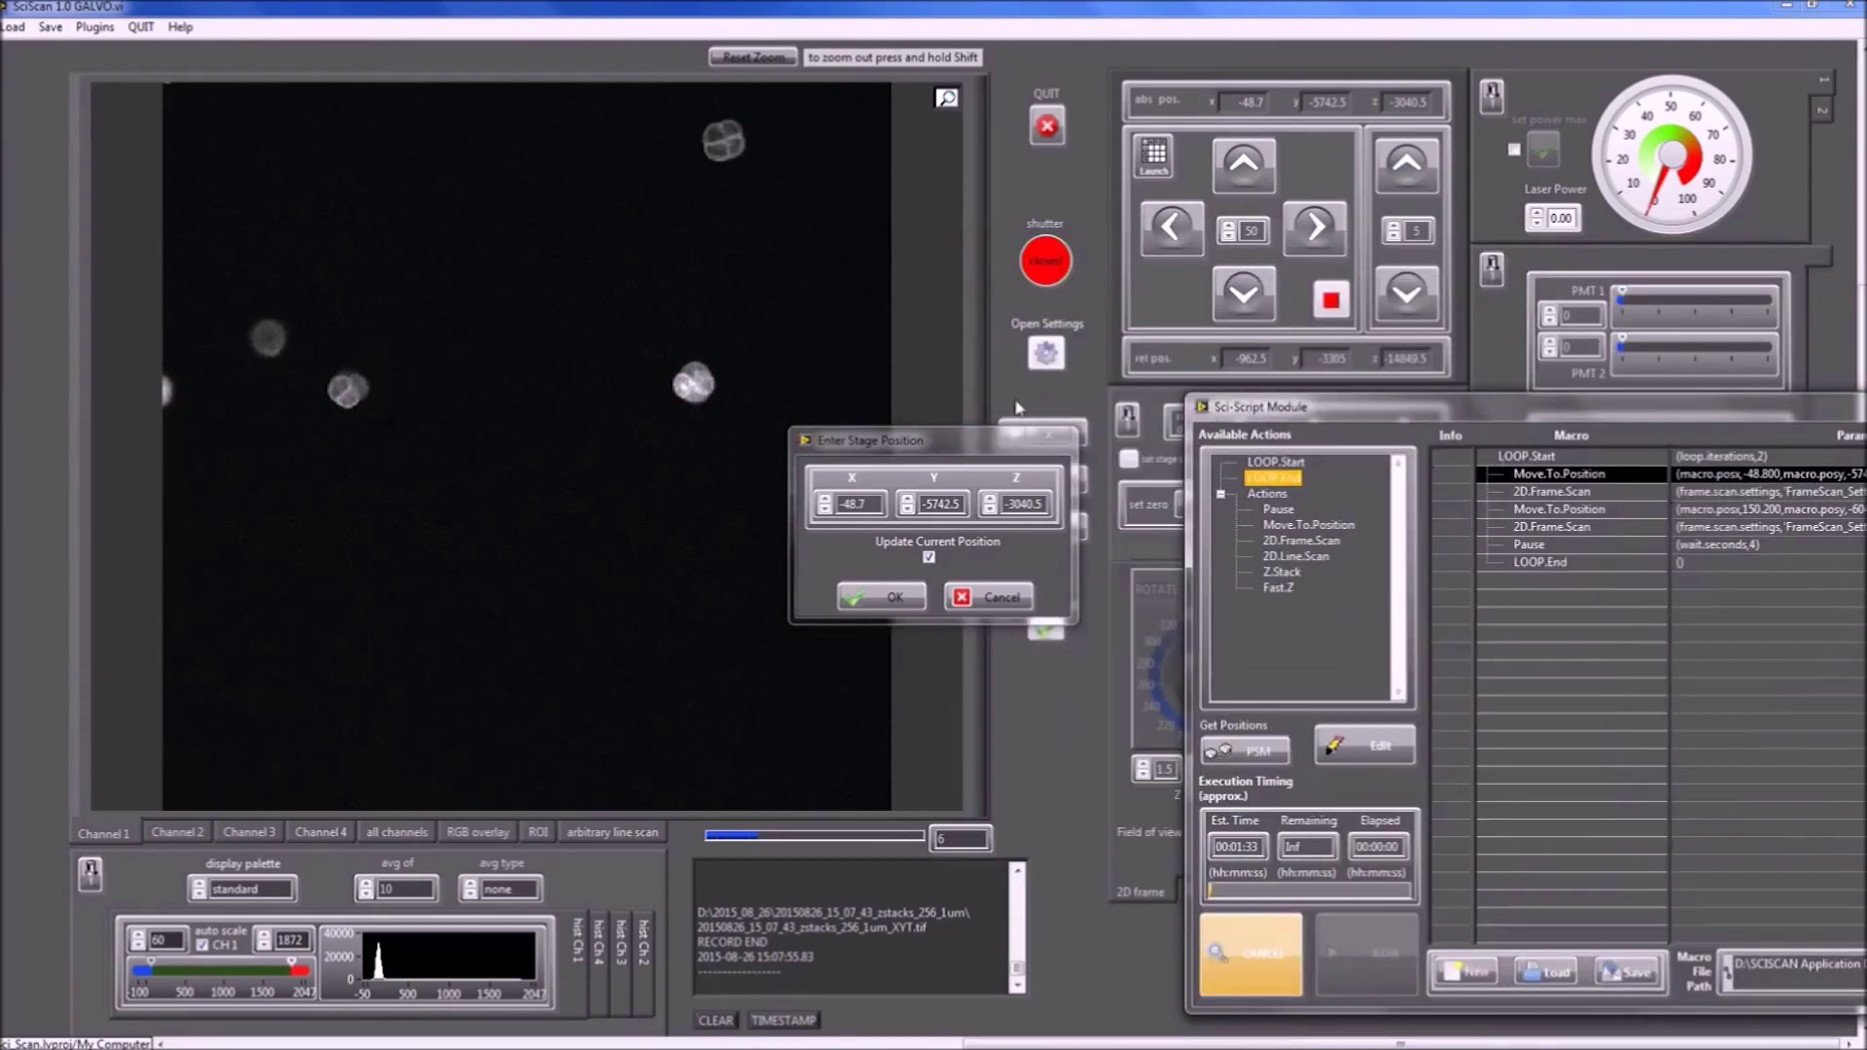
{"action": "left_click", "coordinate": [1033, 434]}
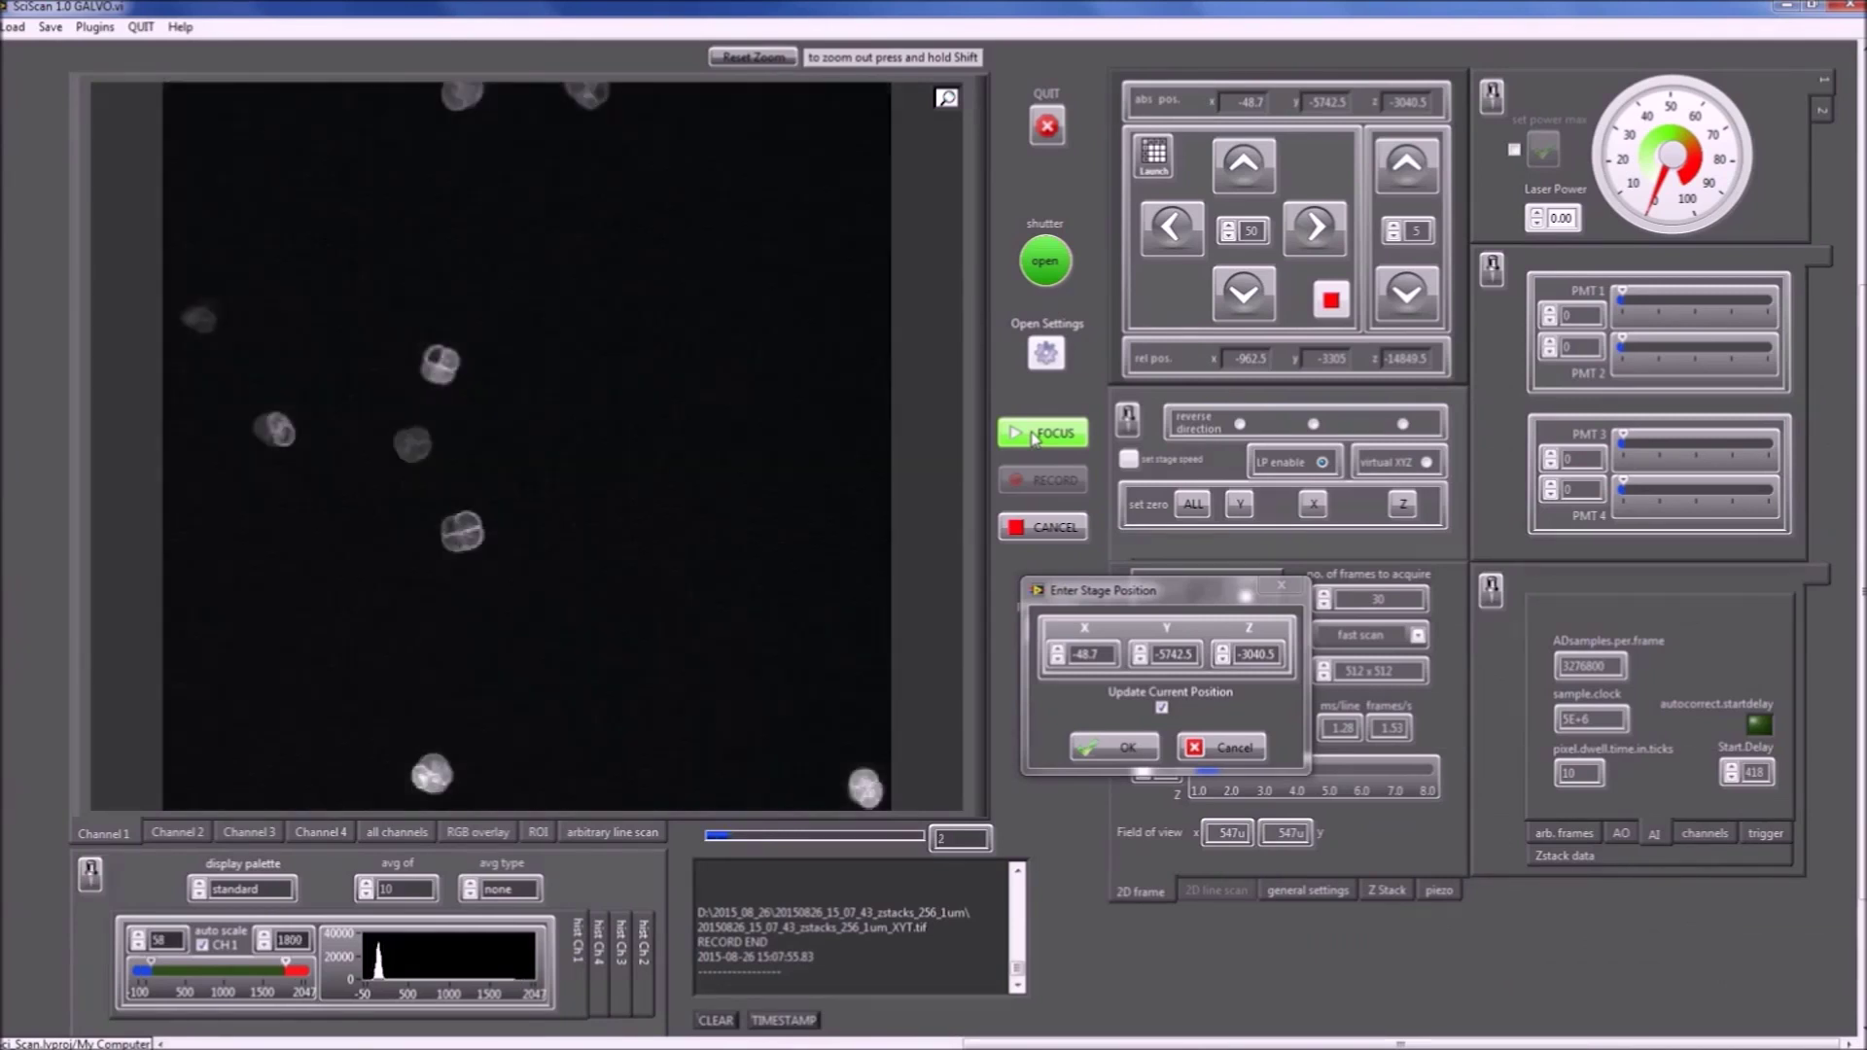
{"action": "left_click", "coordinate": [1033, 434]}
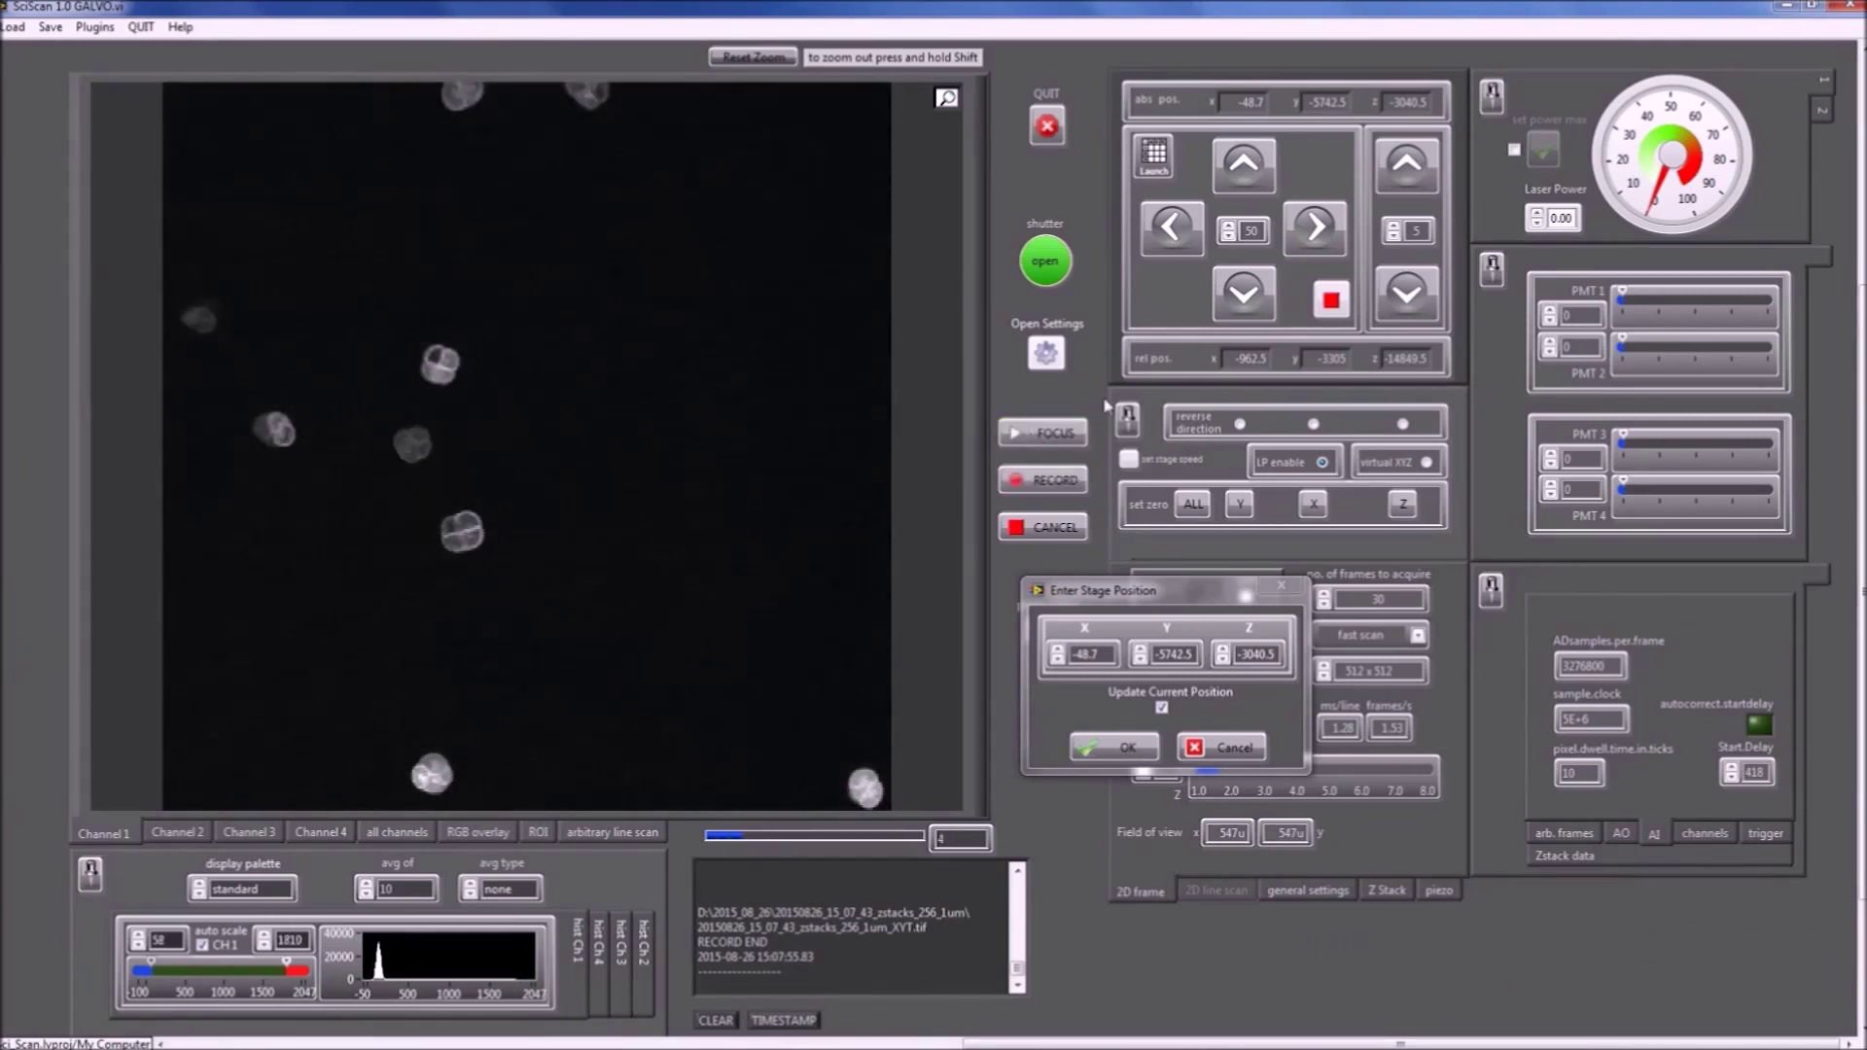
{"action": "left_click", "coordinate": [1145, 745]}
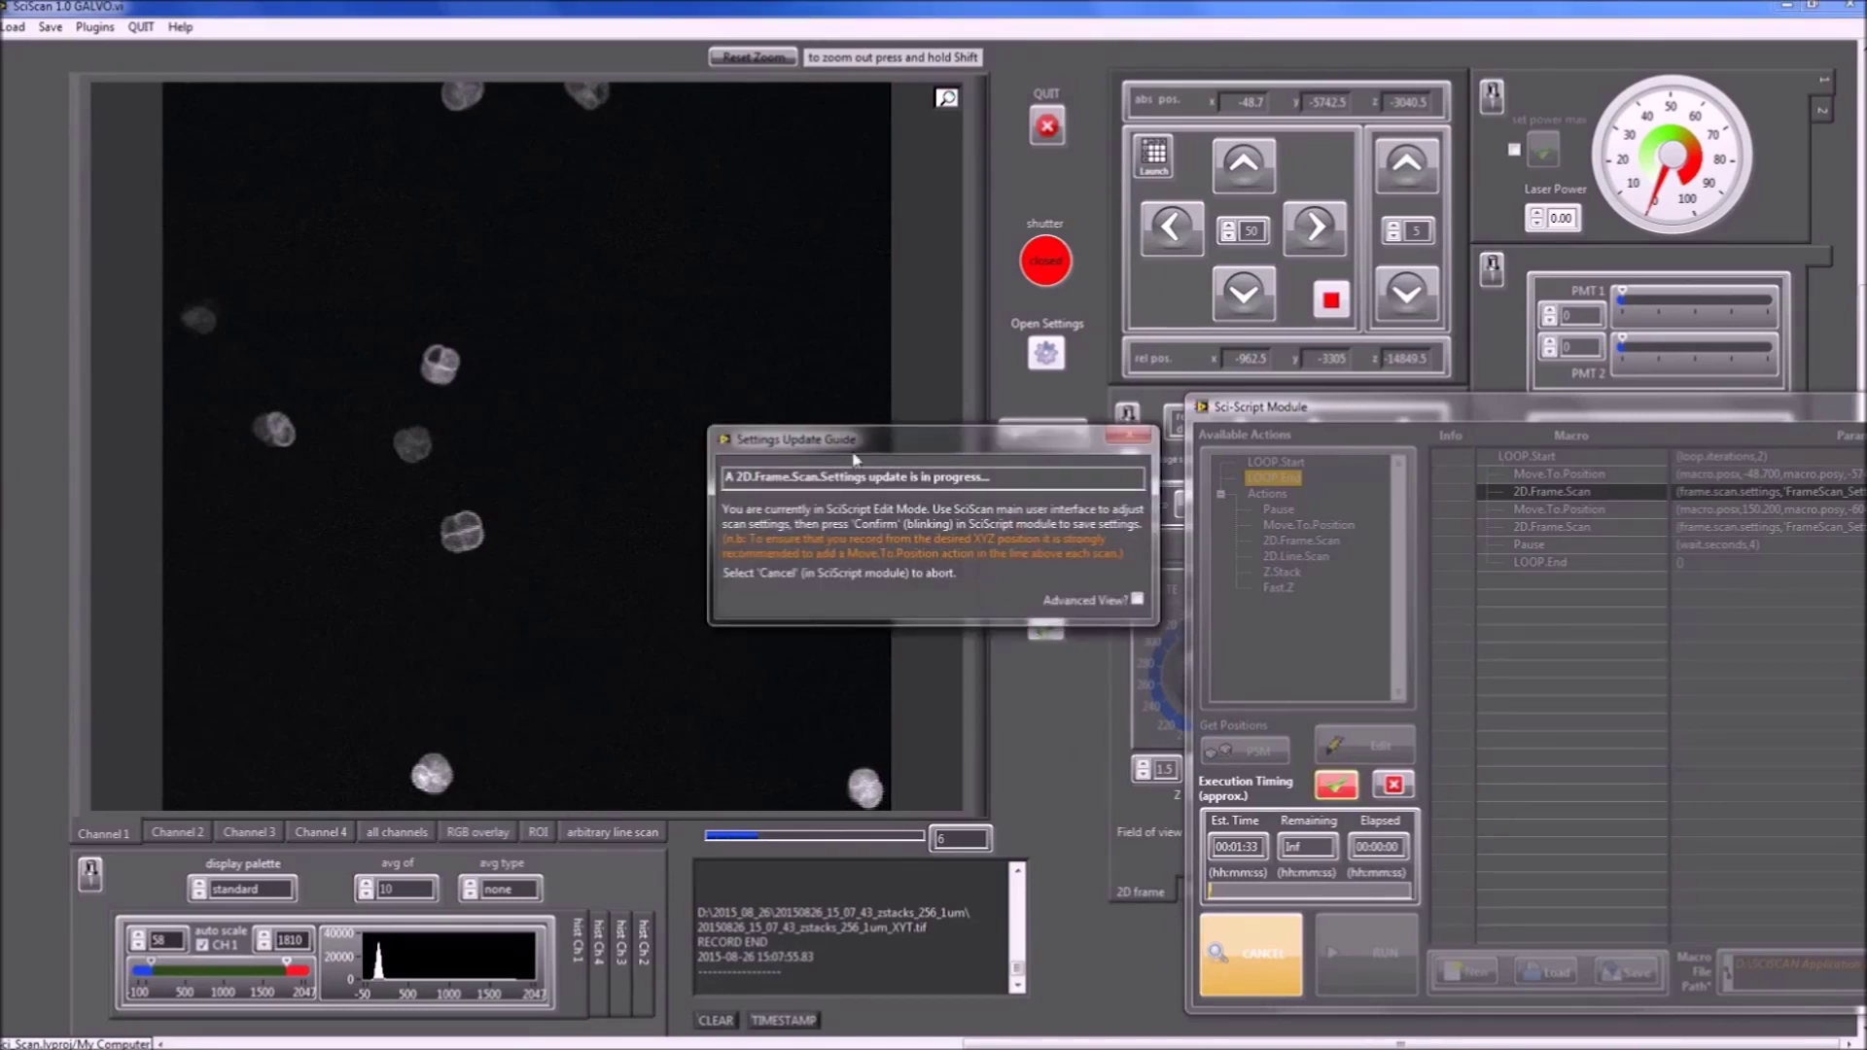
Set the first 2D.Frame.Scan to acquire 28 frames and confirm its settings update.
{"action": "left_click_drag", "start_coordinate": [844, 442], "coordinate": [1497, 187]}
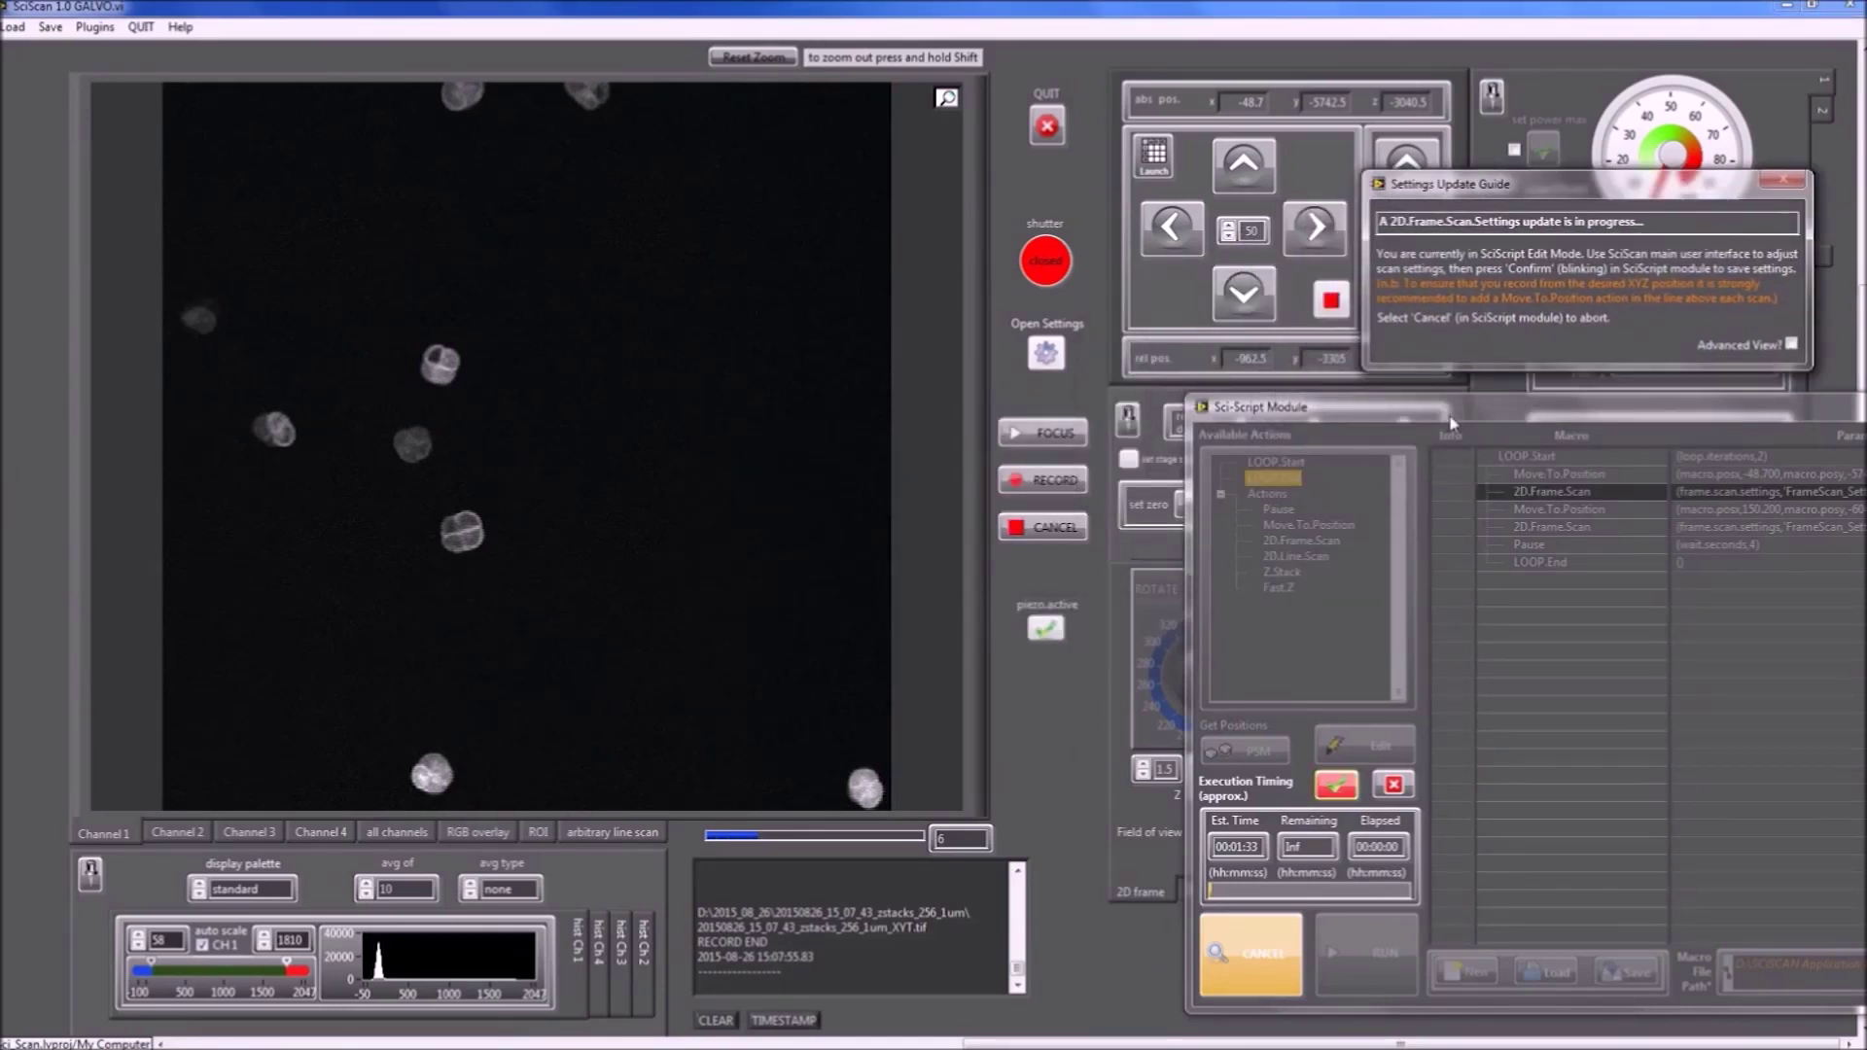
{"action": "left_click_drag", "start_coordinate": [1425, 410], "coordinate": [1723, 457]}
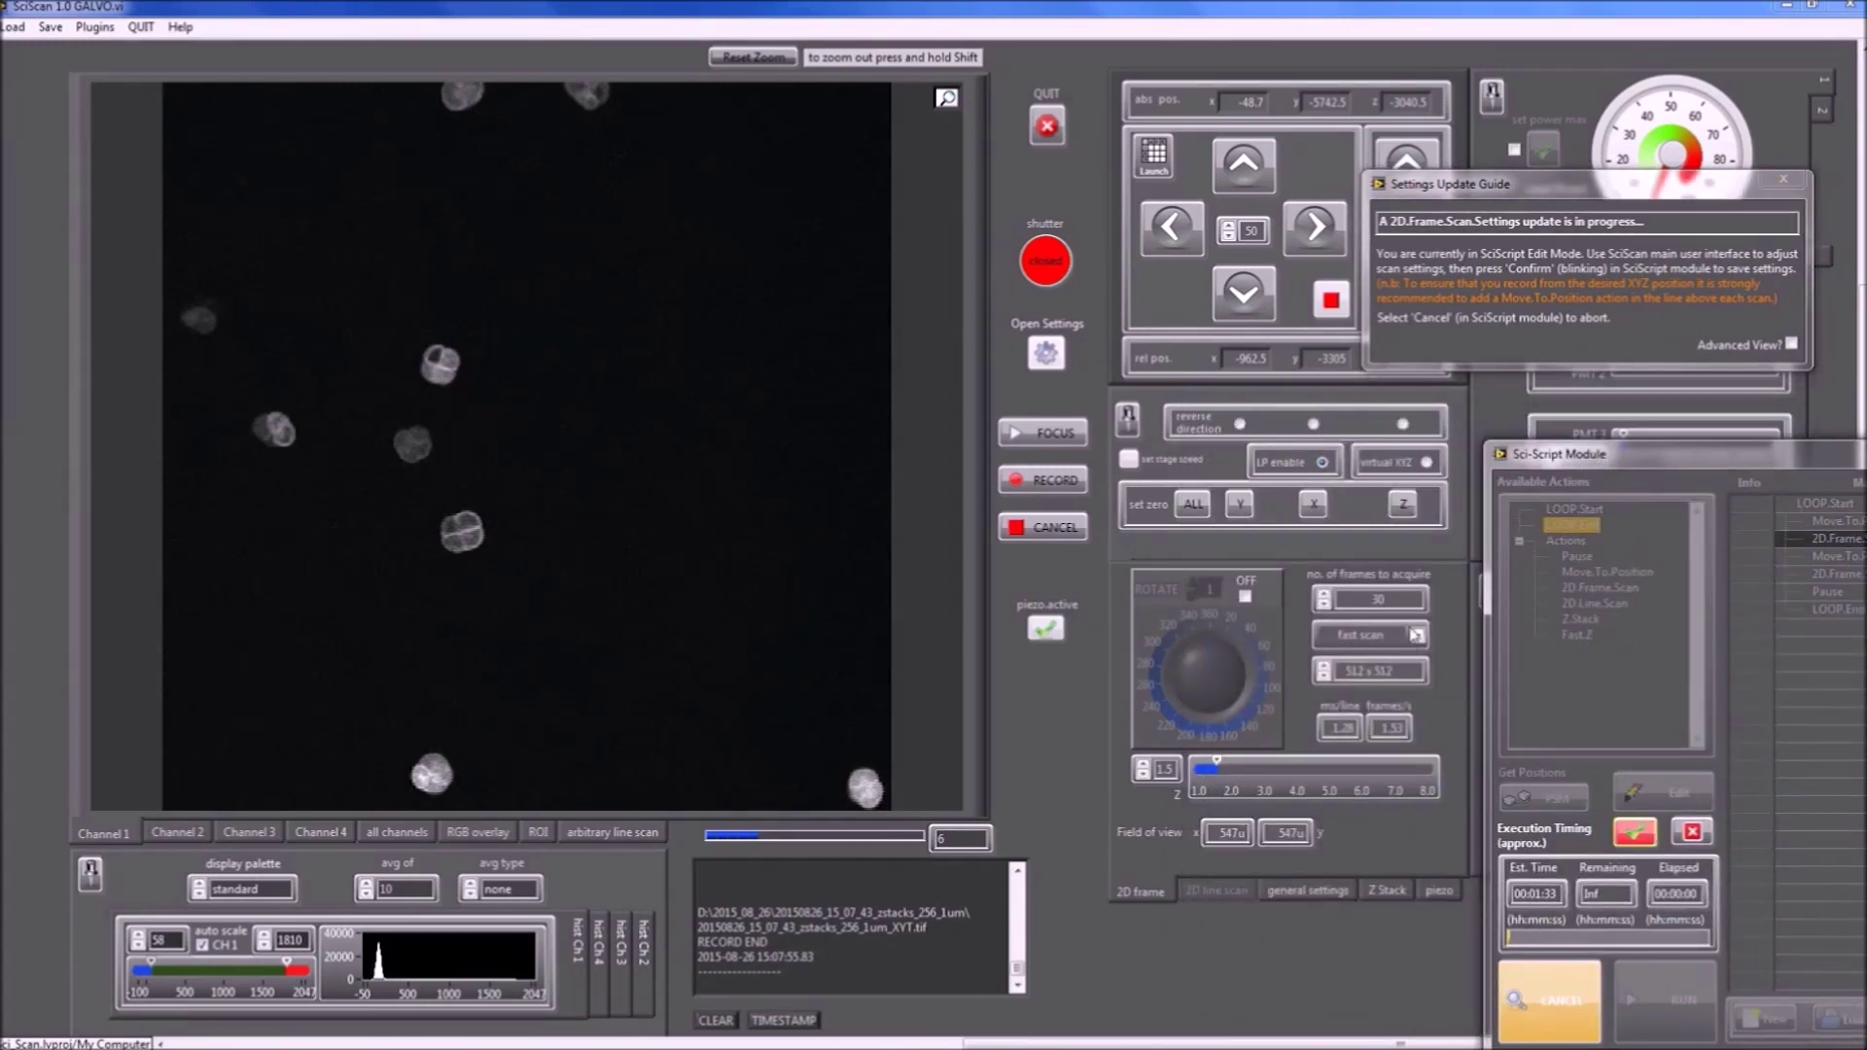
{"action": "left_click", "coordinate": [1324, 605]}
{"action": "left_click", "coordinate": [1324, 605]}
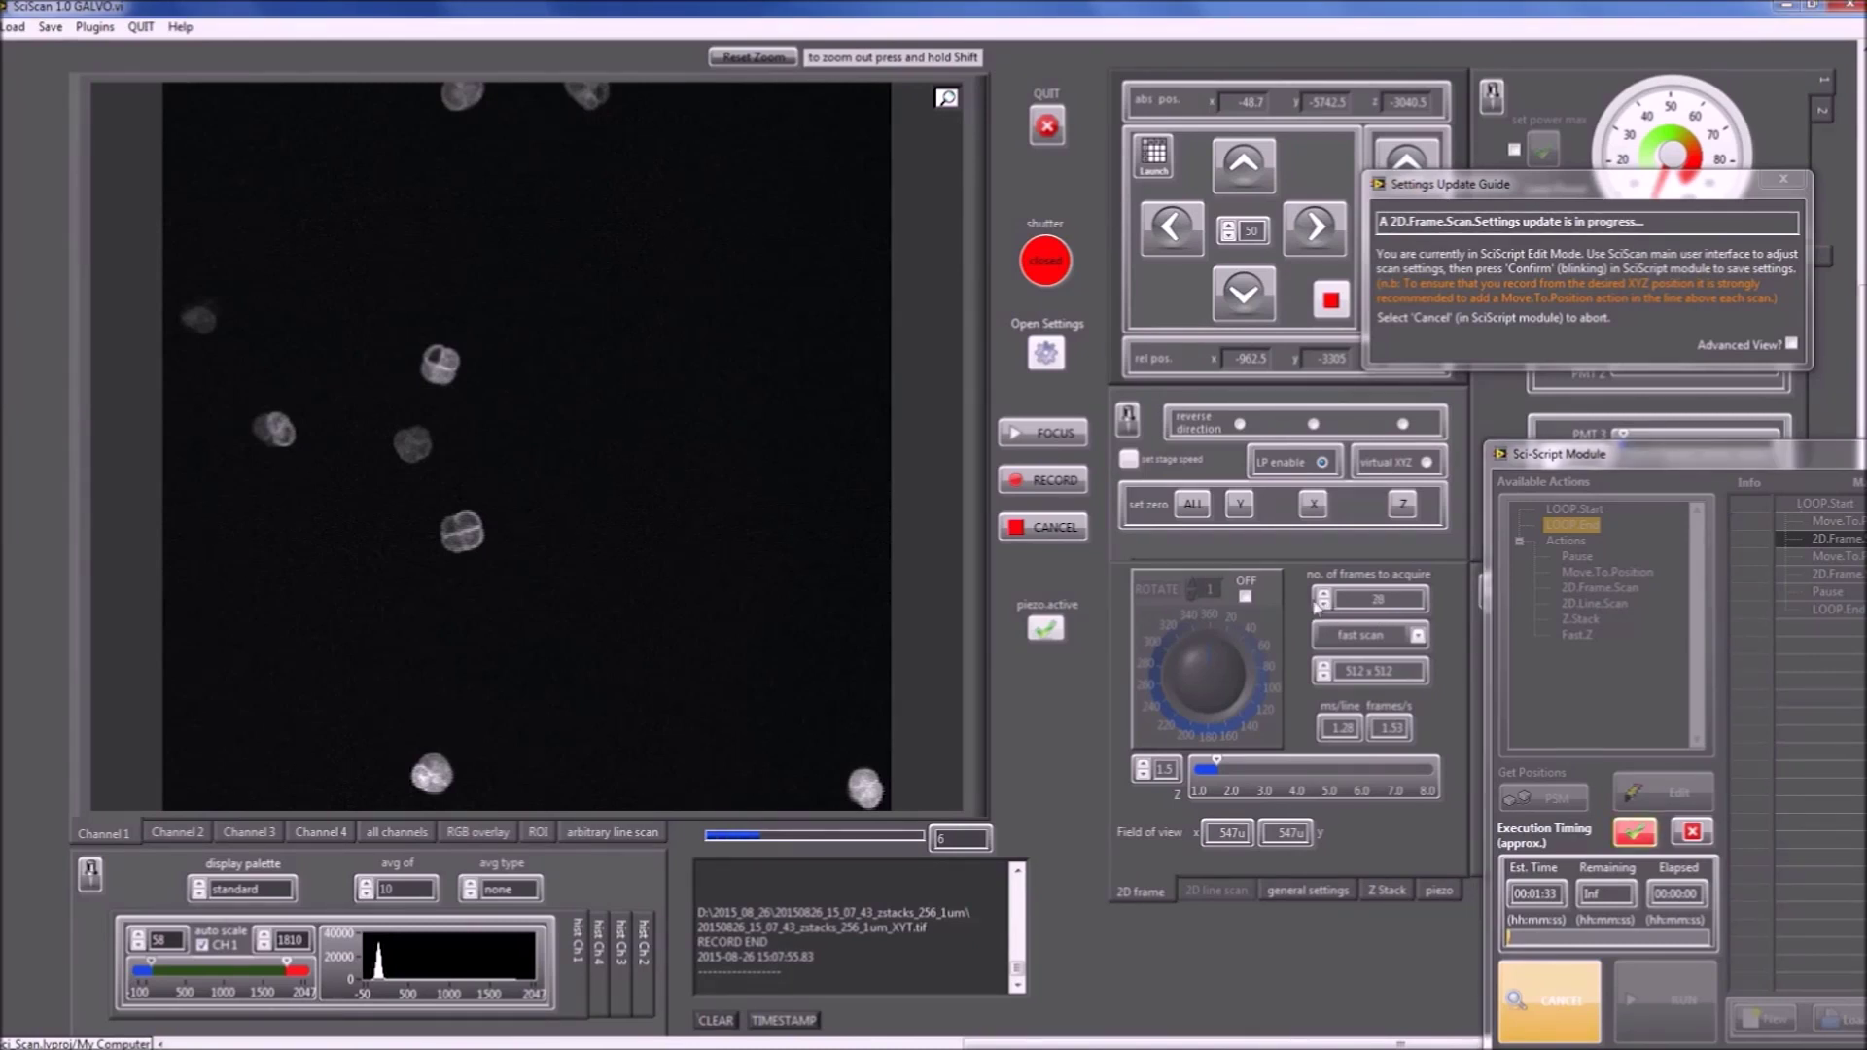
{"action": "left_click_drag", "start_coordinate": [1644, 455], "coordinate": [1272, 381]}
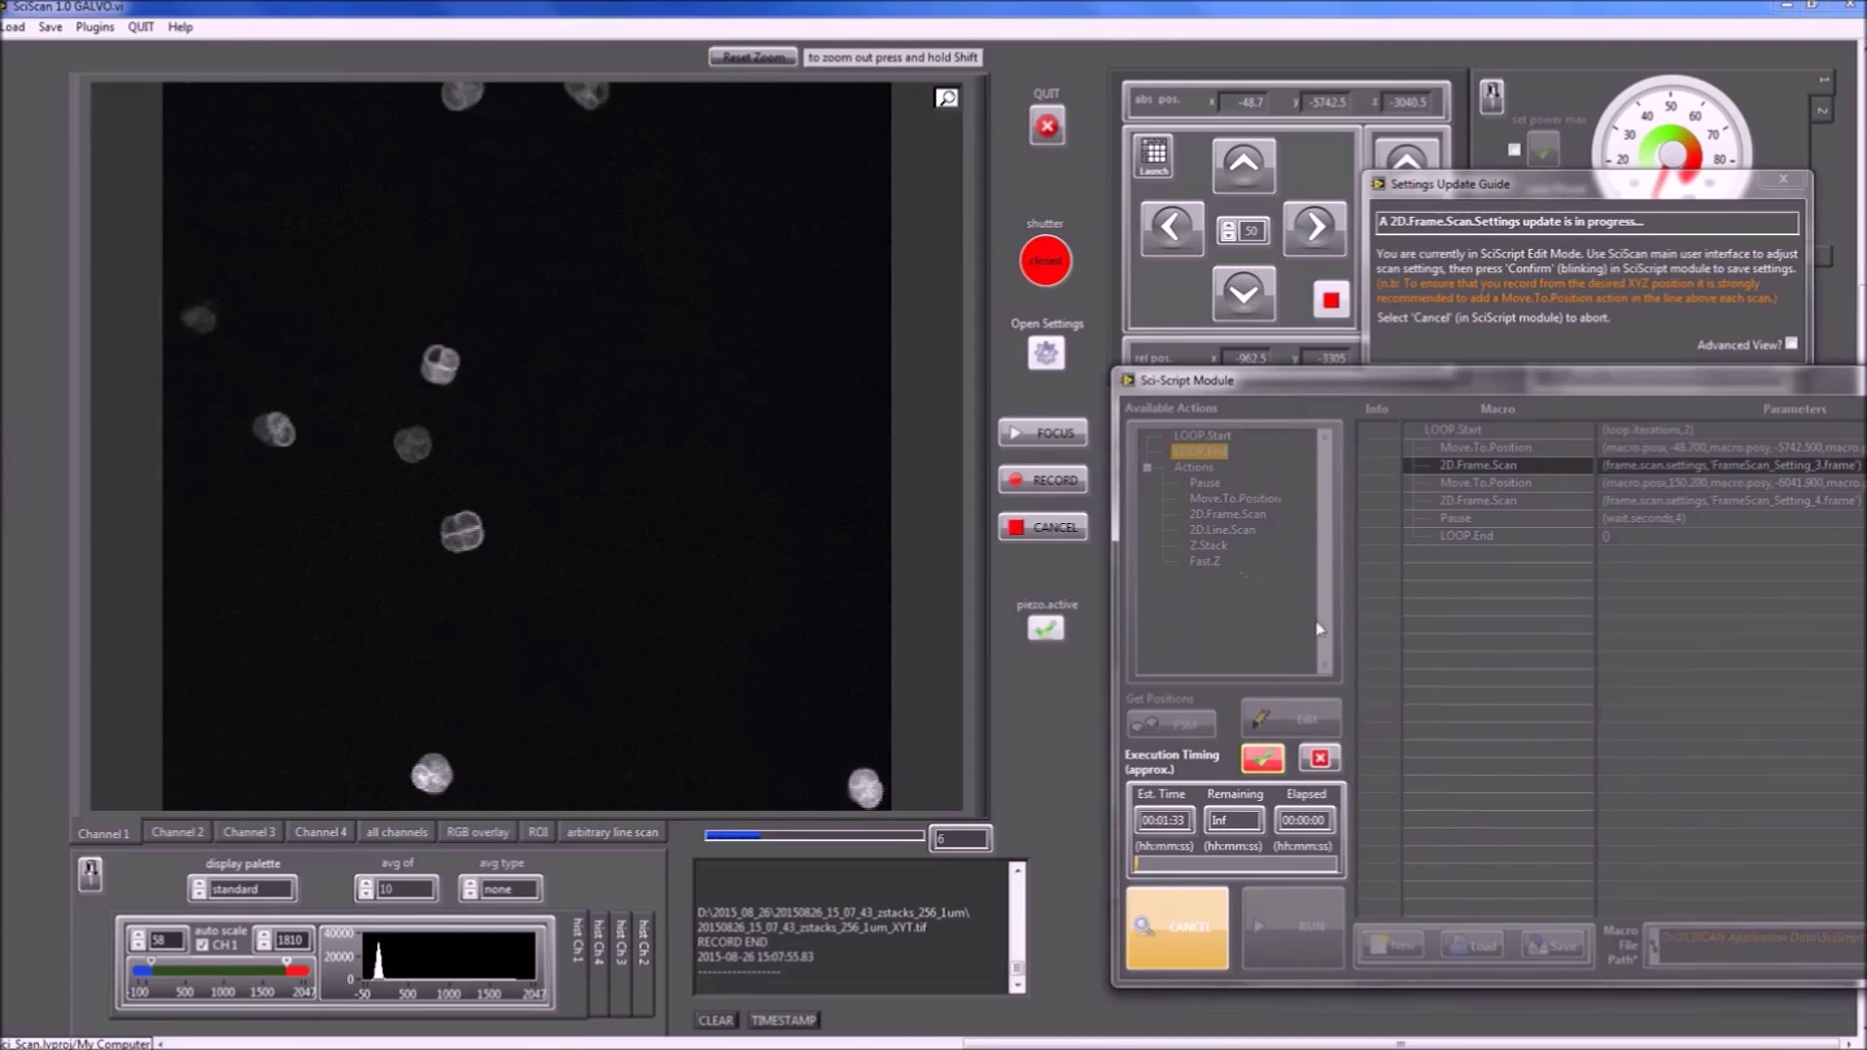
{"action": "left_click", "coordinate": [1262, 767]}
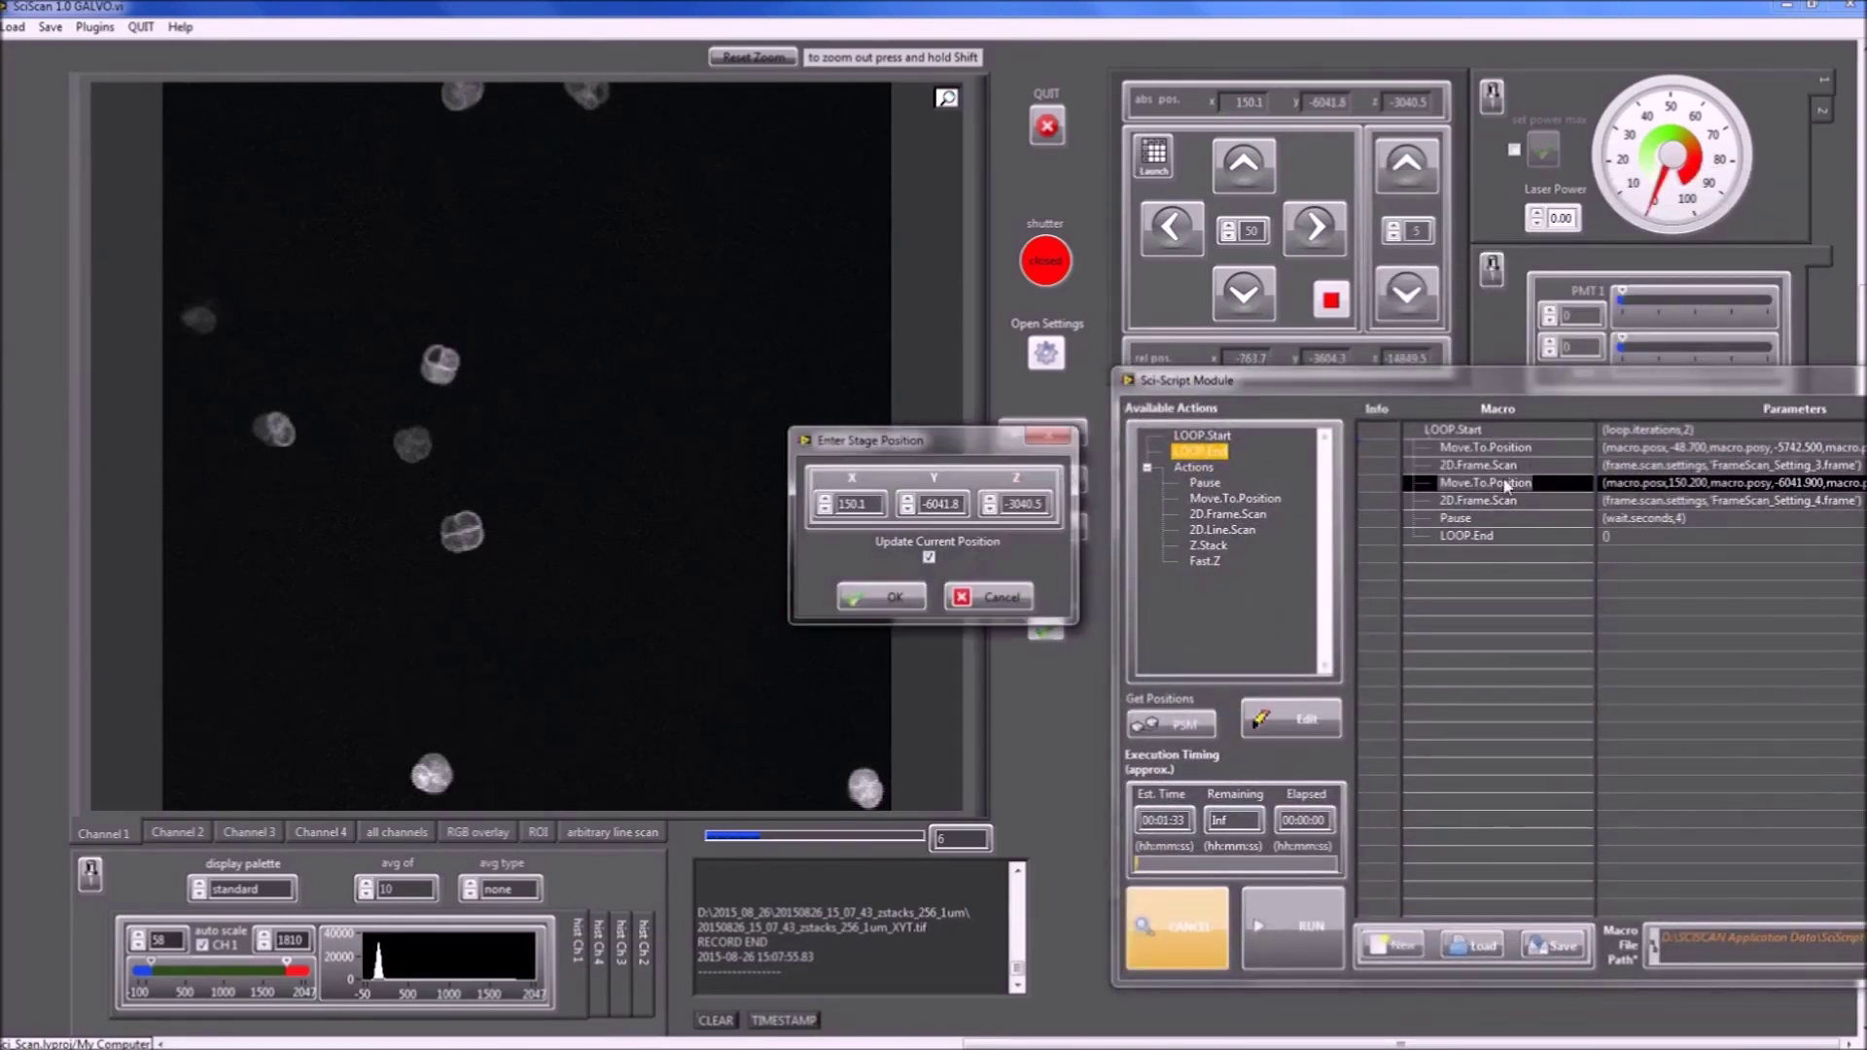
Check the second stage position with live focus imaging, stop it, and accept X 150.1, Y -6041.8, Z -3040.5.
{"action": "left_click_drag", "start_coordinate": [1268, 399], "coordinate": [1530, 459]}
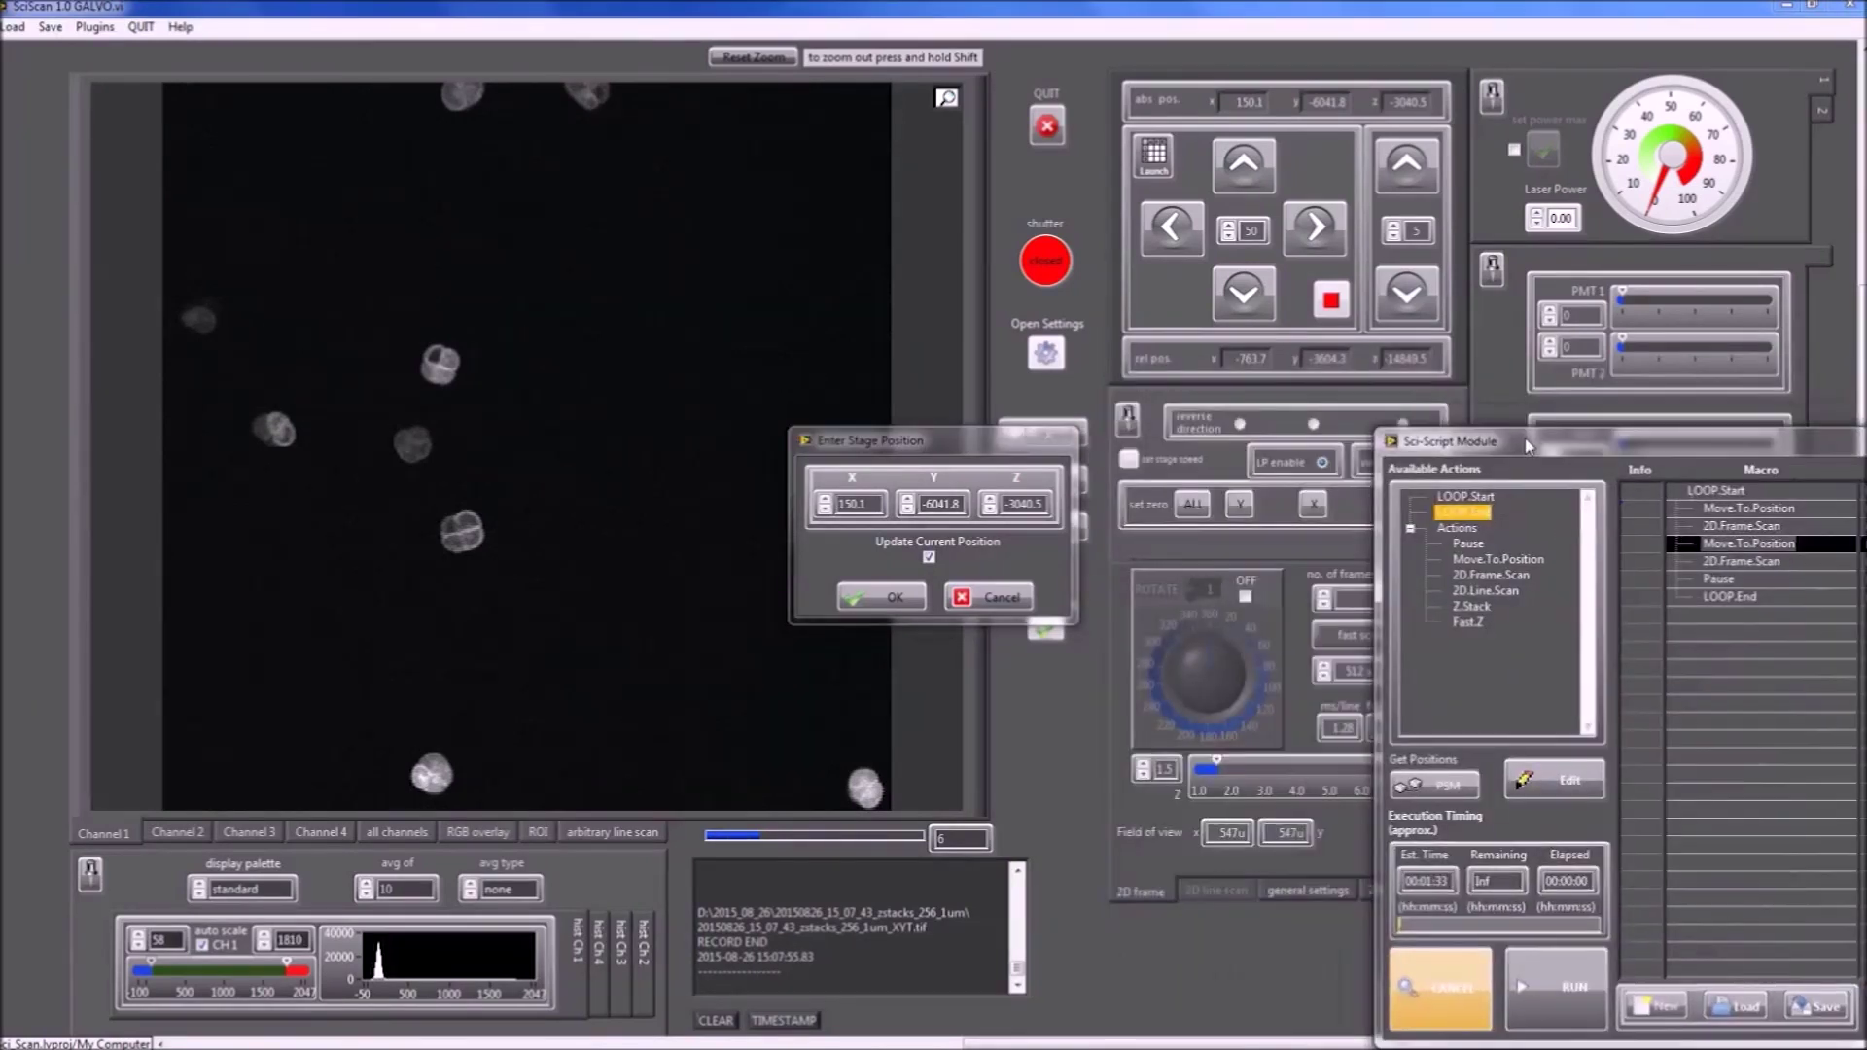
{"action": "left_click_drag", "start_coordinate": [931, 443], "coordinate": [1160, 695]}
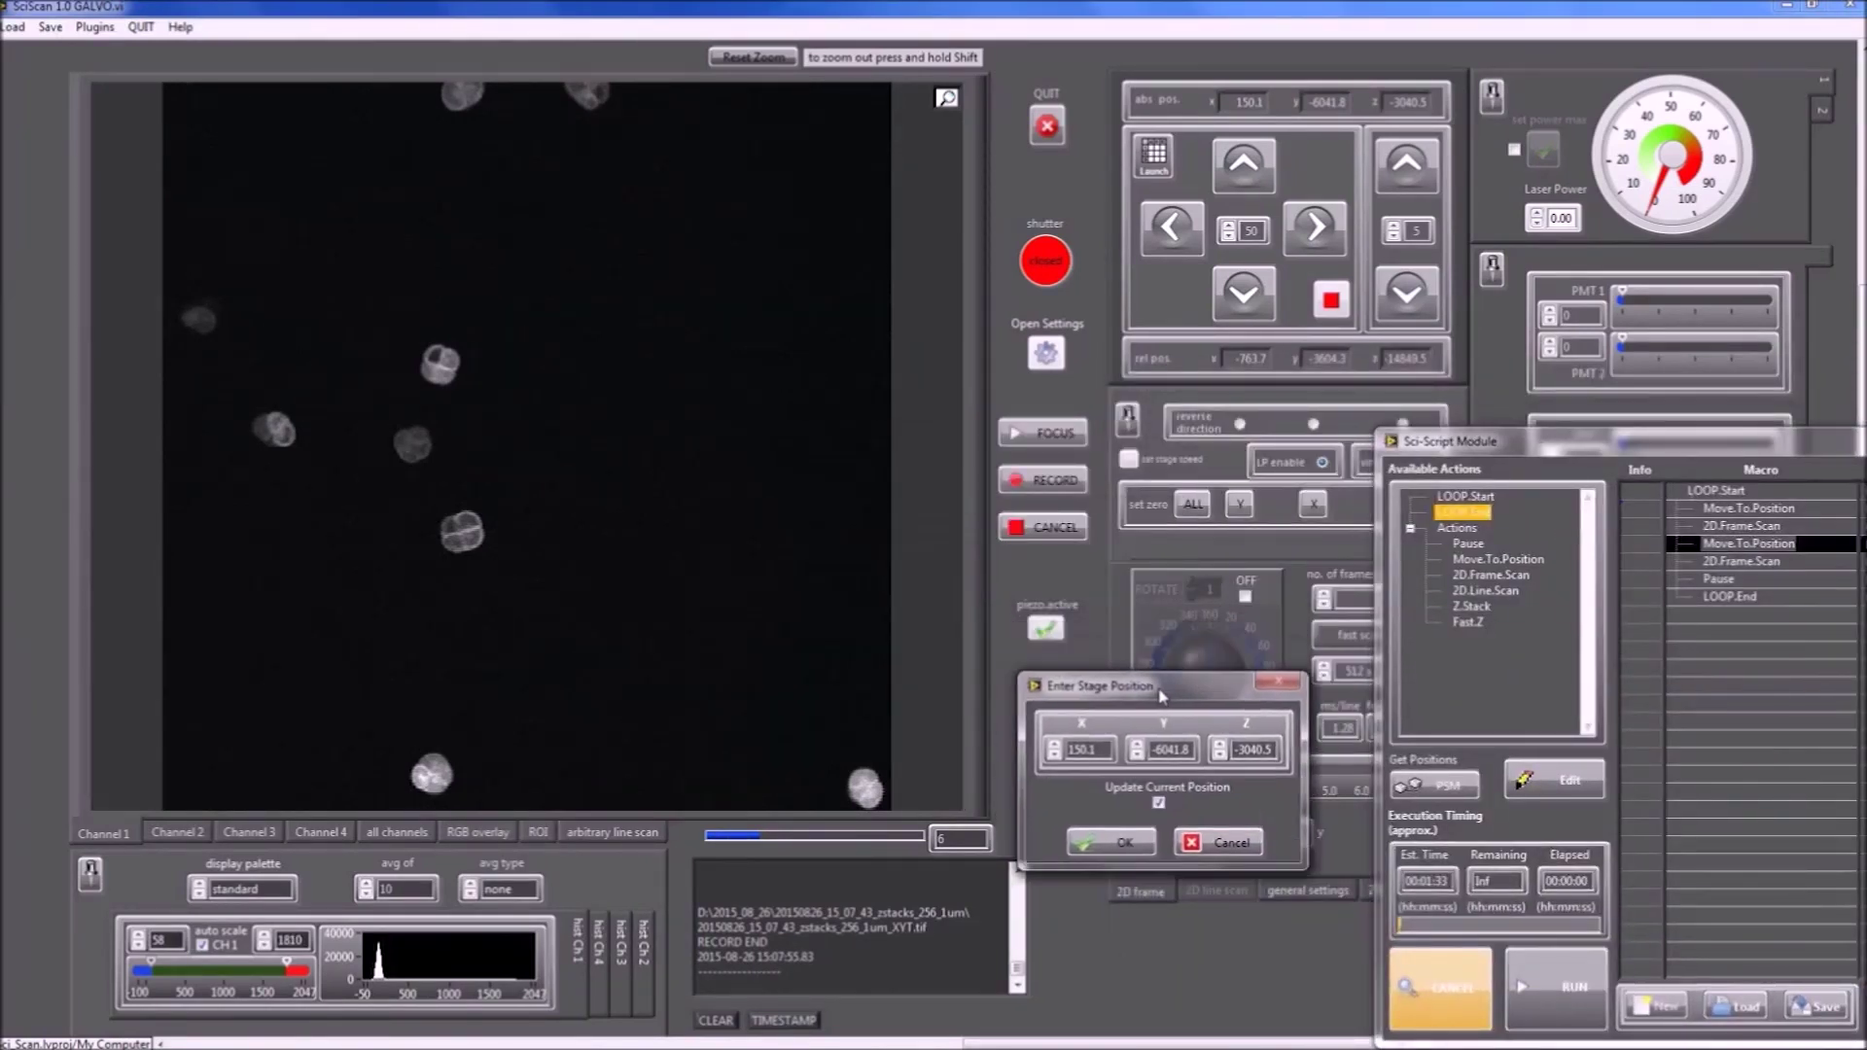
{"action": "left_click", "coordinate": [1040, 437]}
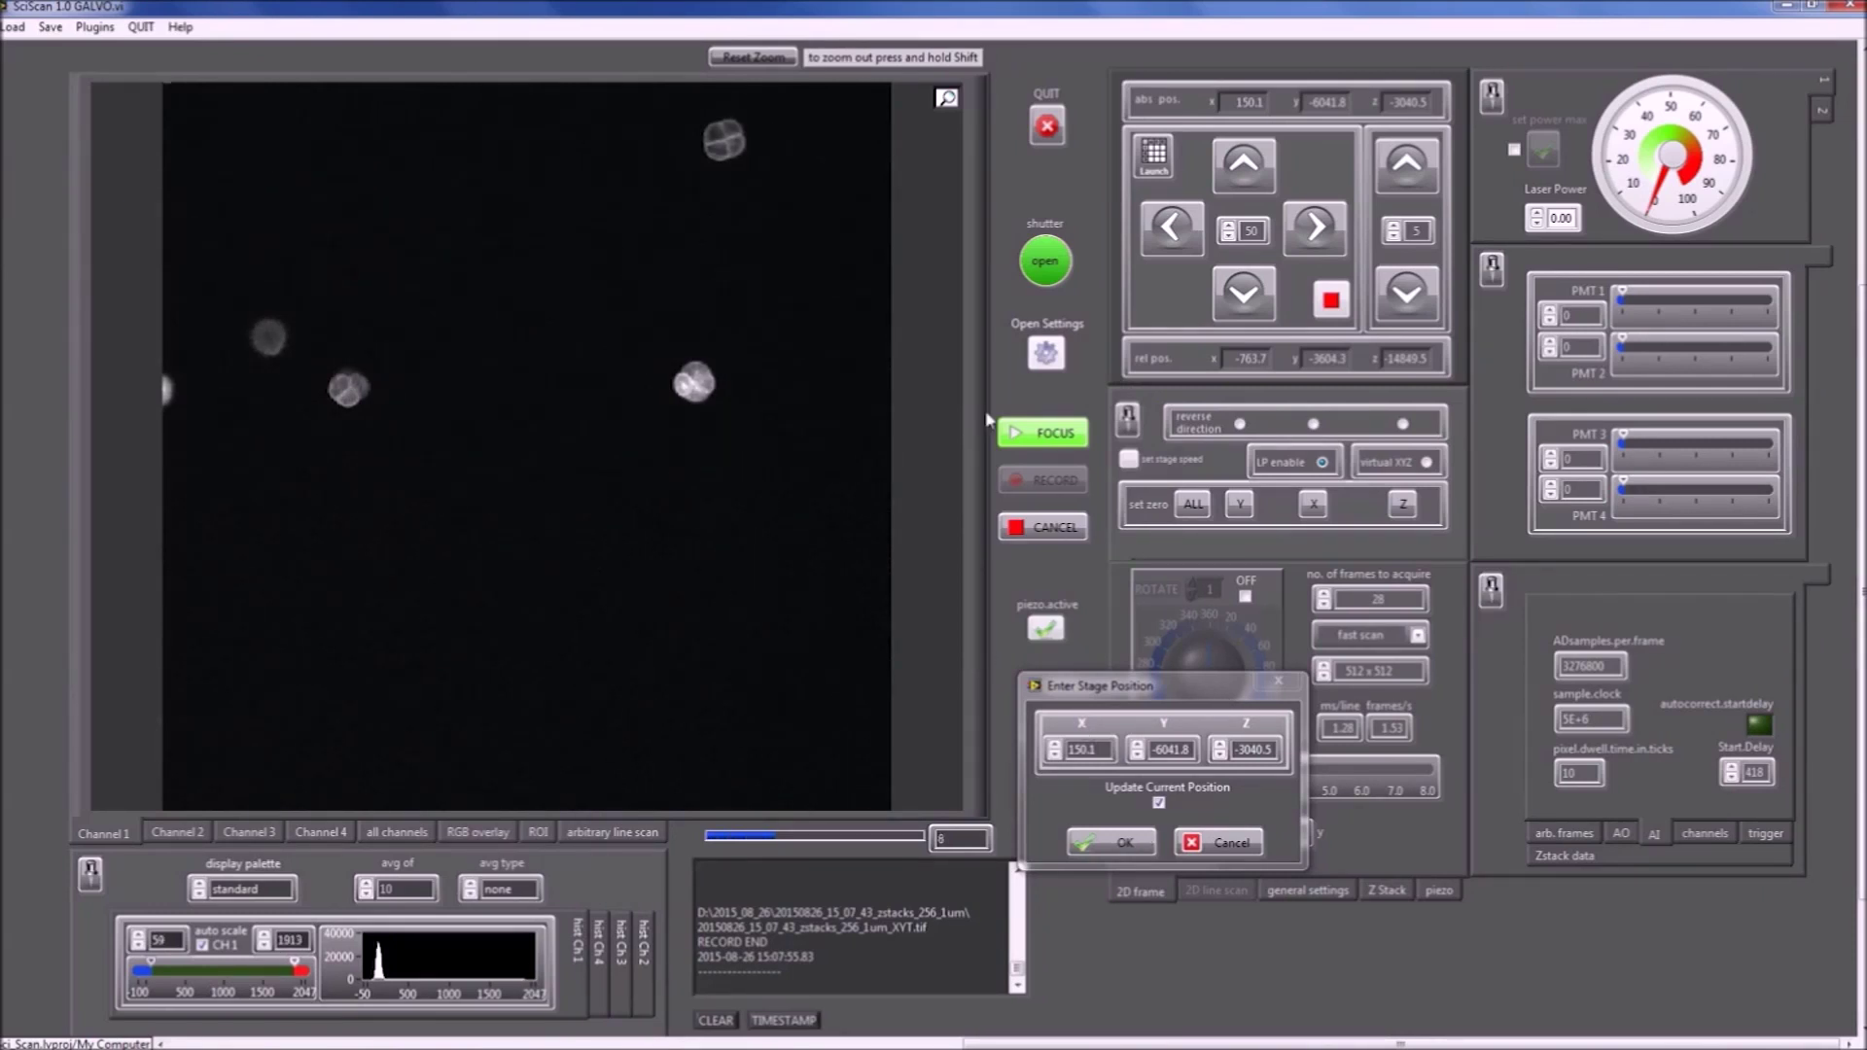
{"action": "left_click", "coordinate": [1041, 435]}
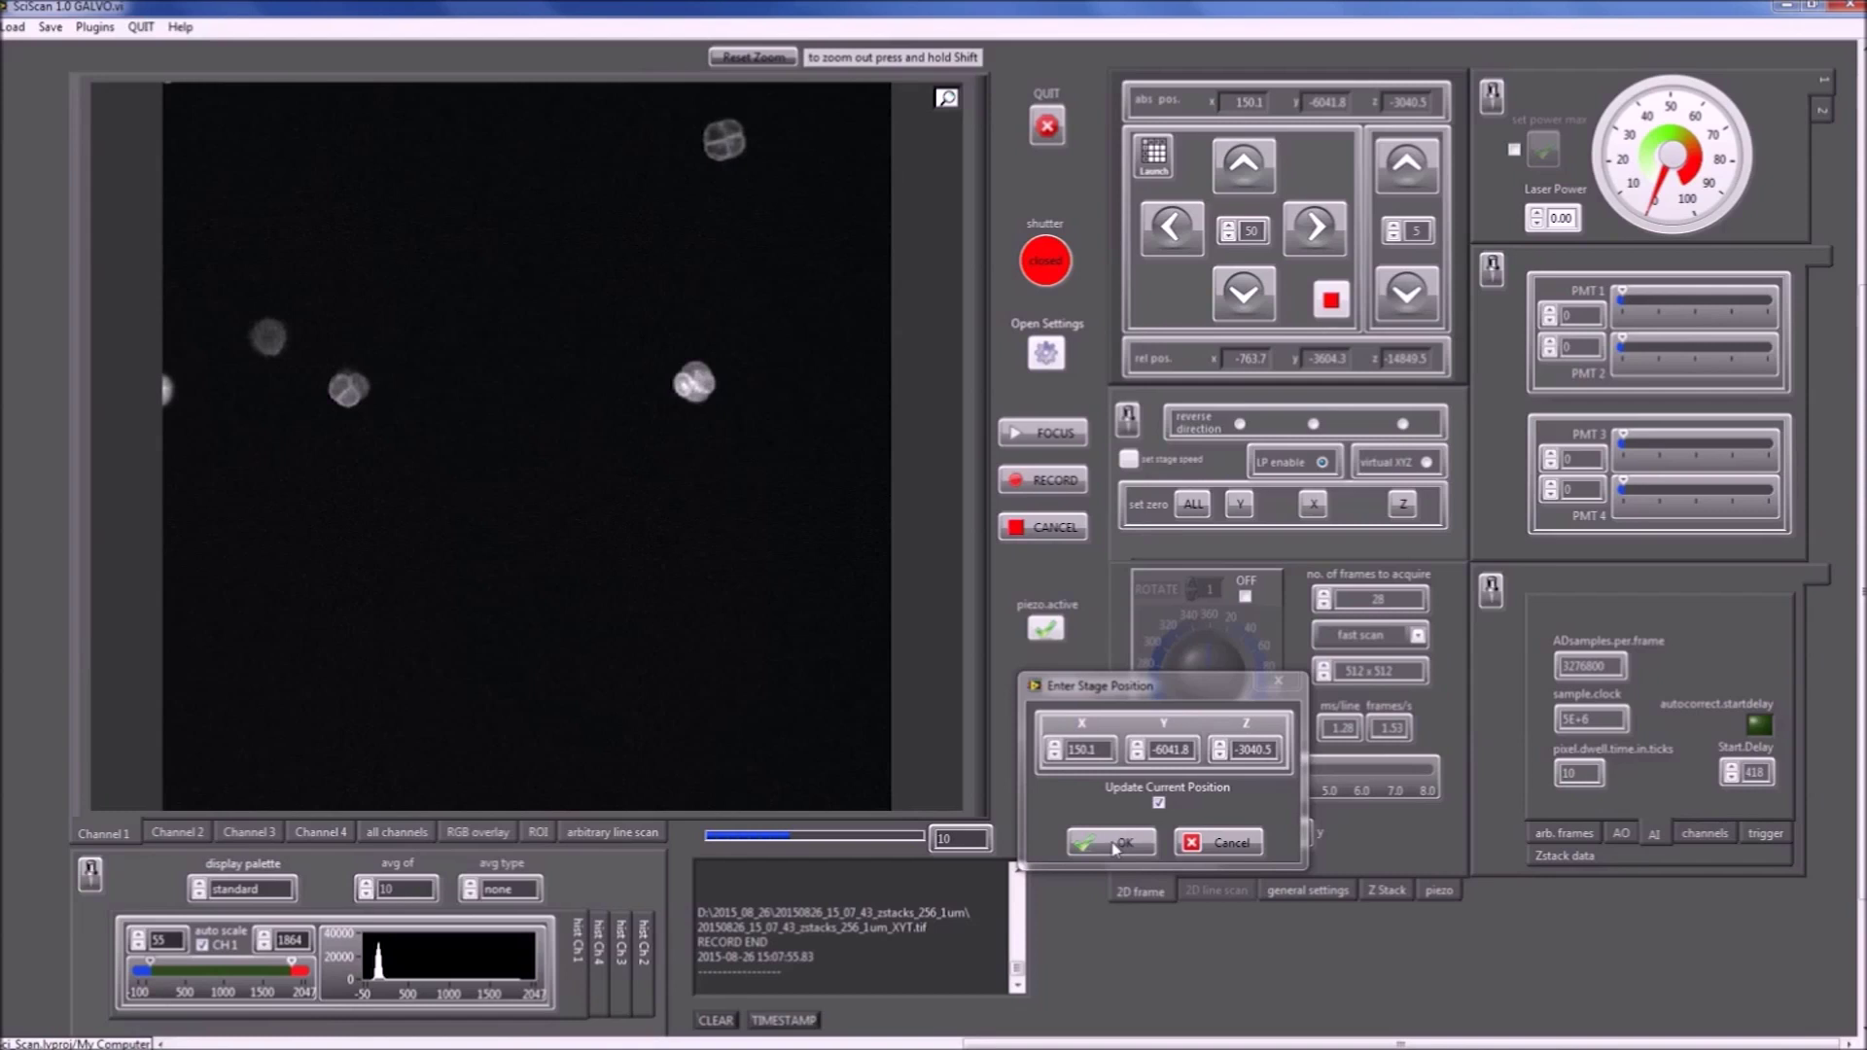
{"action": "left_click", "coordinate": [1115, 844]}
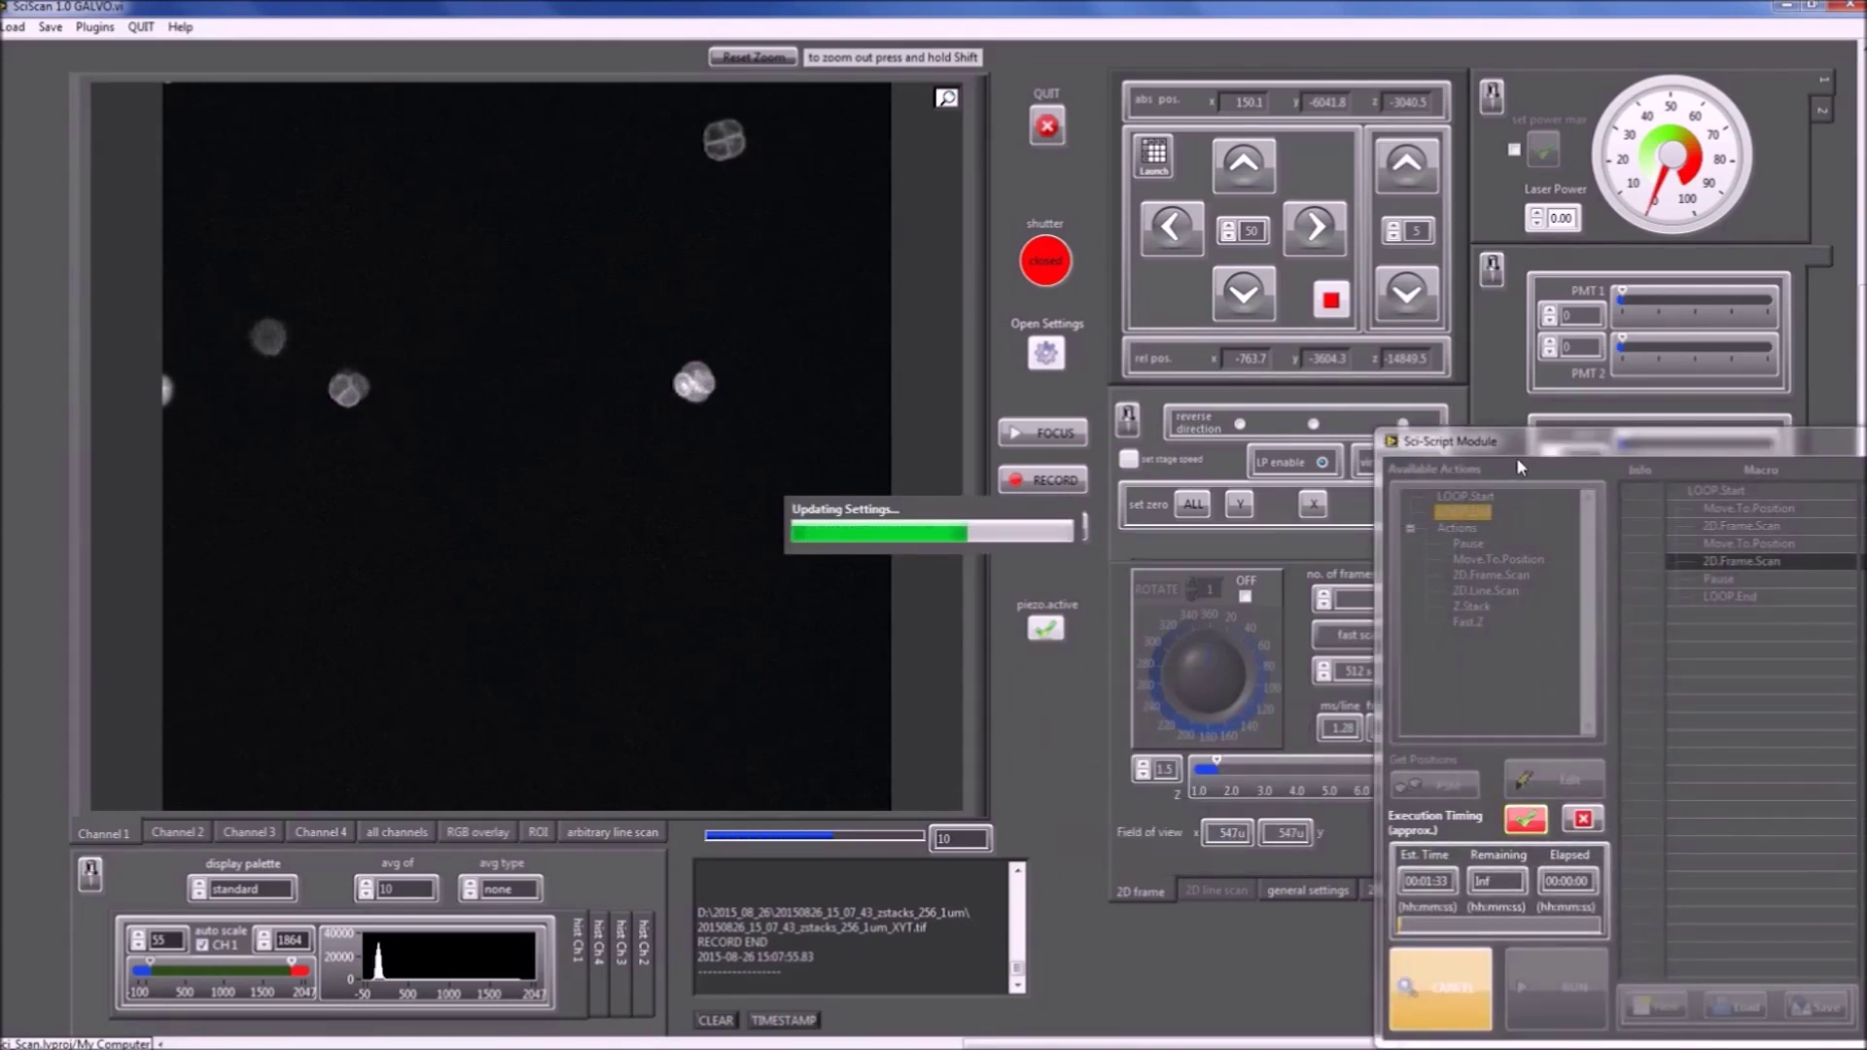
Set the second 2D.Frame.Scan to acquire 18 frames and confirm its settings update to finish the preview.
{"action": "left_click_drag", "start_coordinate": [1509, 453], "coordinate": [1392, 472]}
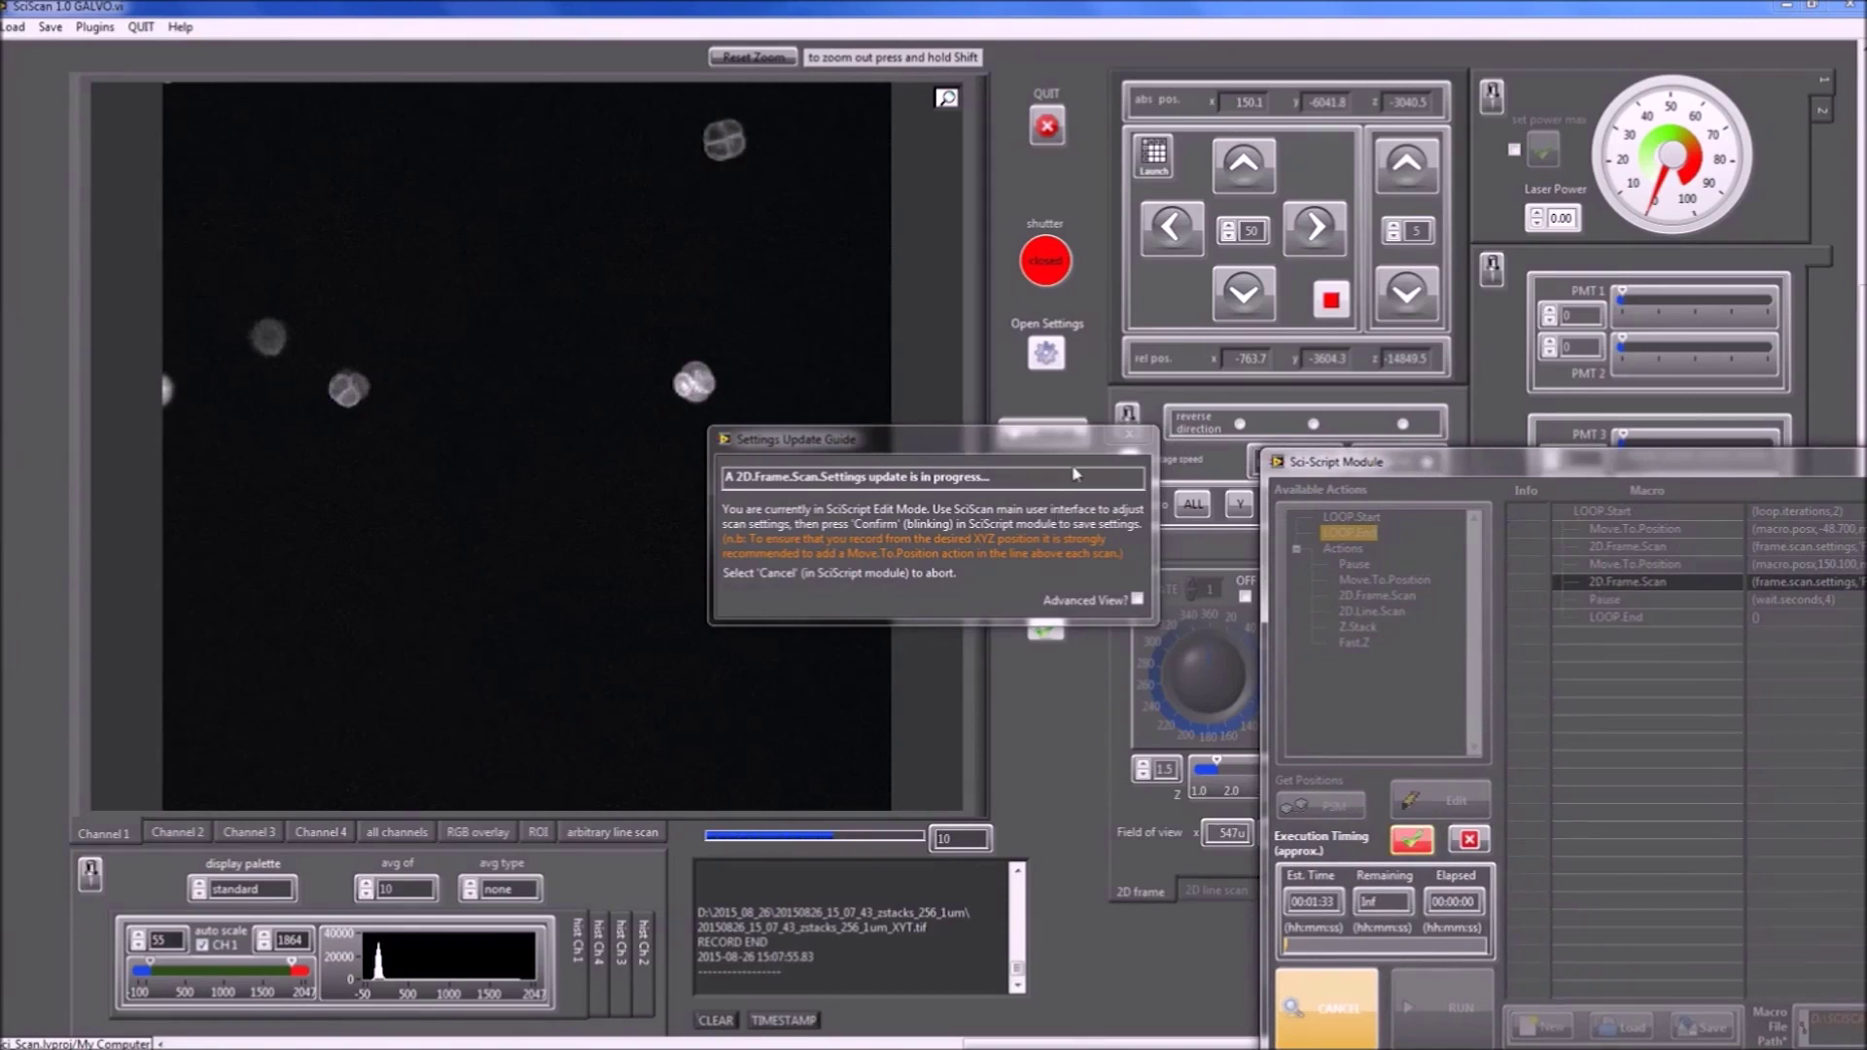
{"action": "left_click_drag", "start_coordinate": [984, 441], "coordinate": [1677, 173]}
{"action": "left_click_drag", "start_coordinate": [1394, 475], "coordinate": [1664, 501]}
{"action": "left_click", "coordinate": [1324, 605]}
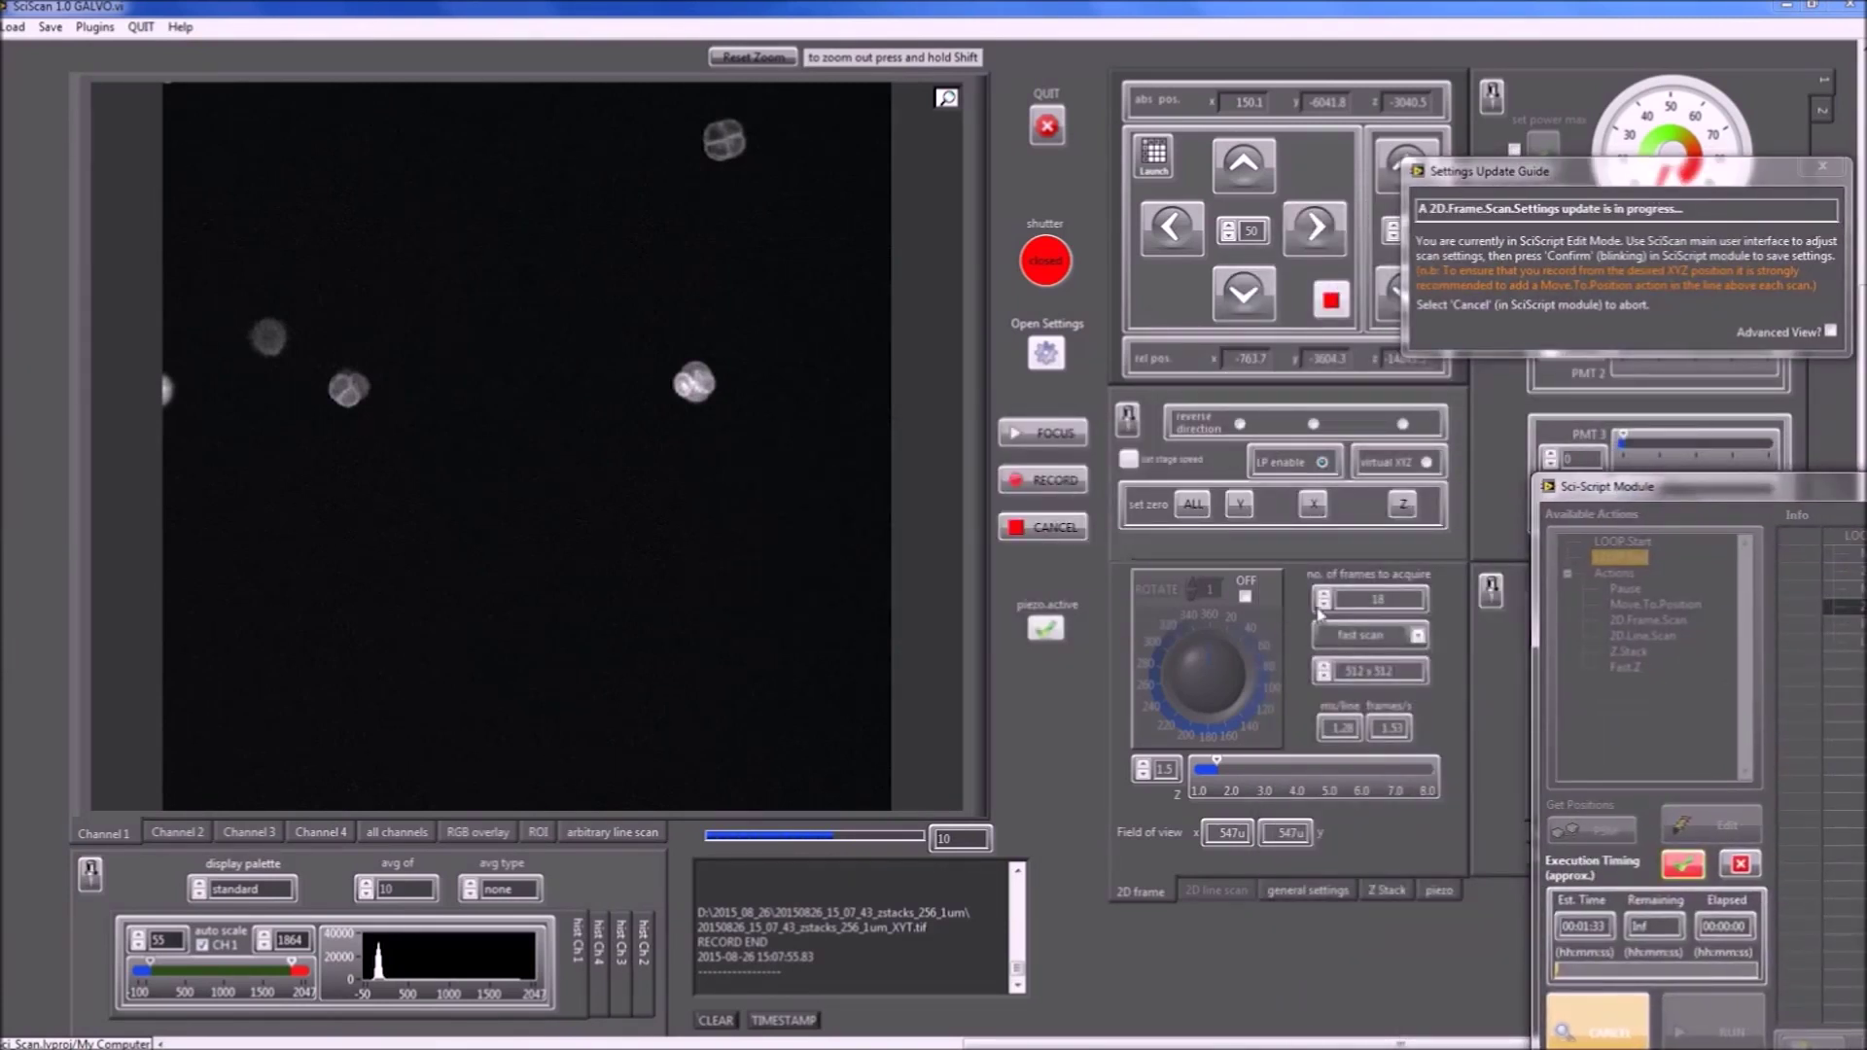
{"action": "left_click", "coordinate": [1323, 605]}
{"action": "left_click_drag", "start_coordinate": [1619, 488], "coordinate": [1300, 393]}
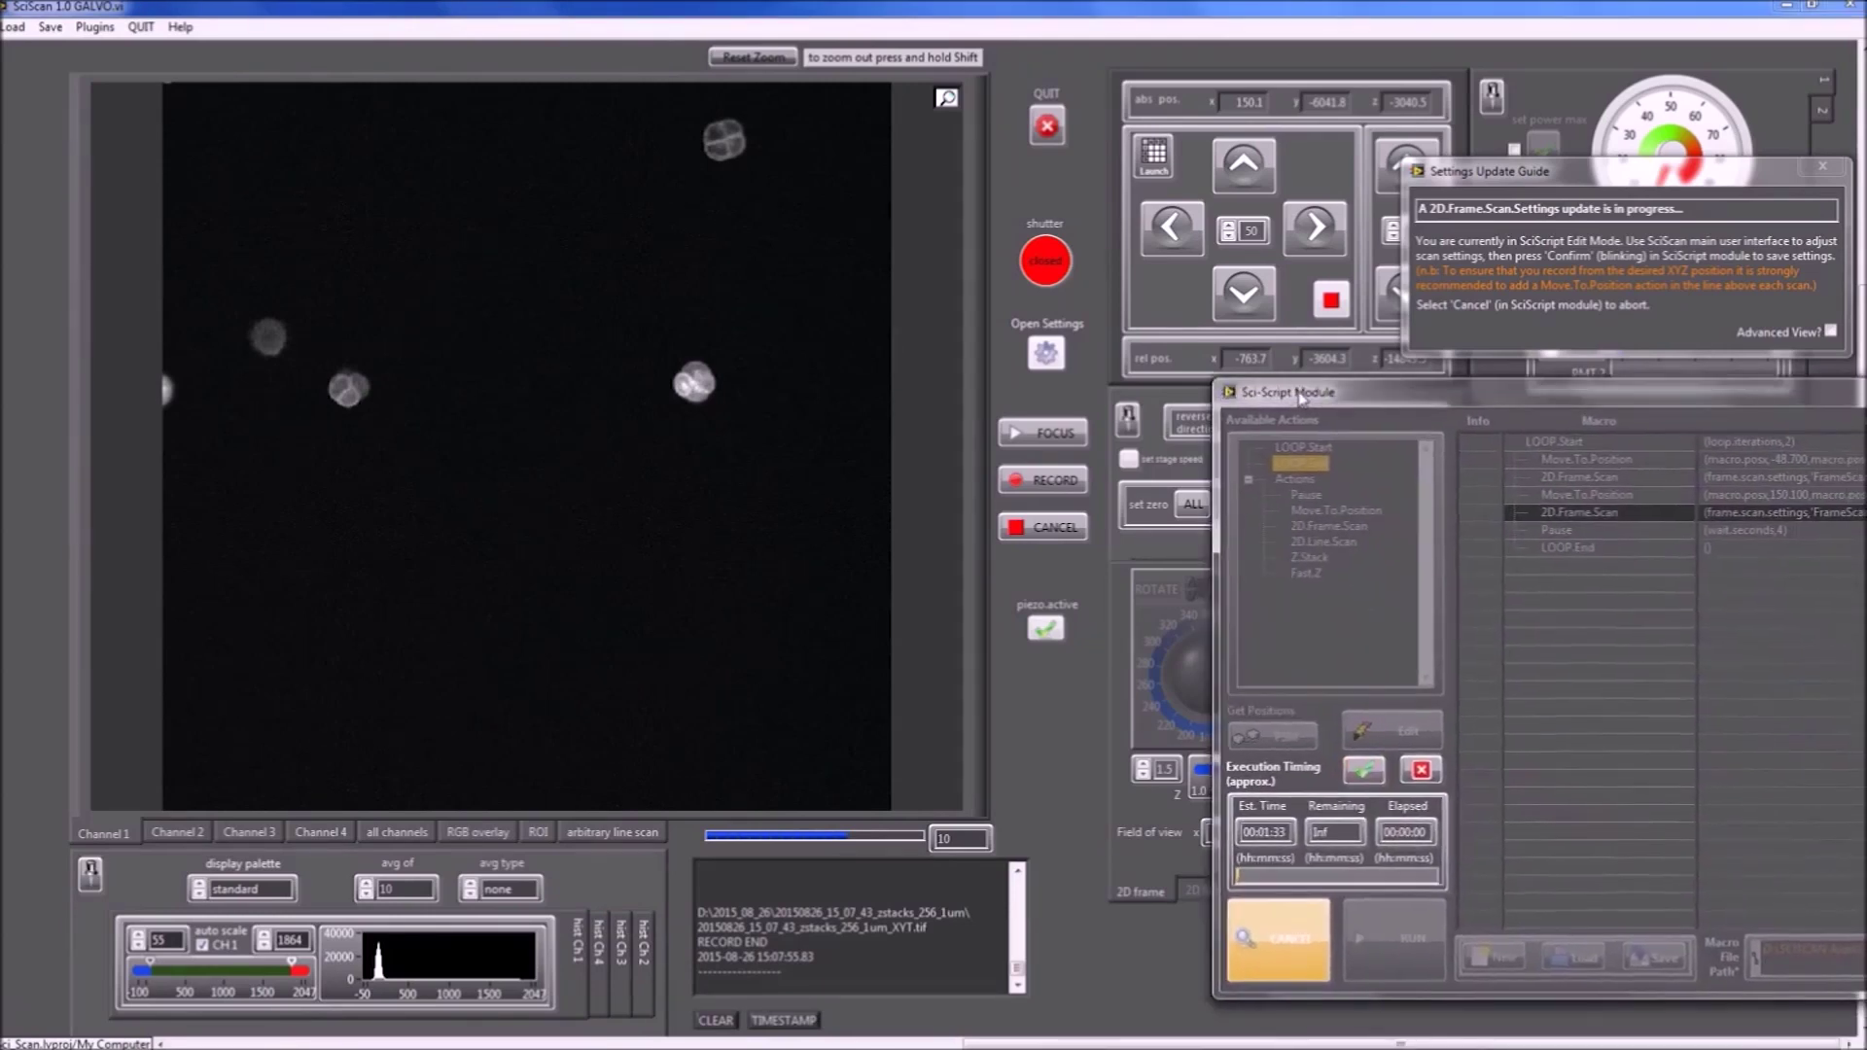
{"action": "left_click", "coordinate": [1362, 771]}
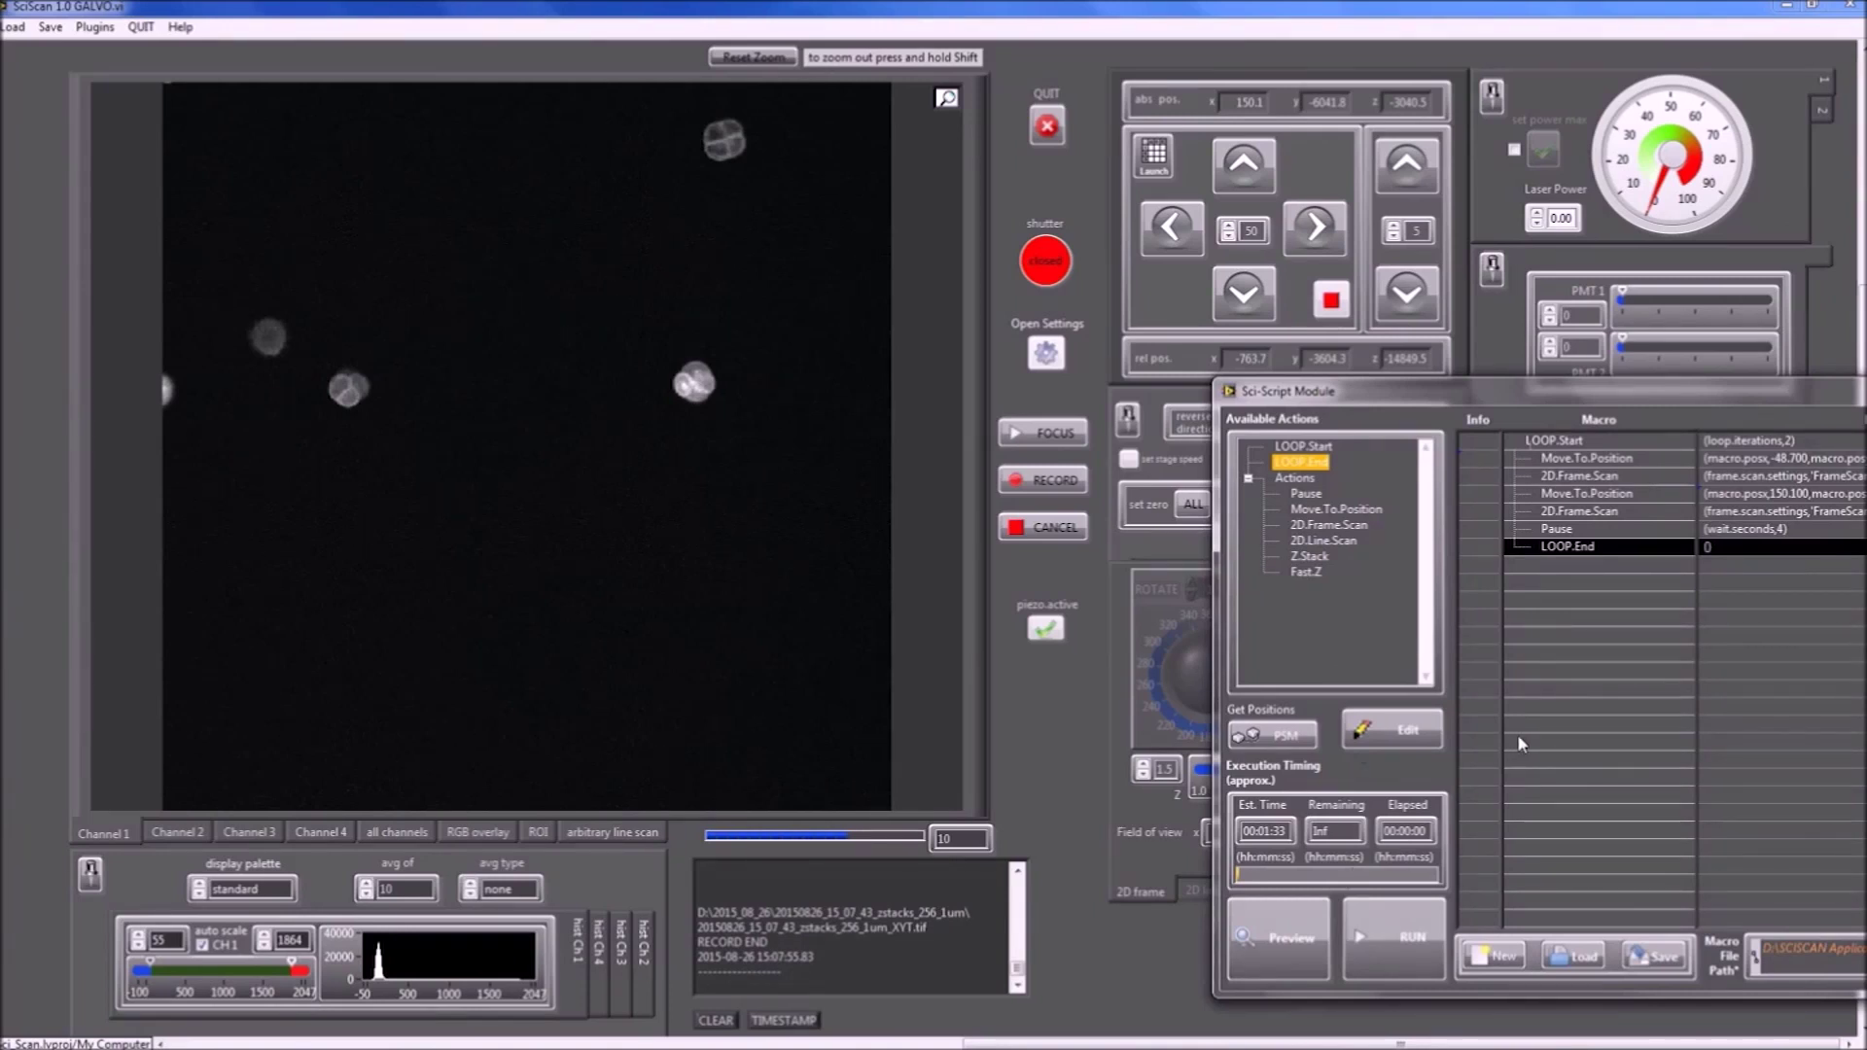
{"action": "left_click_drag", "start_coordinate": [1580, 390], "coordinate": [1320, 391]}
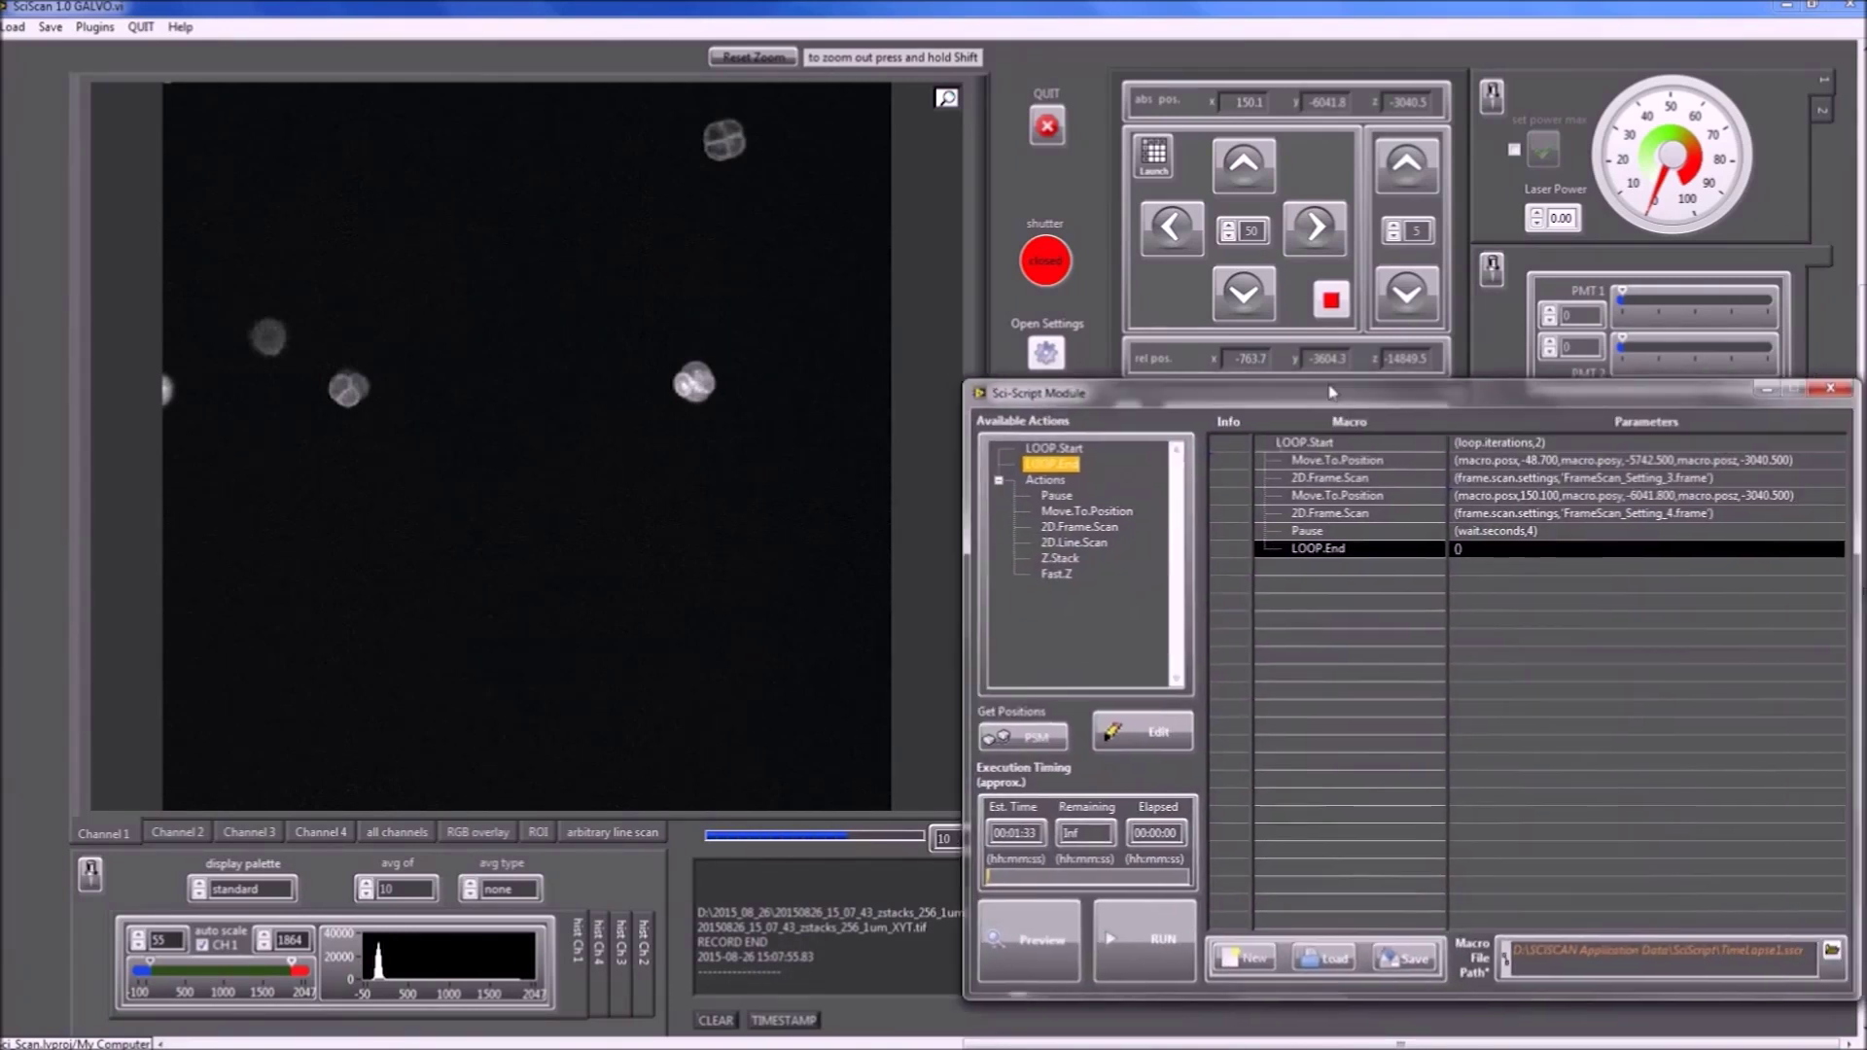